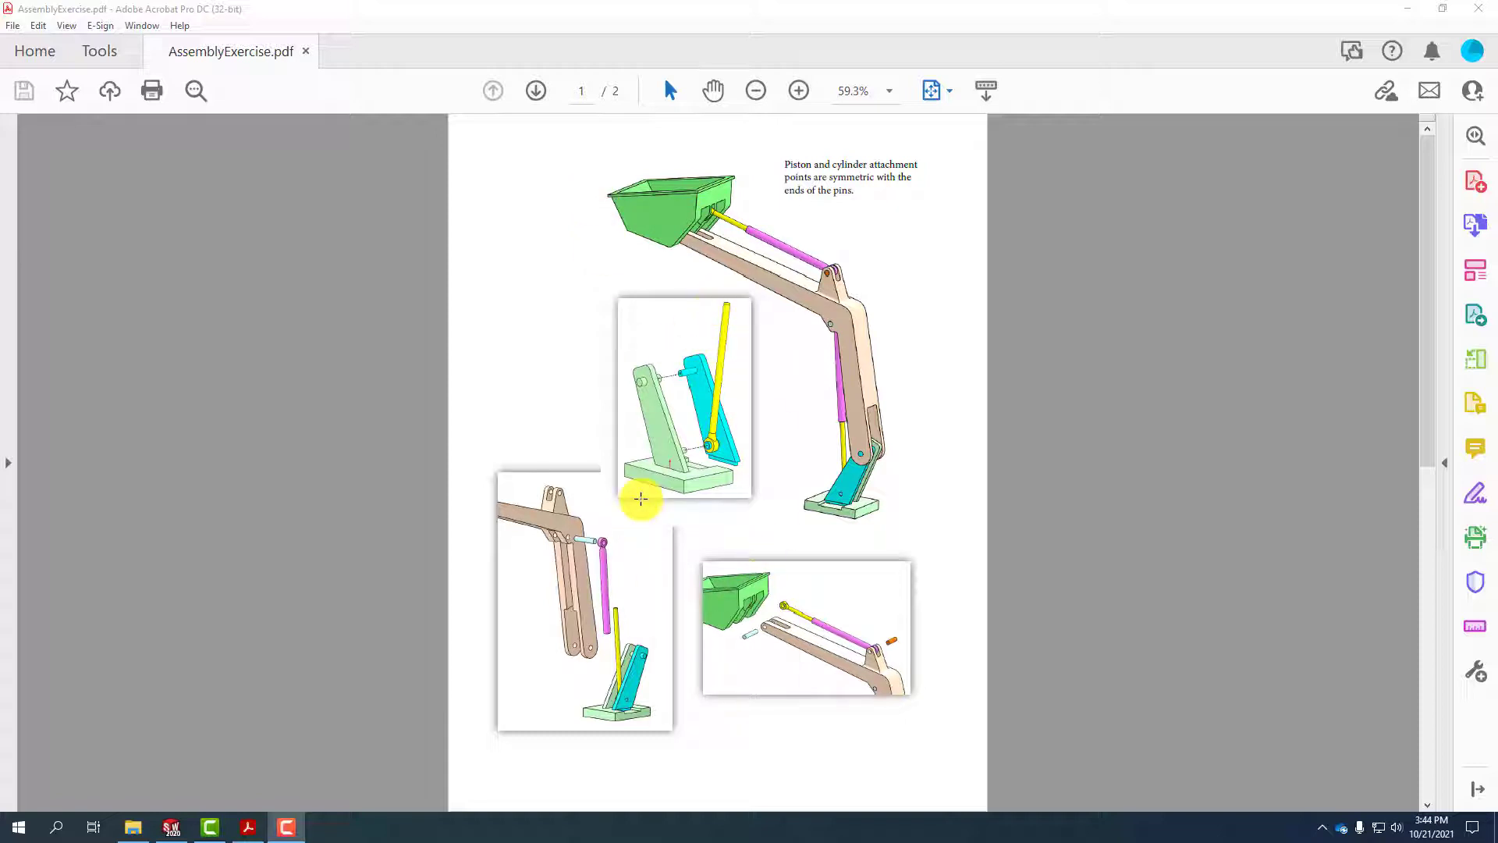
# Review both pages of the assembly exercise PDF for the component layout, coordinate system location and target centers of mass
pyautogui.click(536, 90)
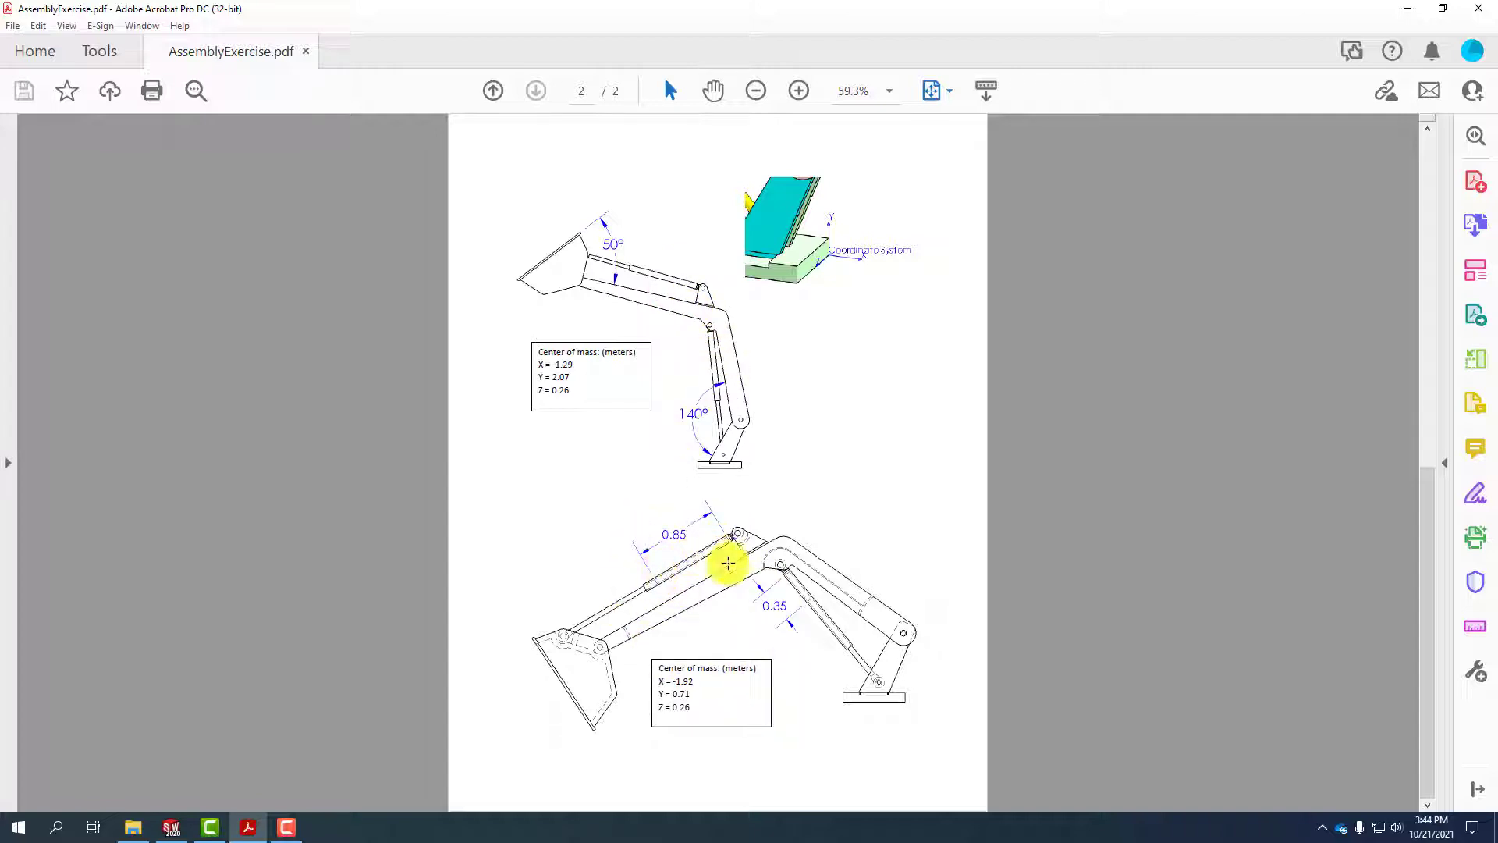
pyautogui.click(793, 636)
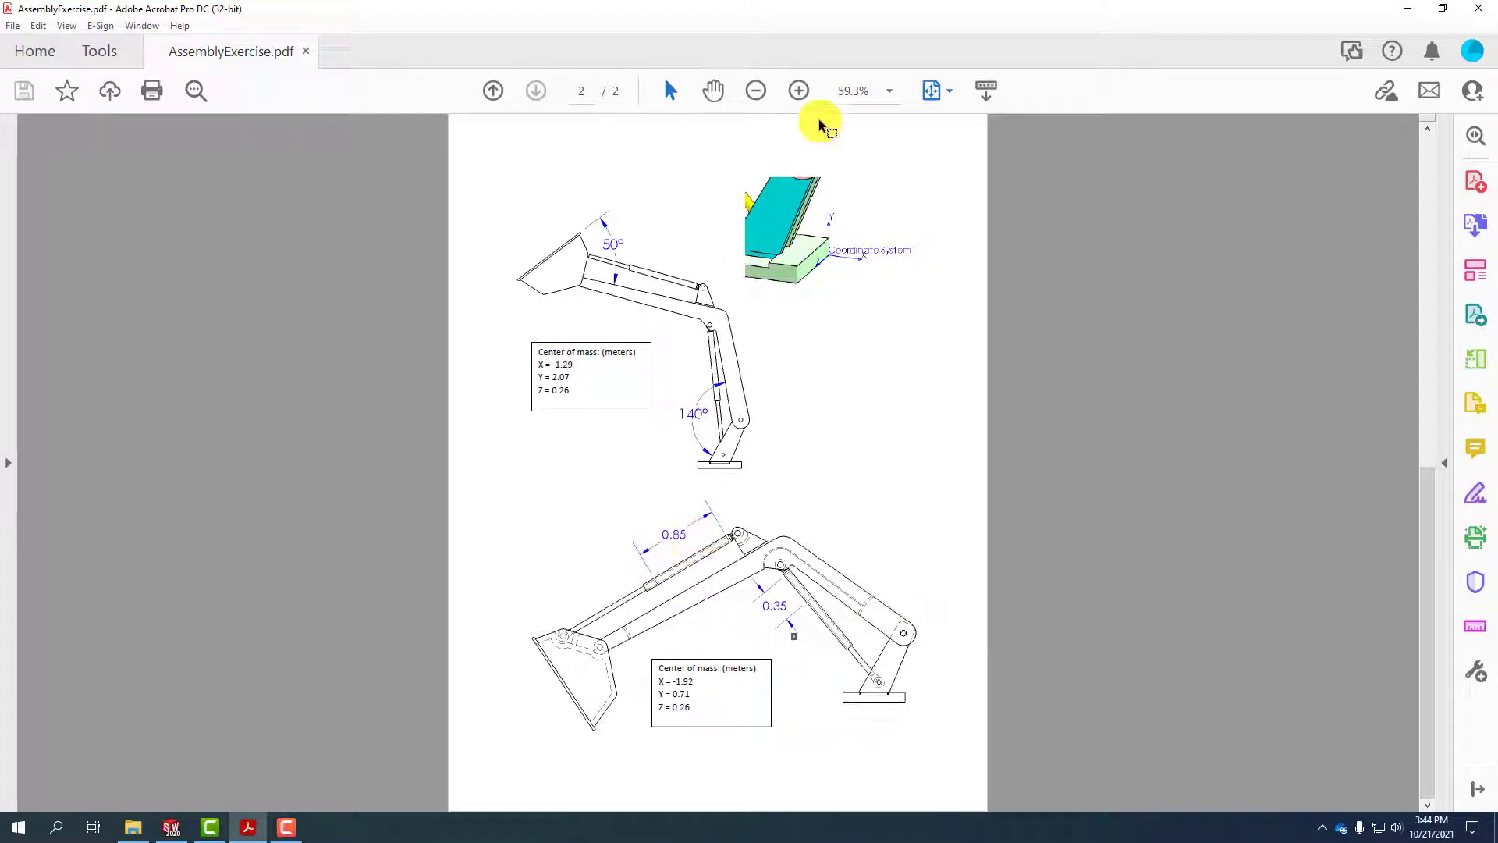
pyautogui.click(493, 91)
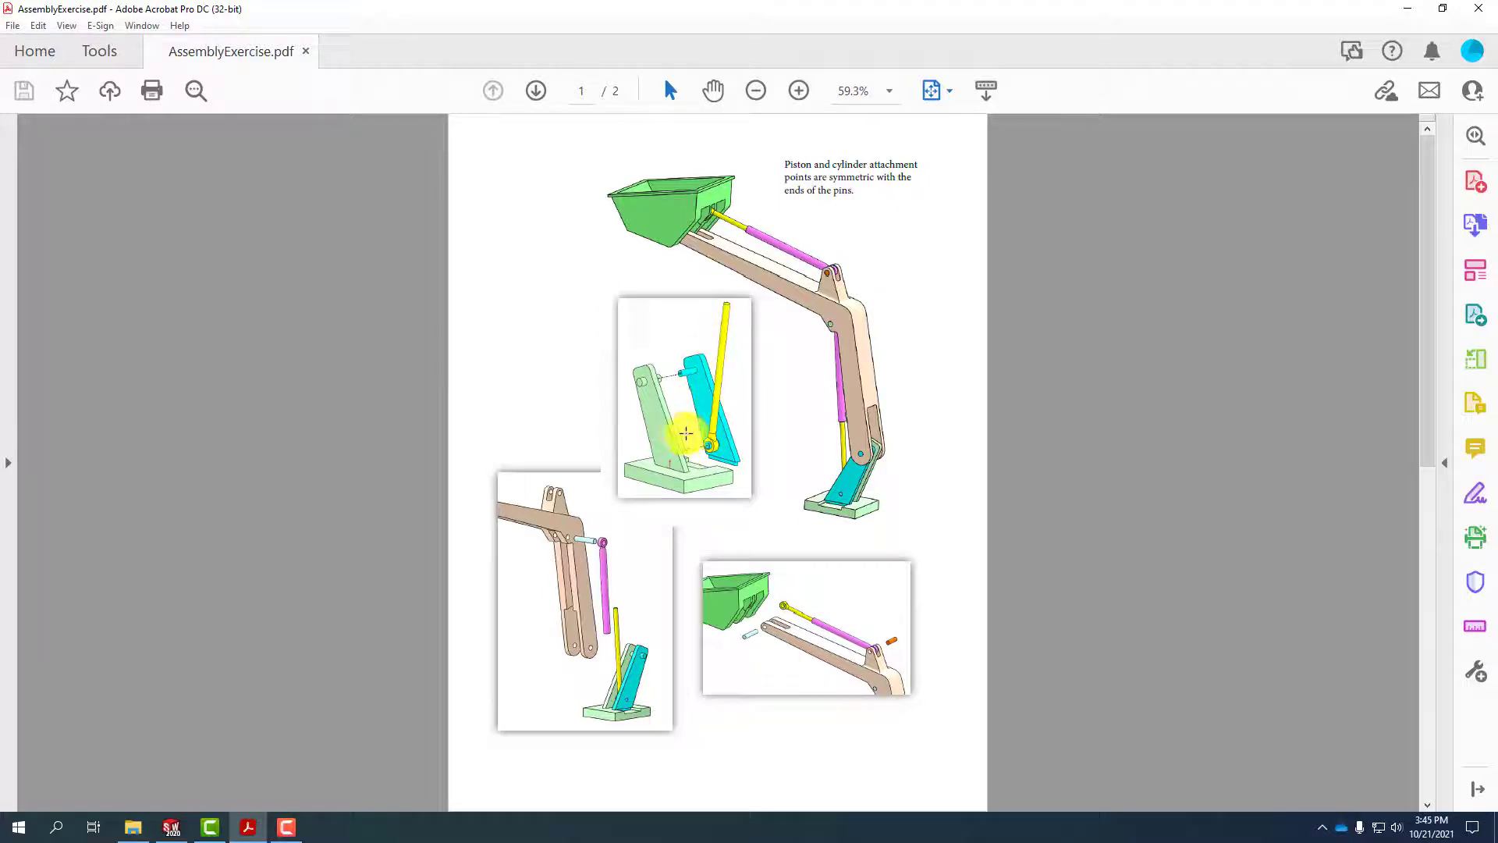
# Restore down the exercise PDF window and move it off this screen to uncover SOLIDWORKS
pyautogui.doubleClick(889, 13)
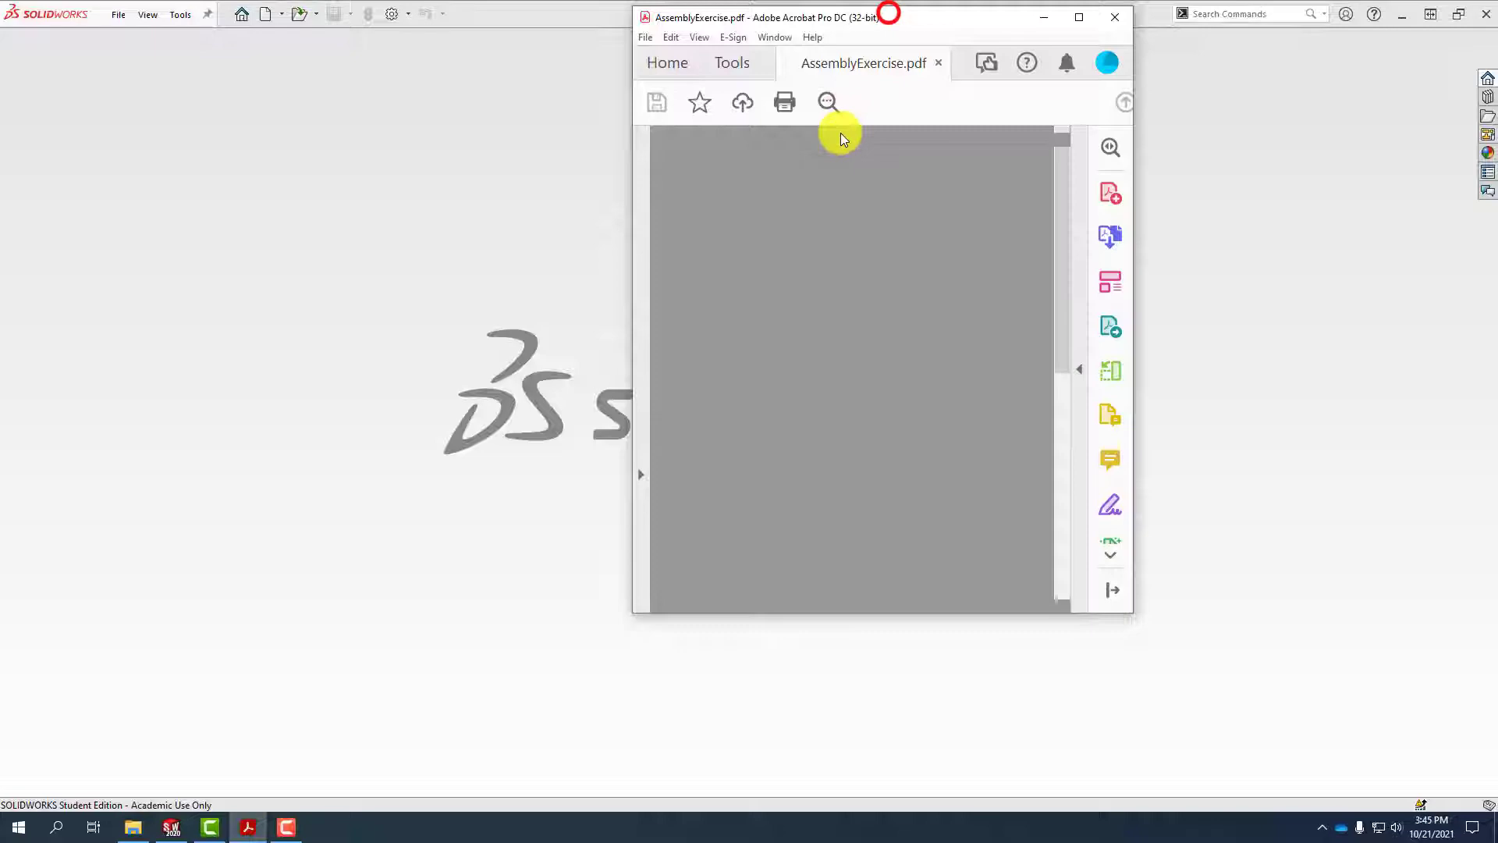
pyautogui.moveTo(863, 128); pyautogui.dragTo(45, 142)
pyautogui.press('super+Down')
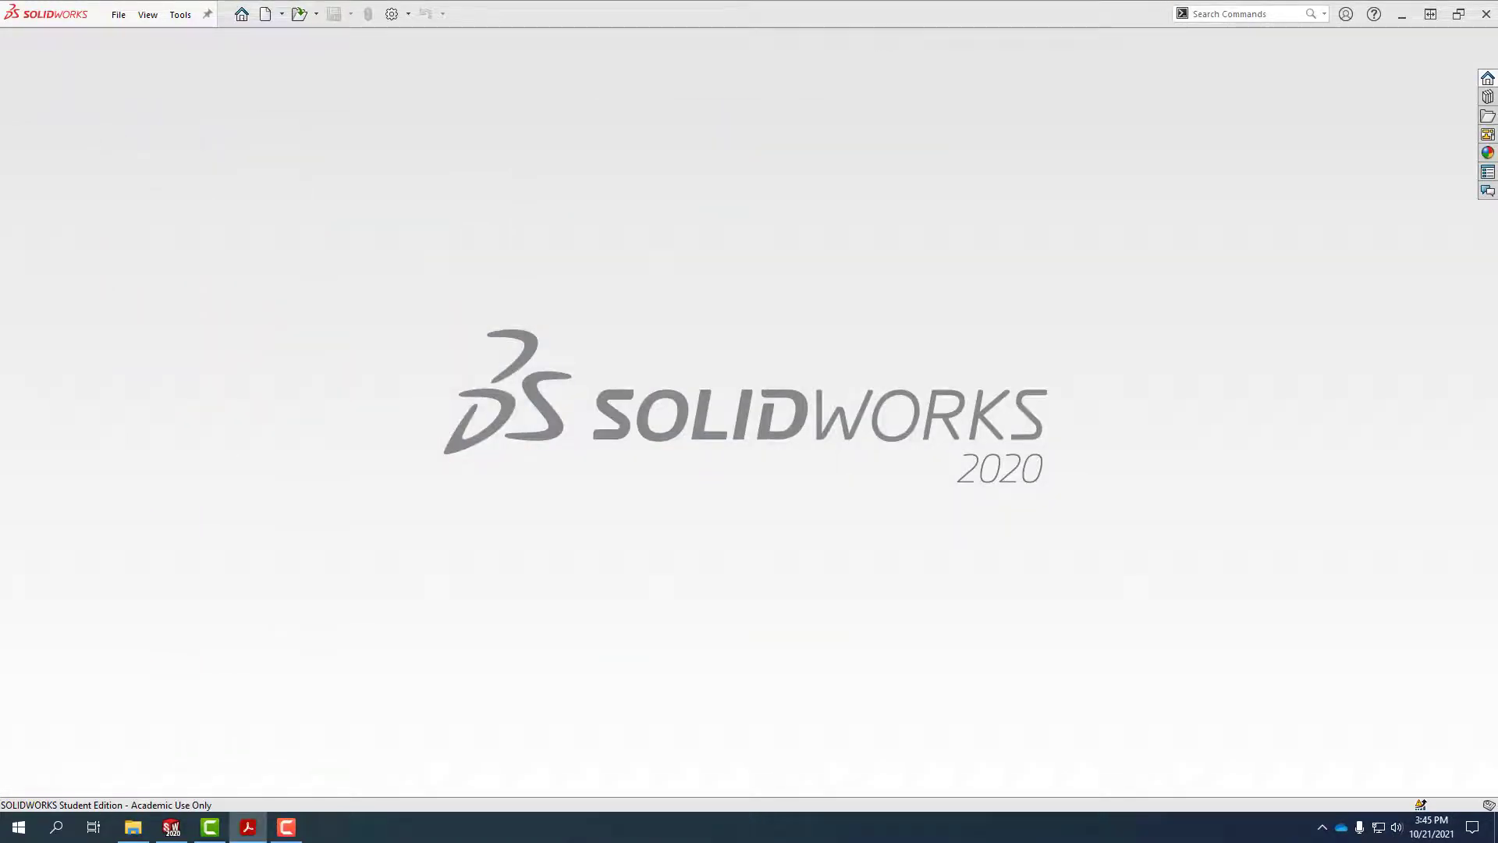
# Create a new assembly and insert baseArm1.SLDPRT as the fixed first component located at the origin
pyautogui.click(263, 17)
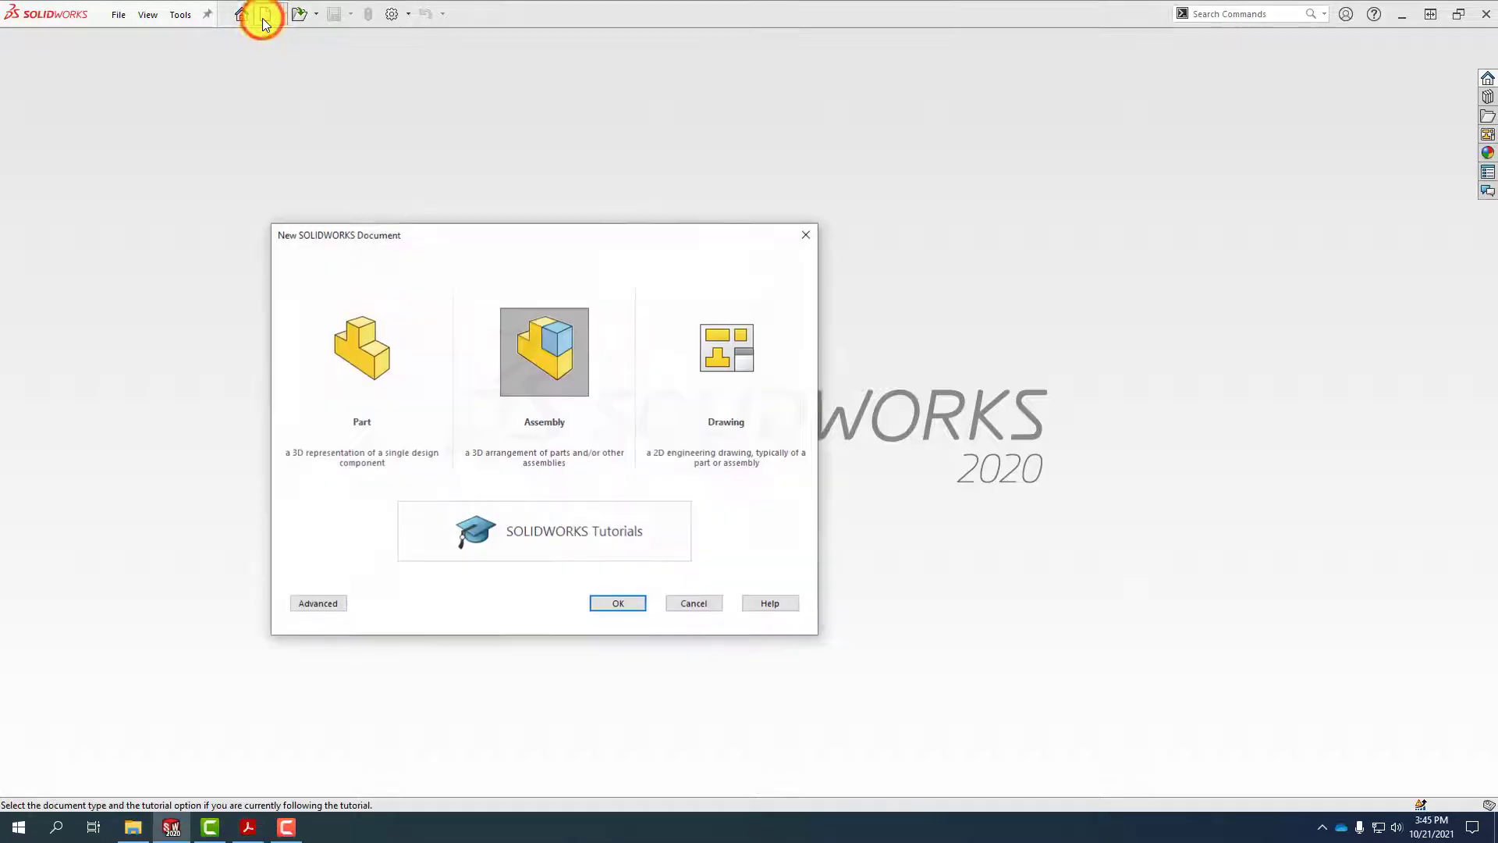
pyautogui.click(616, 605)
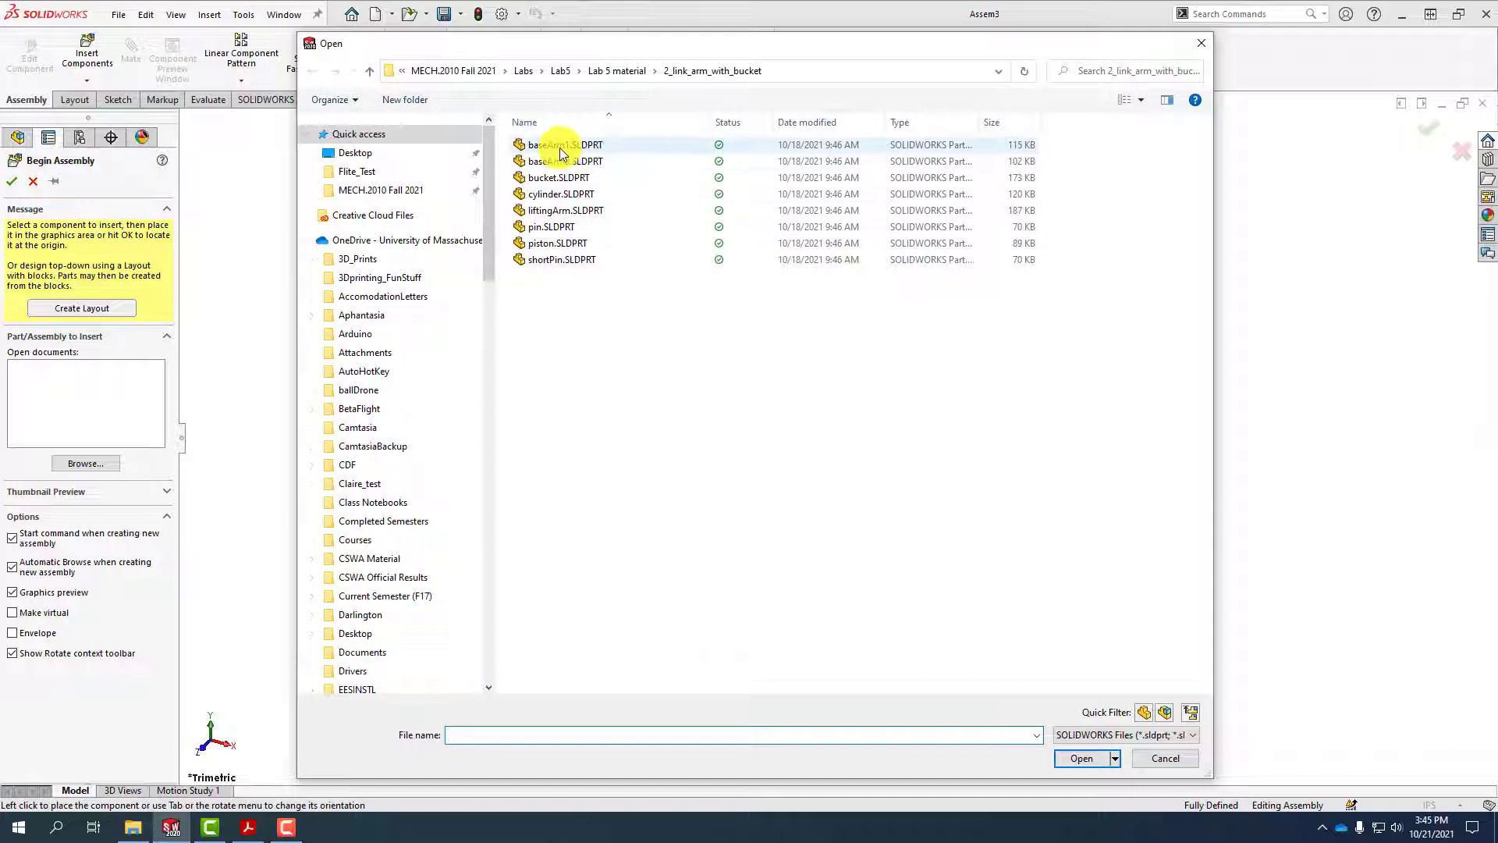
pyautogui.click(559, 148)
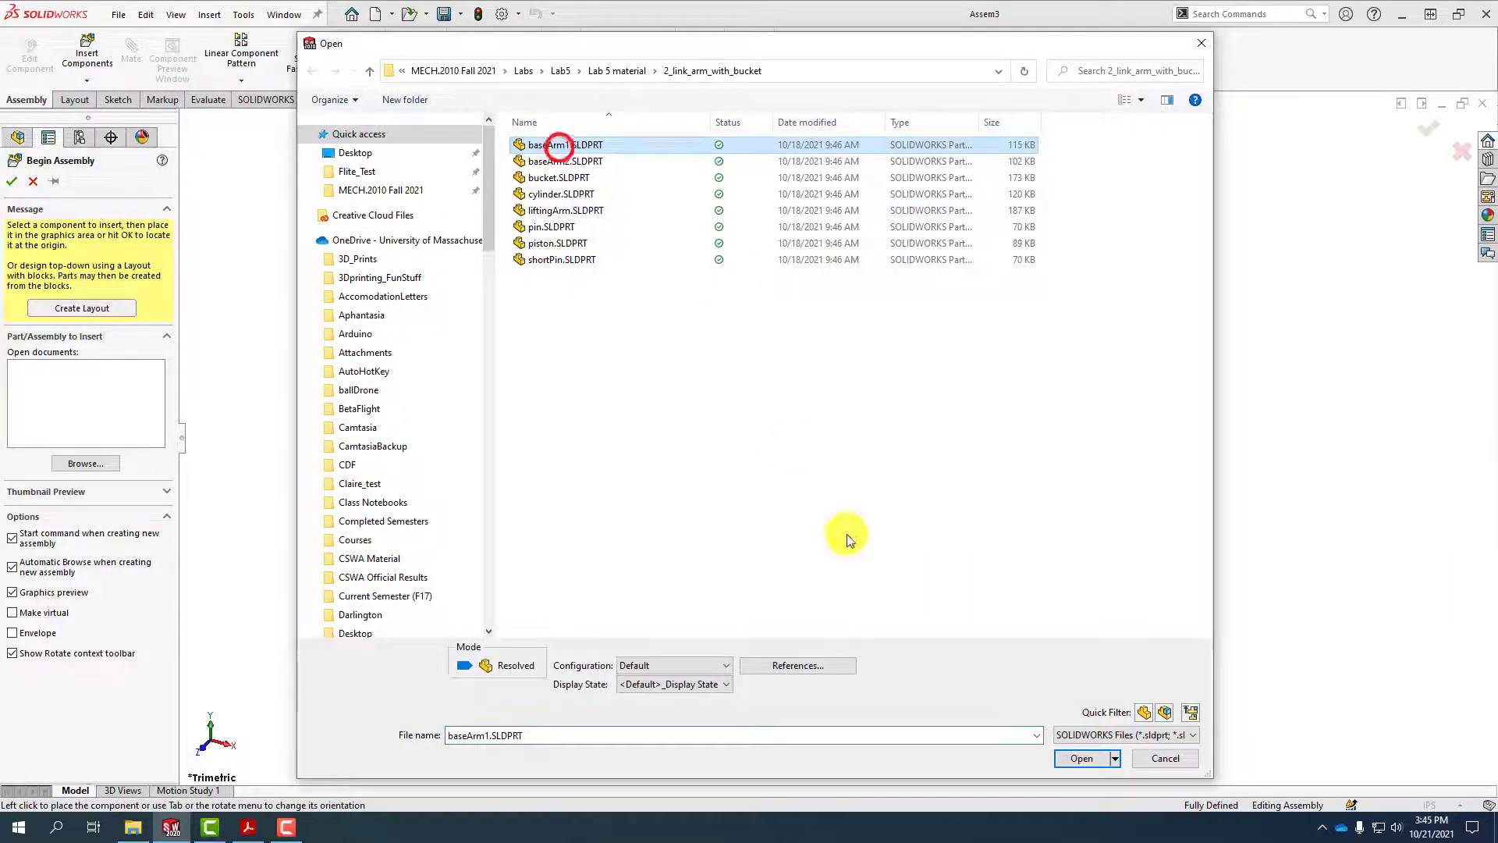
pyautogui.click(1077, 757)
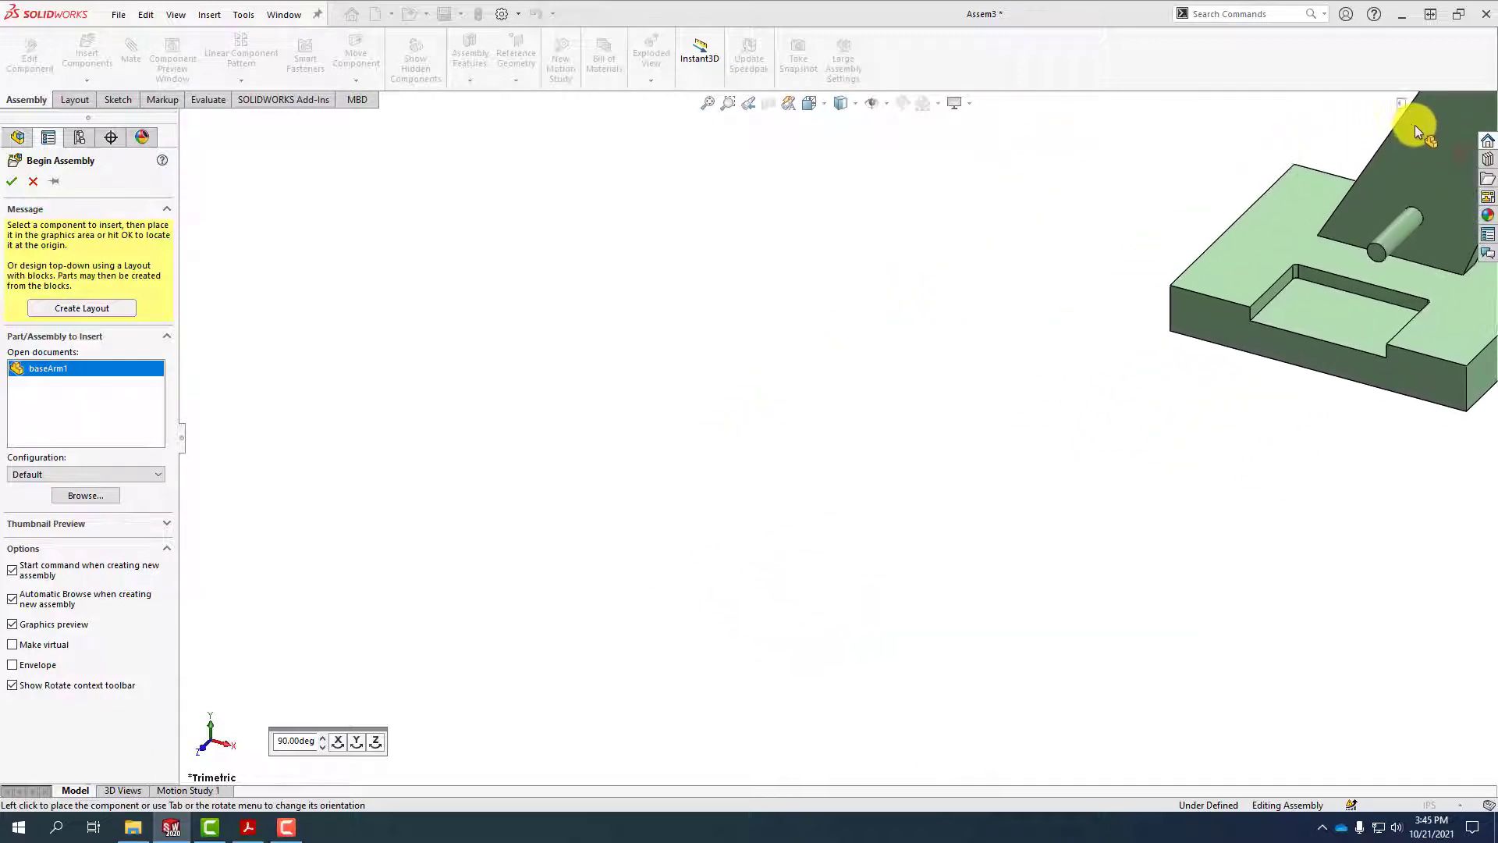
pyautogui.click(1418, 125)
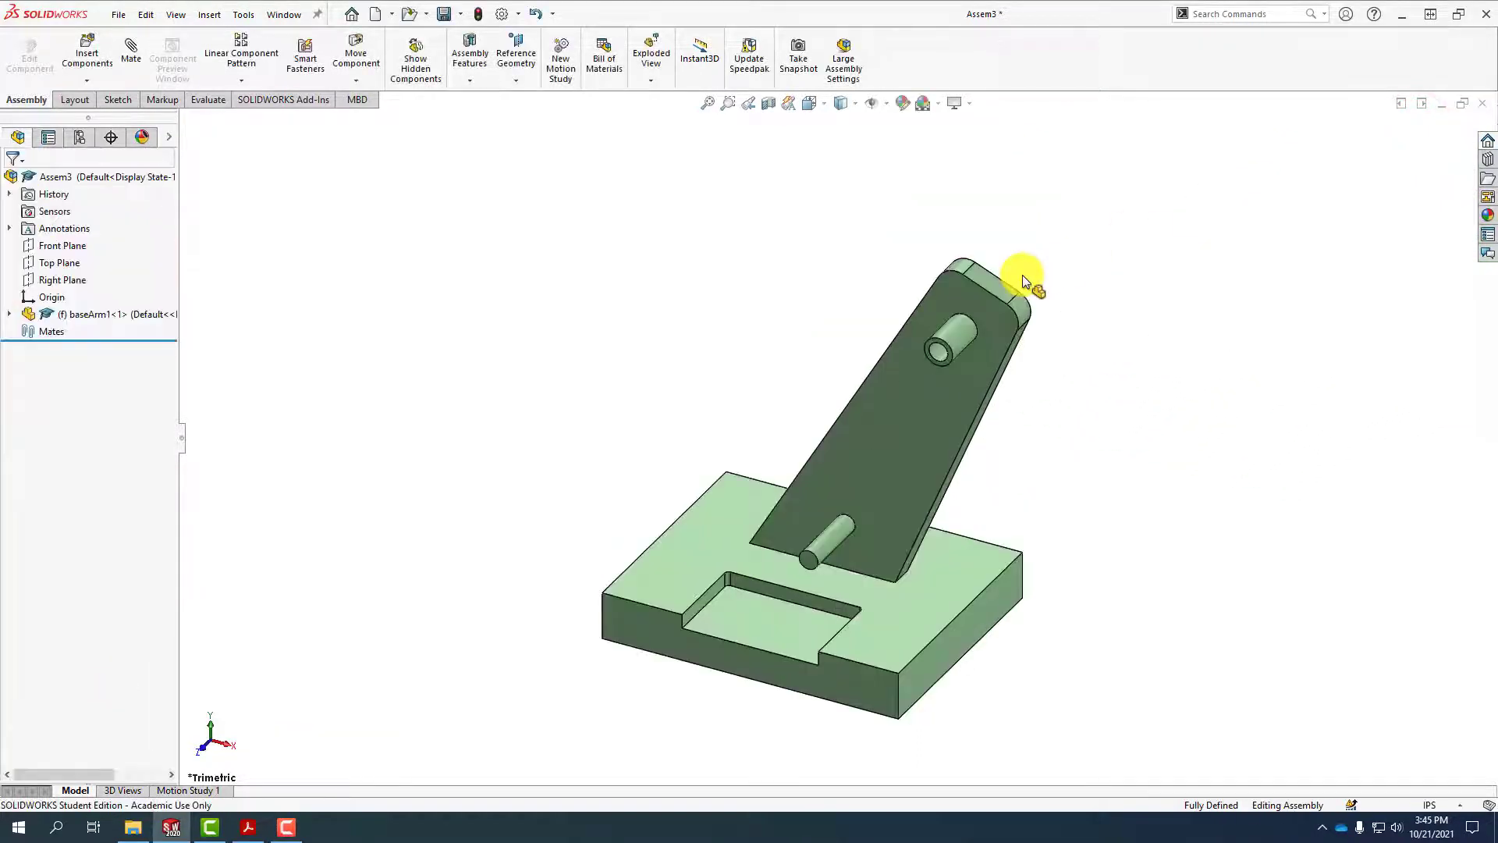
pyautogui.click(60, 297)
# Create a reference coordinate system on the bottom rear corner vertex of baseArm1's base plate, matching the exercise PDF
pyautogui.moveTo(934, 570); pyautogui.dragTo(945, 531, button='middle')
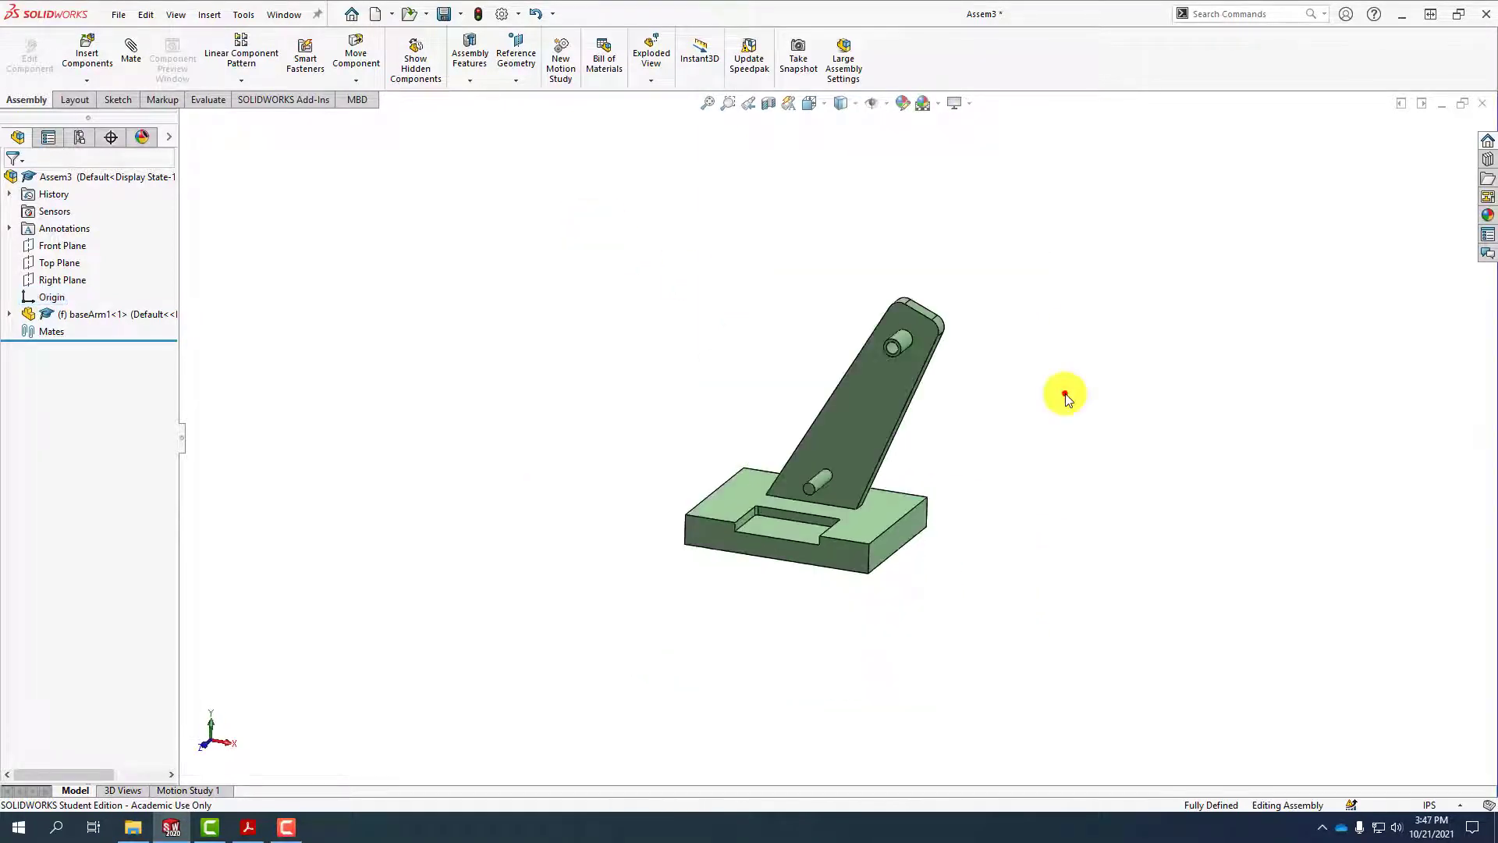
pyautogui.moveTo(1064, 395); pyautogui.dragTo(996, 485, button='middle')
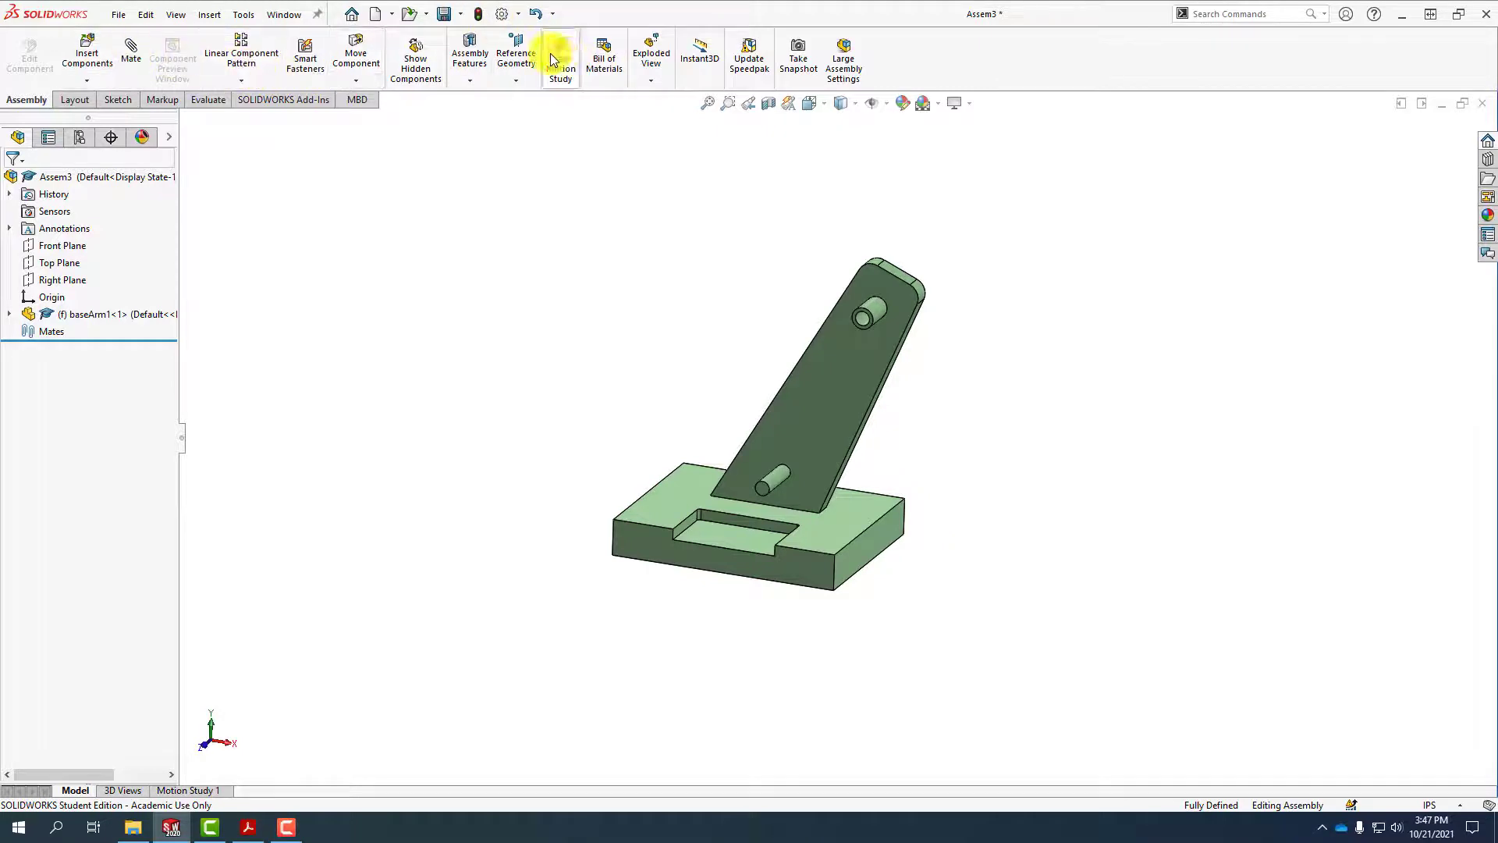
pyautogui.click(518, 56)
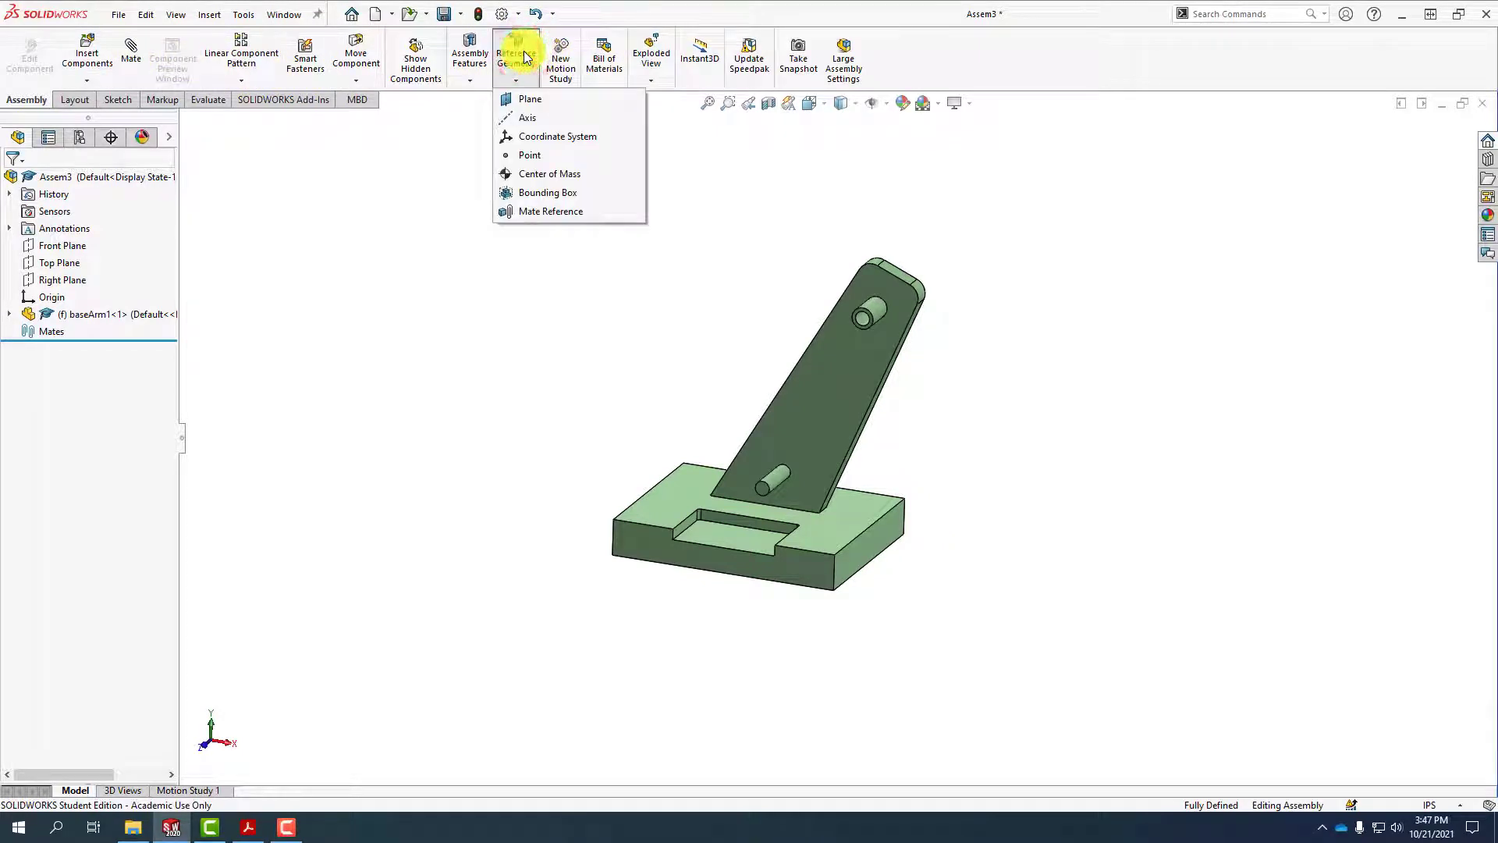
pyautogui.click(542, 140)
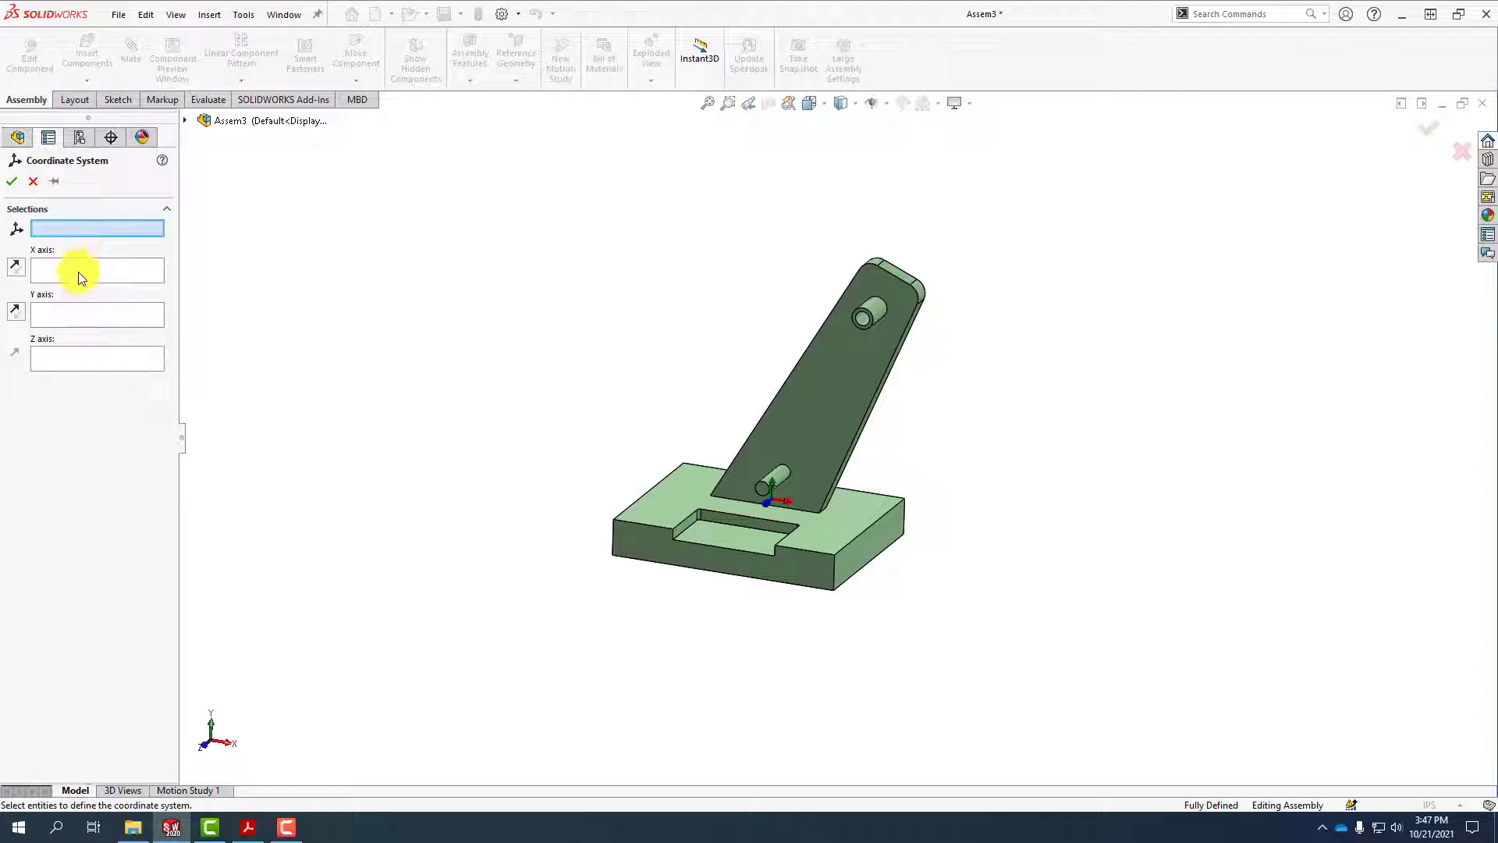
pyautogui.moveTo(1015, 21); pyautogui.dragTo(466, 22)
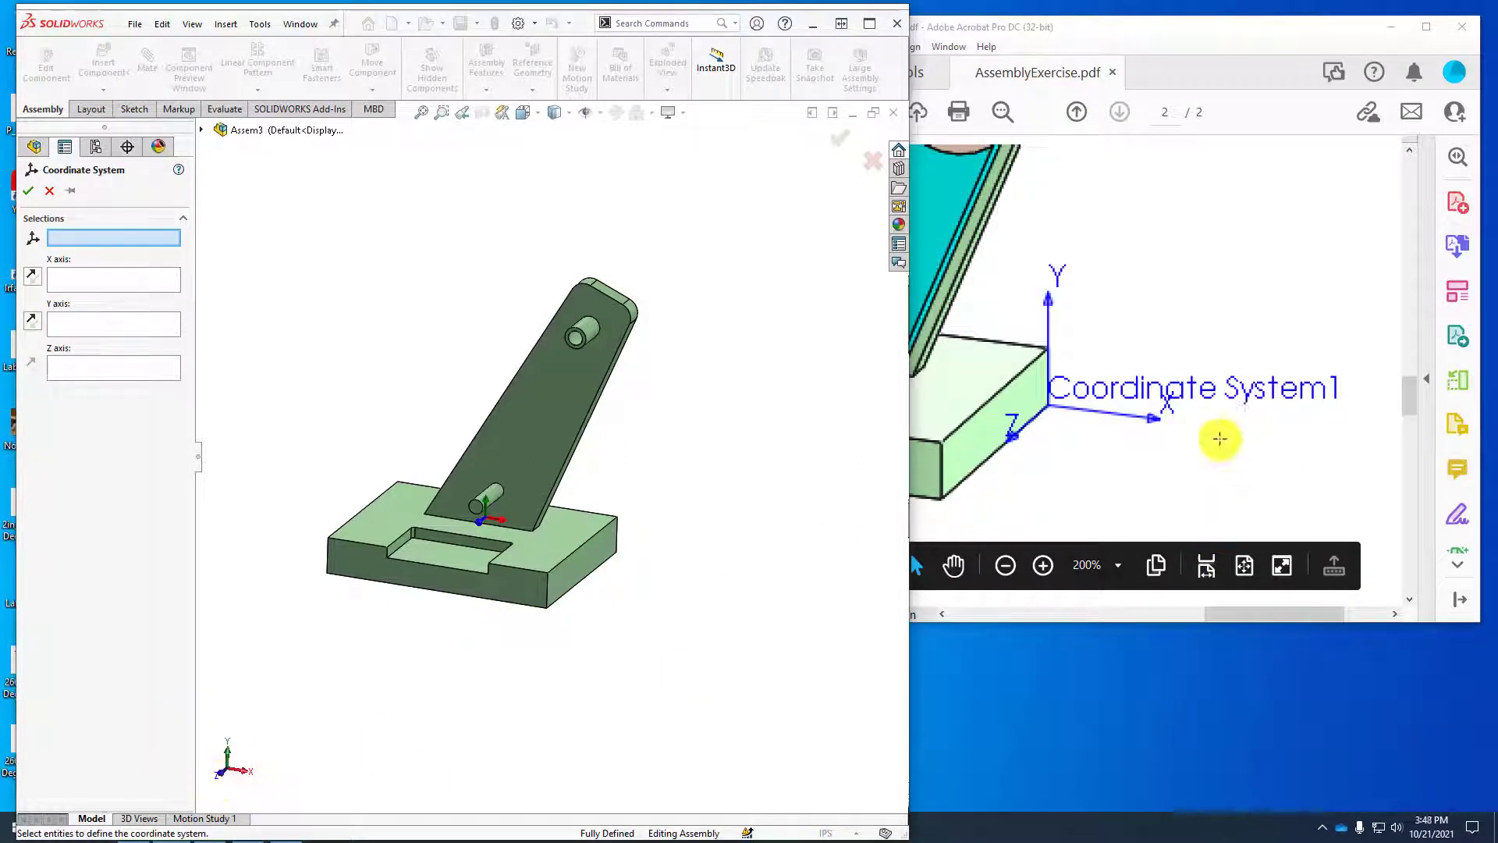
pyautogui.click(870, 23)
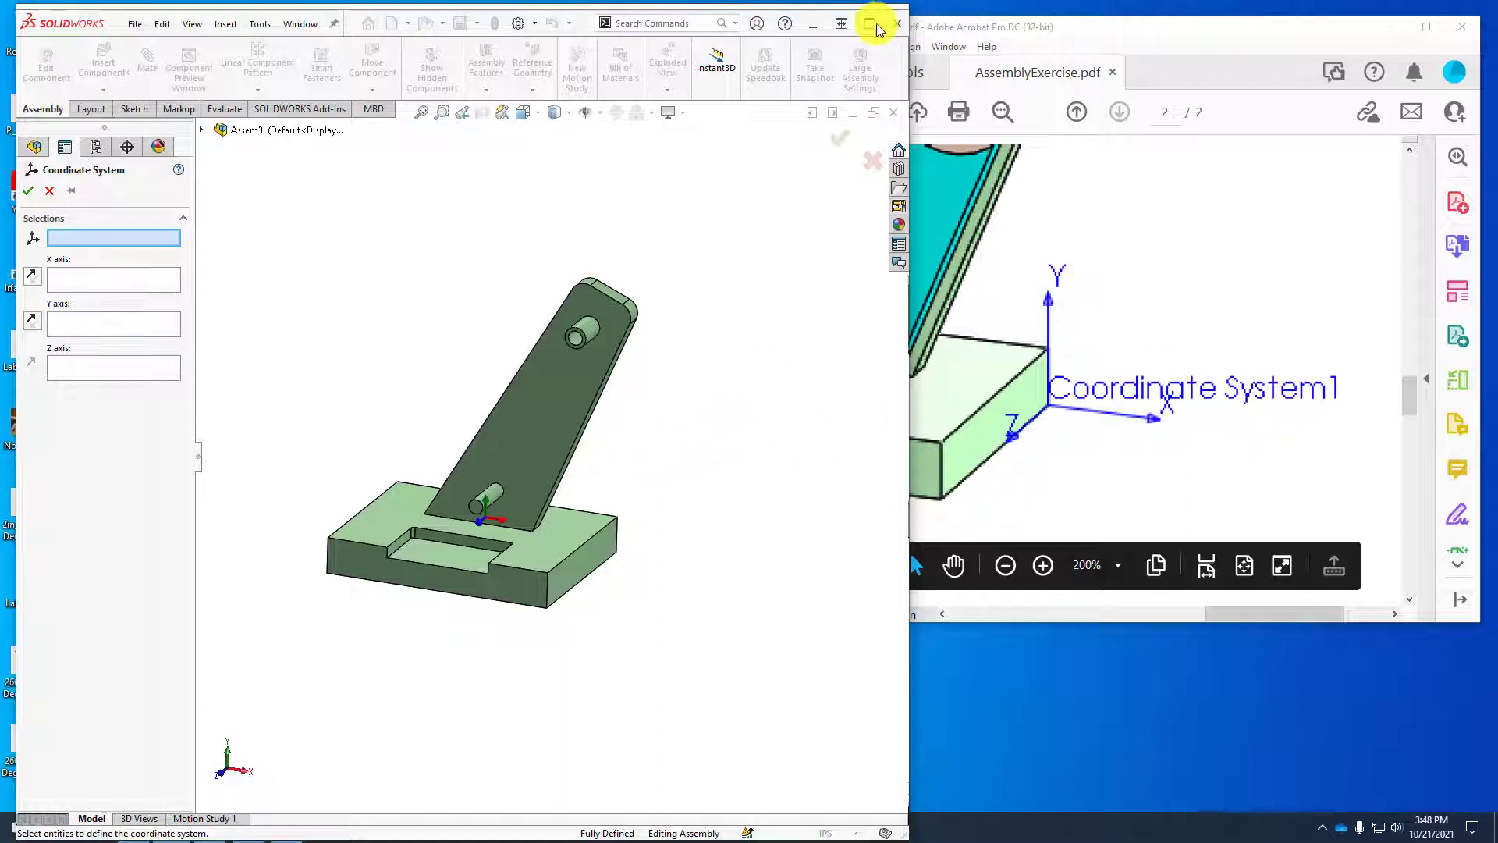
pyautogui.scroll(-5, 905, 537)
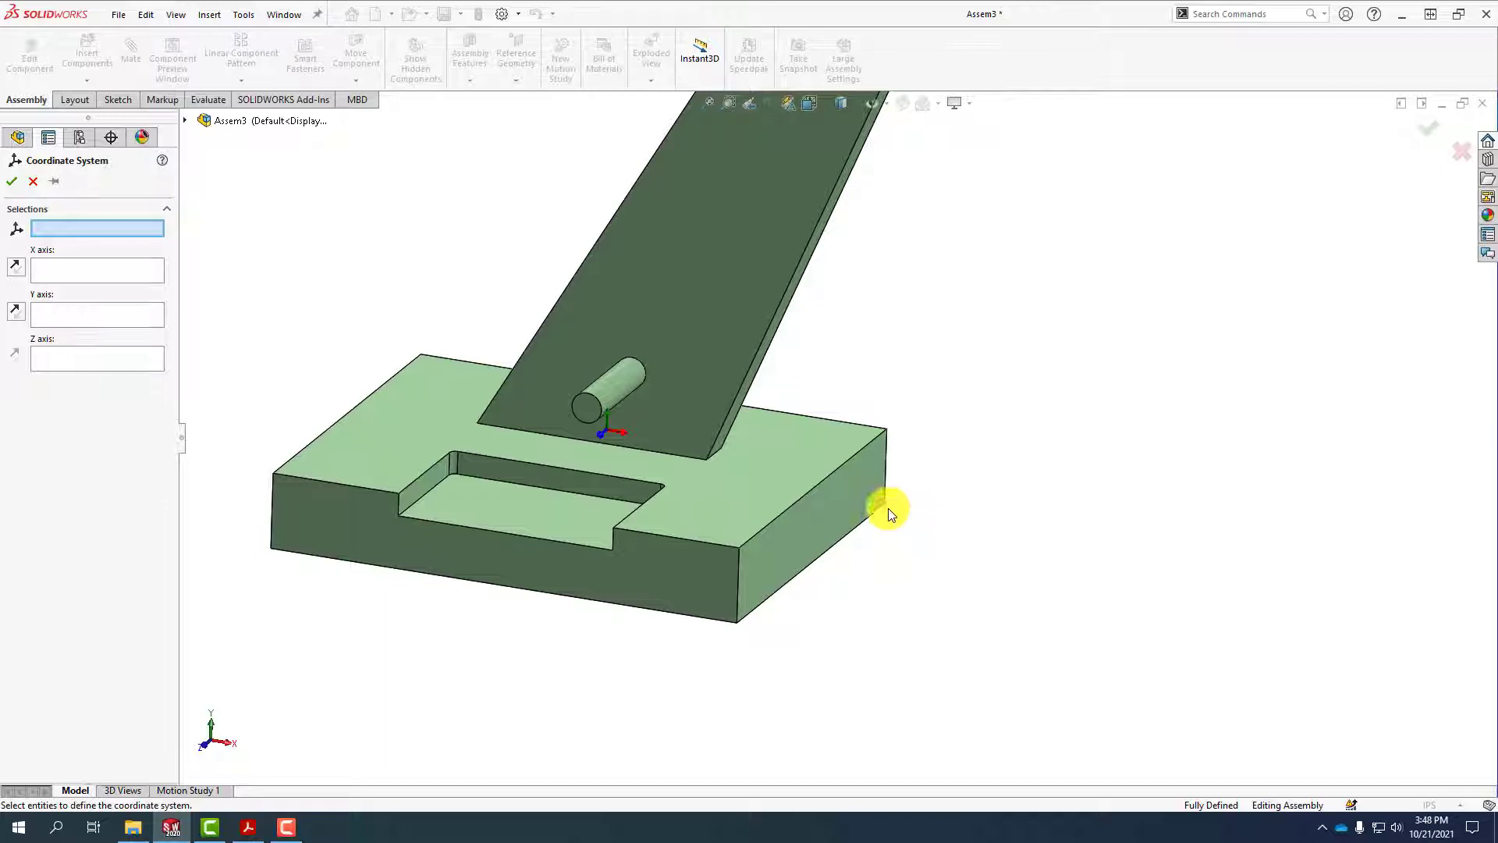
pyautogui.click(887, 506)
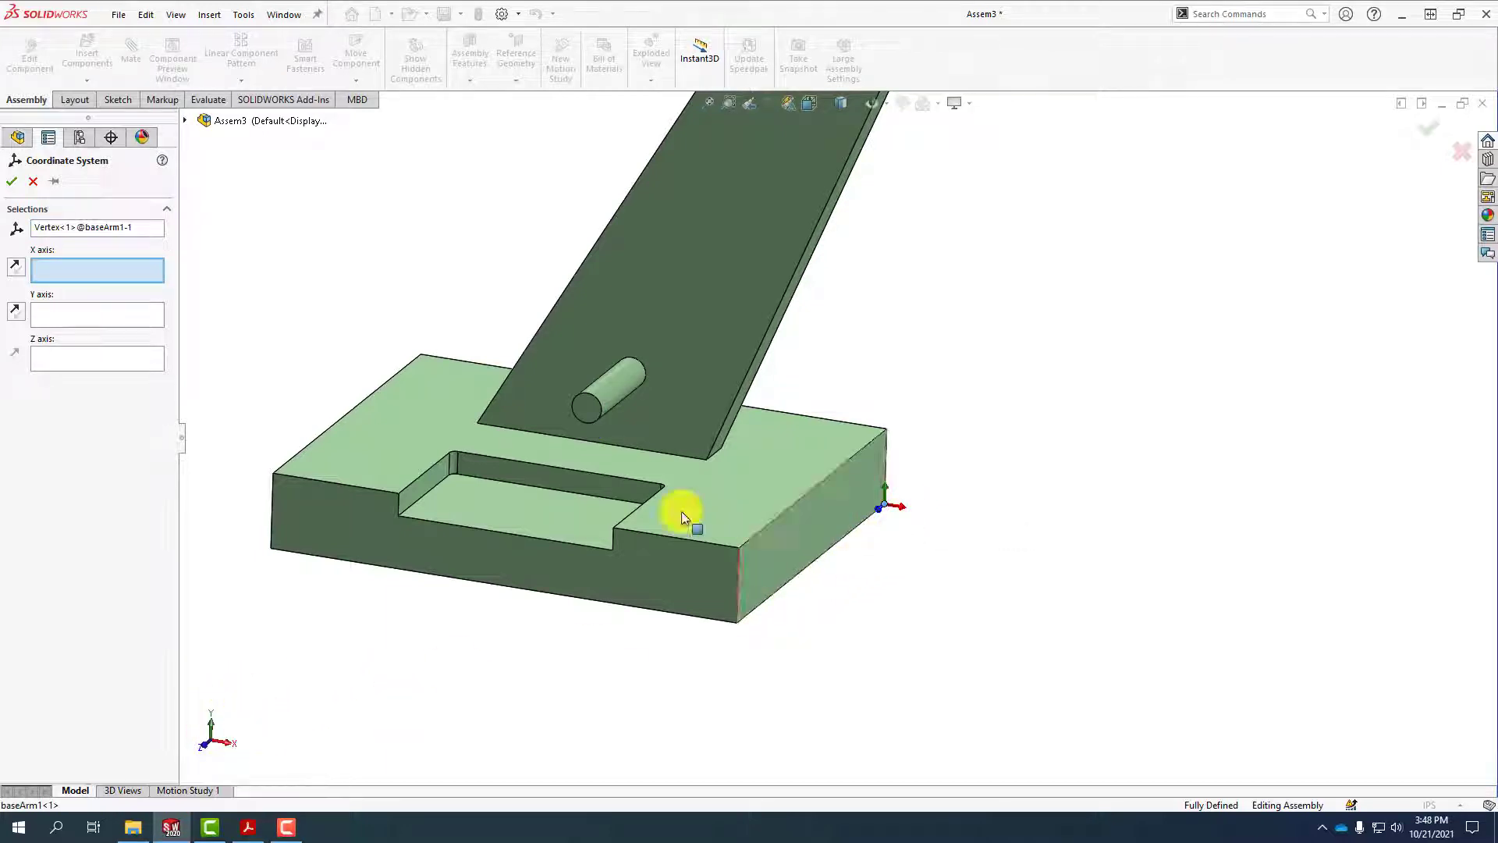
pyautogui.click(14, 182)
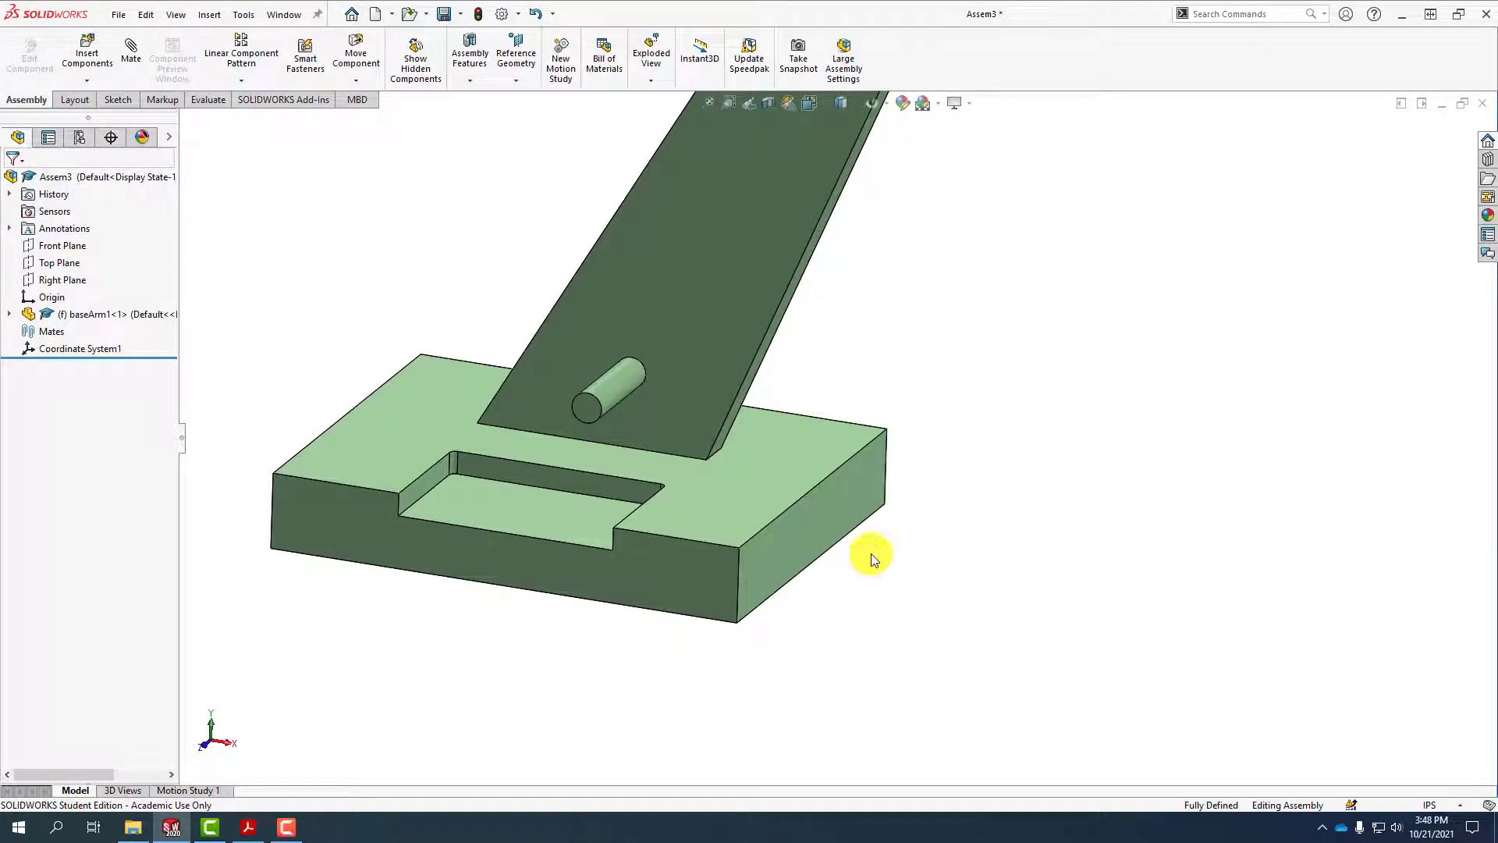
# Turn on the display of coordinate systems and fit the model to check the one at the base corner
pyautogui.click(883, 105)
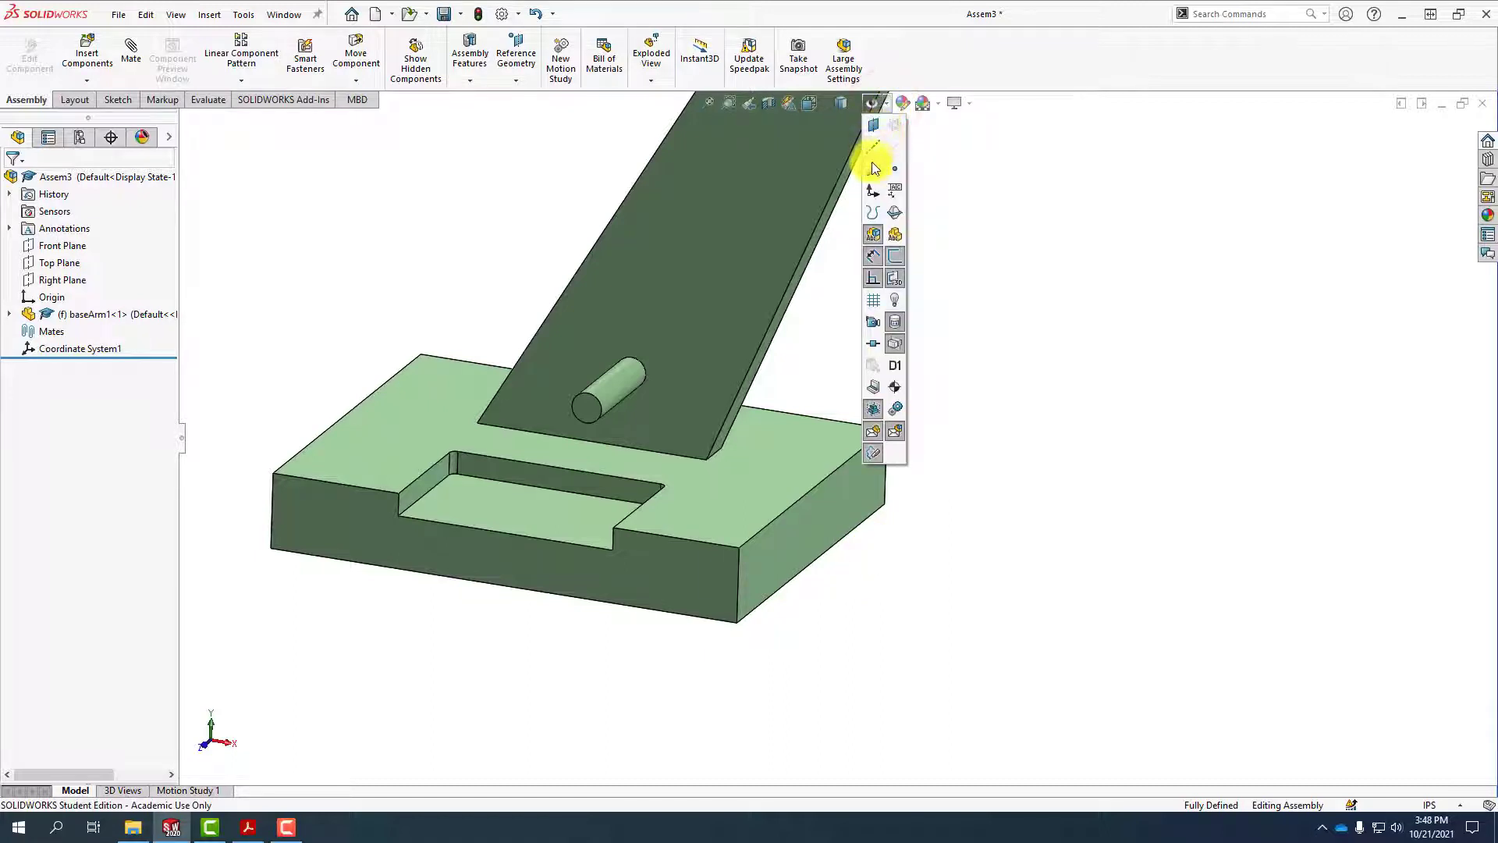
pyautogui.moveTo(872, 159); pyautogui.dragTo(790, 200, button='middle')
pyautogui.click(874, 104)
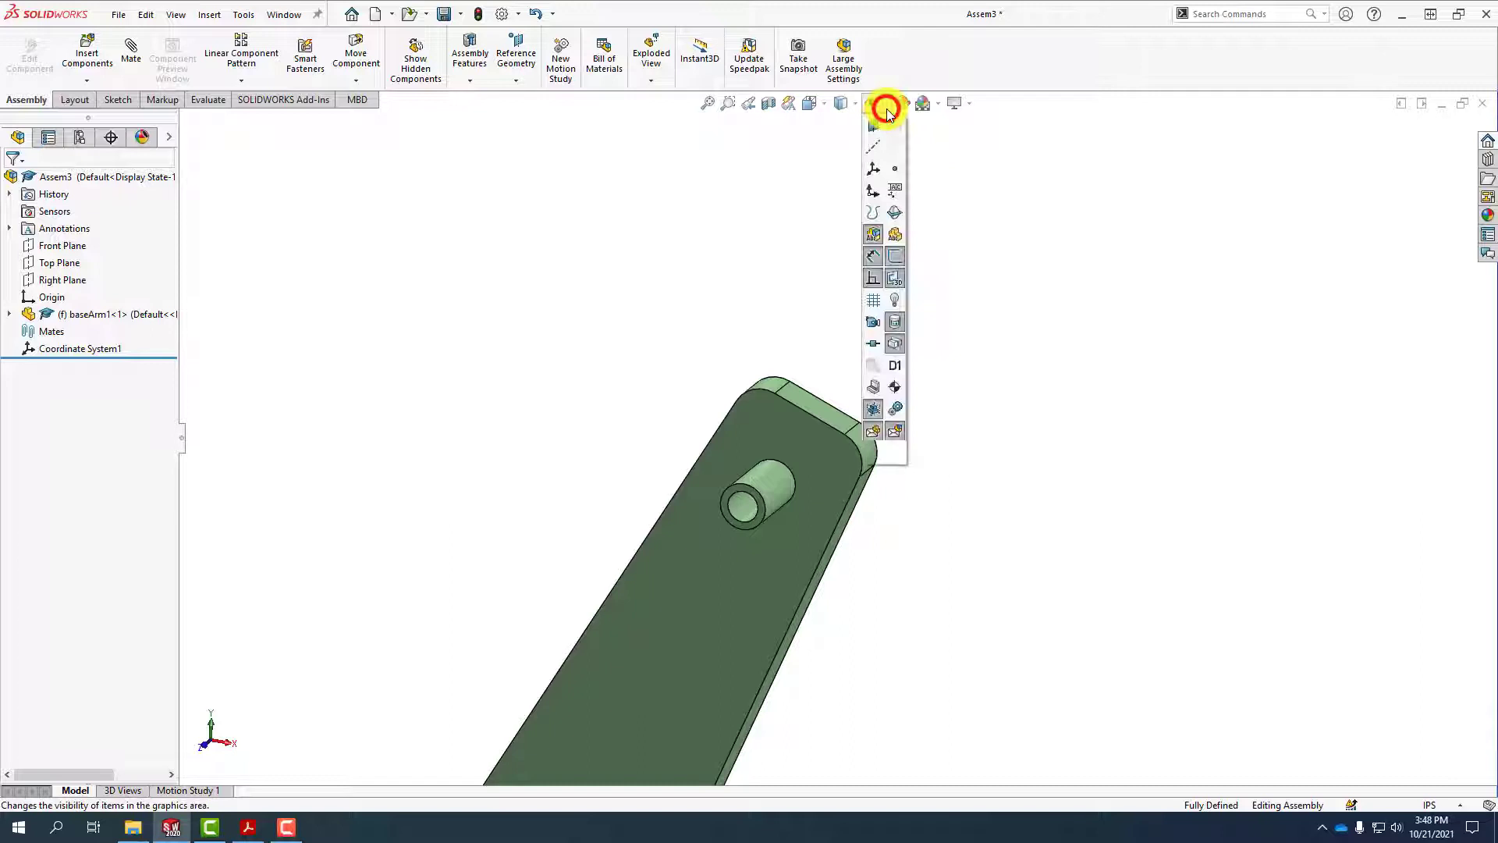
pyautogui.click(872, 168)
pyautogui.click(823, 221)
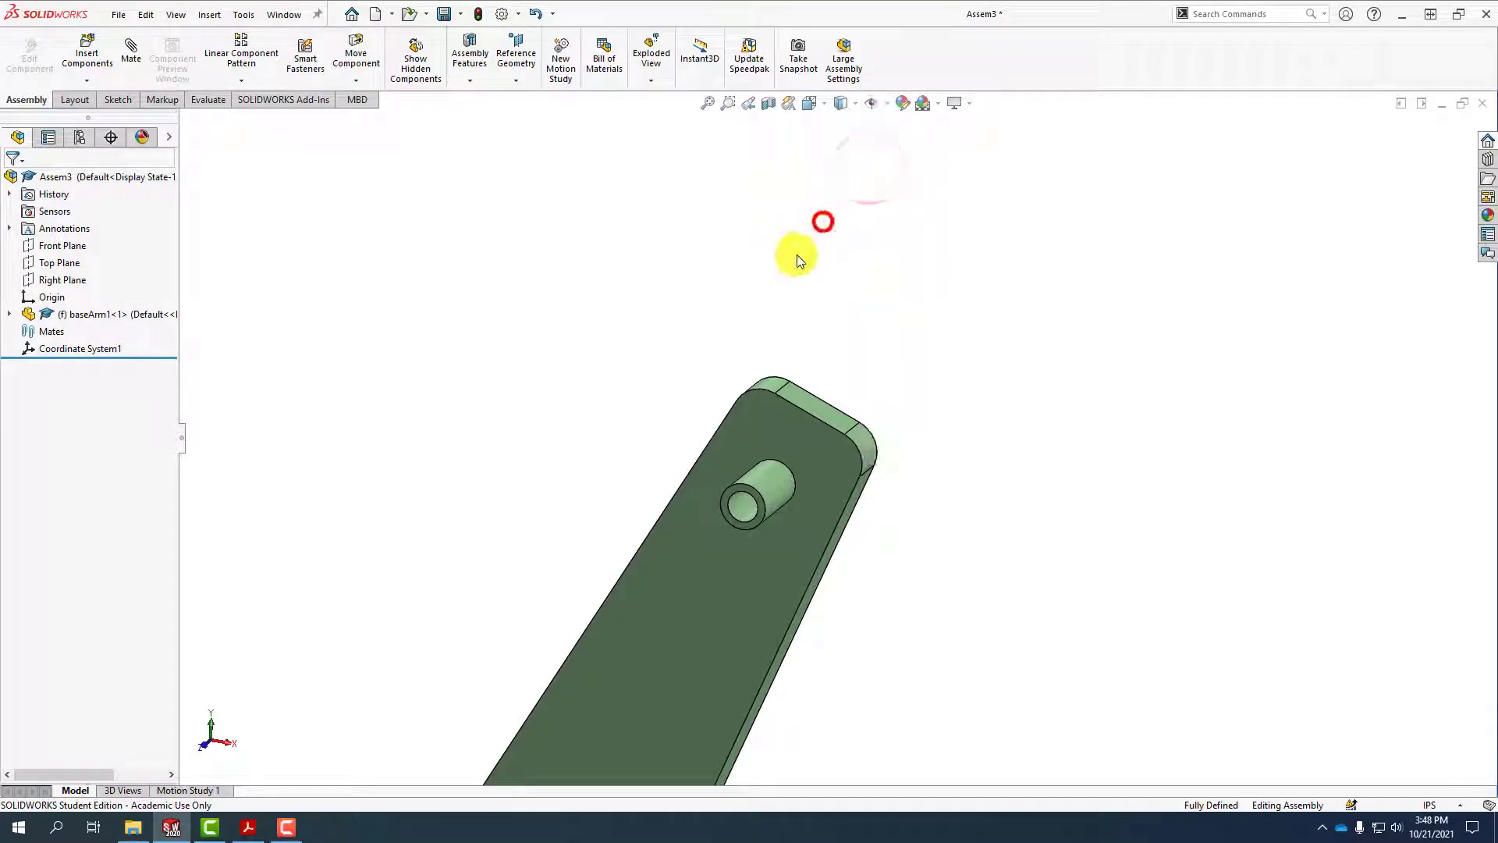
pyautogui.press('f')
pyautogui.scroll(-2, 863, 669)
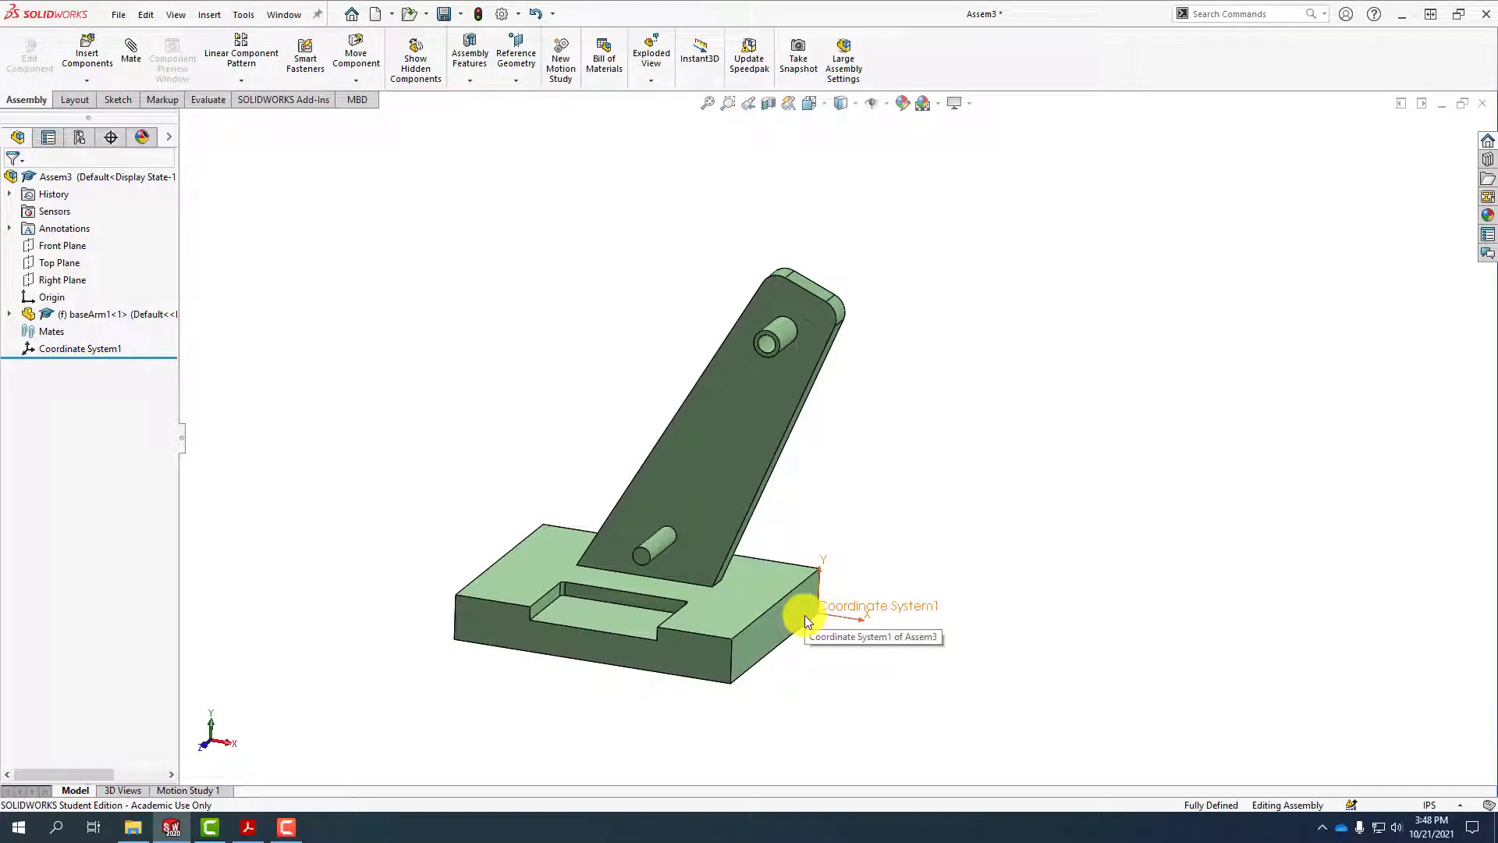
pyautogui.click(593, 388)
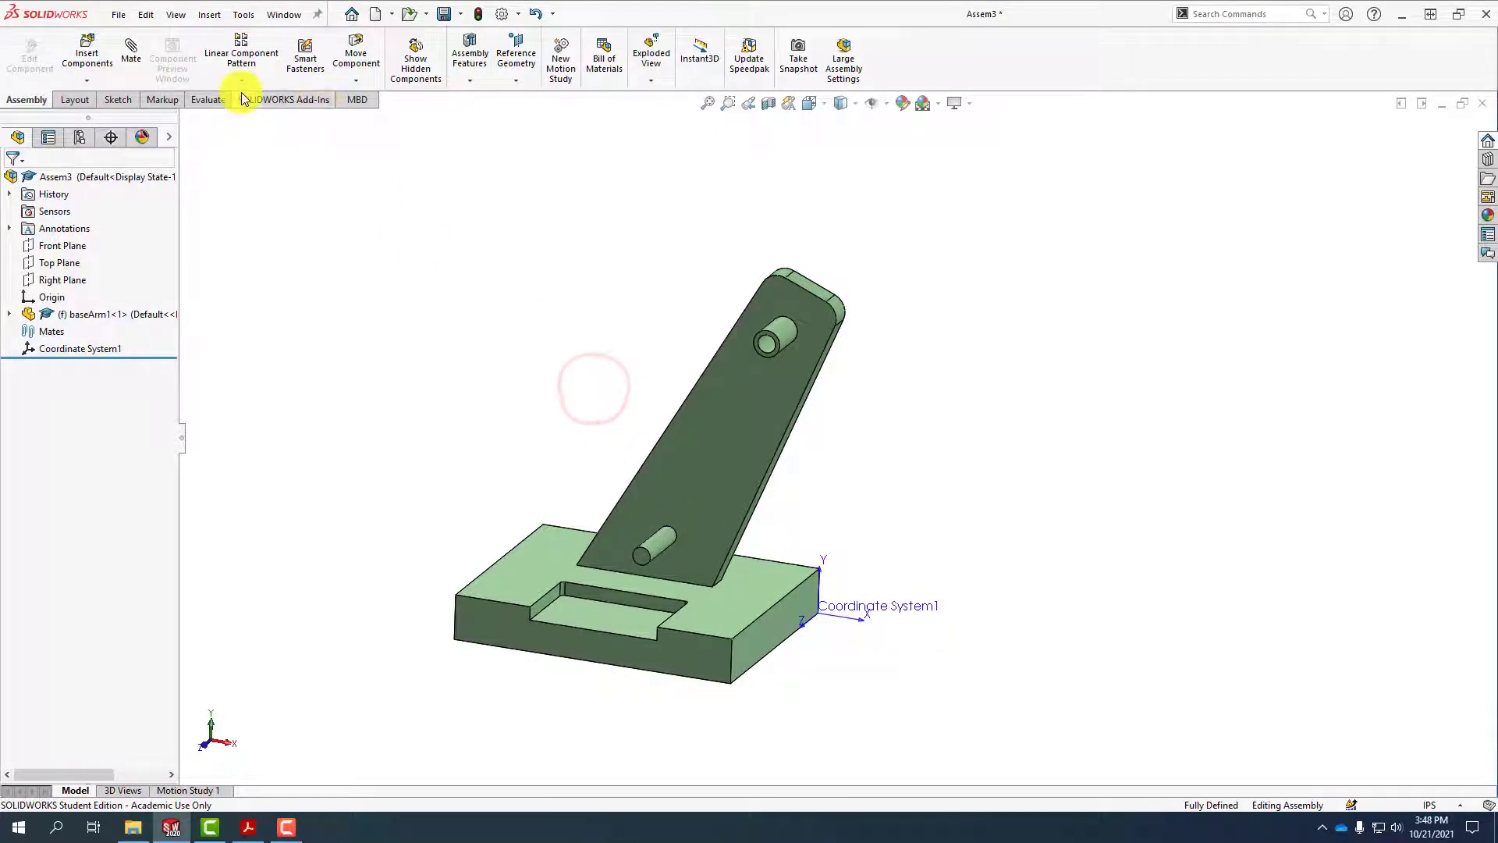
# Insert baseArm2.SLDPRT into the assembly and place it beside baseArm1, above the base plate
pyautogui.click(87, 55)
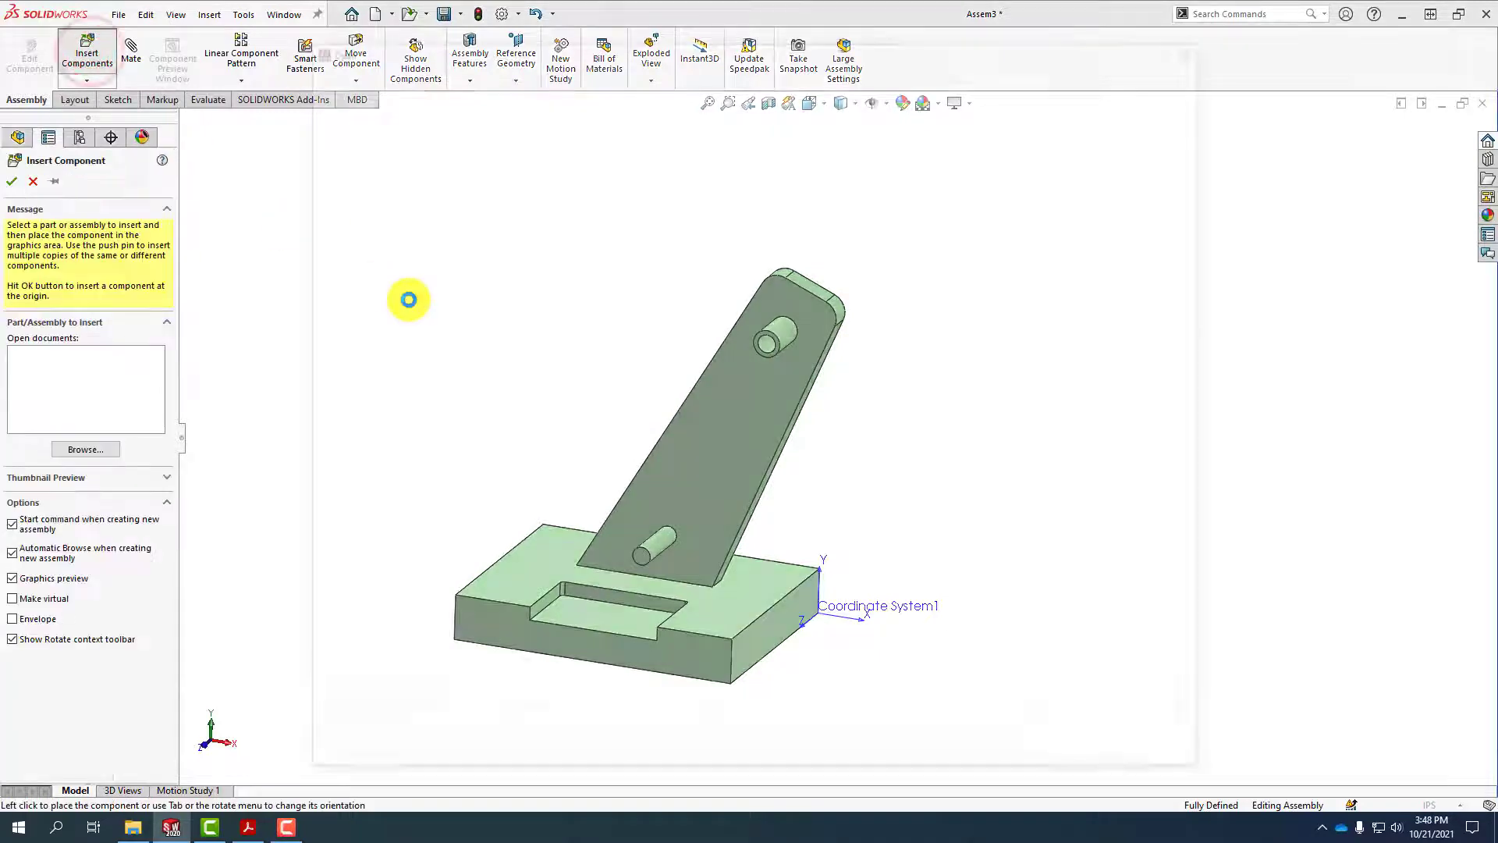
pyautogui.click(550, 163)
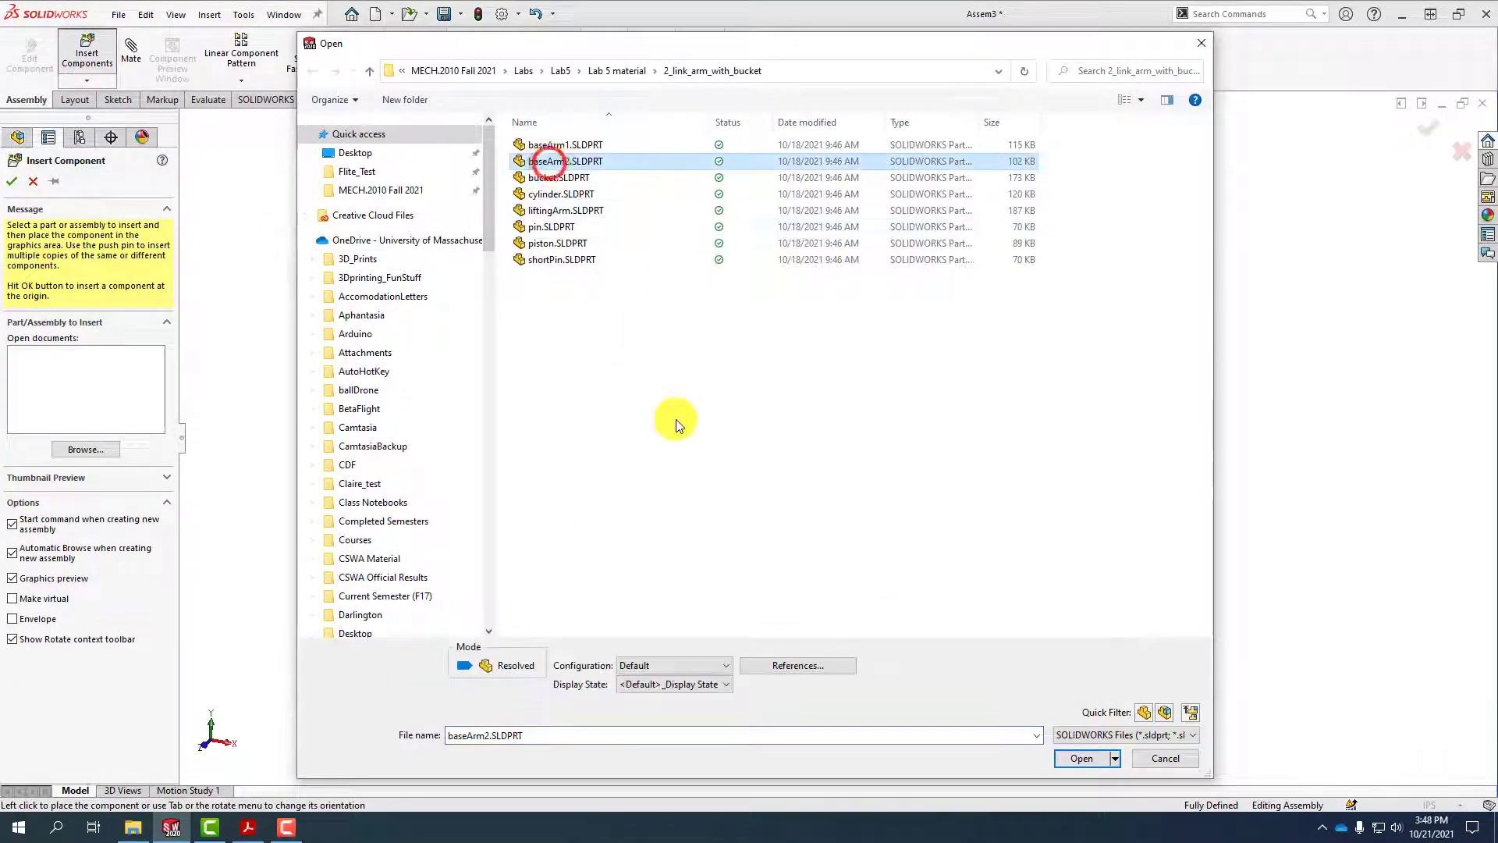
pyautogui.click(1081, 759)
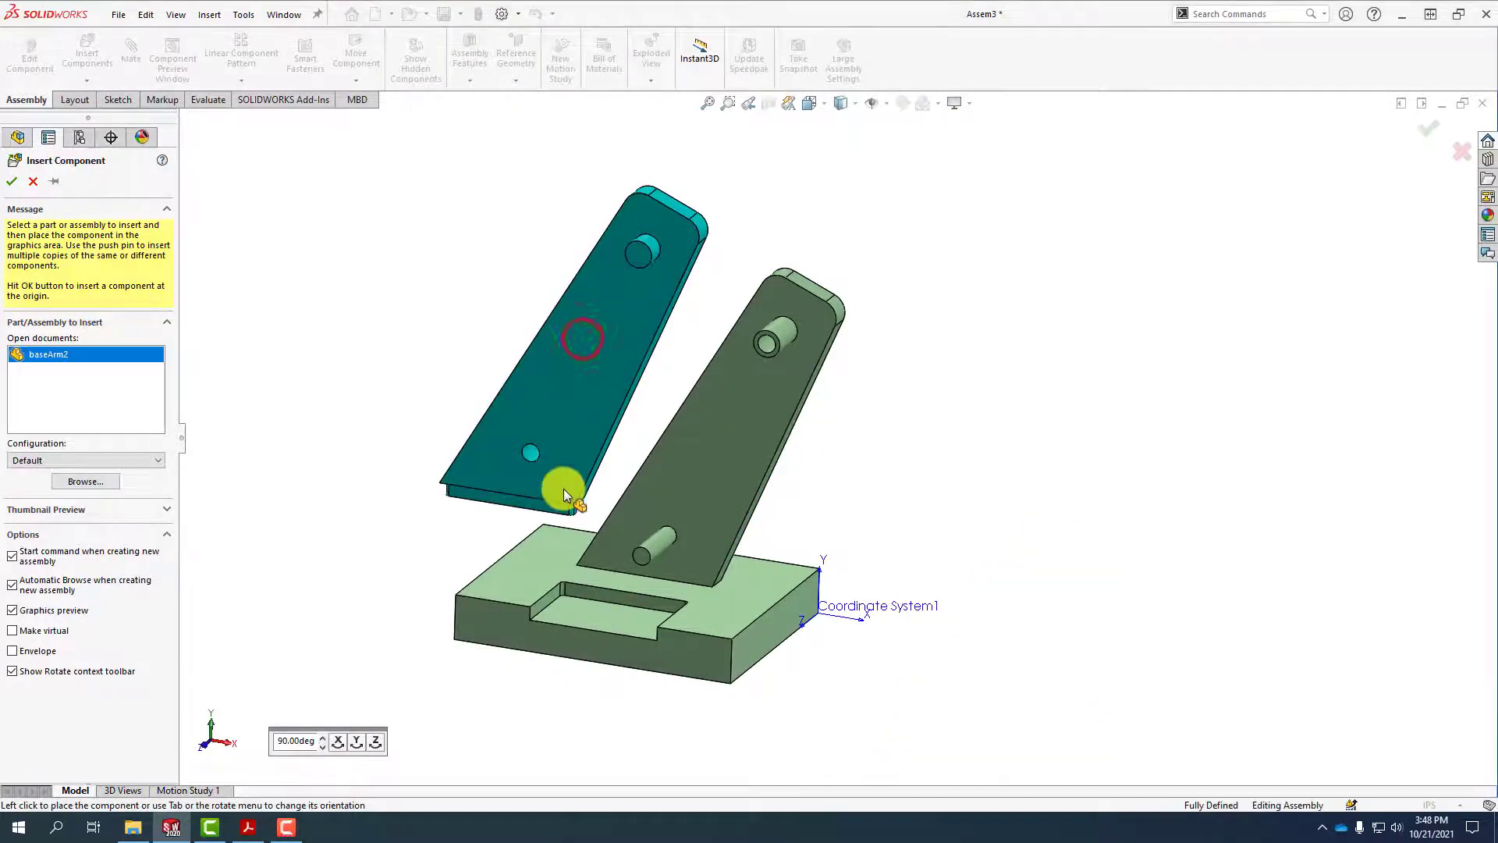
pyautogui.click(563, 489)
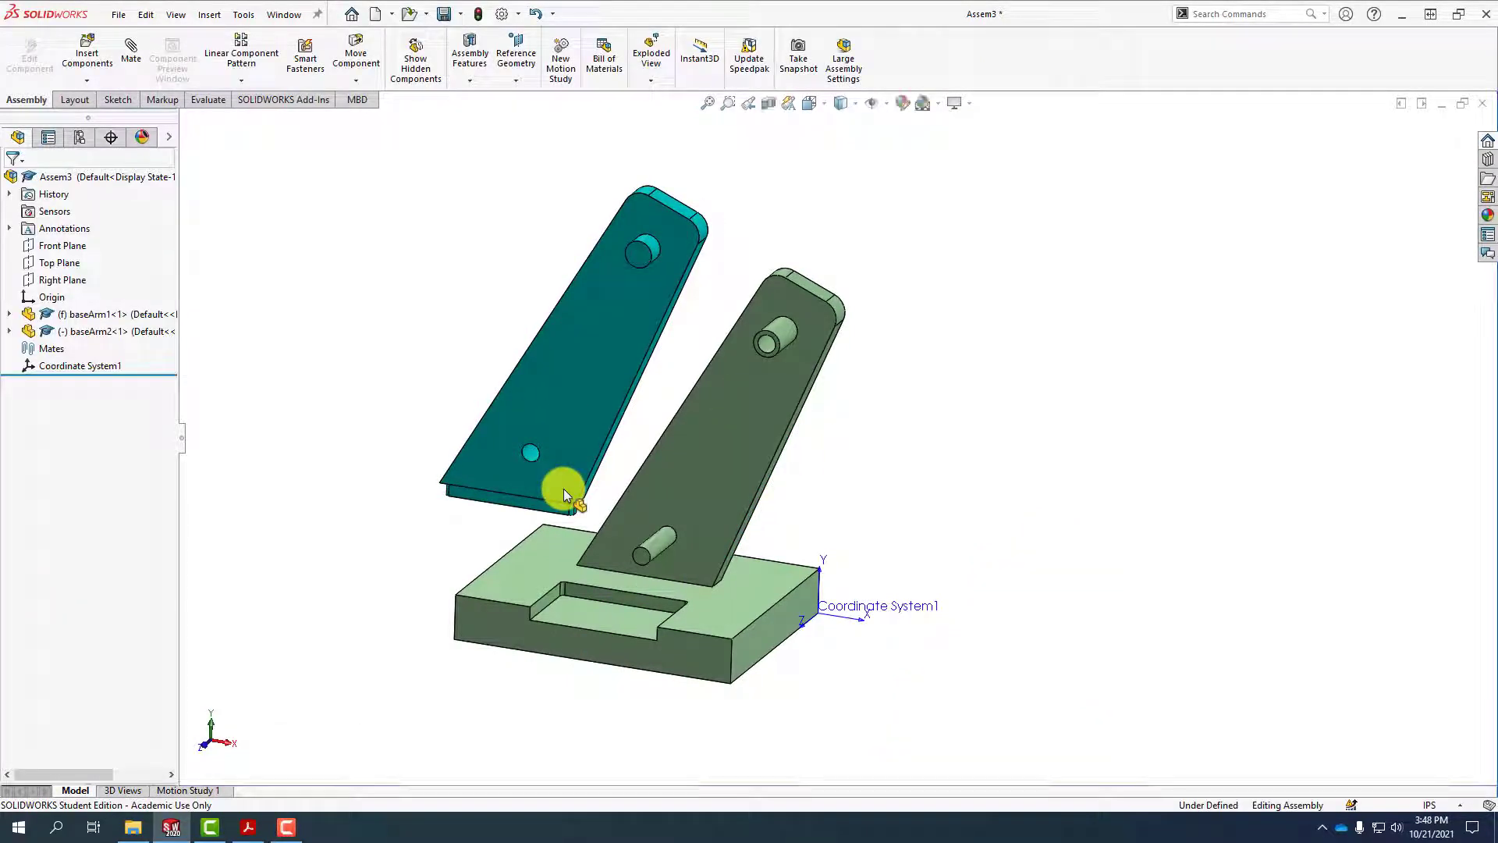
# Add a coincident mate between the pocket floor in baseArm1's base and the underside of baseArm2's bottom tab
pyautogui.click(133, 53)
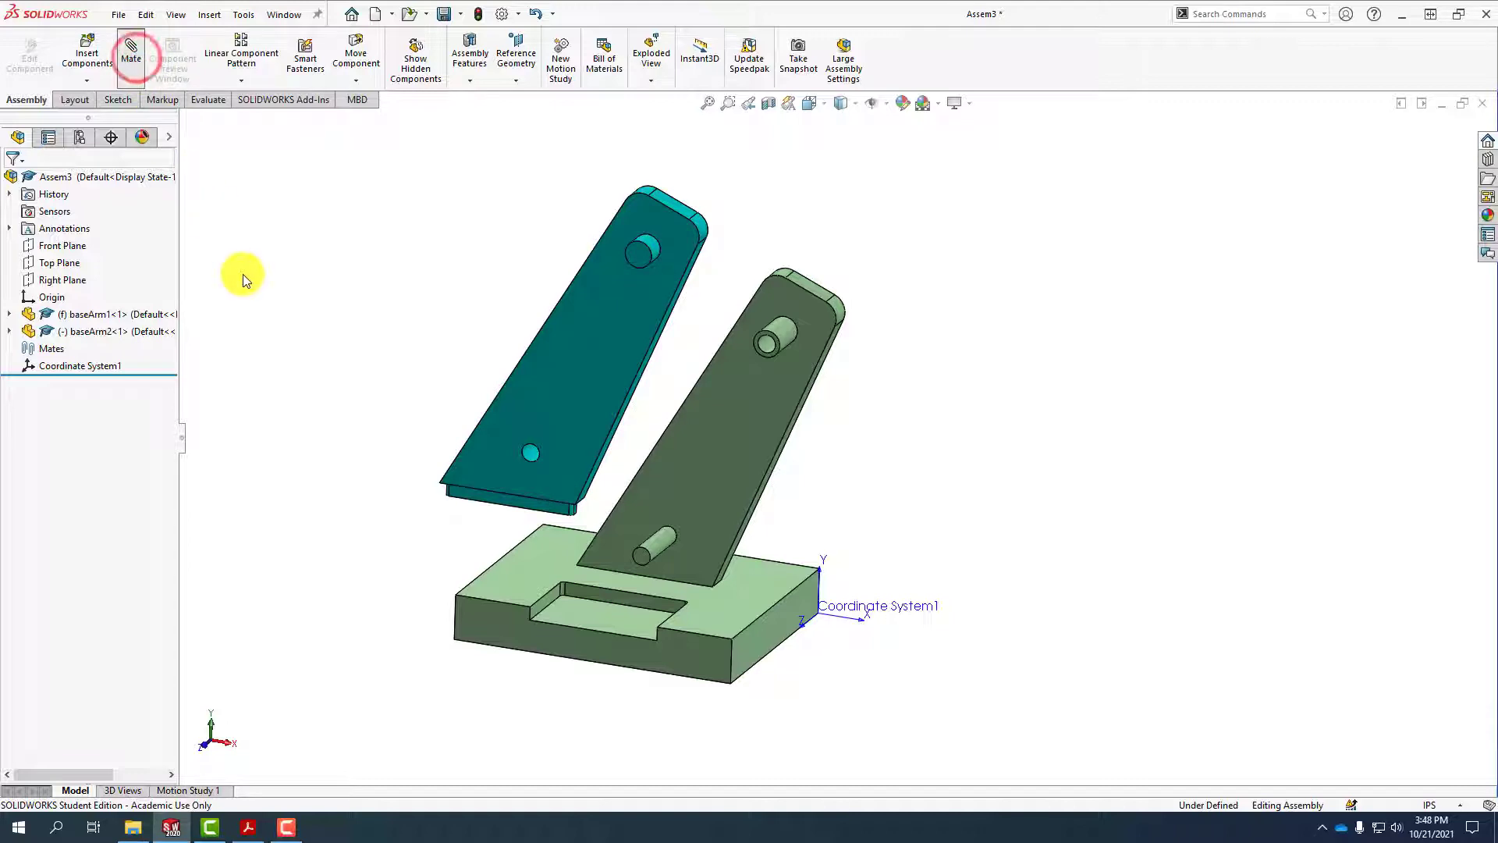
pyautogui.click(621, 624)
pyautogui.moveTo(512, 635); pyautogui.dragTo(557, 511, button='middle')
pyautogui.scroll(-5, 559, 508)
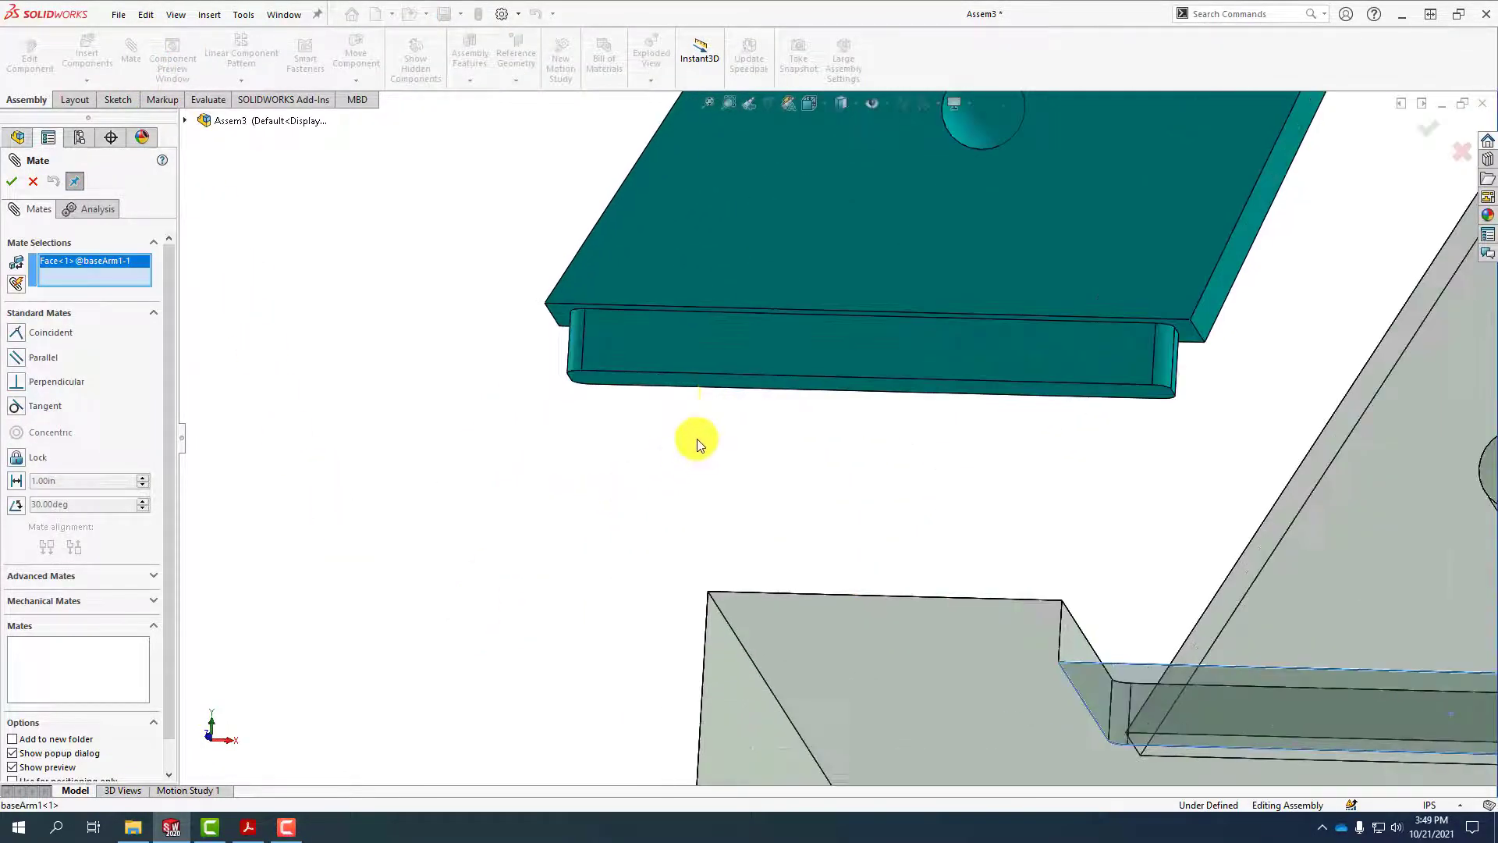
pyautogui.click(709, 384)
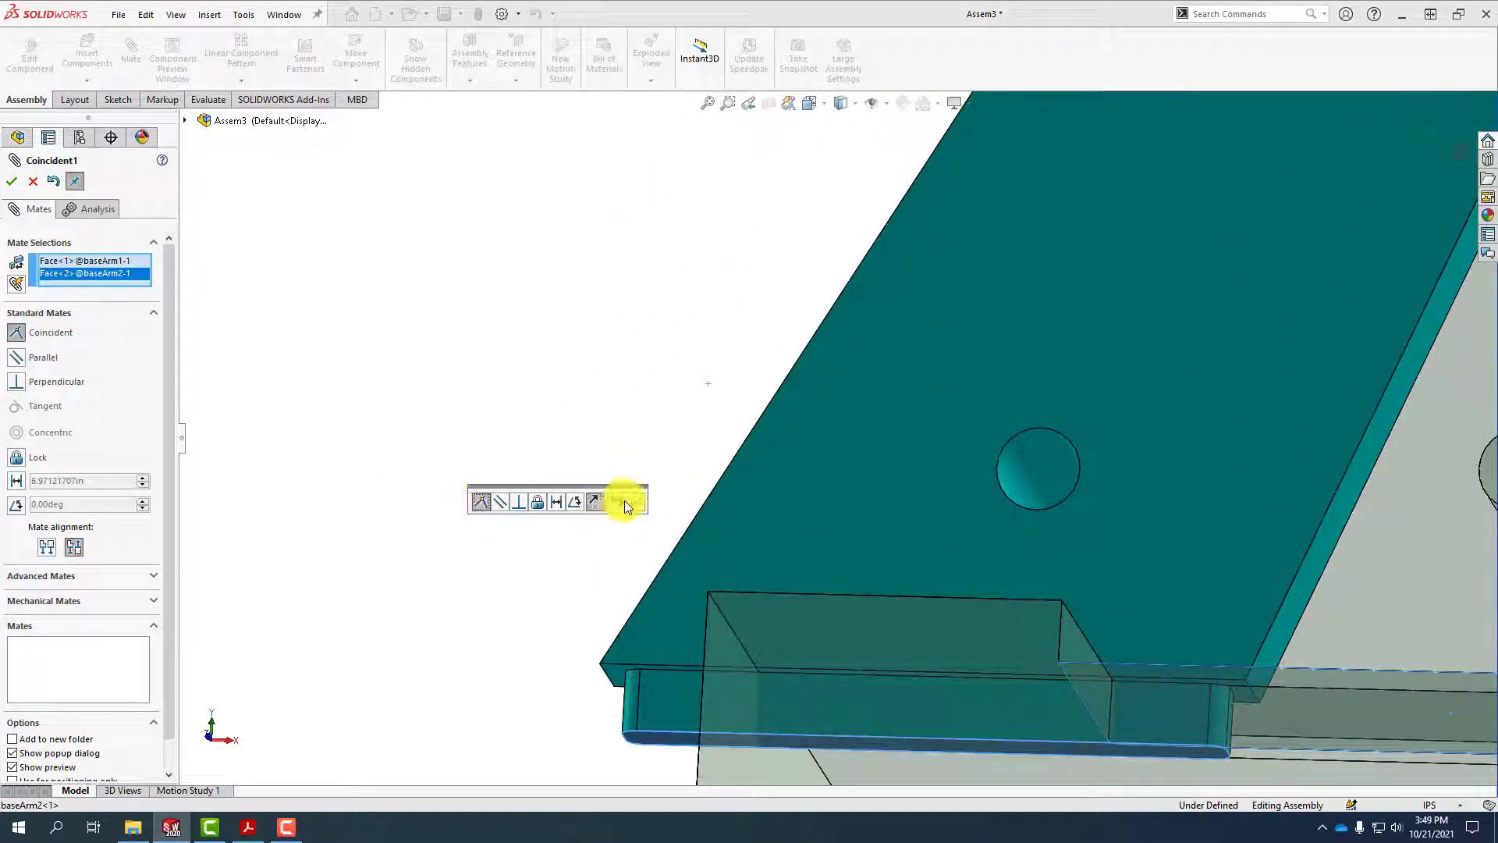
pyautogui.click(638, 503)
# Add a coincident mate between the long back wall of the base pocket and the long inner face of baseArm2's tab
pyautogui.moveTo(625, 489); pyautogui.dragTo(546, 575, button='middle')
pyautogui.moveTo(967, 489); pyautogui.dragTo(491, 478)
pyautogui.click(1051, 651)
pyautogui.moveTo(1032, 654); pyautogui.dragTo(863, 710, button='middle')
pyautogui.scroll(-3, 1396, 446)
pyautogui.scroll(-5, 1028, 394)
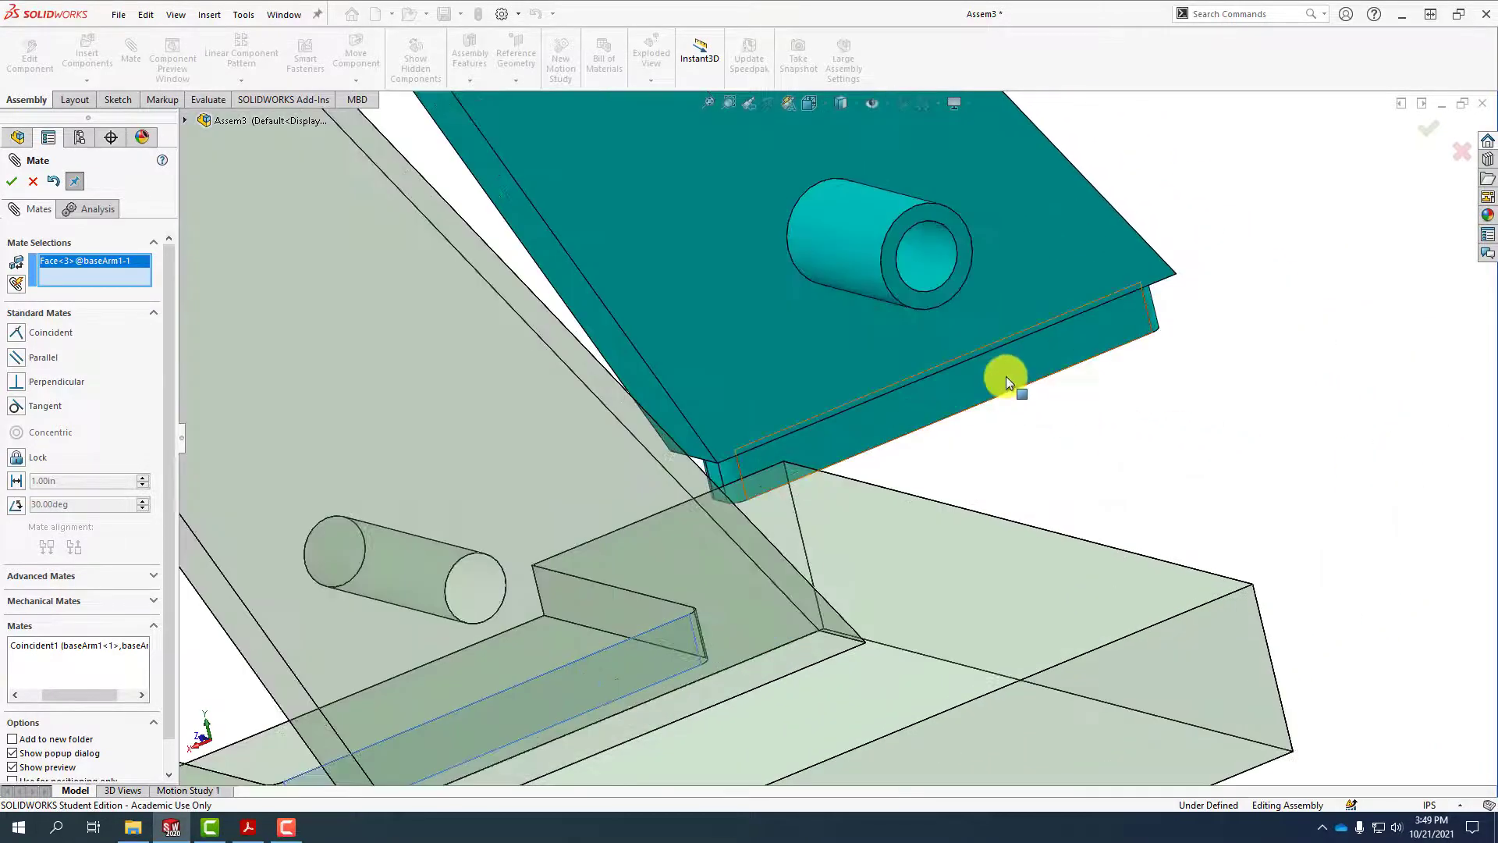
pyautogui.click(1006, 378)
pyautogui.click(1184, 358)
# Slide baseArm2 along the base to check its remaining freedom of movement relative to the pocket
pyautogui.scroll(8, 1082, 461)
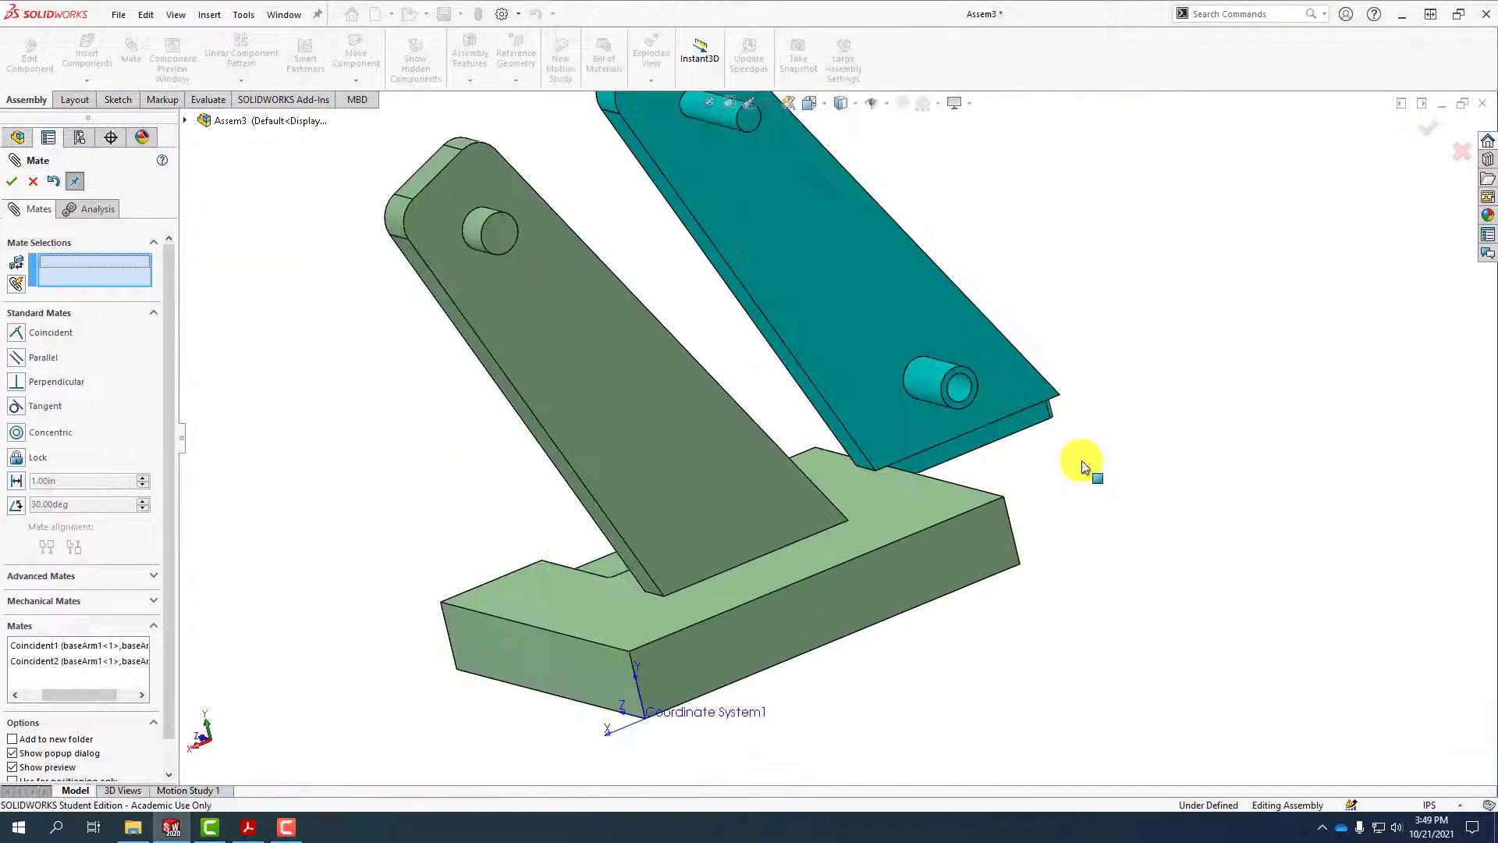
pyautogui.scroll(3, 1081, 461)
pyautogui.moveTo(980, 492); pyautogui.dragTo(1198, 389, button='middle')
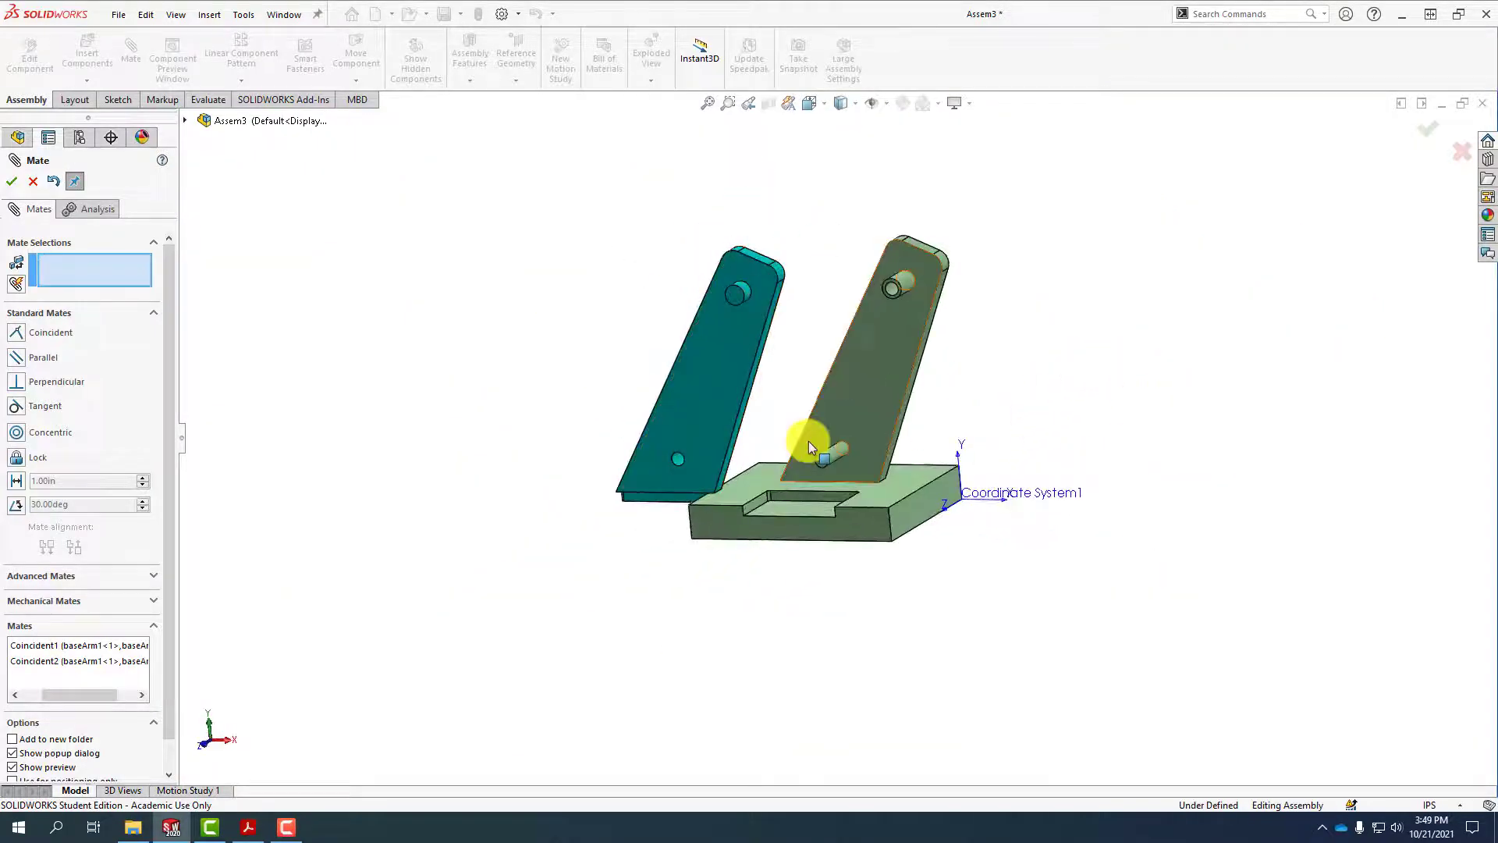
pyautogui.moveTo(715, 415); pyautogui.dragTo(754, 473)
pyautogui.moveTo(686, 508); pyautogui.dragTo(837, 493, button='middle')
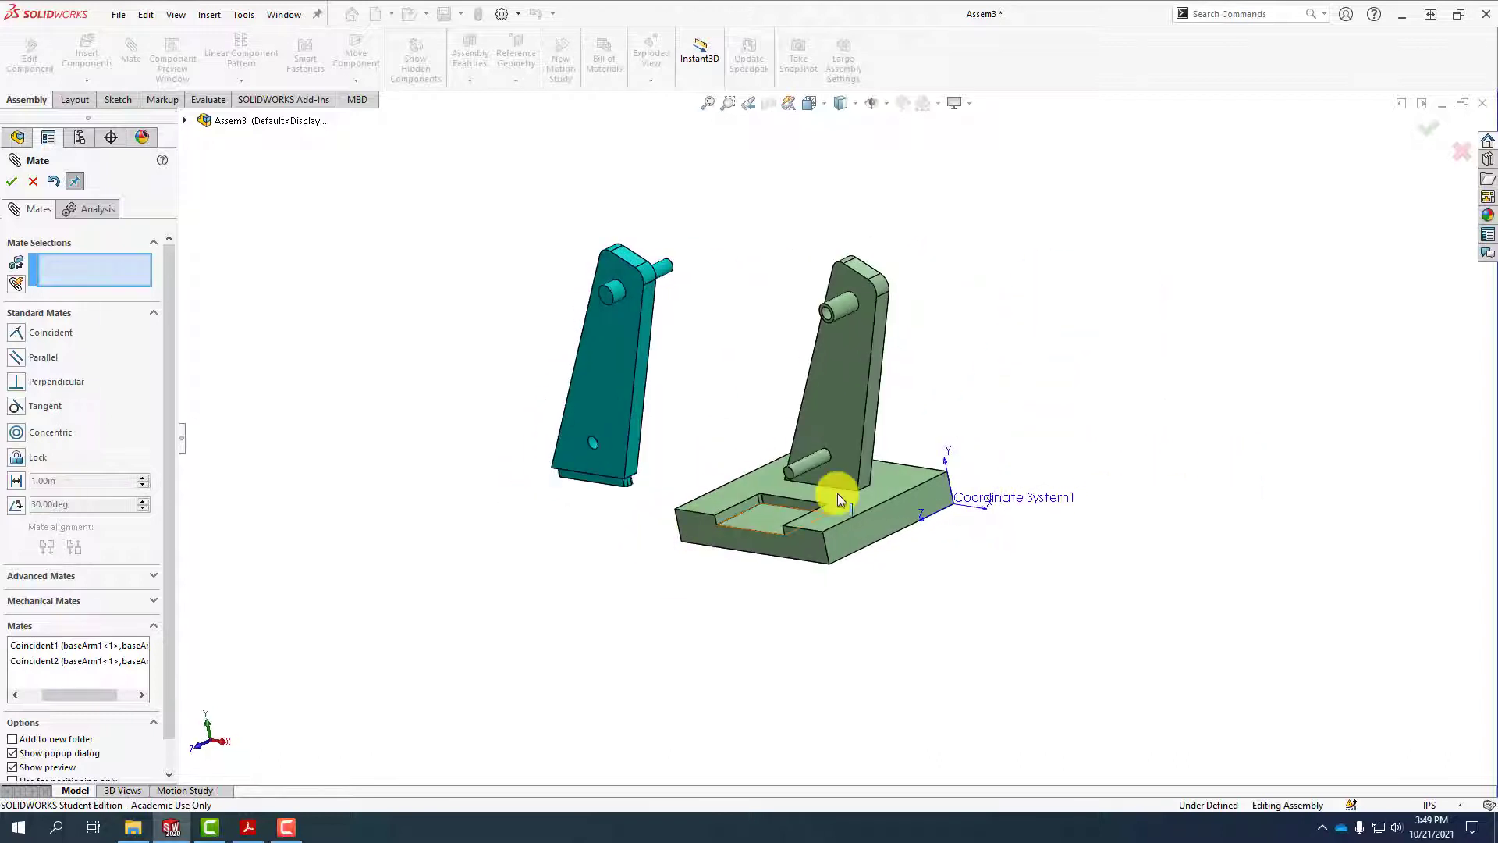
# Add a concentric mate between the upper inner boss of baseArm1 and the upper inner pin of baseArm2
pyautogui.click(844, 309)
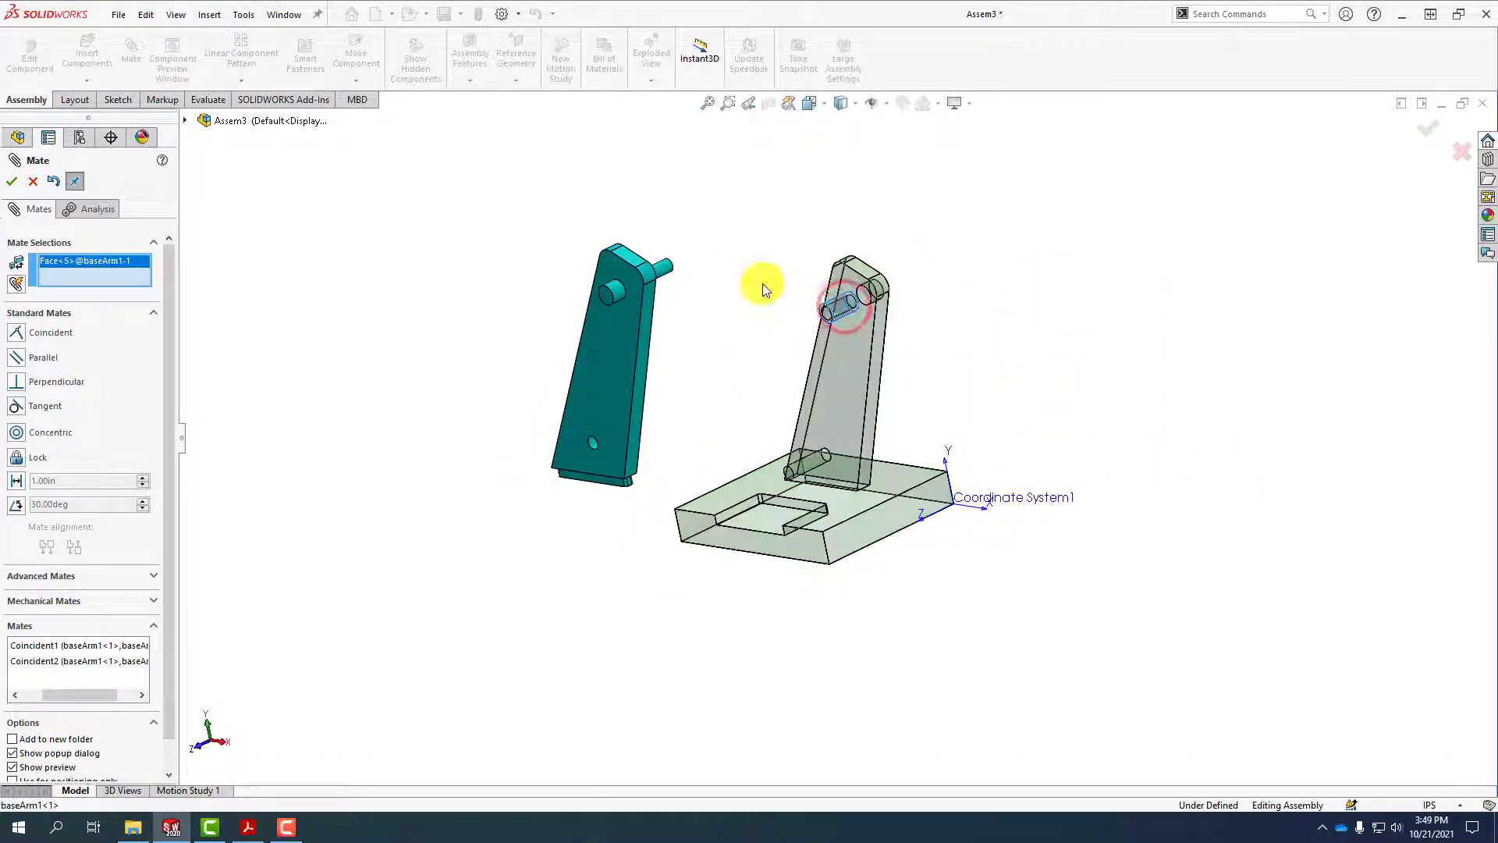
pyautogui.click(664, 277)
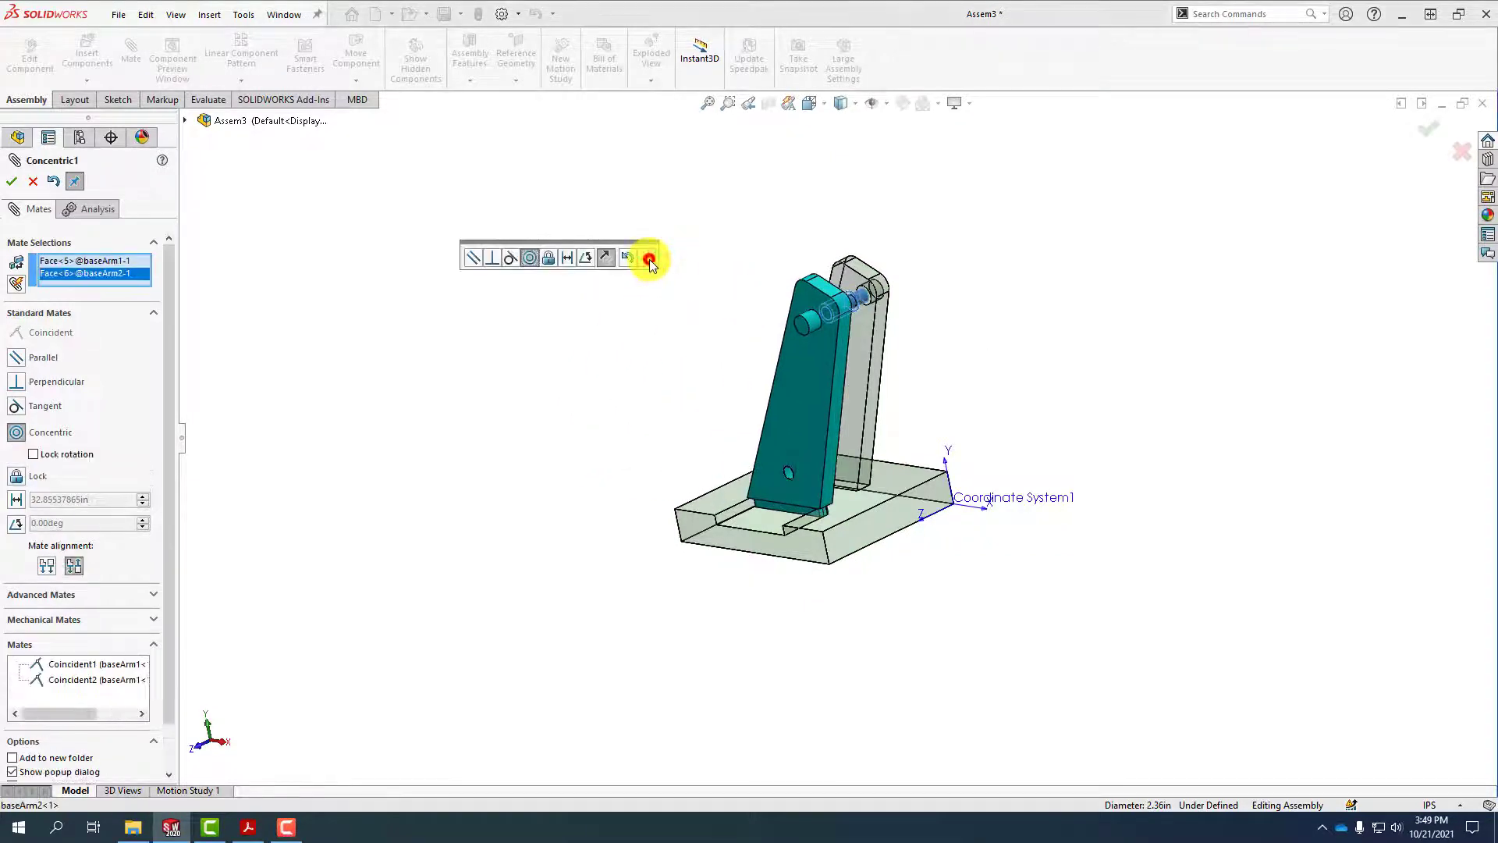
pyautogui.click(649, 260)
pyautogui.moveTo(736, 435); pyautogui.dragTo(1185, 765, button='middle')
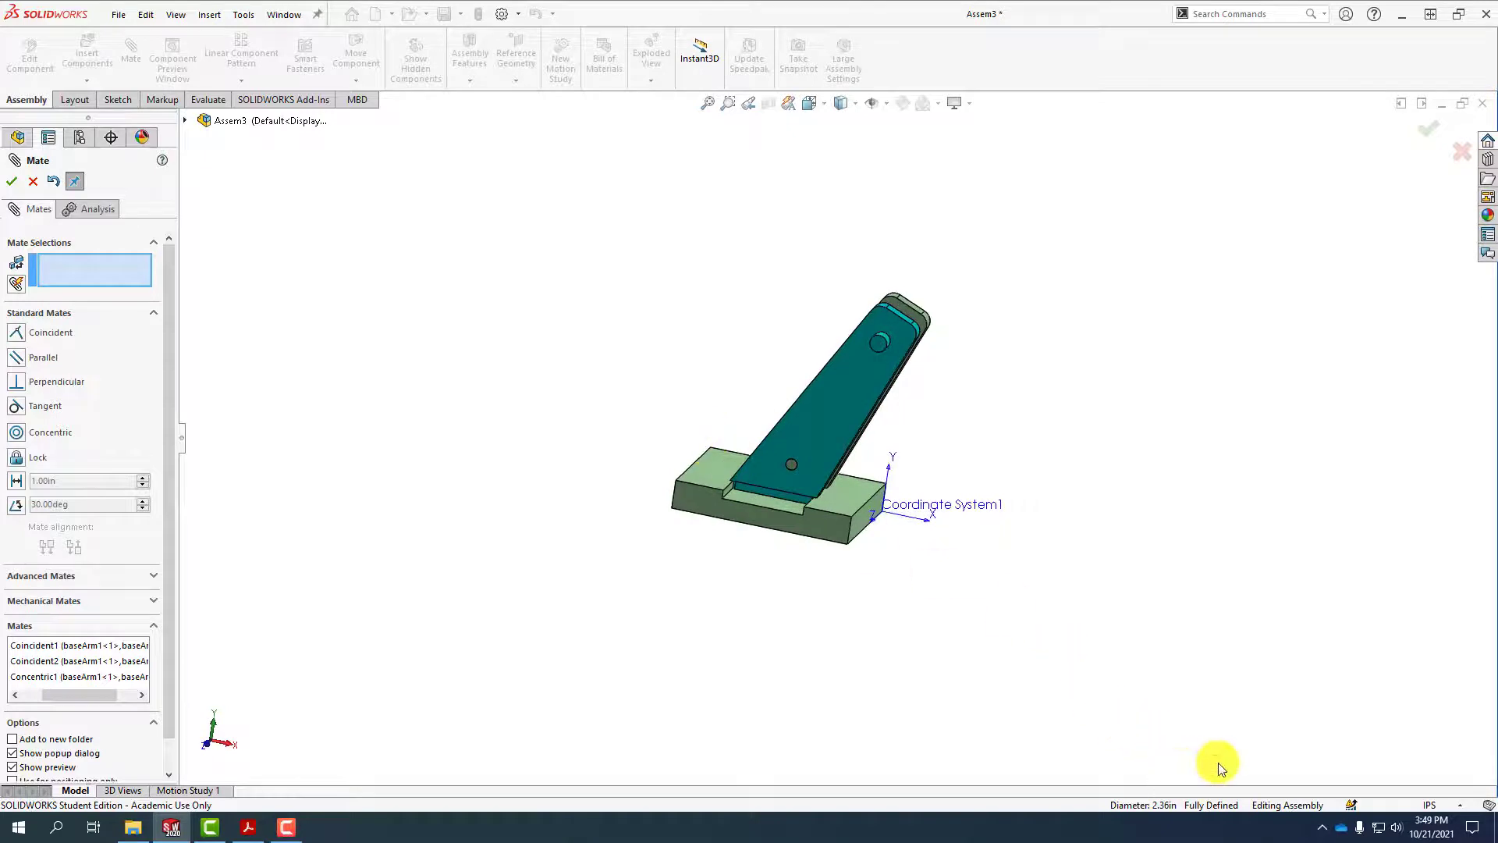
# Consult the exploded view in AssemblyExercise.pdf and insert piston.SLDPRT into the assembly, placing it upright beside the base arms
pyautogui.click(262, 827)
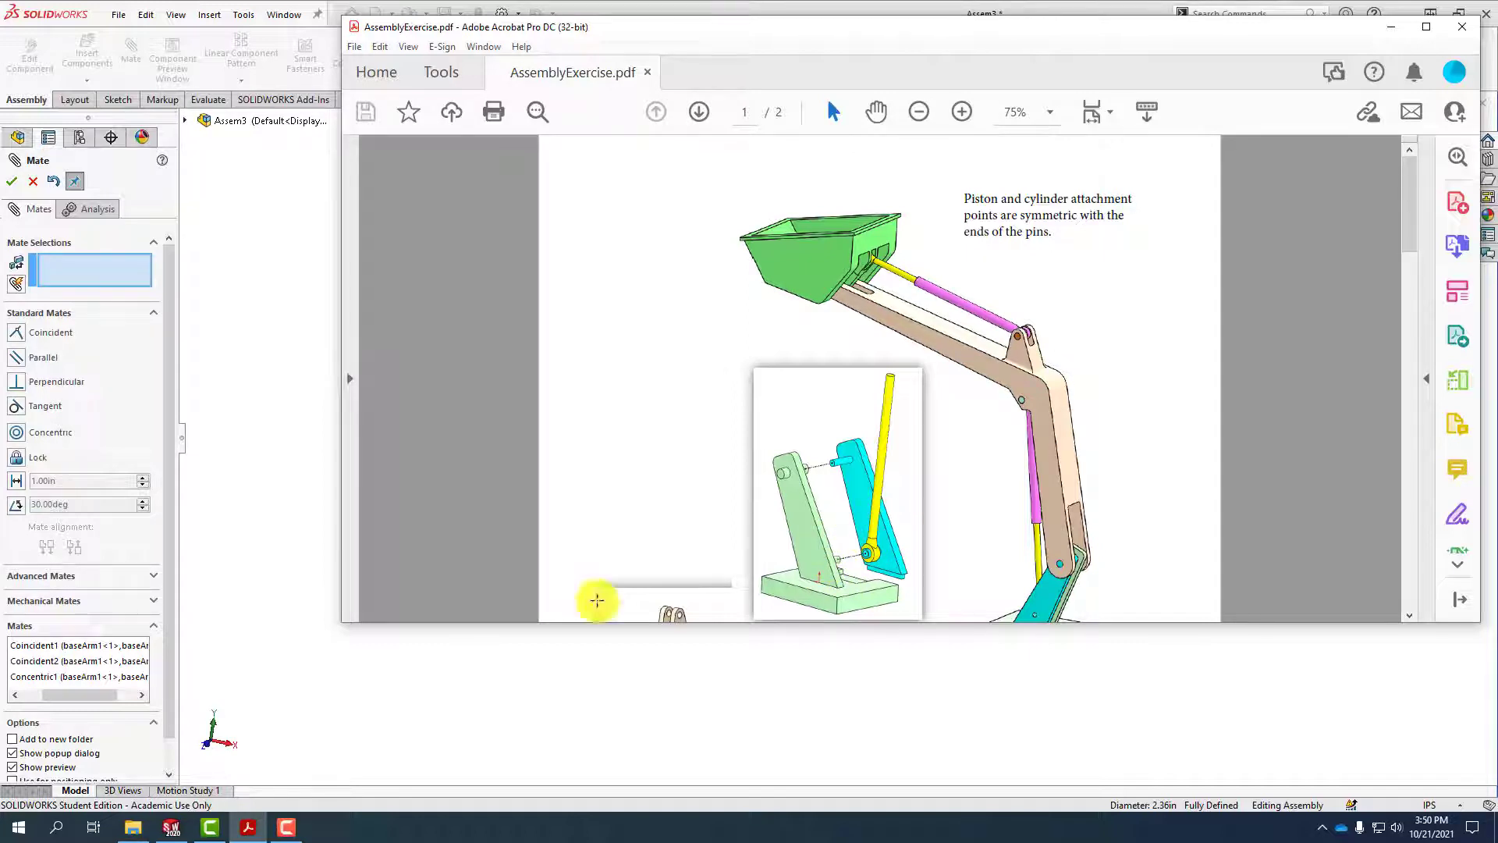
pyautogui.click(465, 686)
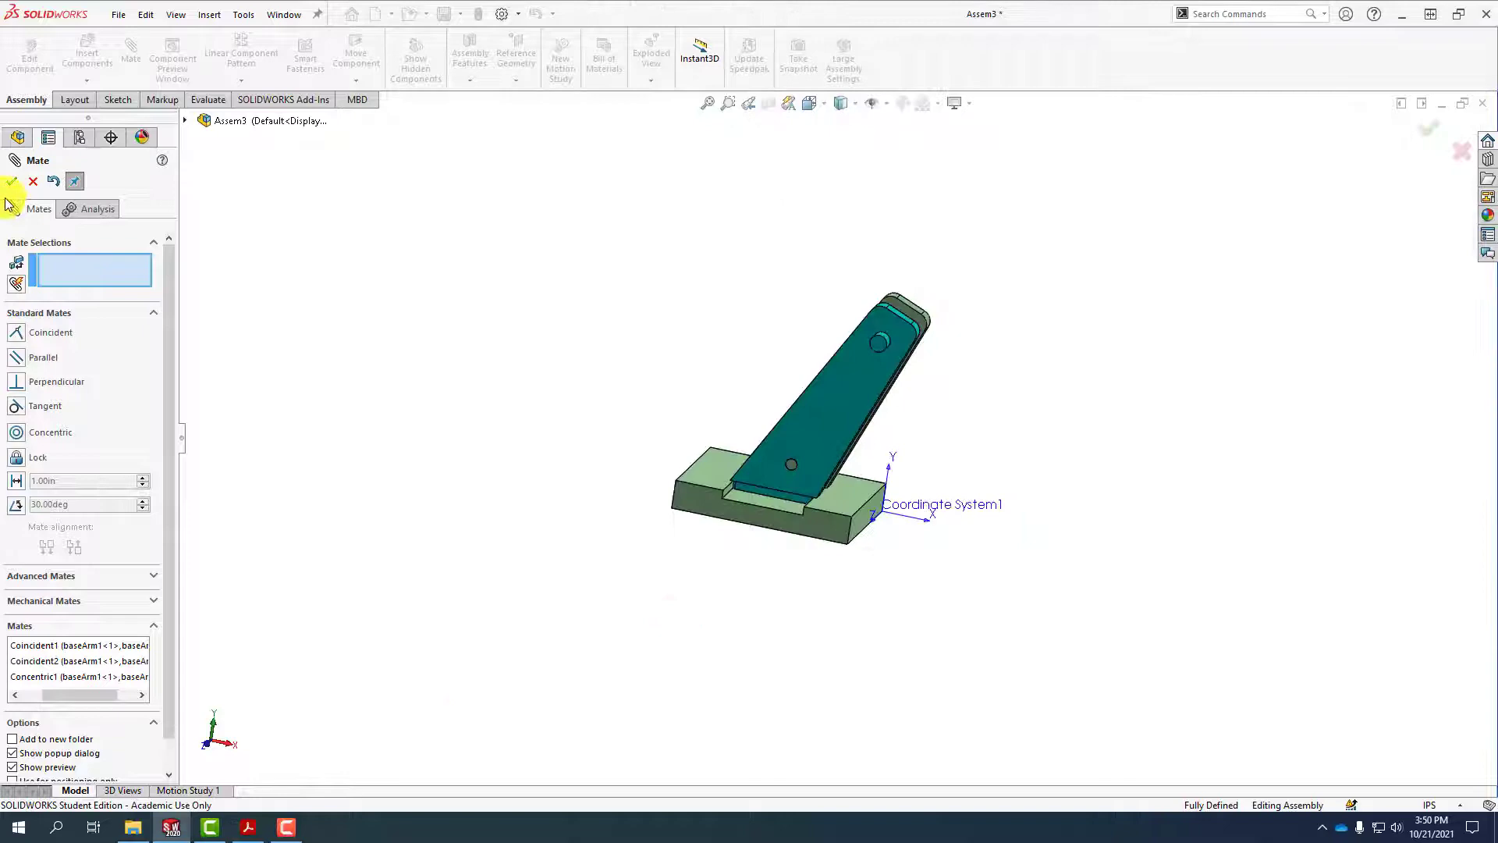
pyautogui.click(30, 182)
pyautogui.click(86, 52)
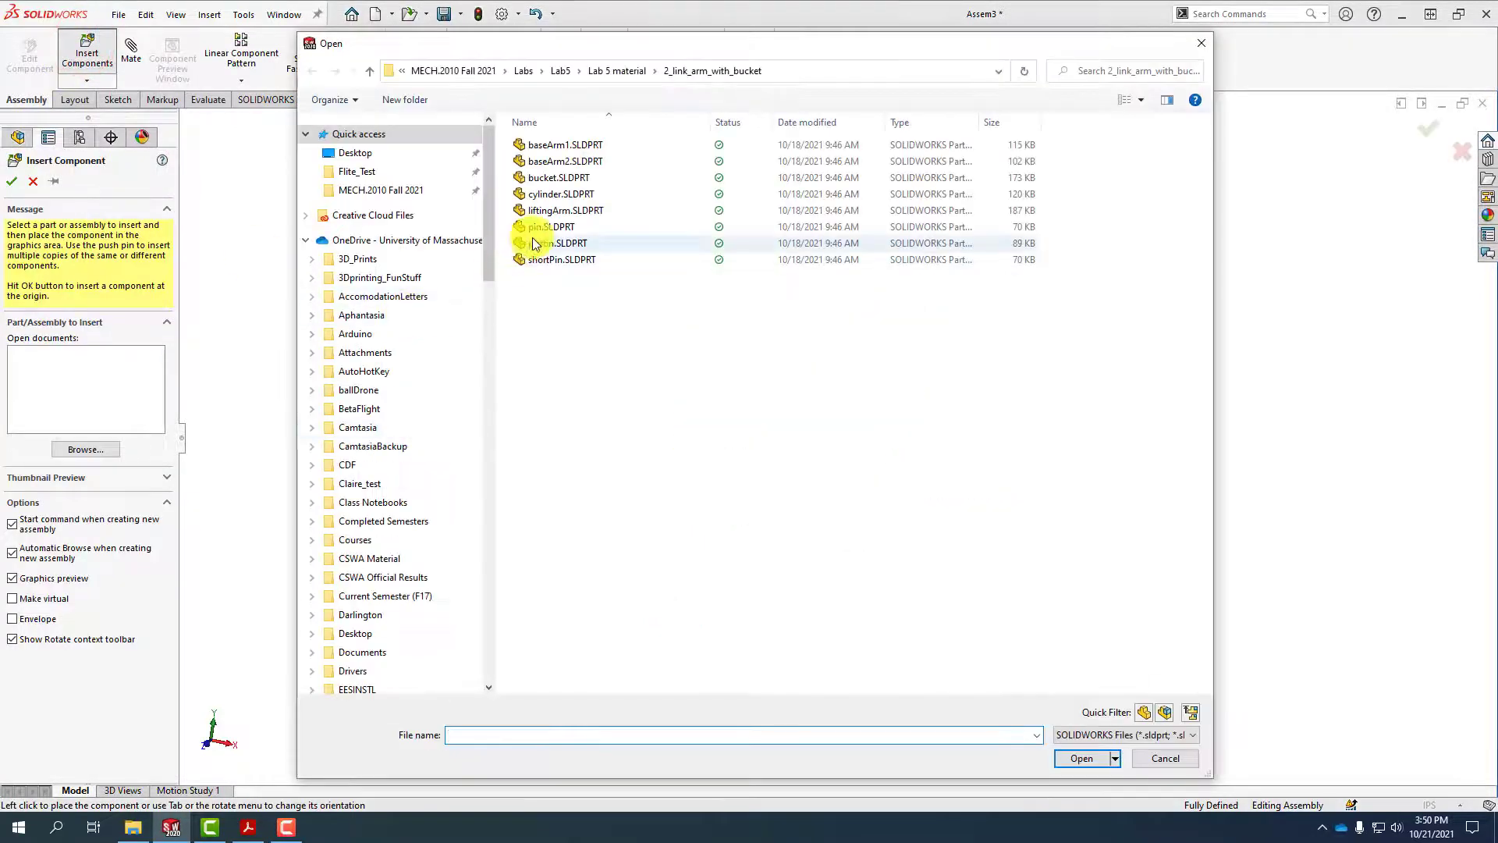
pyautogui.click(544, 242)
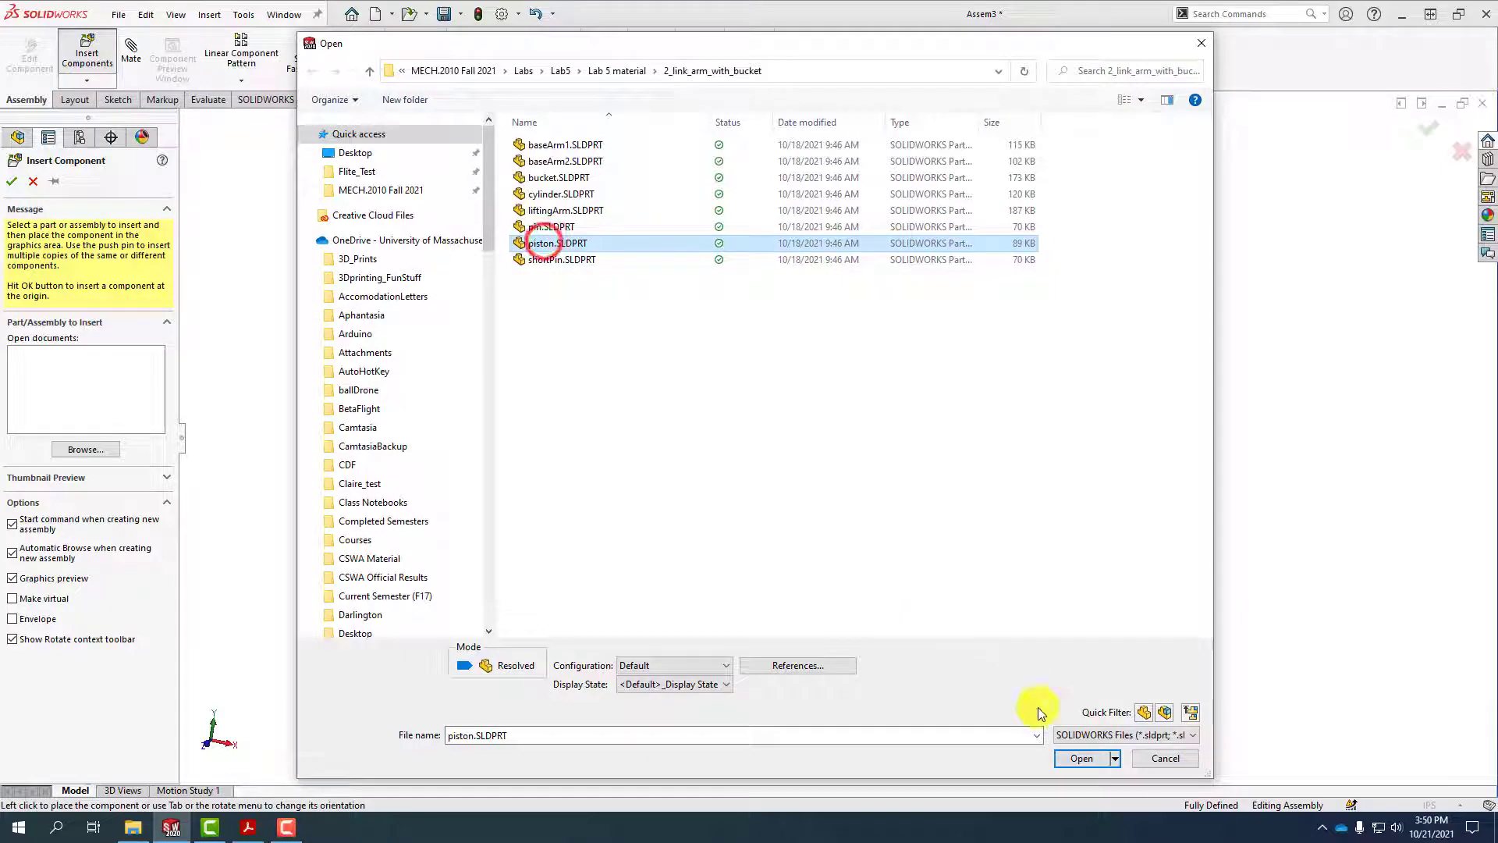
pyautogui.click(1082, 758)
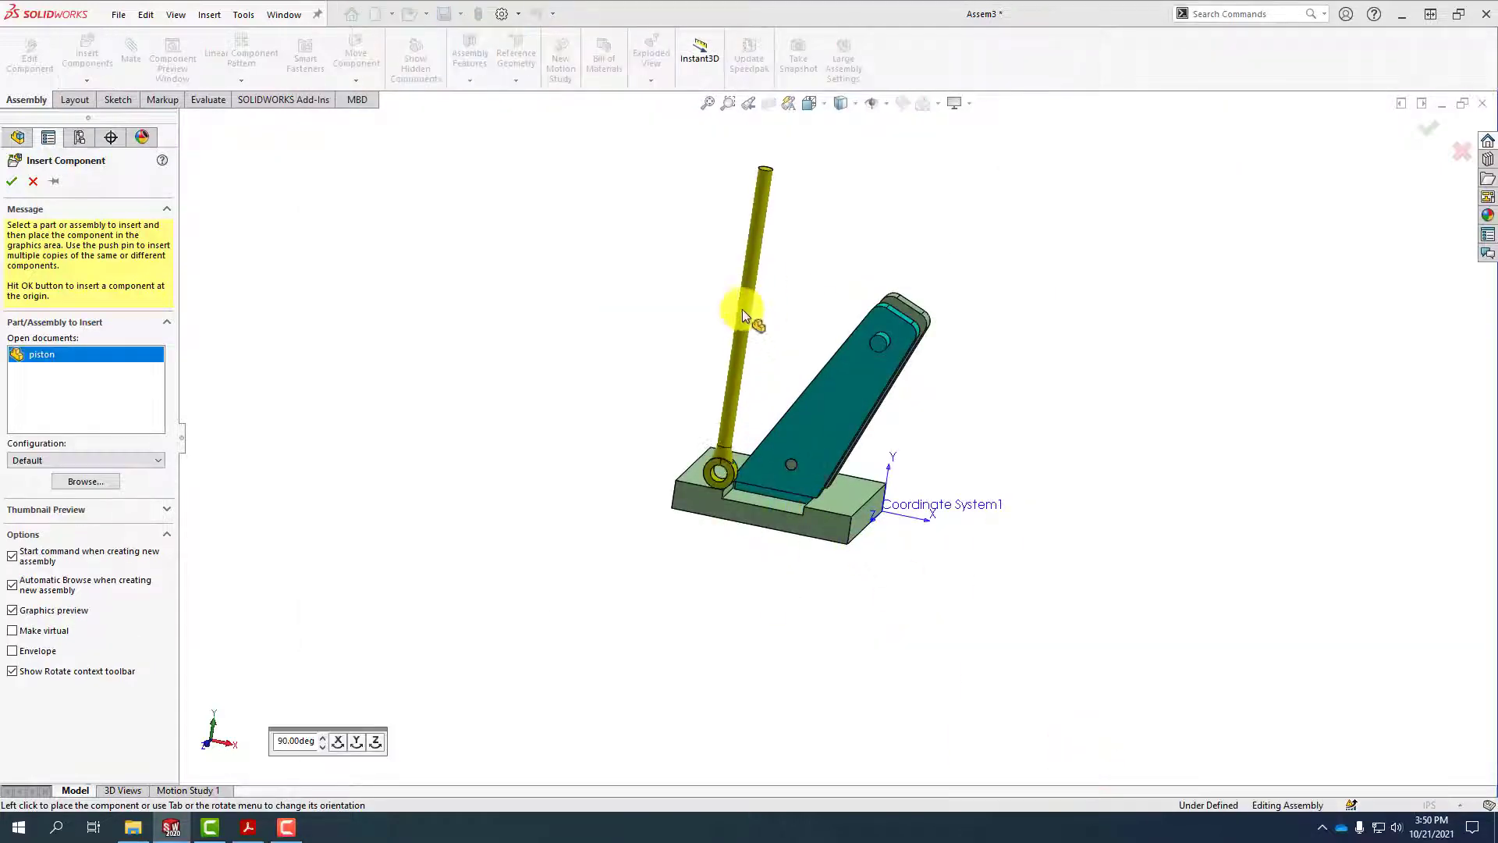
pyautogui.click(724, 249)
# Set up an advanced Width mate using the facing inner sides of baseArm1 and baseArm2 as the width selections
pyautogui.moveTo(724, 463); pyautogui.dragTo(822, 545, button='middle')
pyautogui.scroll(-5, 763, 421)
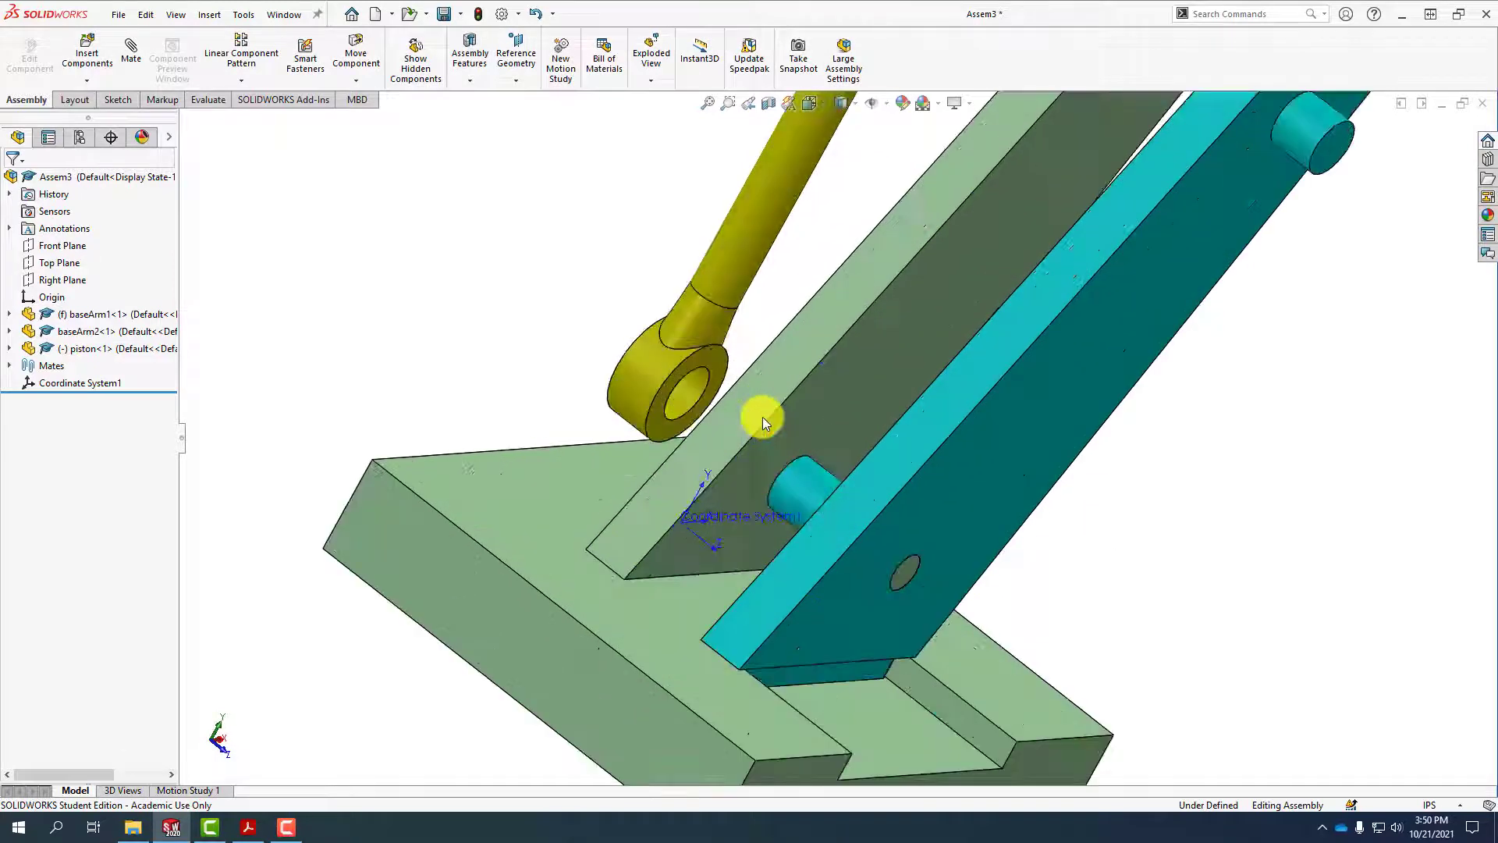
pyautogui.scroll(5, 781, 476)
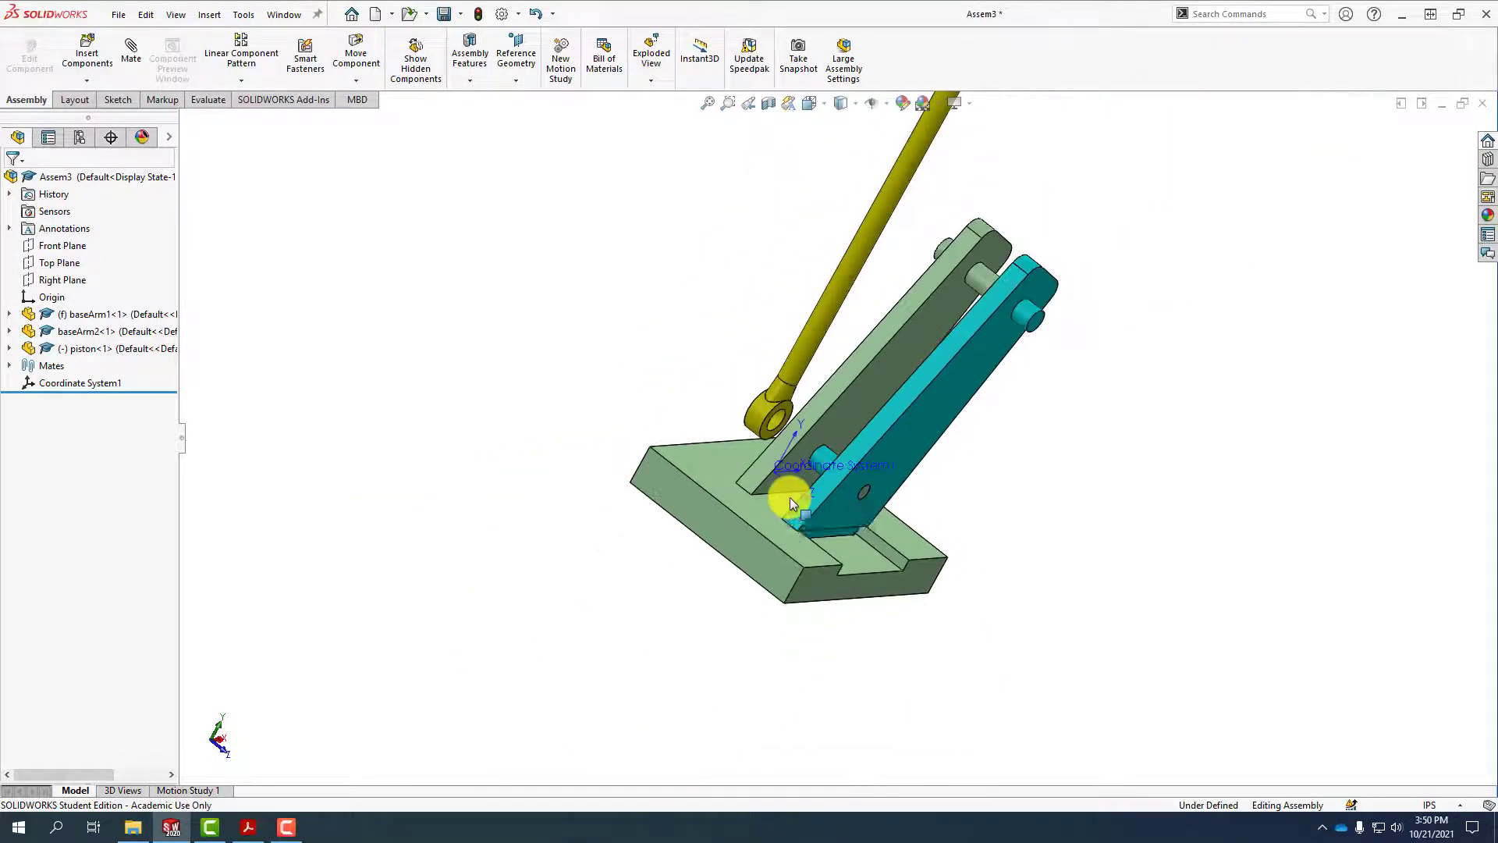
pyautogui.click(129, 55)
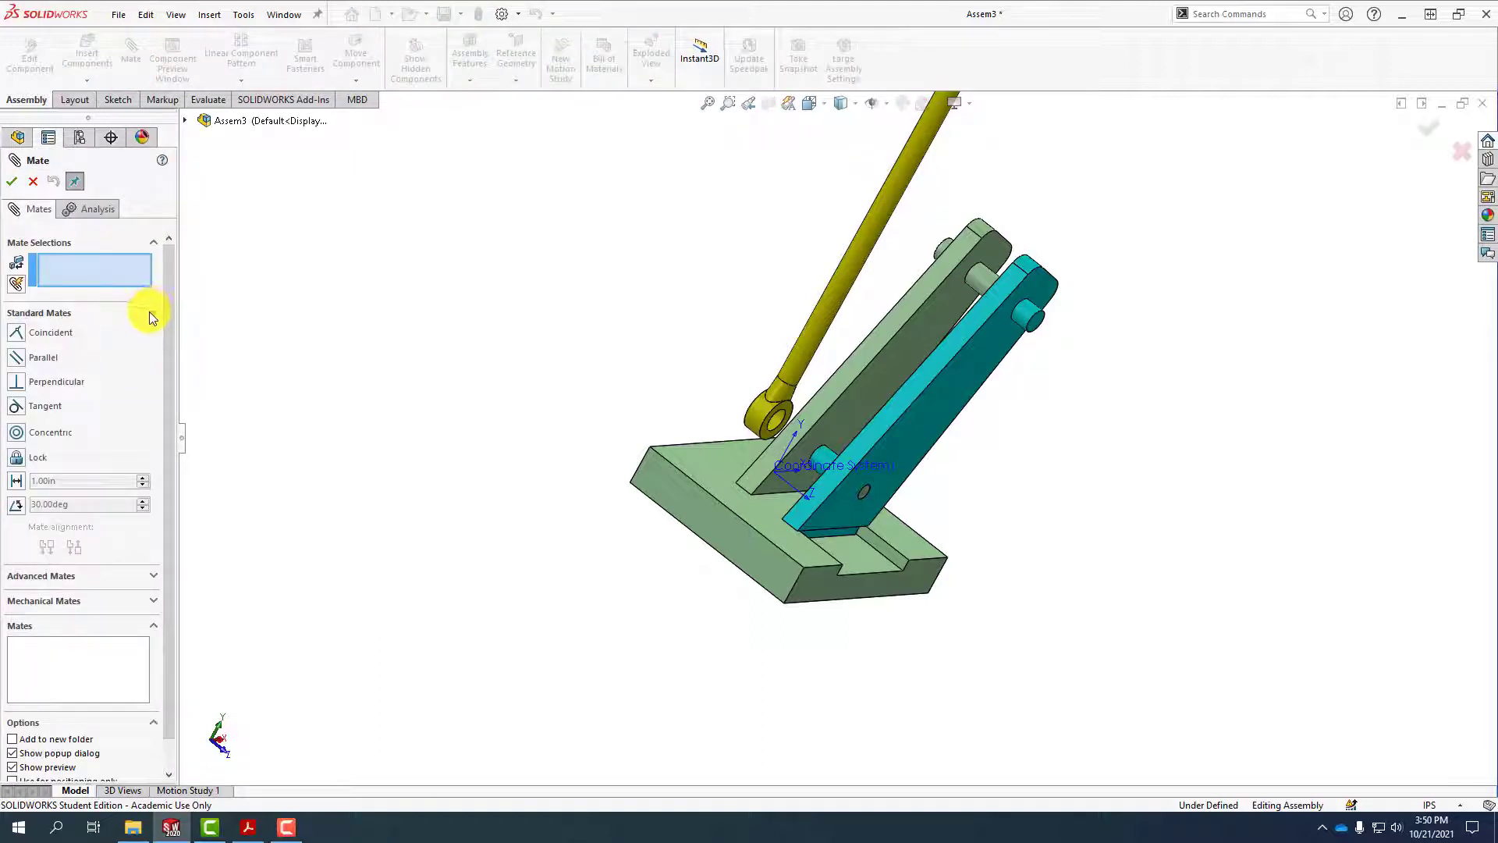
pyautogui.click(155, 312)
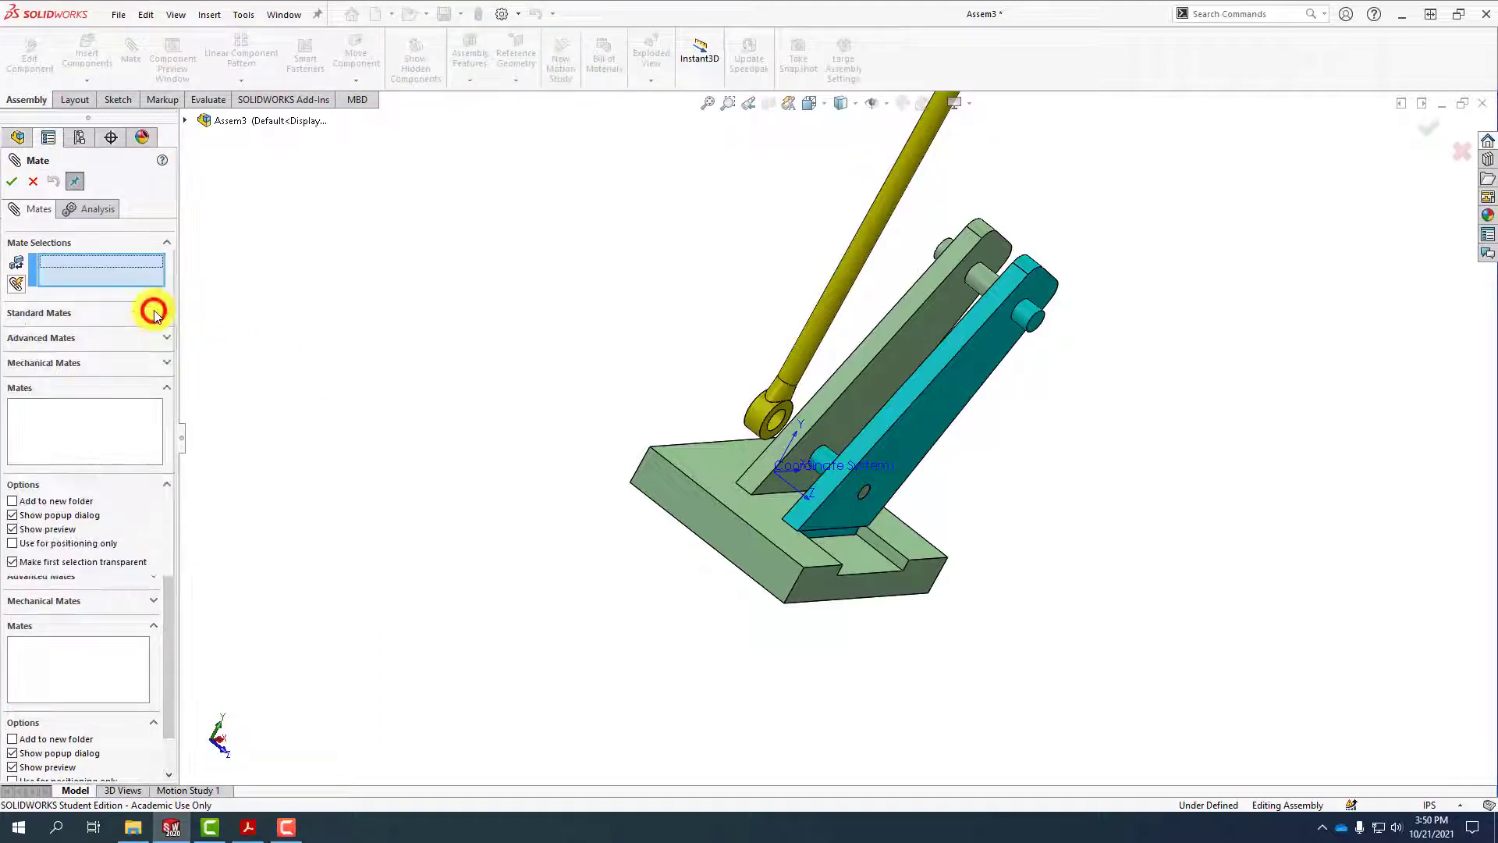
pyautogui.click(167, 334)
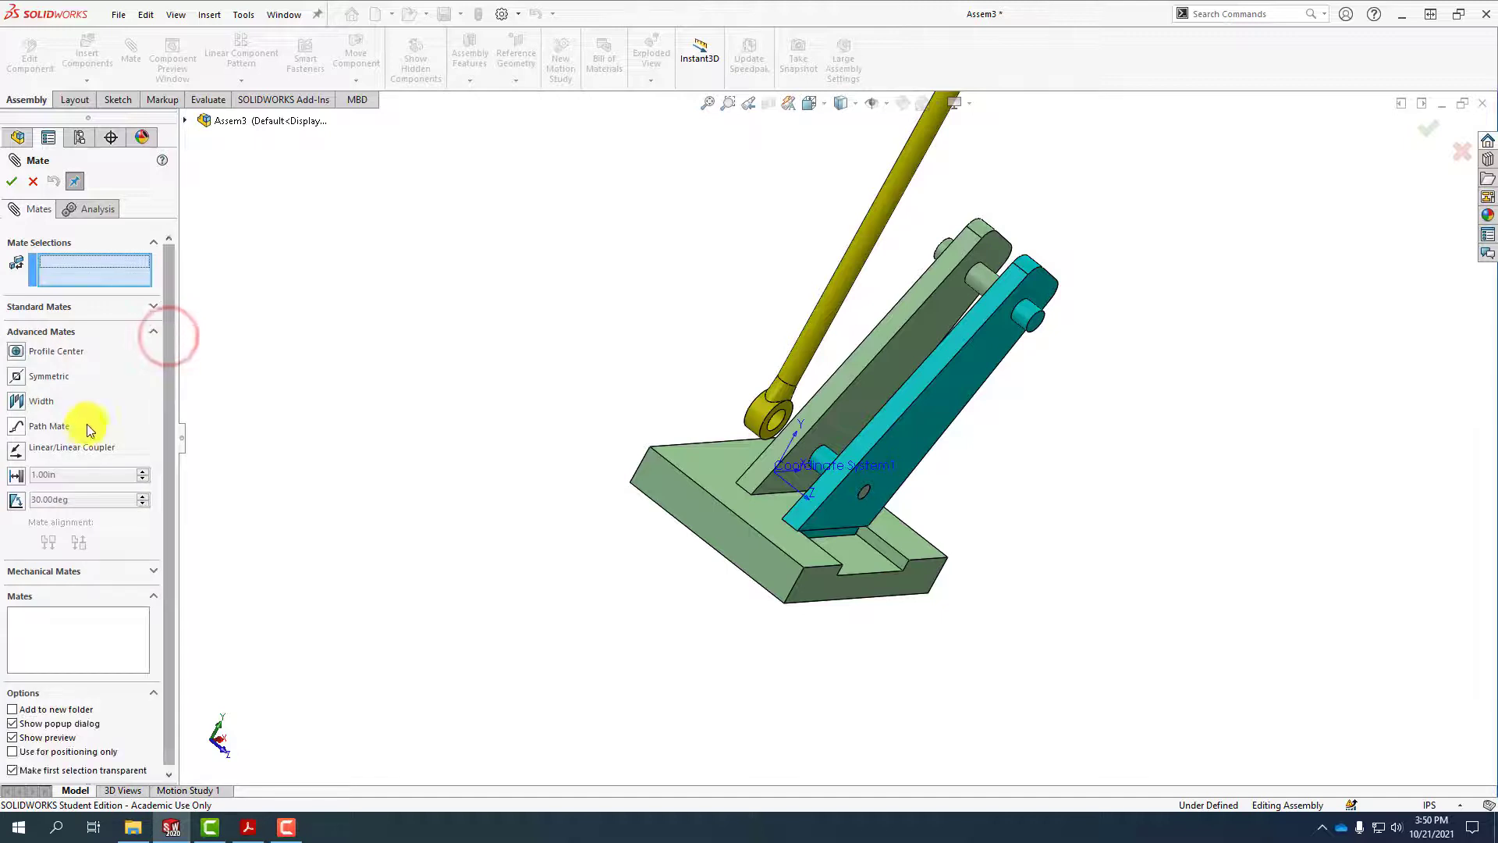
pyautogui.click(32, 401)
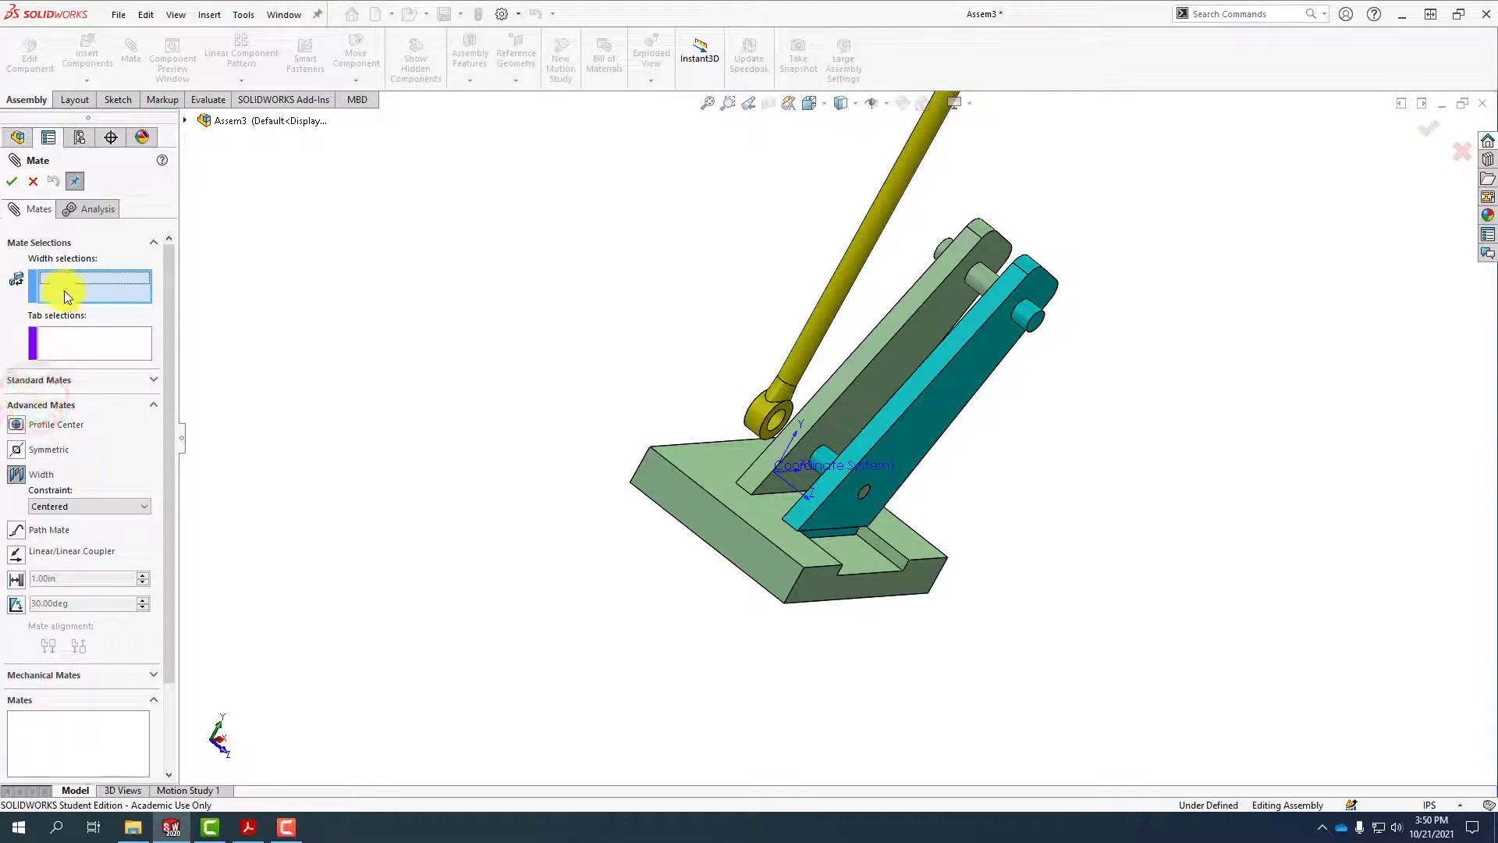
pyautogui.scroll(3, 812, 405)
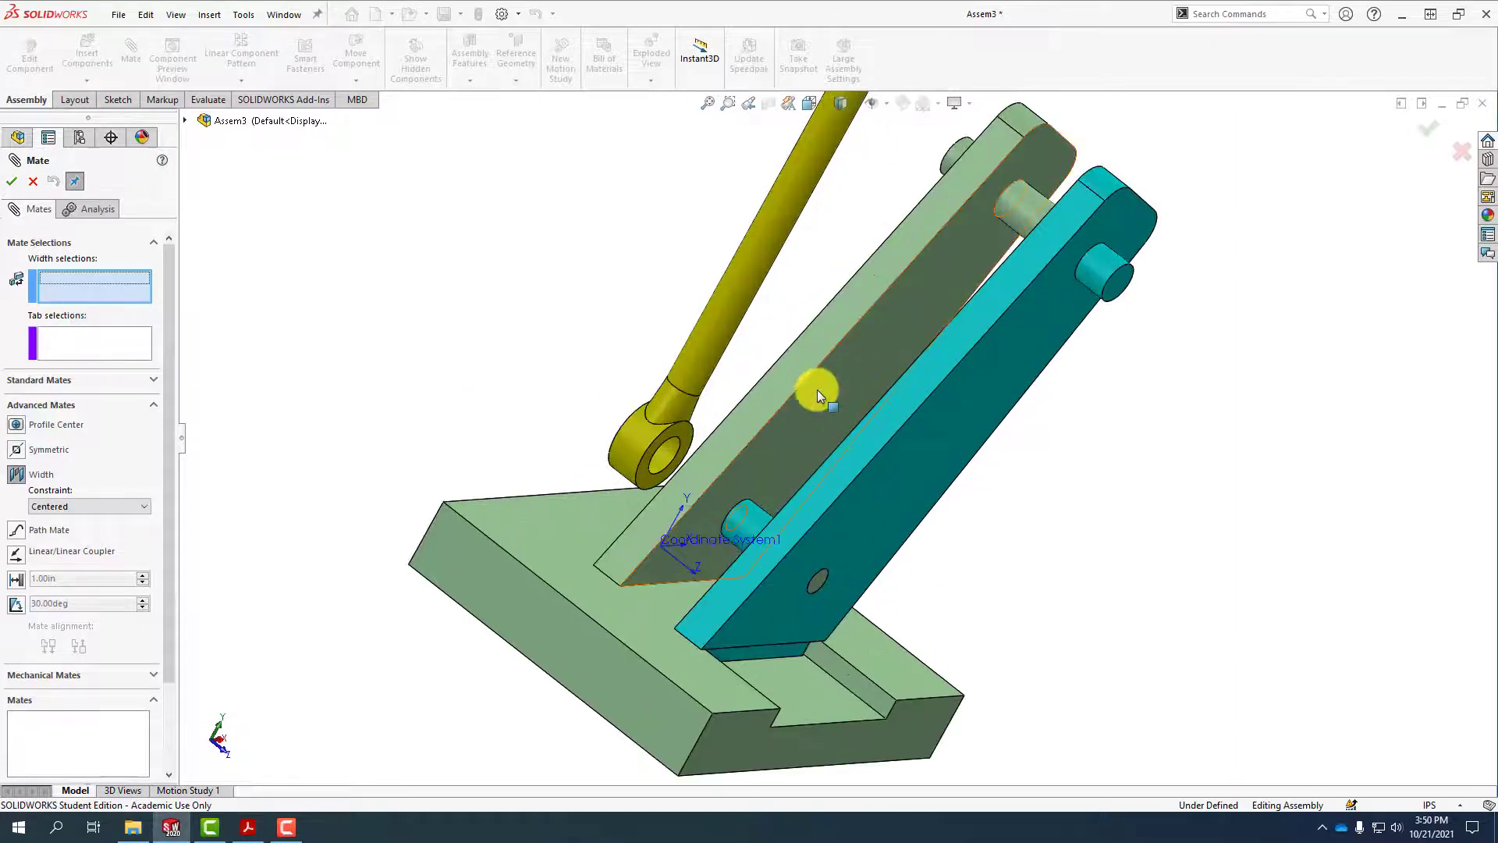
pyautogui.click(818, 392)
pyautogui.moveTo(817, 390); pyautogui.dragTo(879, 495, button='middle')
pyautogui.click(864, 404)
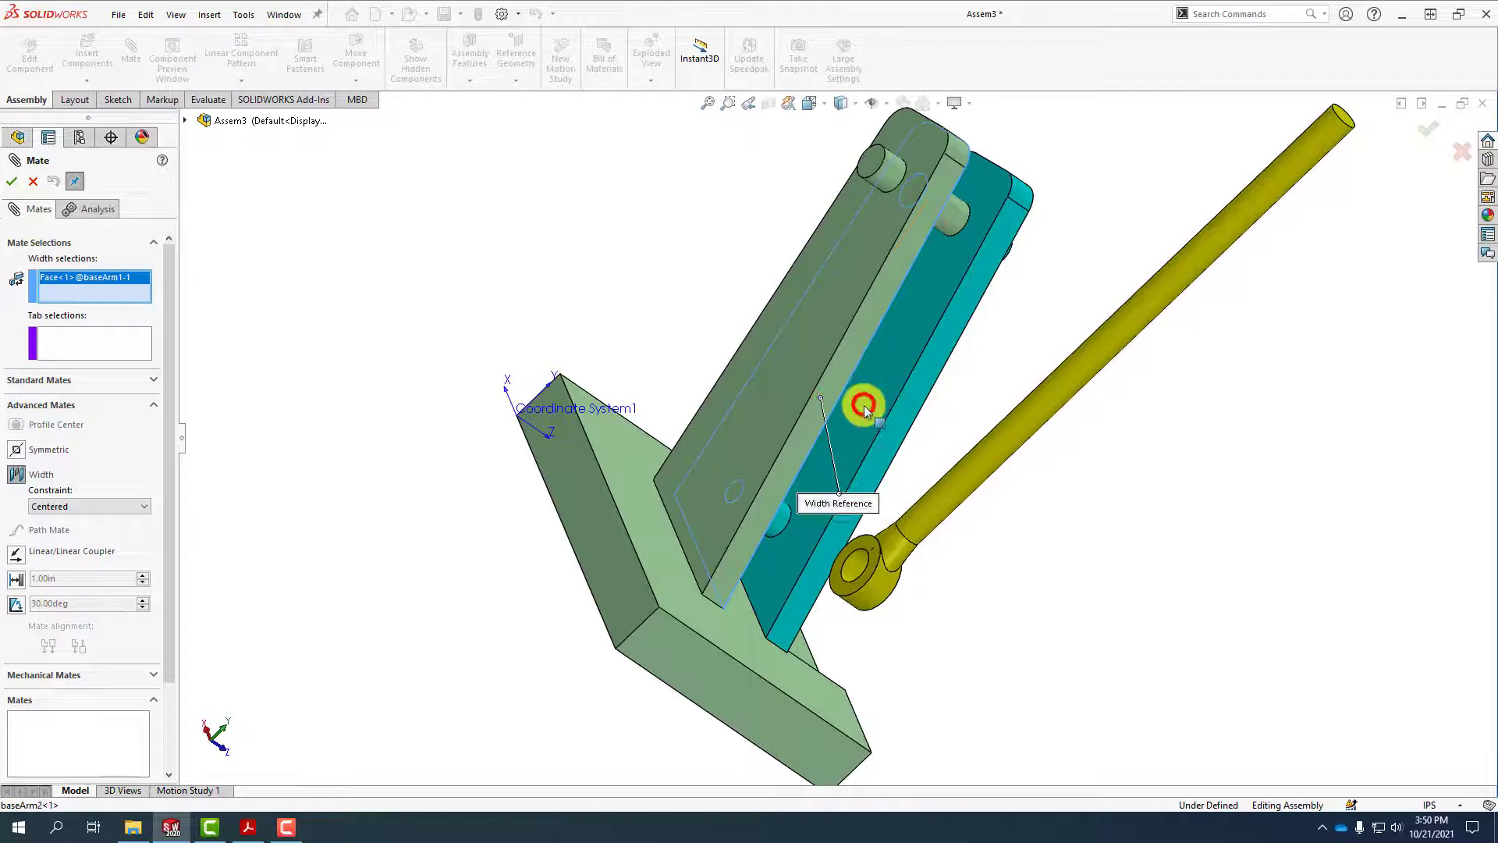
# Use both flat faces of the piston's eye as tab selections and accept the Width mate with the Centered constraint
pyautogui.moveTo(849, 446); pyautogui.dragTo(689, 335, button='middle')
pyautogui.scroll(-5, 718, 504)
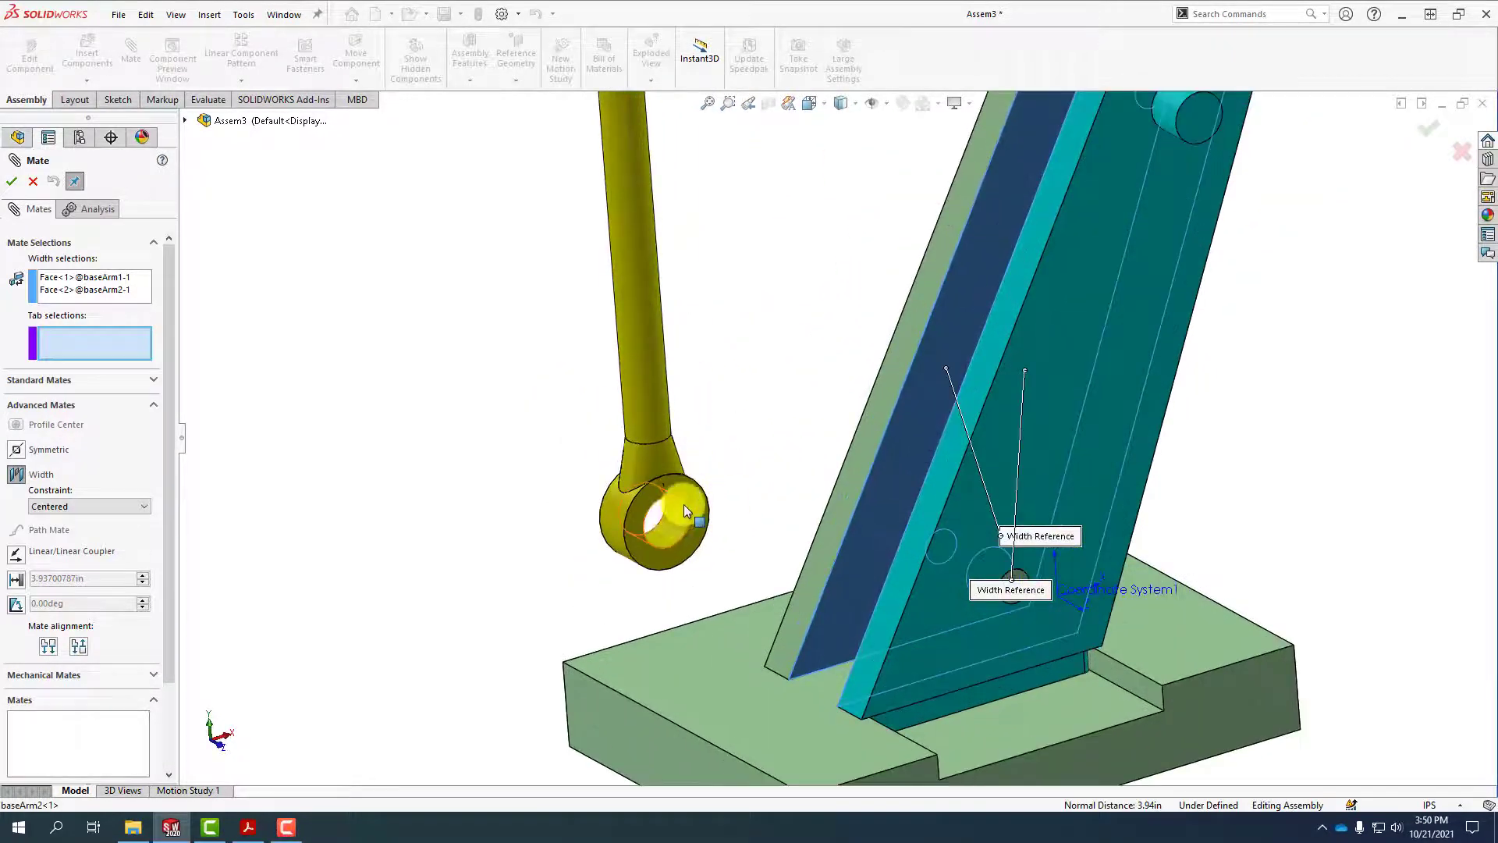
pyautogui.click(690, 489)
pyautogui.moveTo(564, 499); pyautogui.dragTo(565, 532, button='middle')
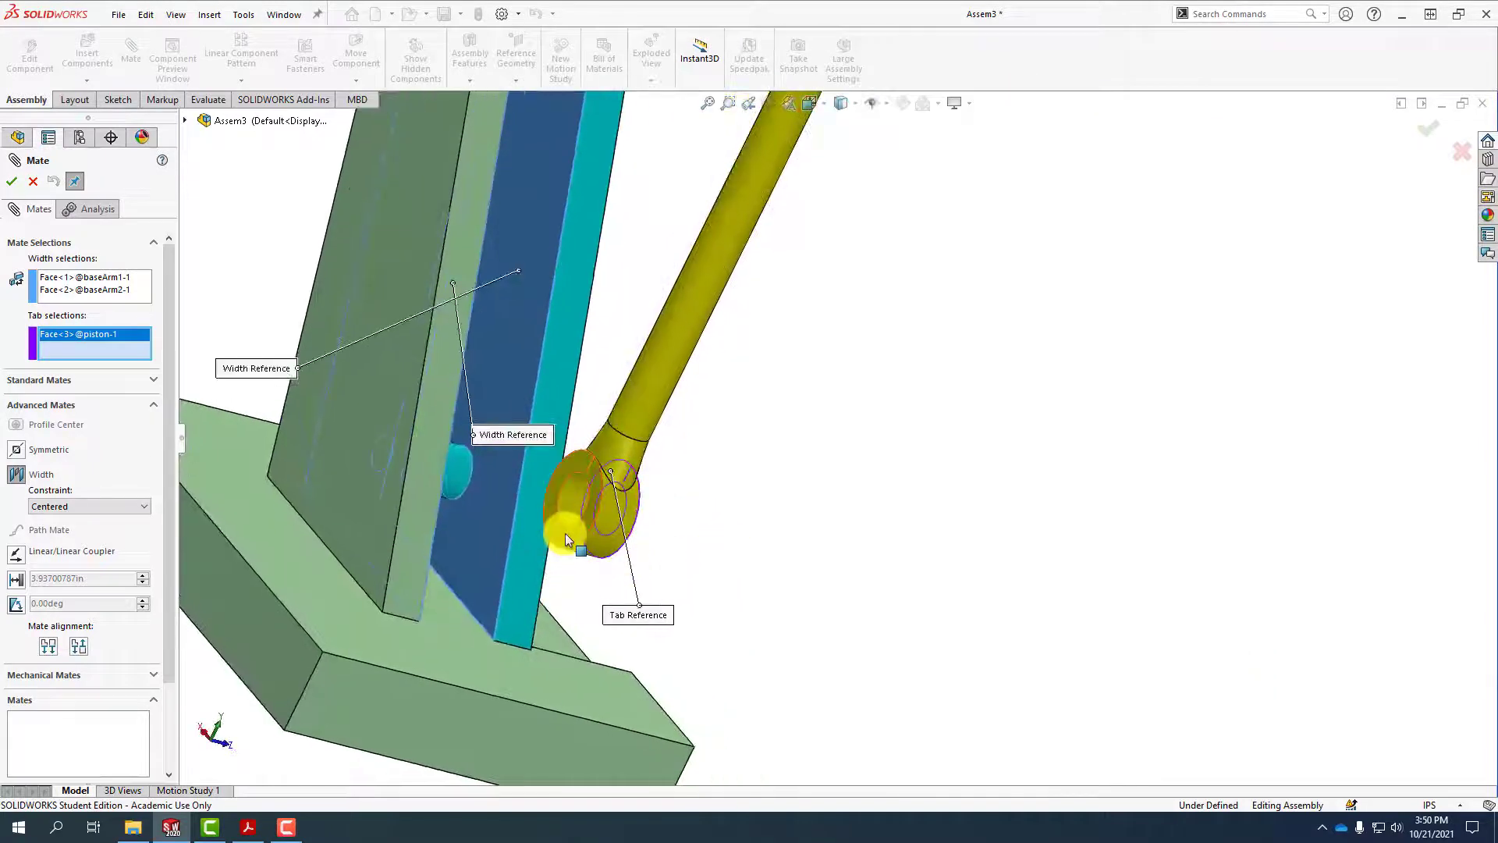
pyautogui.click(565, 532)
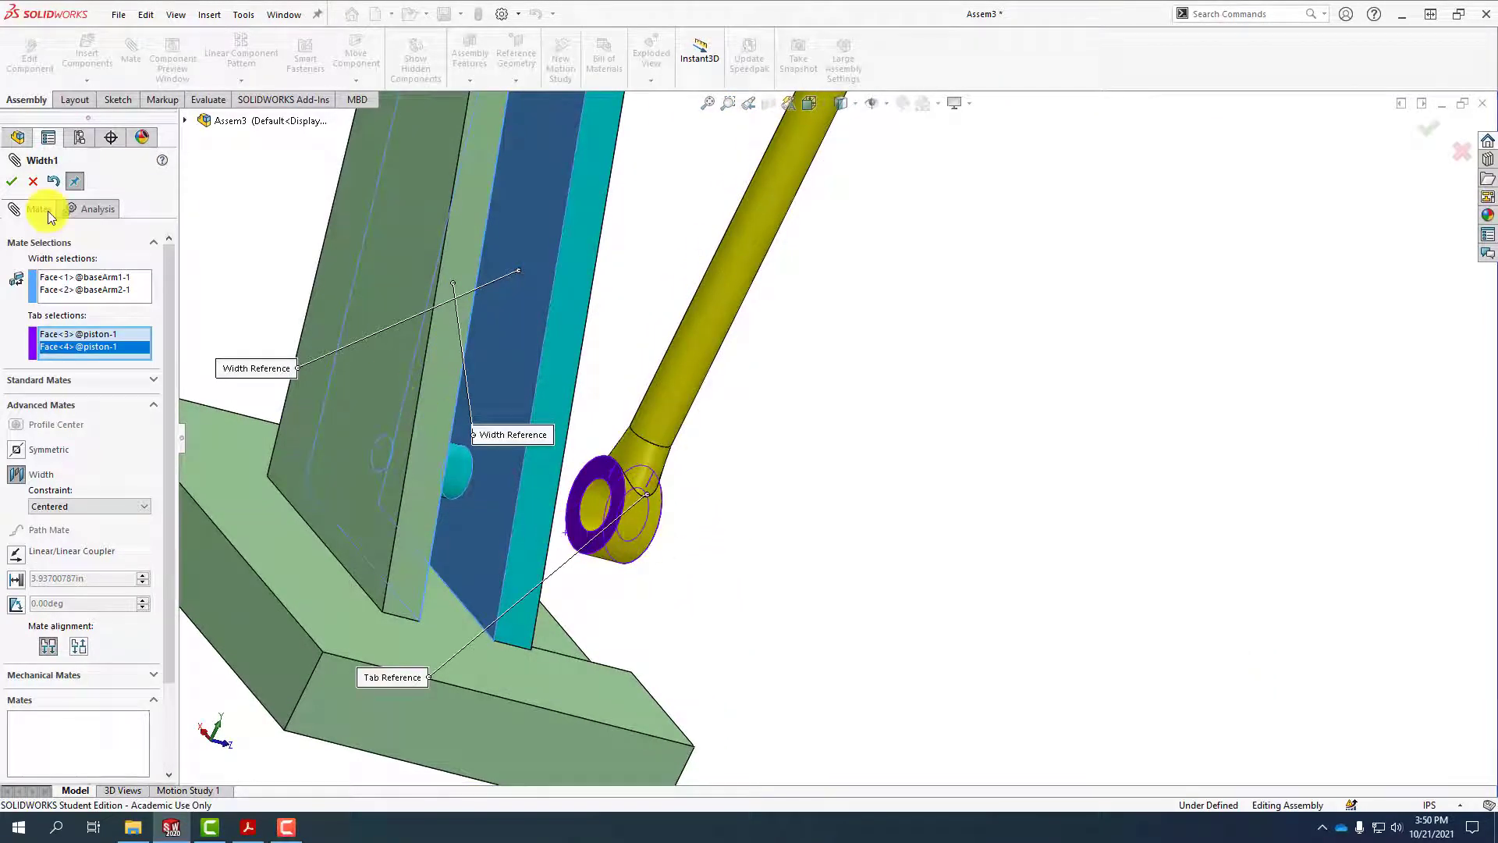
pyautogui.click(15, 181)
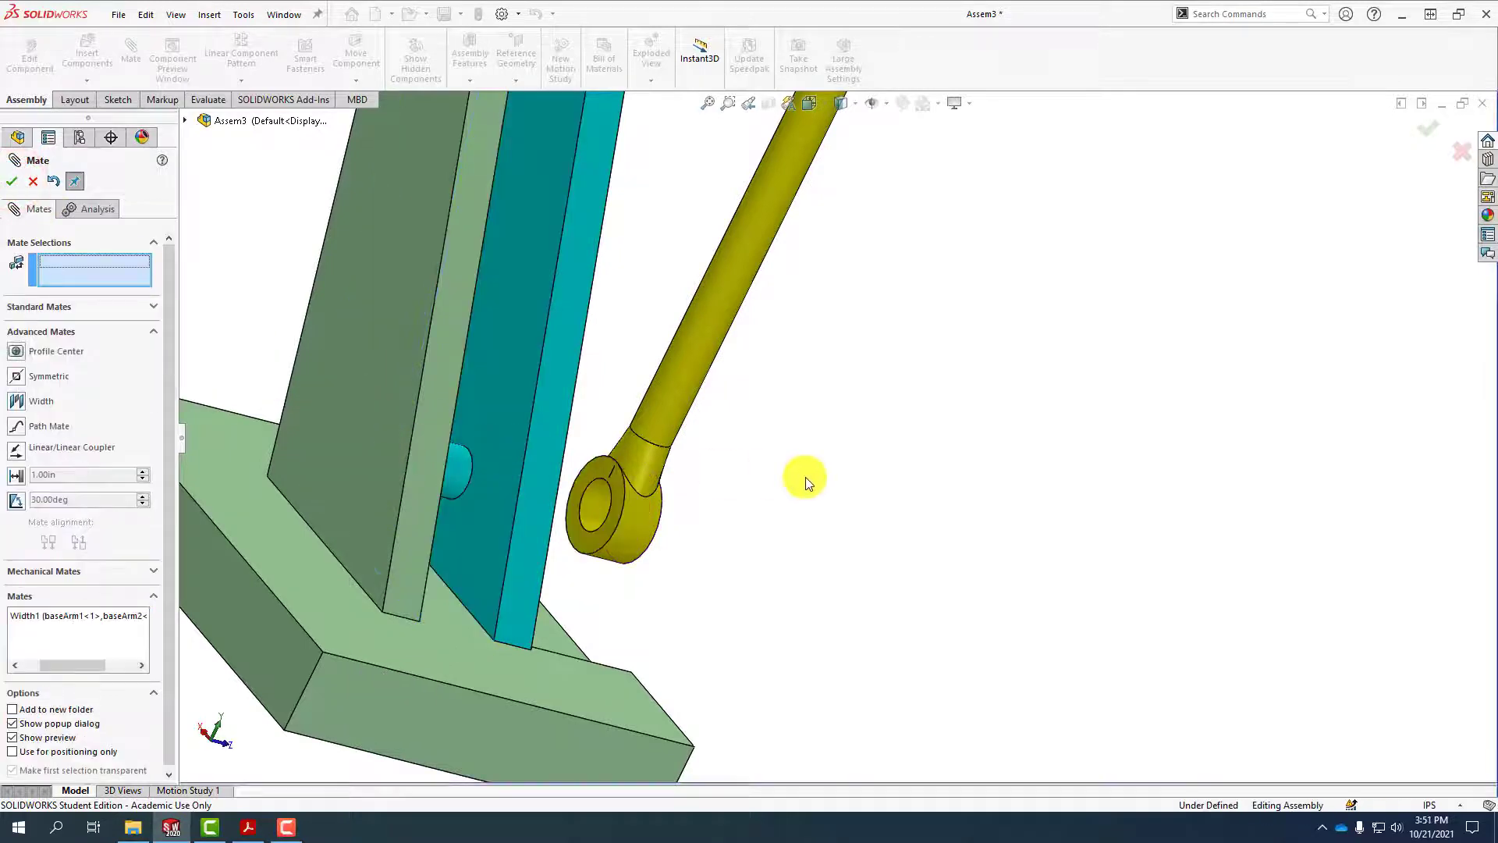
# Add a concentric mate between the outer round face of the piston's eye and baseArm2's lower pin, and finish mating
pyautogui.press('f')
pyautogui.moveTo(806, 476); pyautogui.dragTo(679, 454, button='middle')
pyautogui.scroll(-3, 679, 455)
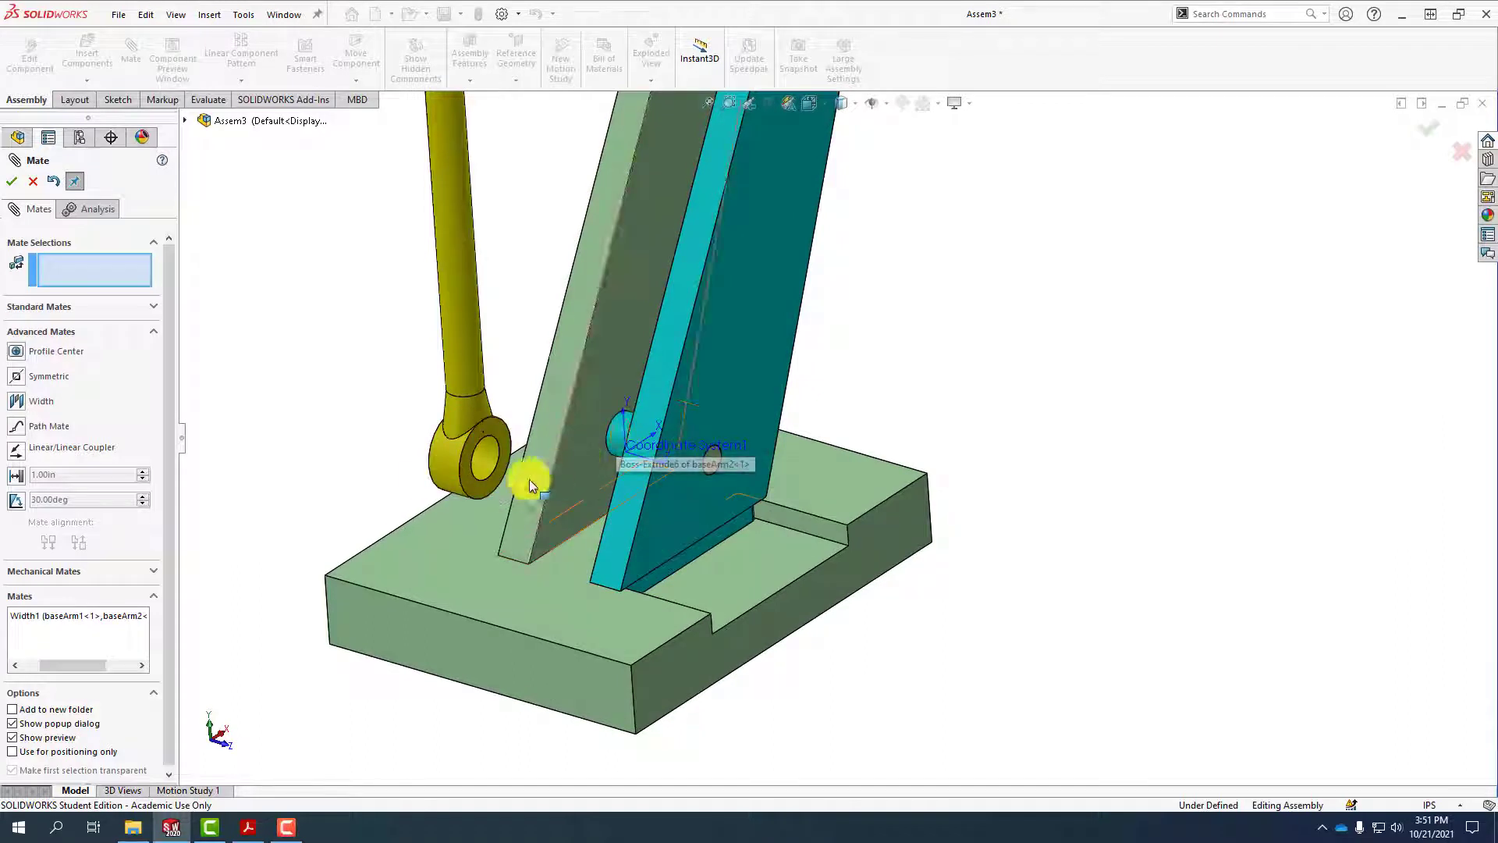
pyautogui.click(442, 473)
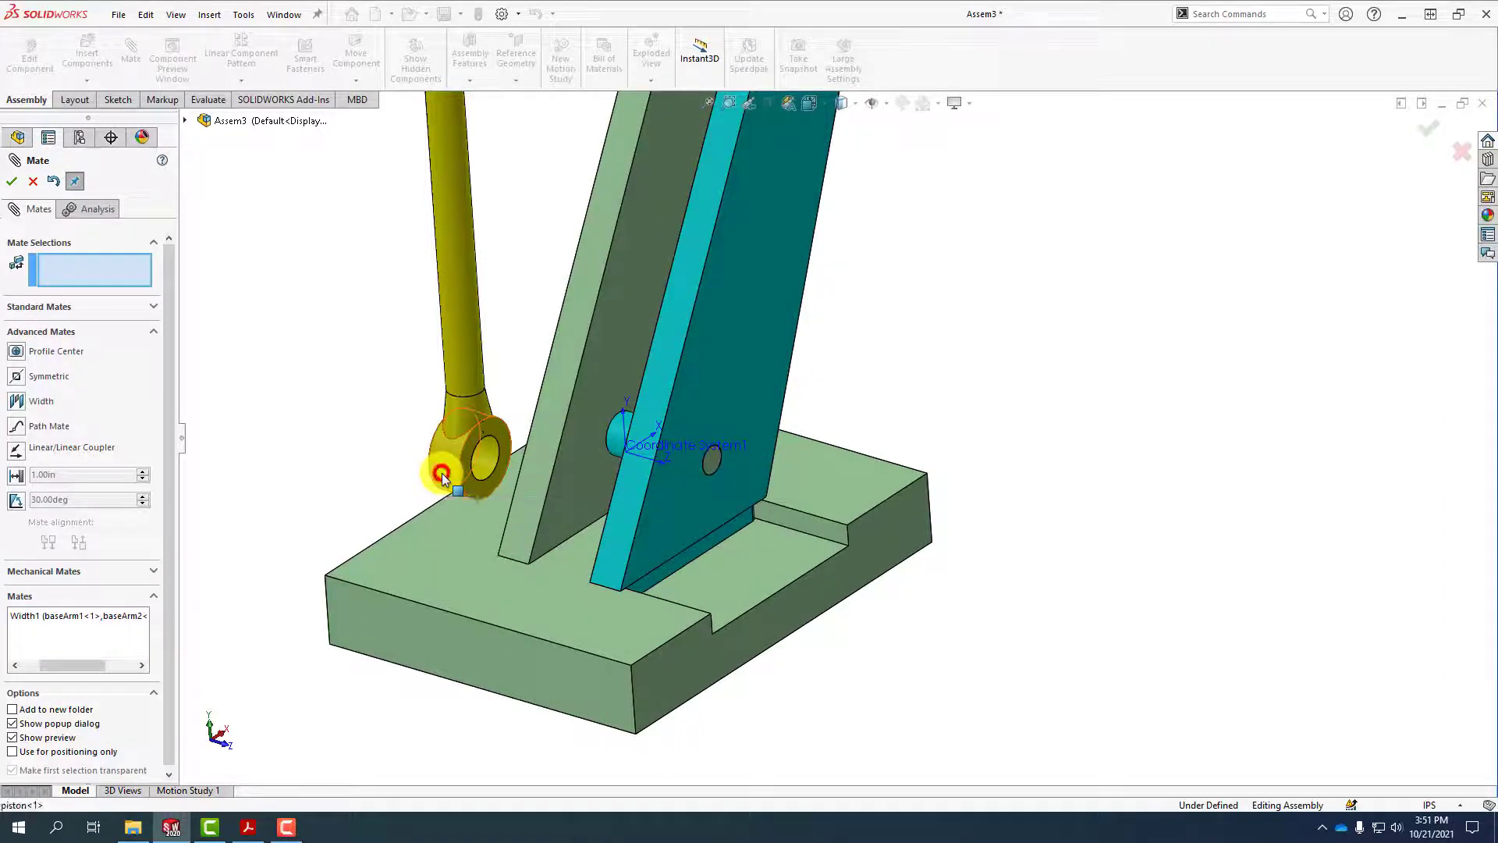
pyautogui.click(617, 445)
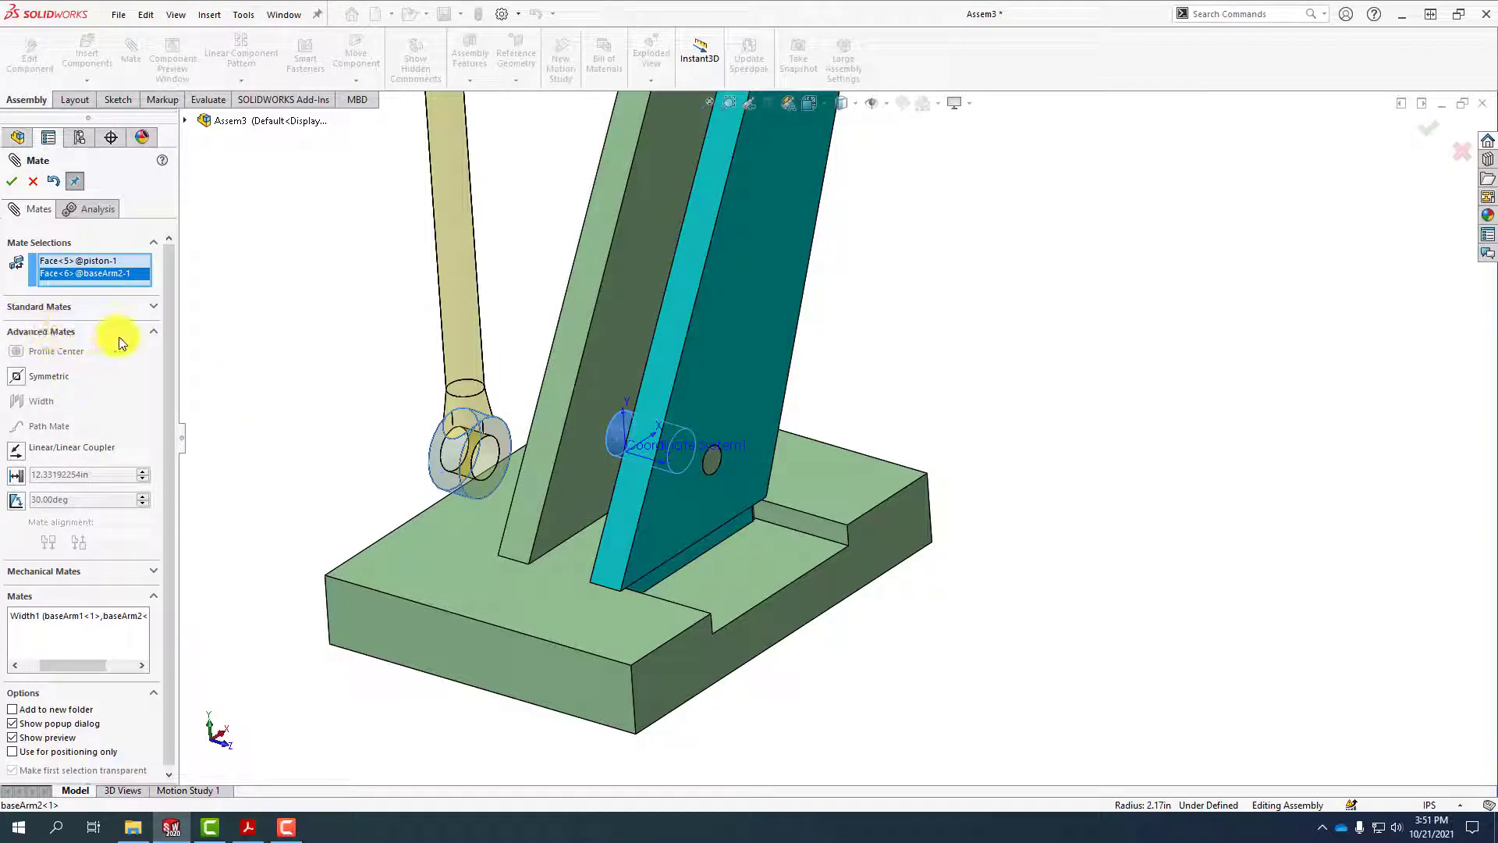
pyautogui.click(156, 333)
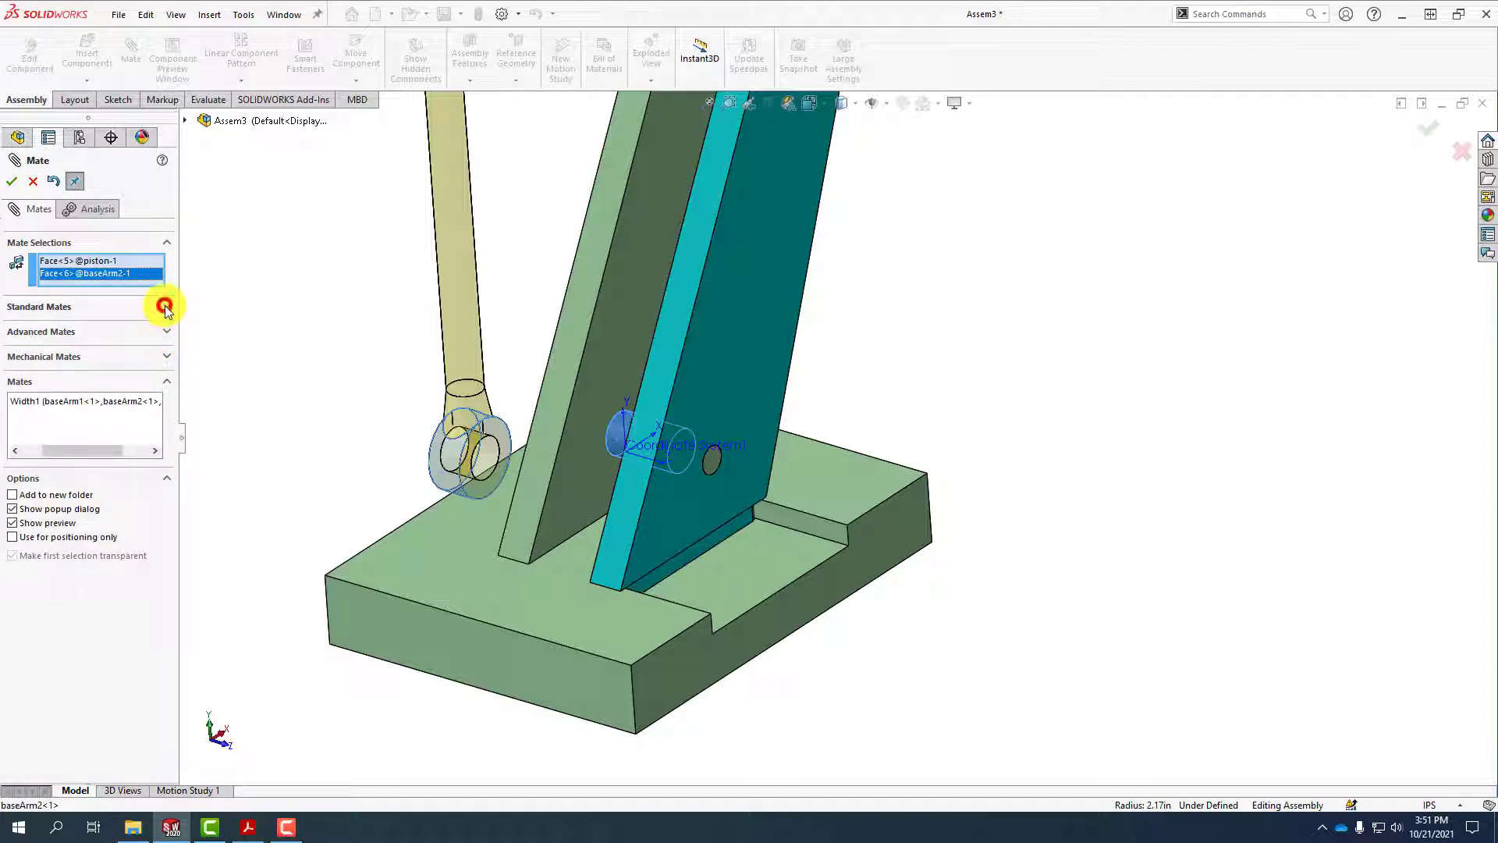
pyautogui.click(166, 306)
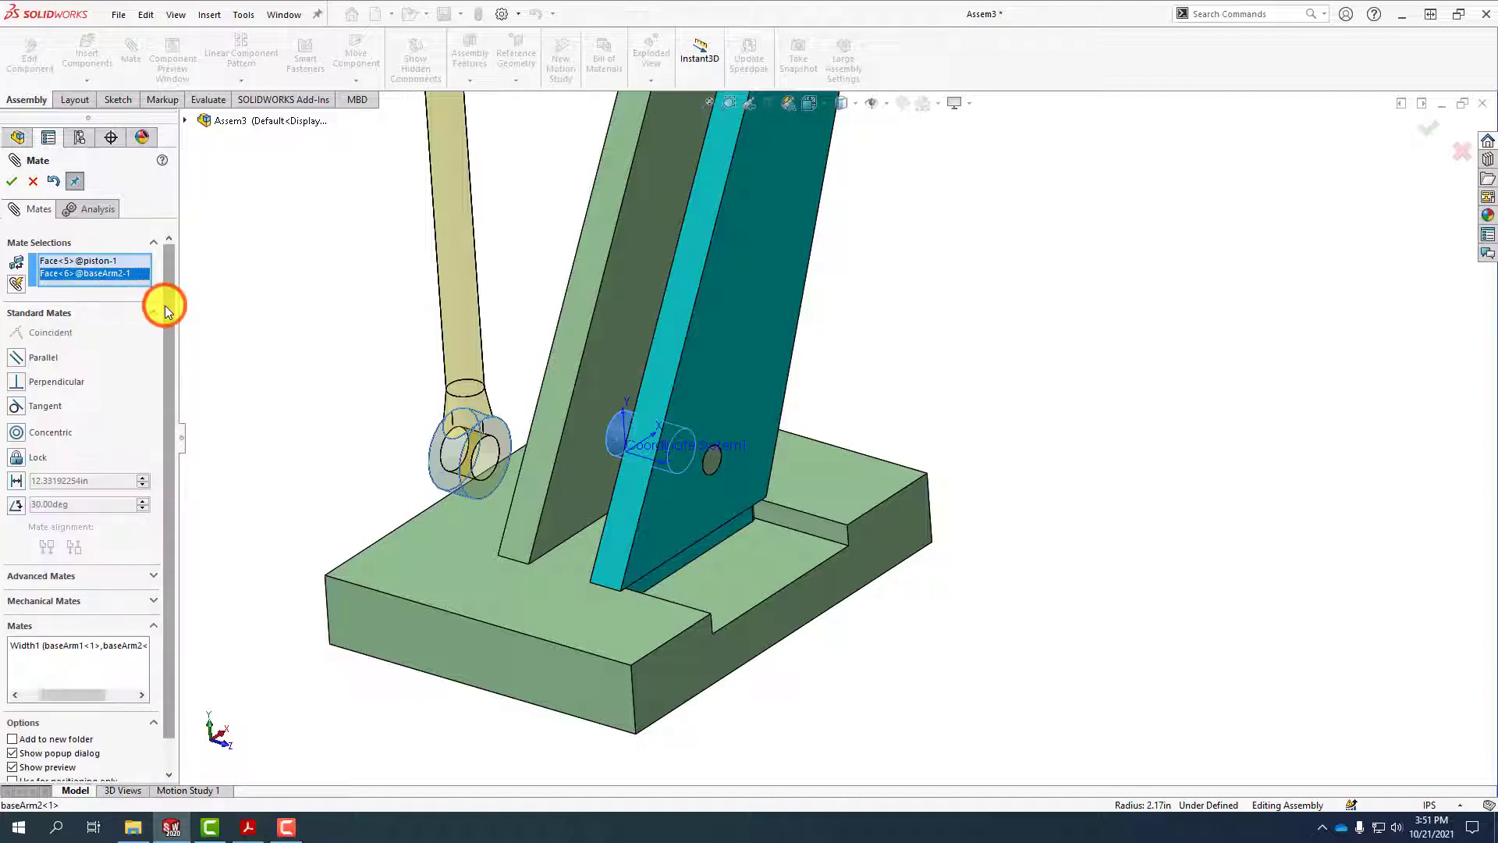
pyautogui.click(15, 434)
pyautogui.click(12, 181)
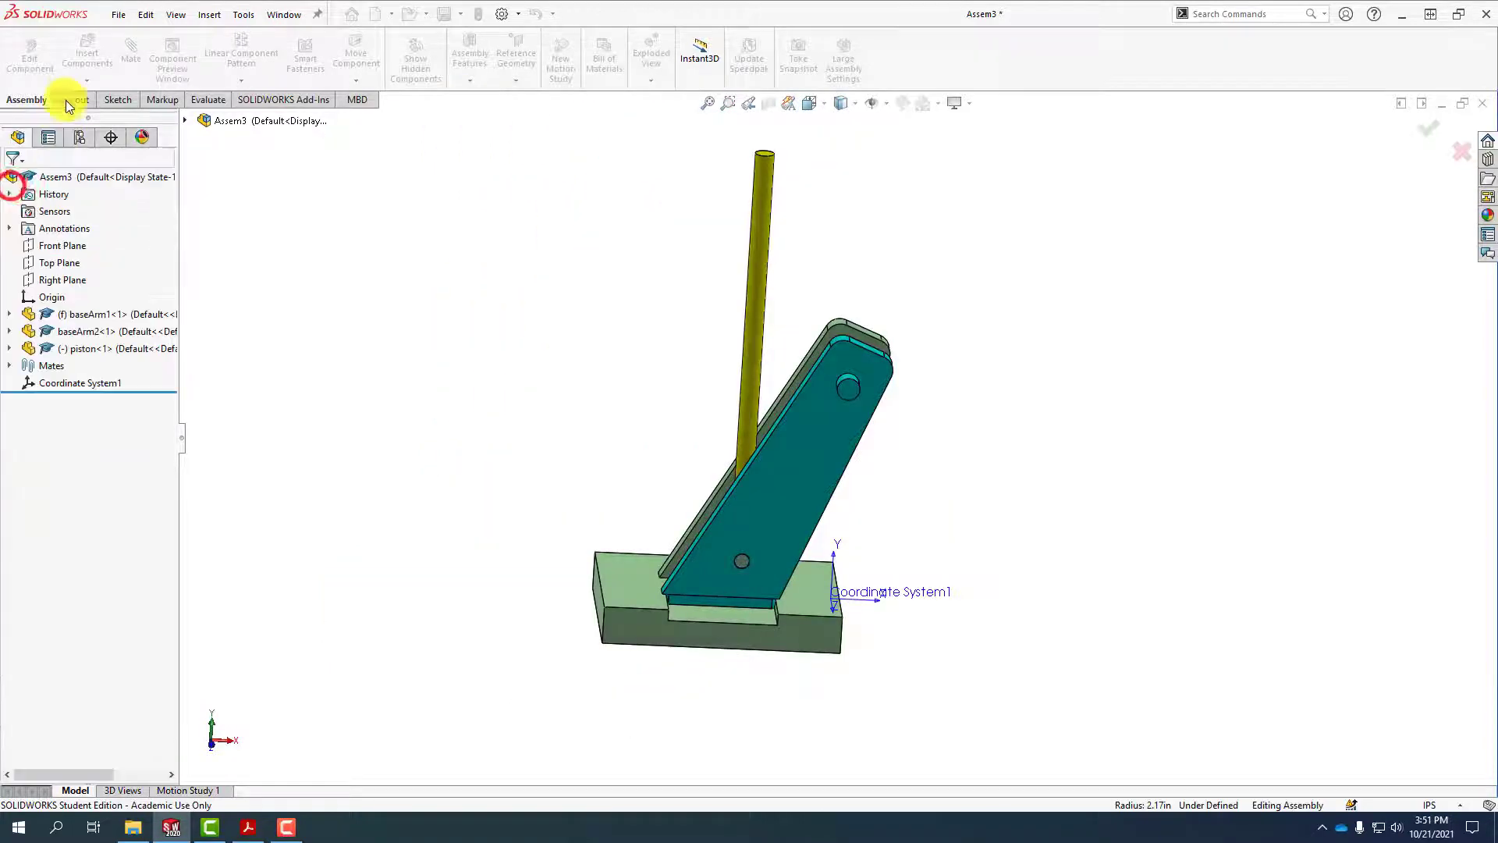
# Insert cylinder.SLDPRT, rotate it twice by 90° about Z so its eye points up, and place it beside the piston
pyautogui.click(86, 48)
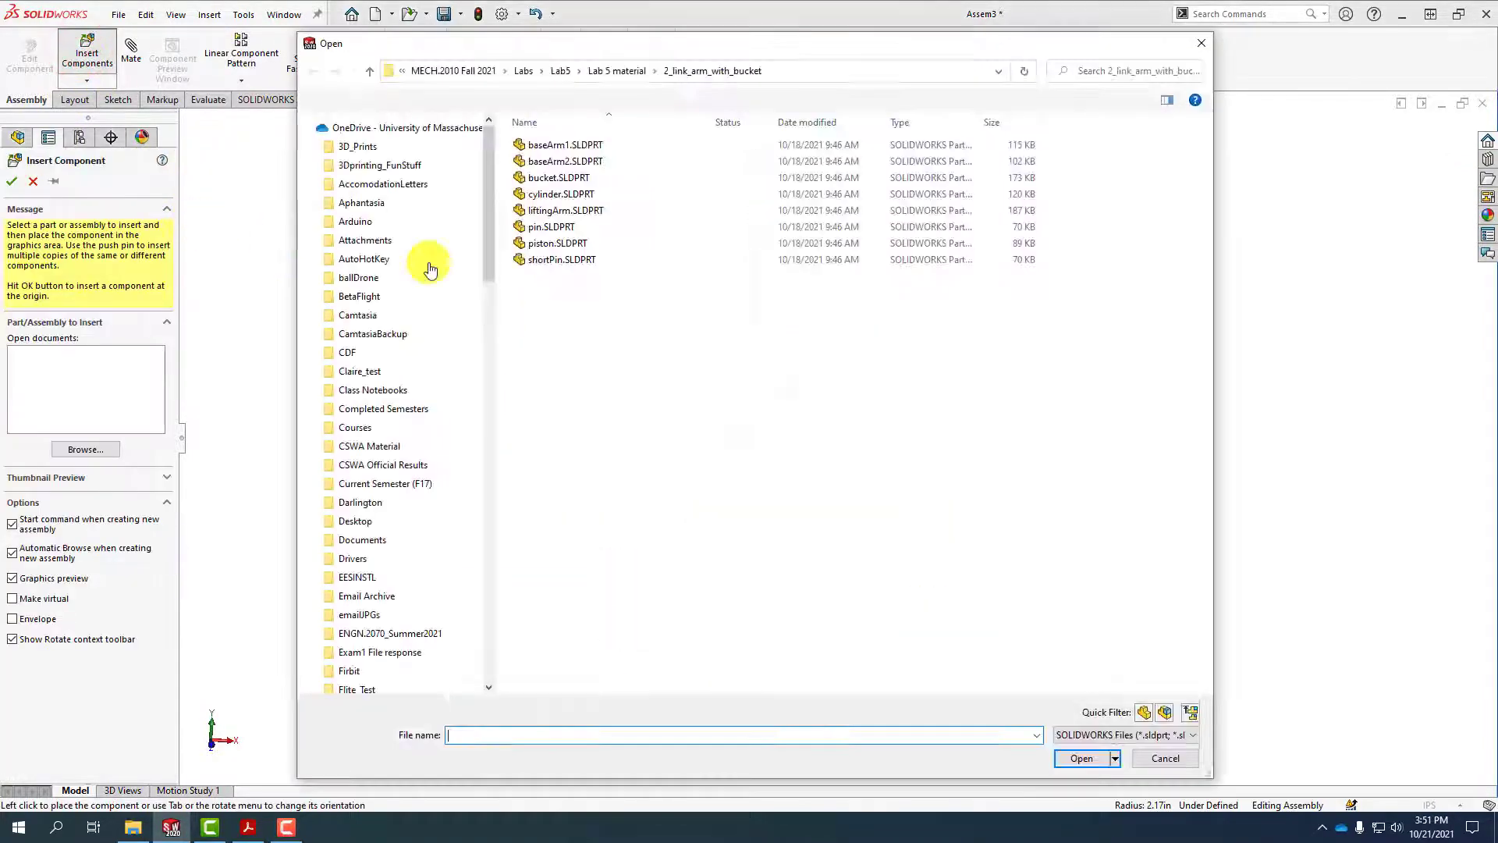
pyautogui.click(541, 194)
pyautogui.click(1063, 759)
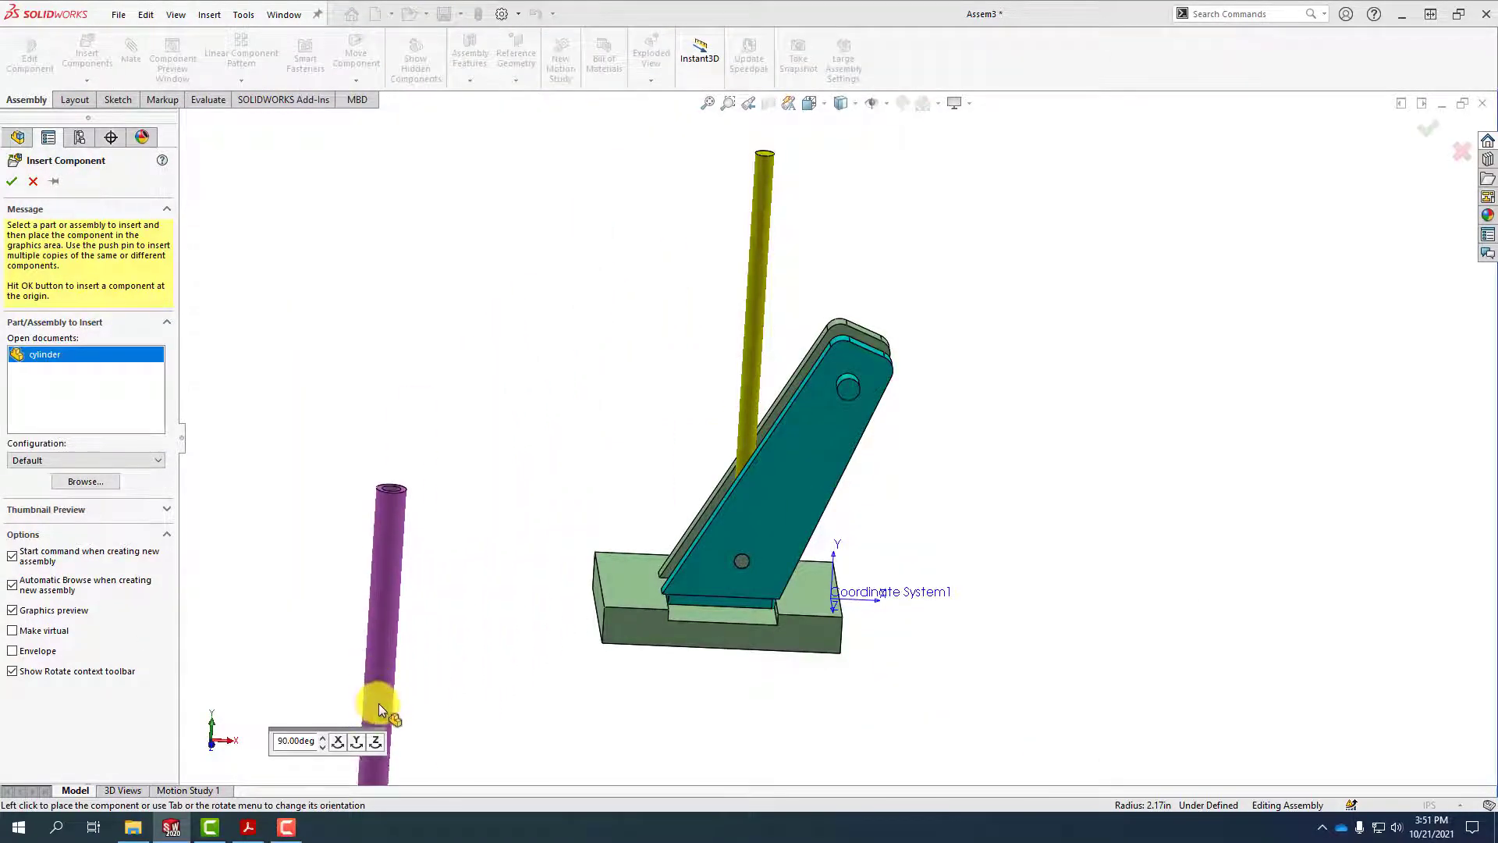
pyautogui.click(379, 741)
pyautogui.click(378, 741)
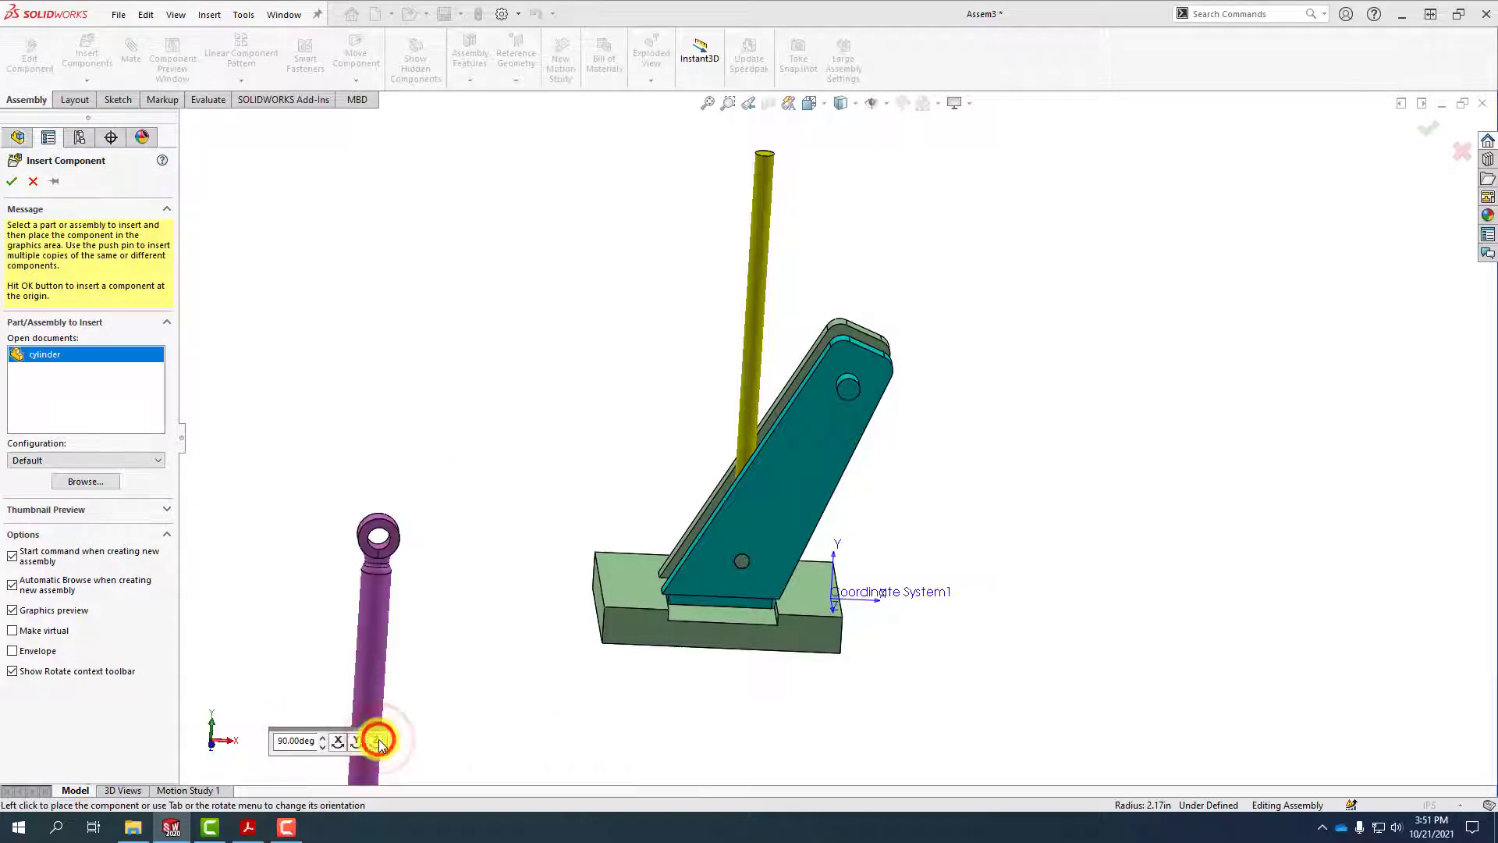
pyautogui.click(684, 248)
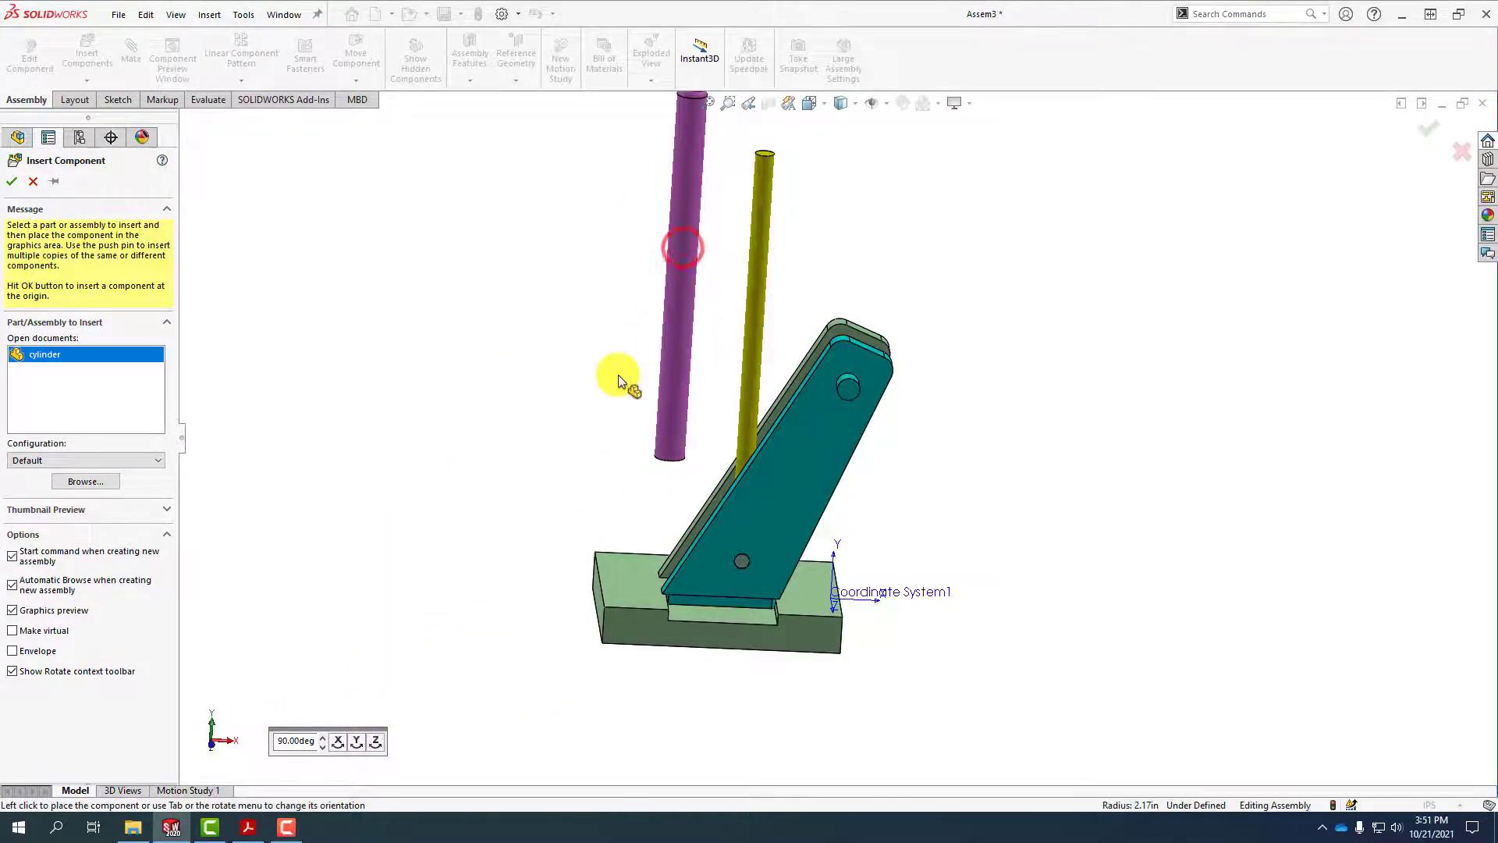
# Add a concentric mate between the cylinder's long round body and the piston rod
pyautogui.hotkey('ctrl', '7')
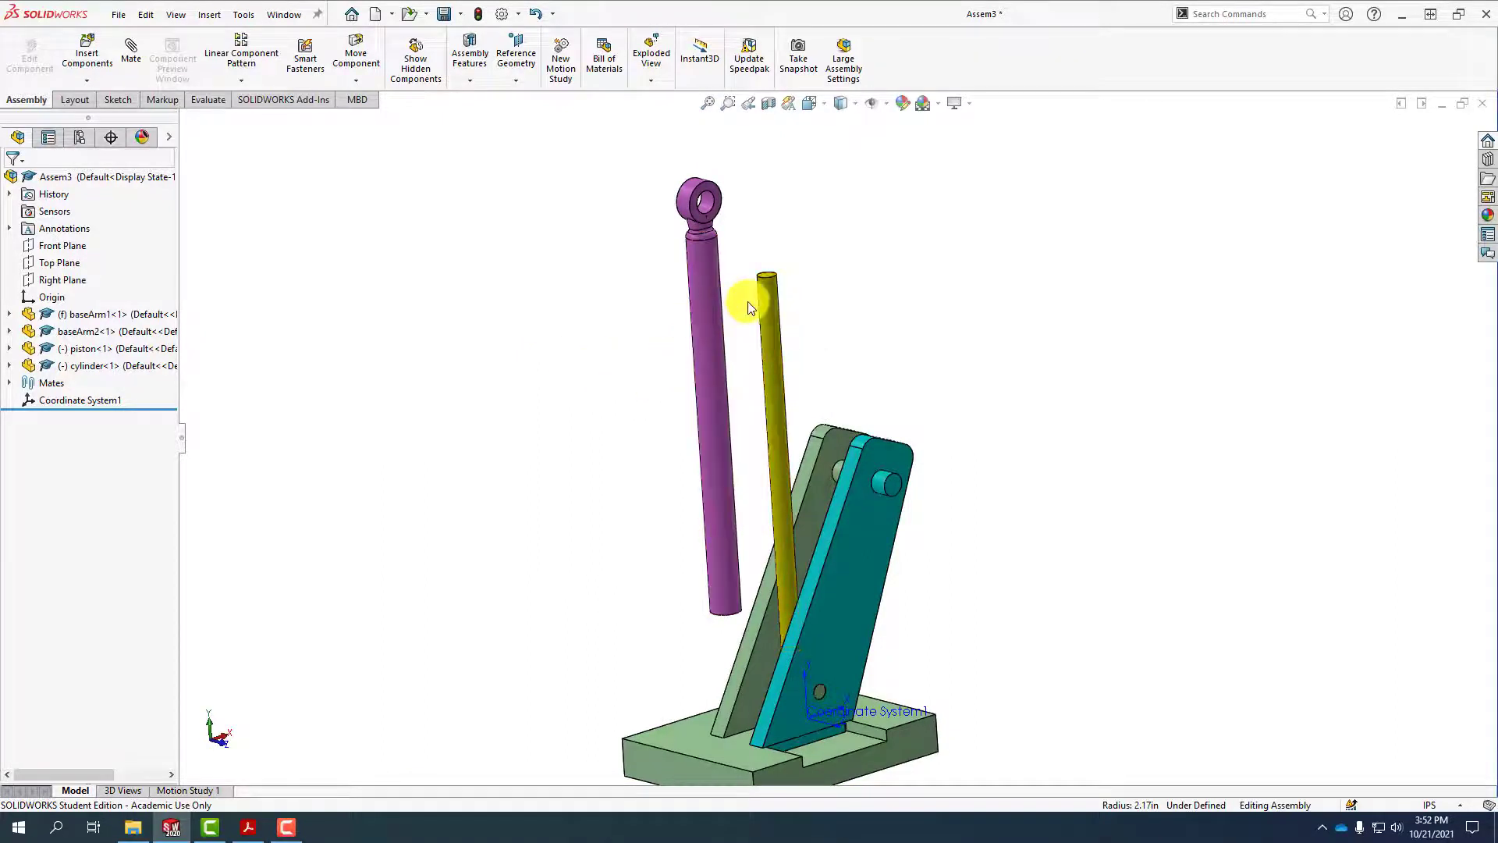
pyautogui.click(129, 53)
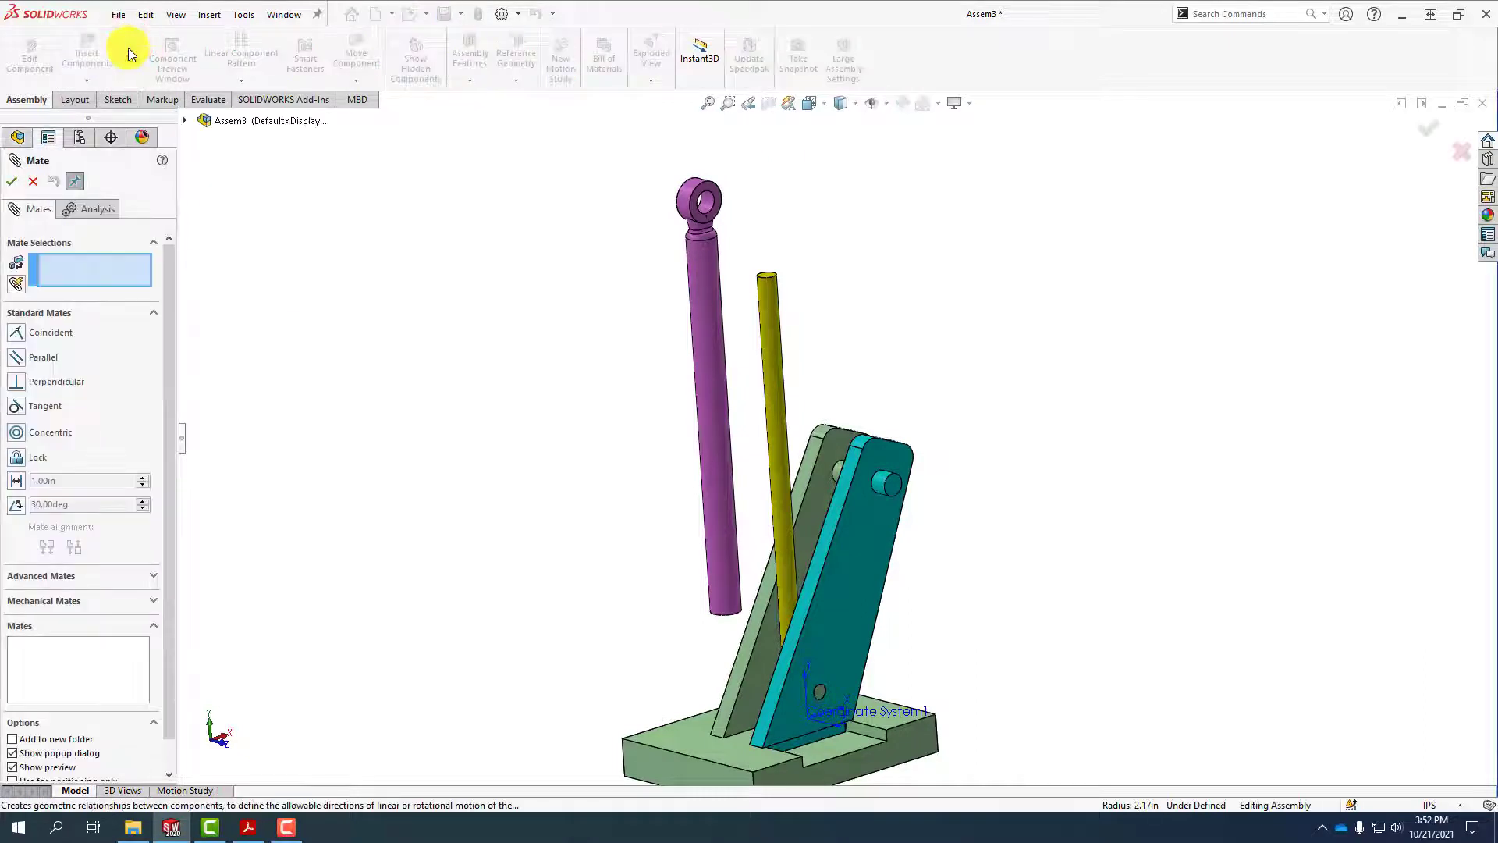
pyautogui.click(704, 382)
pyautogui.click(776, 354)
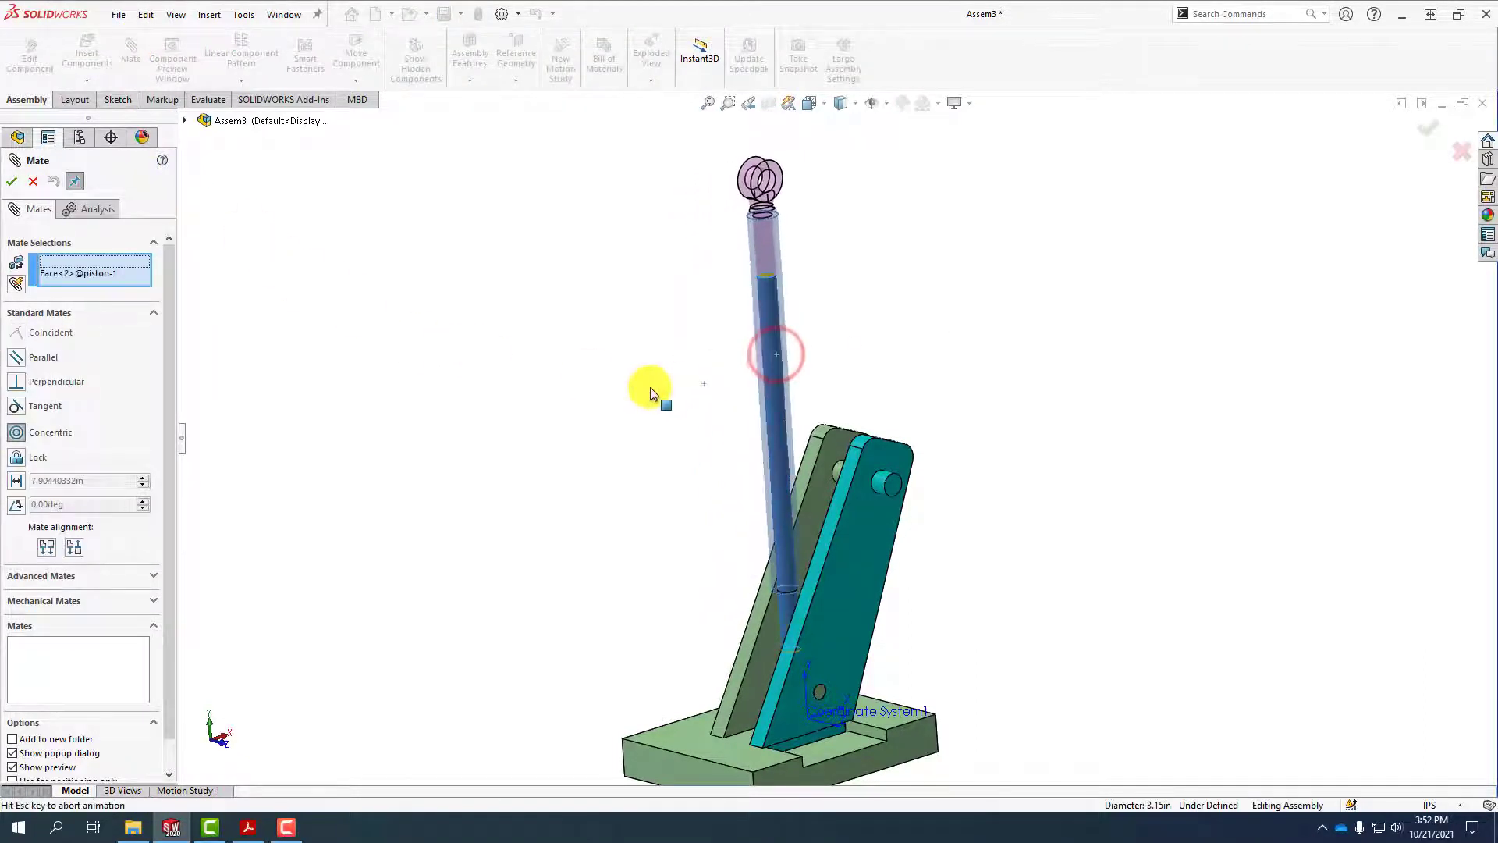
pyautogui.click(12, 181)
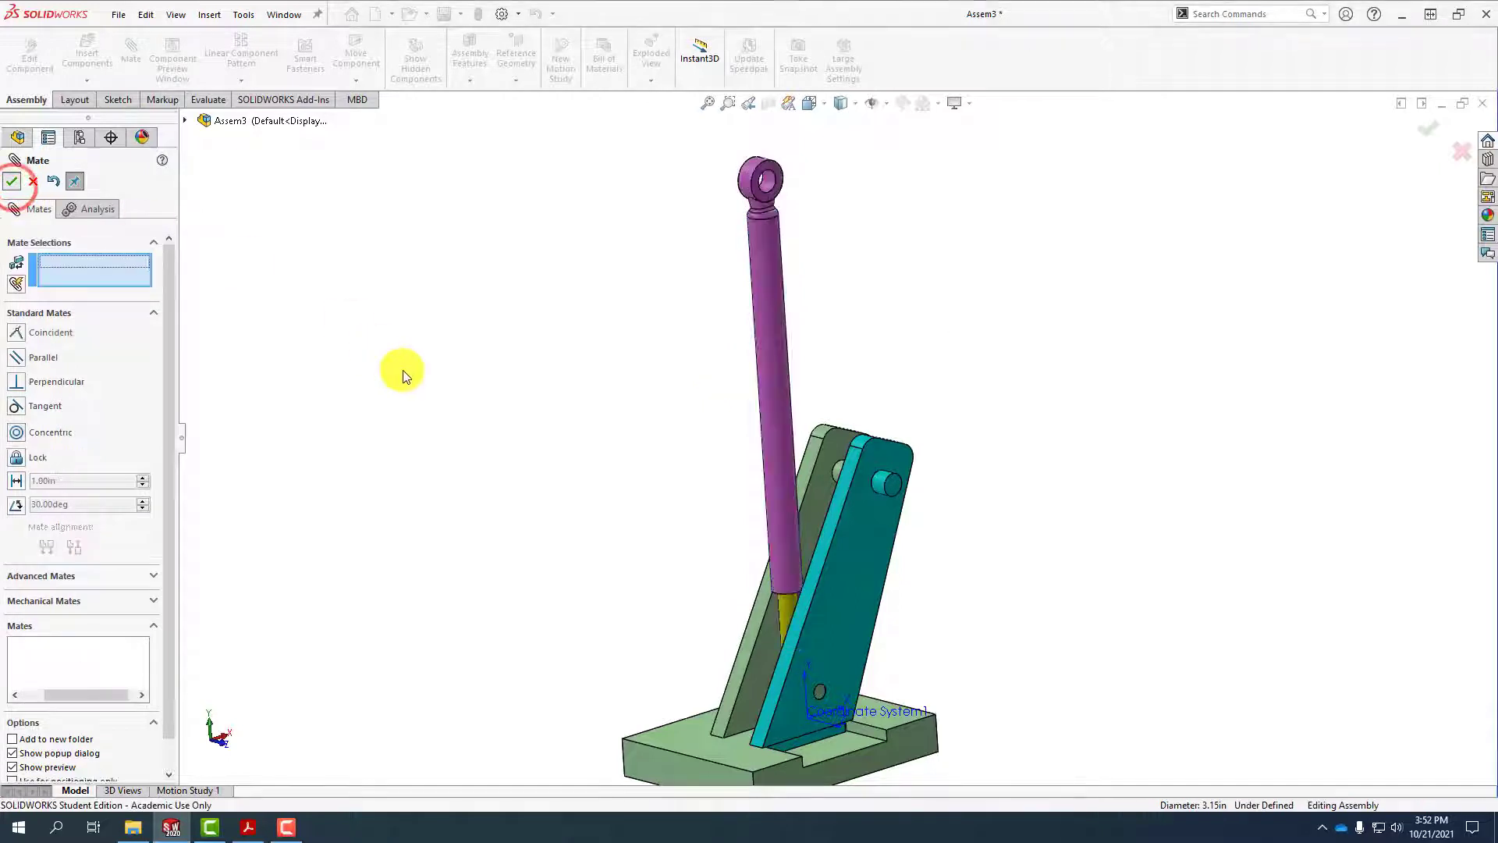
pyautogui.middleClick(637, 458)
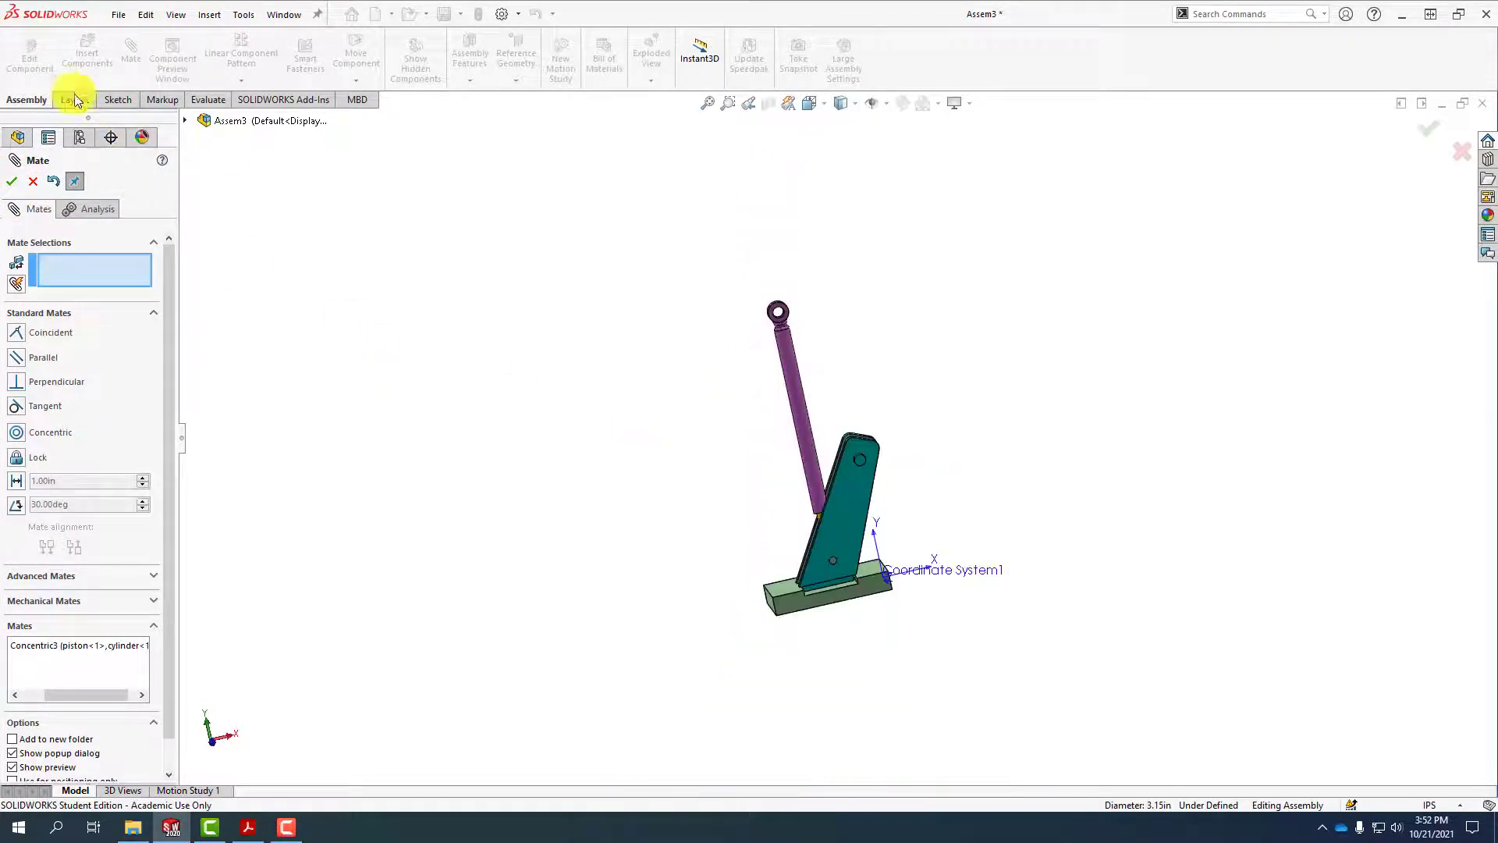
# Finish mating, then insert liftingArm.SLDPRT and place it above the base arms and cylinder
pyautogui.click(14, 182)
pyautogui.click(87, 53)
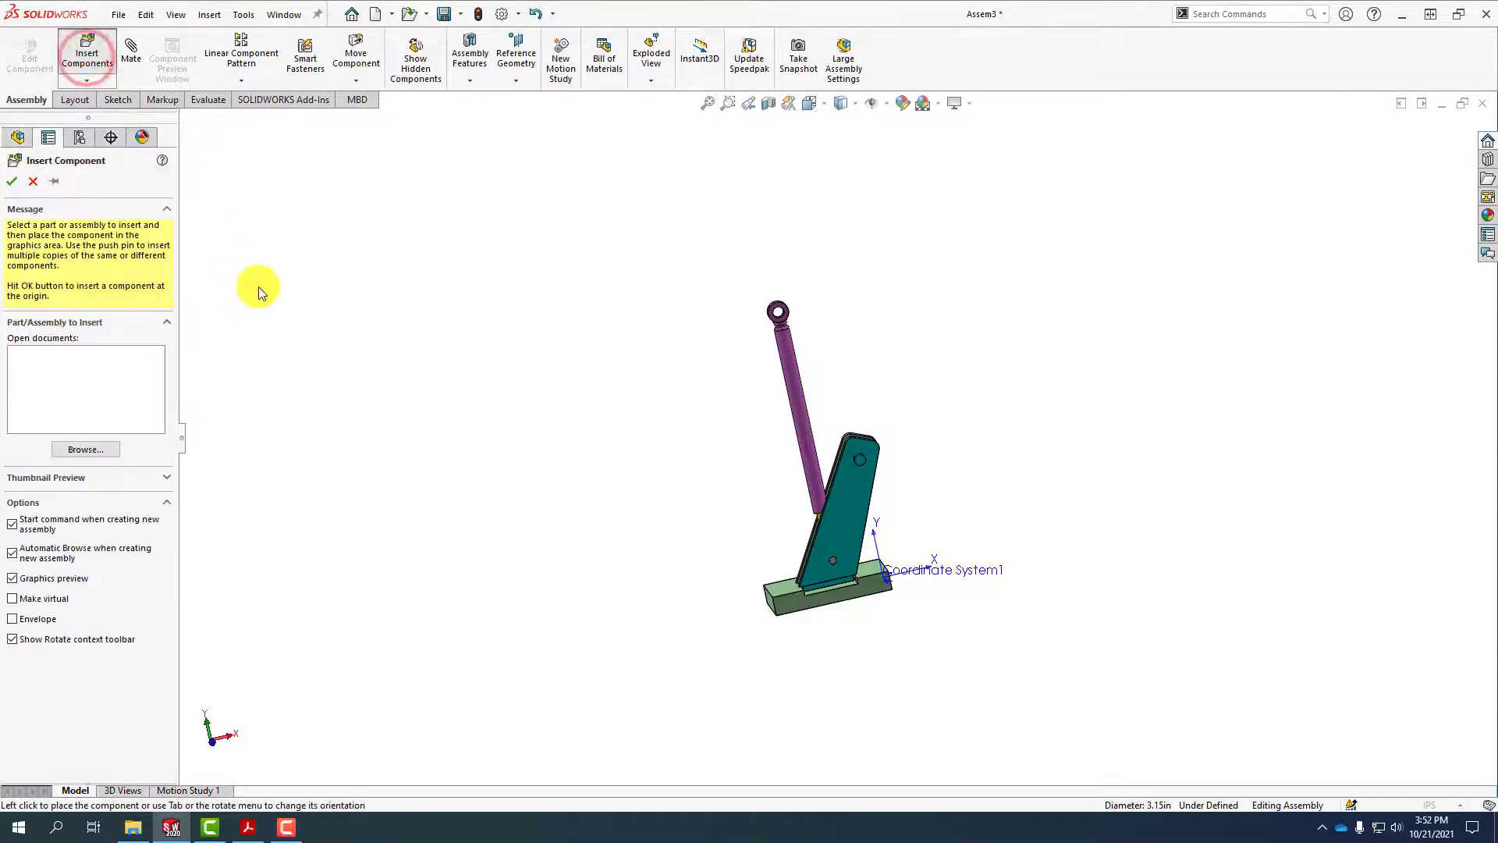
pyautogui.click(540, 210)
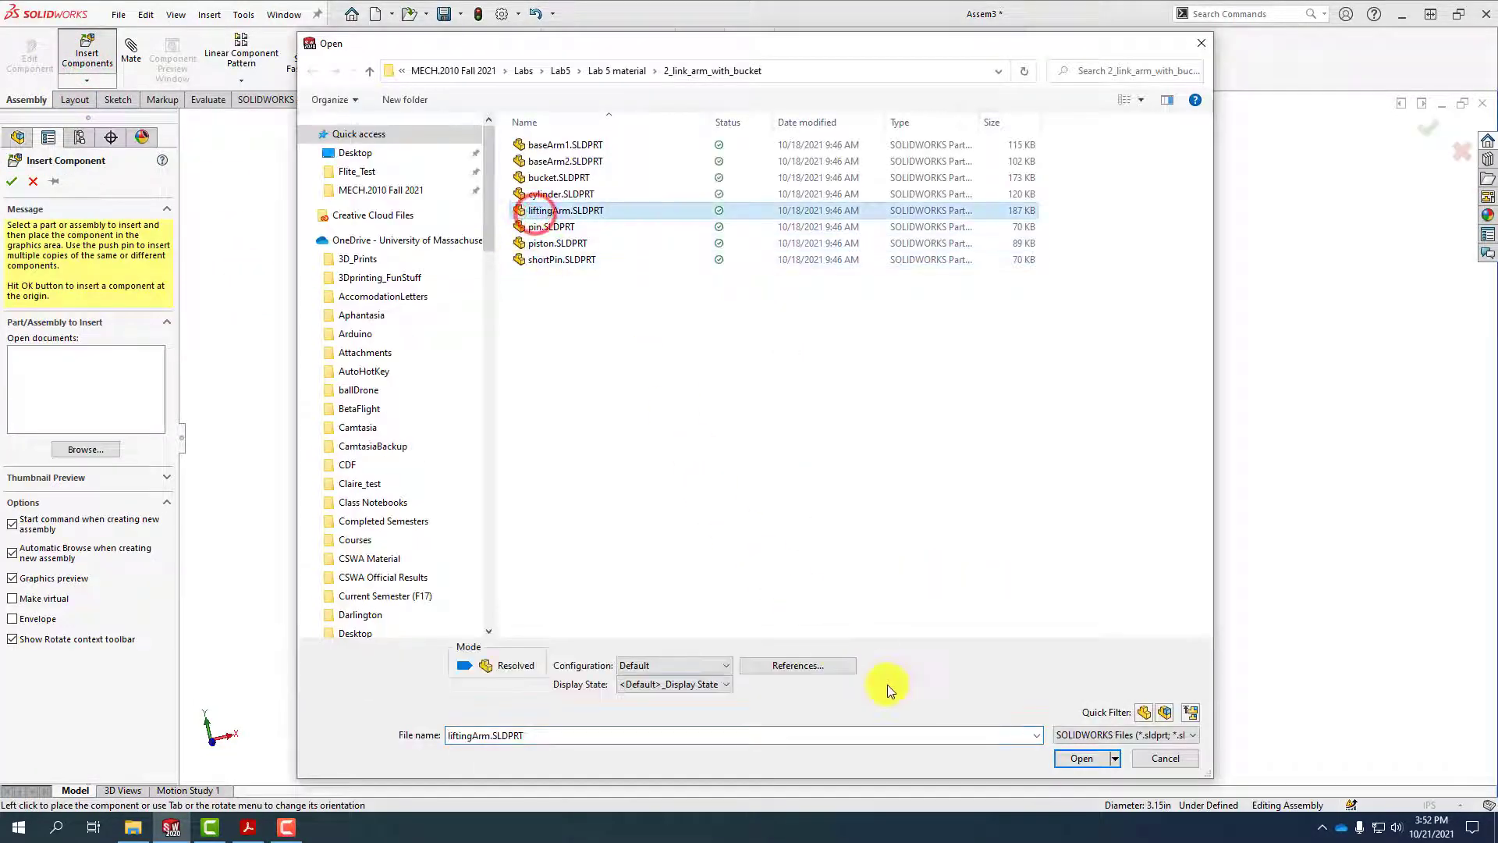
pyautogui.click(1102, 757)
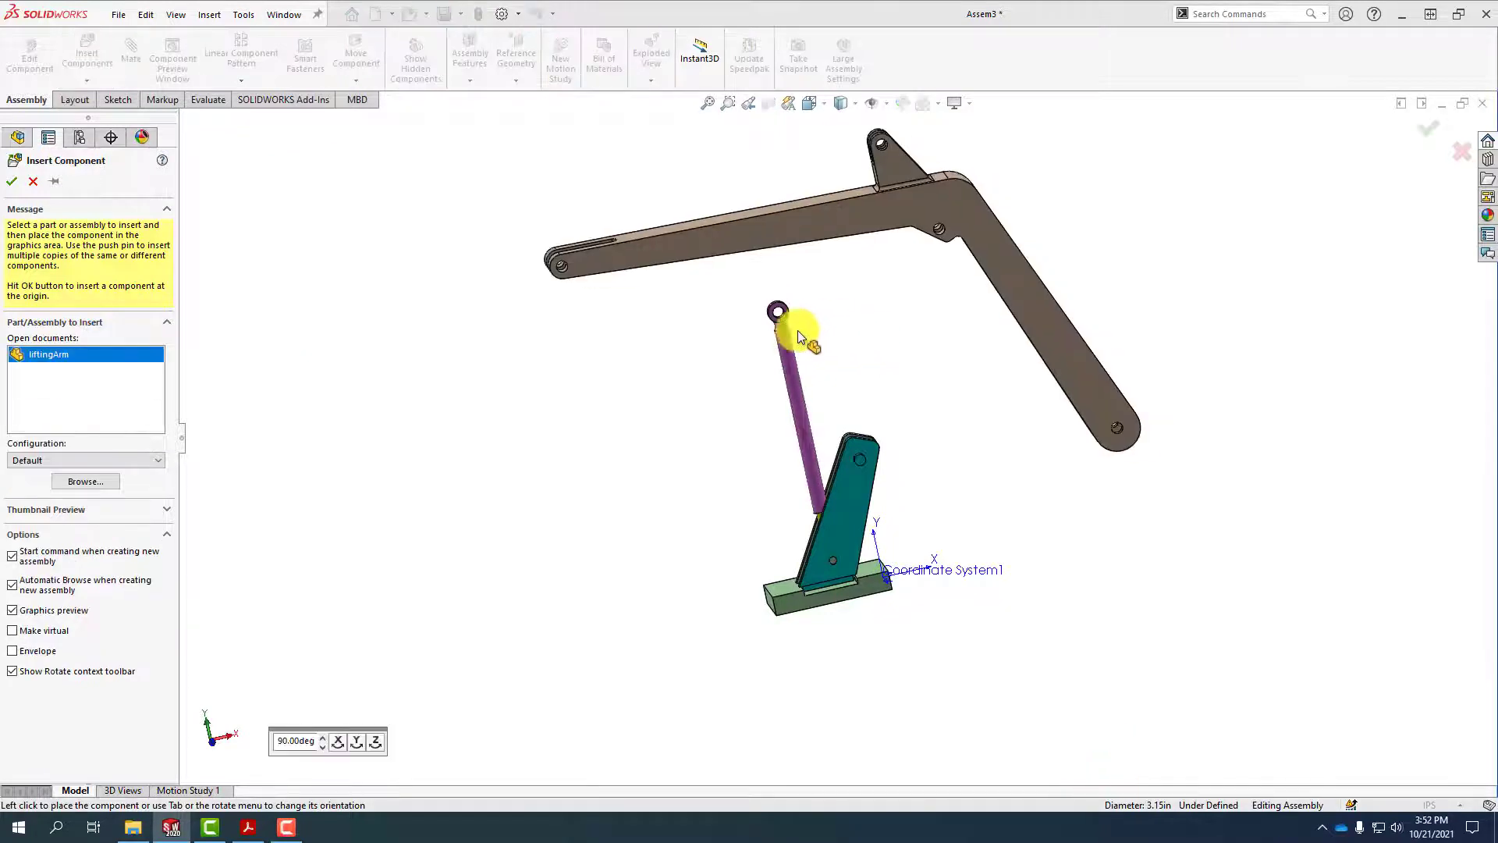
pyautogui.click(667, 317)
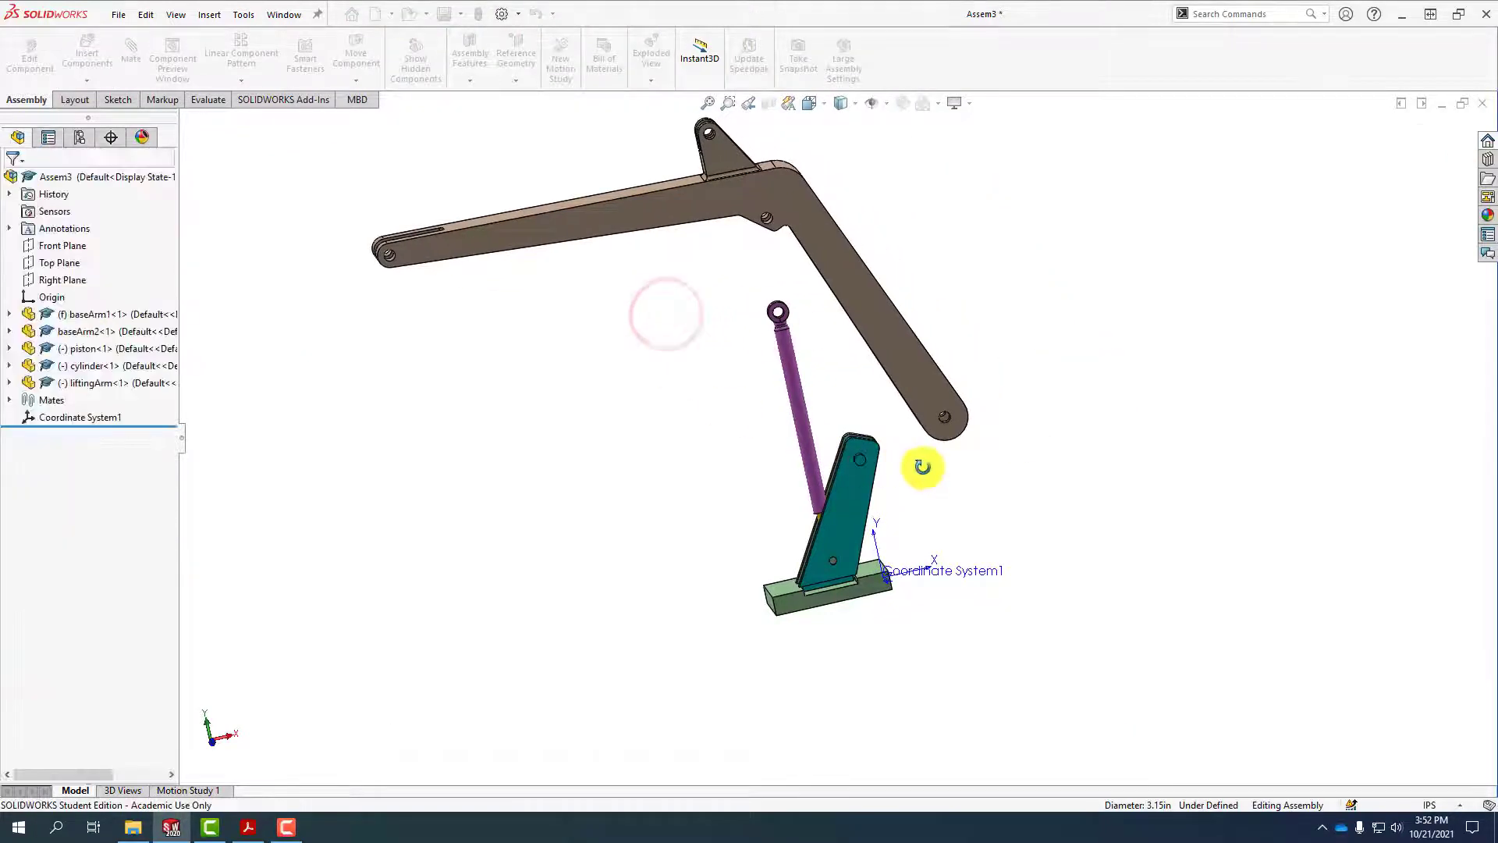
# Start a Width mate and use the two outer side faces of the lifting arm's forked lower end as width selections
pyautogui.moveTo(842, 487); pyautogui.dragTo(688, 498, button='middle')
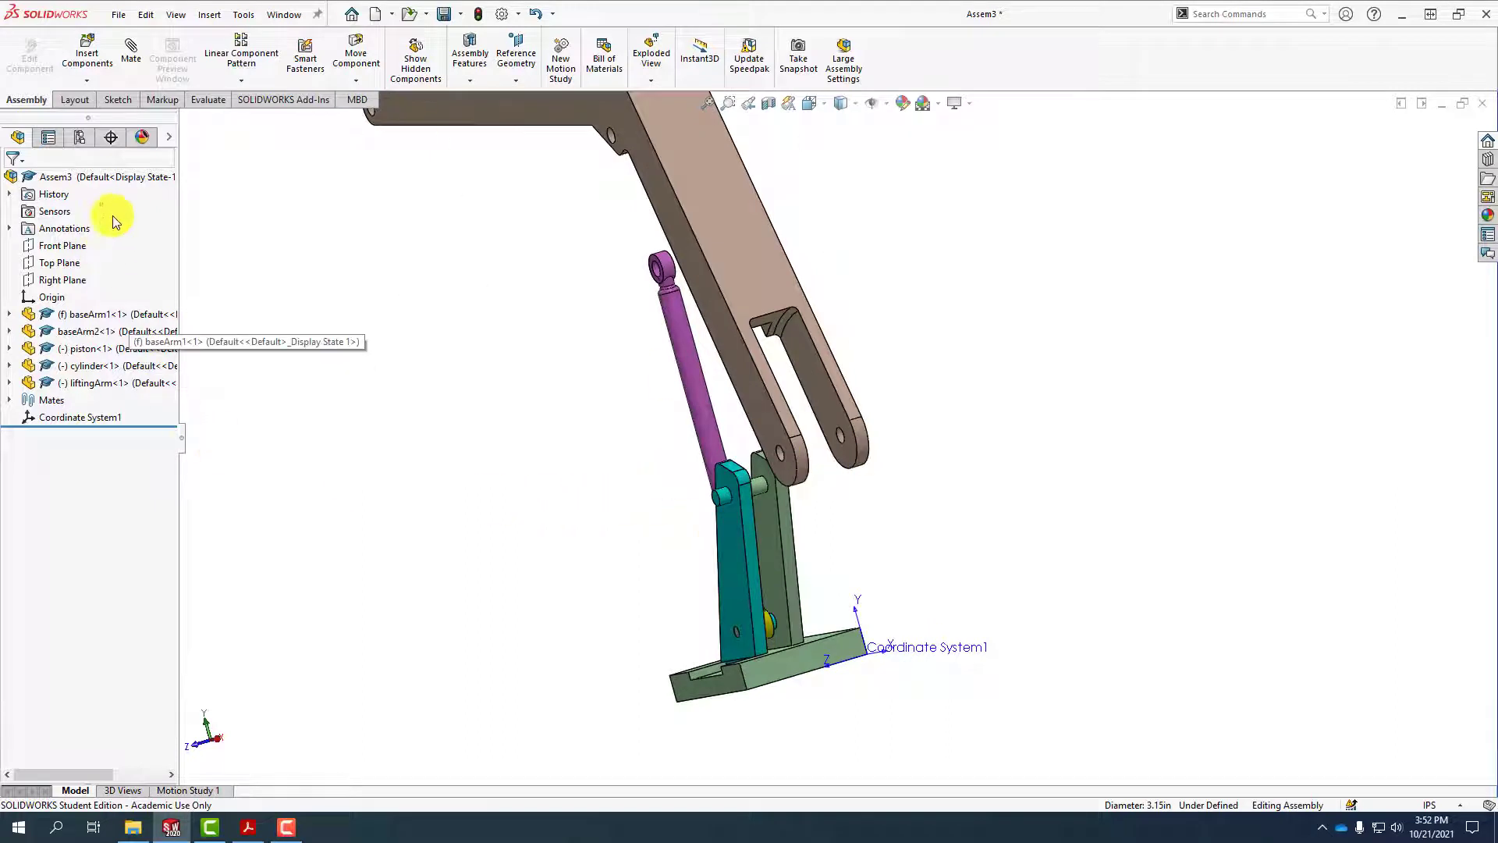
pyautogui.click(126, 58)
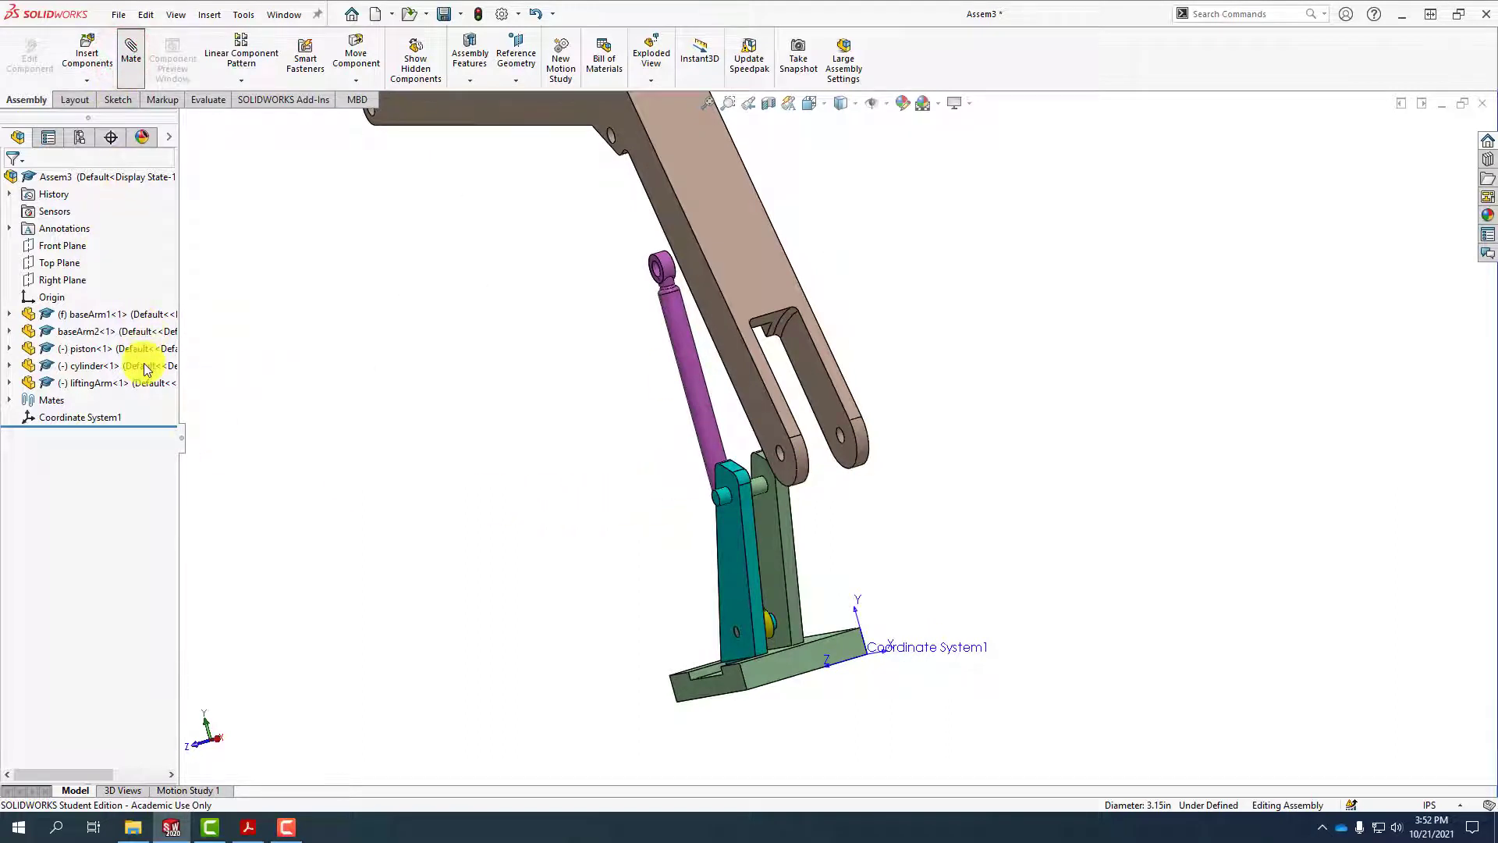
pyautogui.click(152, 311)
pyautogui.click(165, 339)
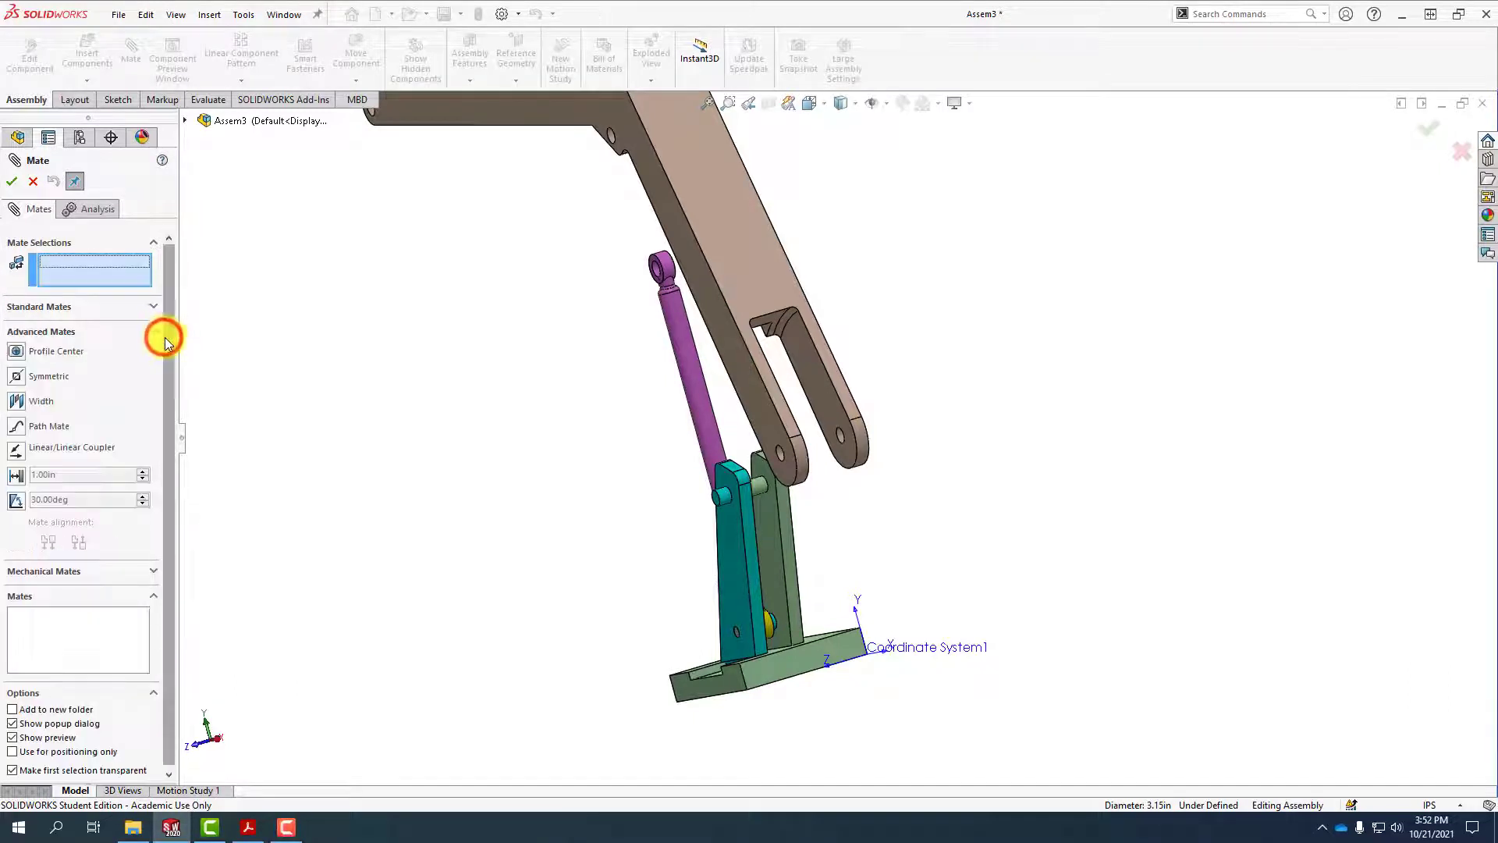
pyautogui.click(18, 402)
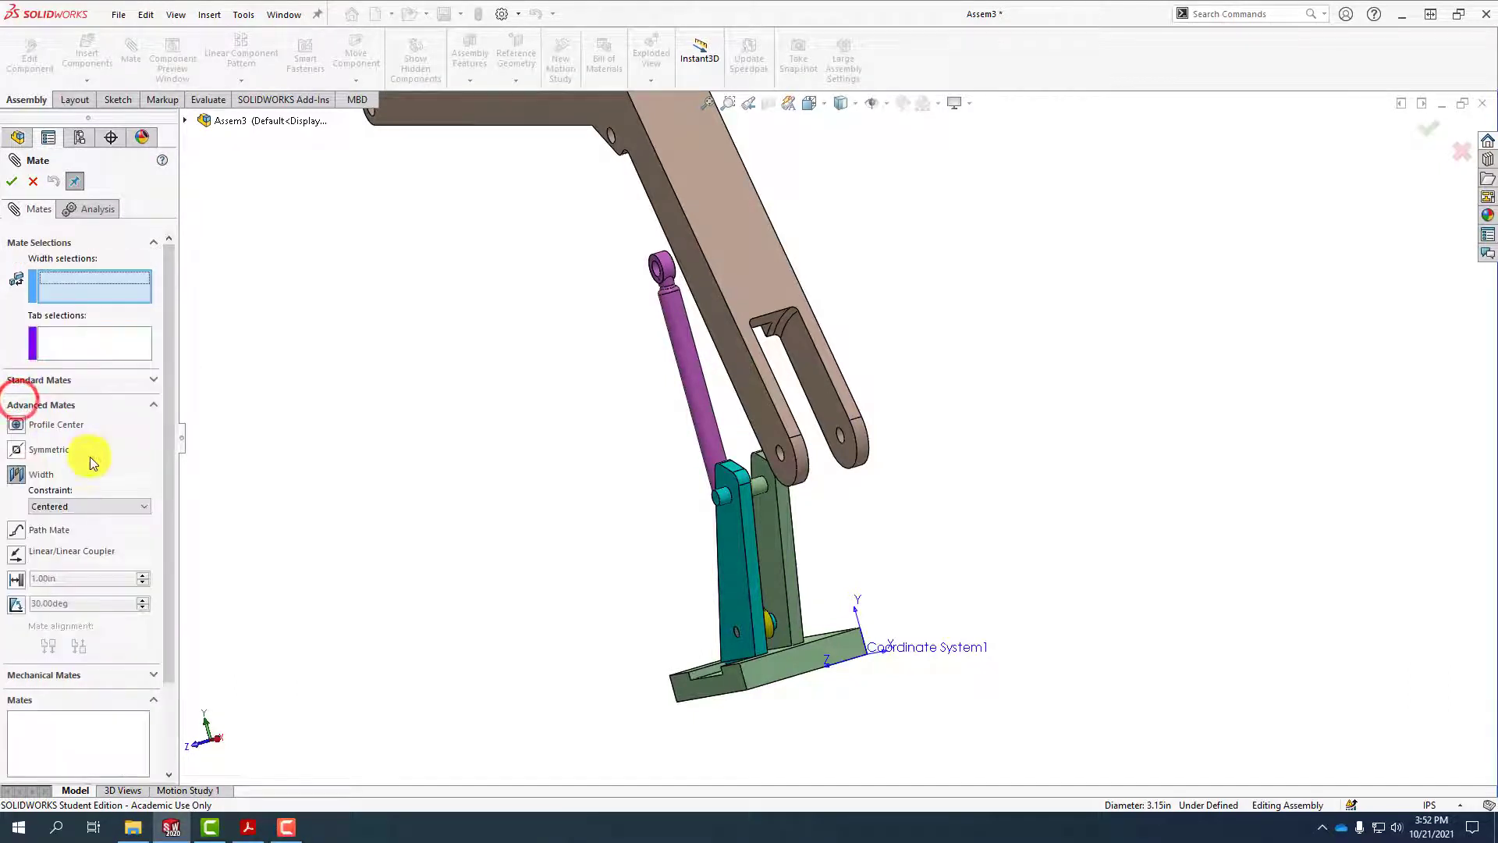
pyautogui.scroll(-5, 879, 452)
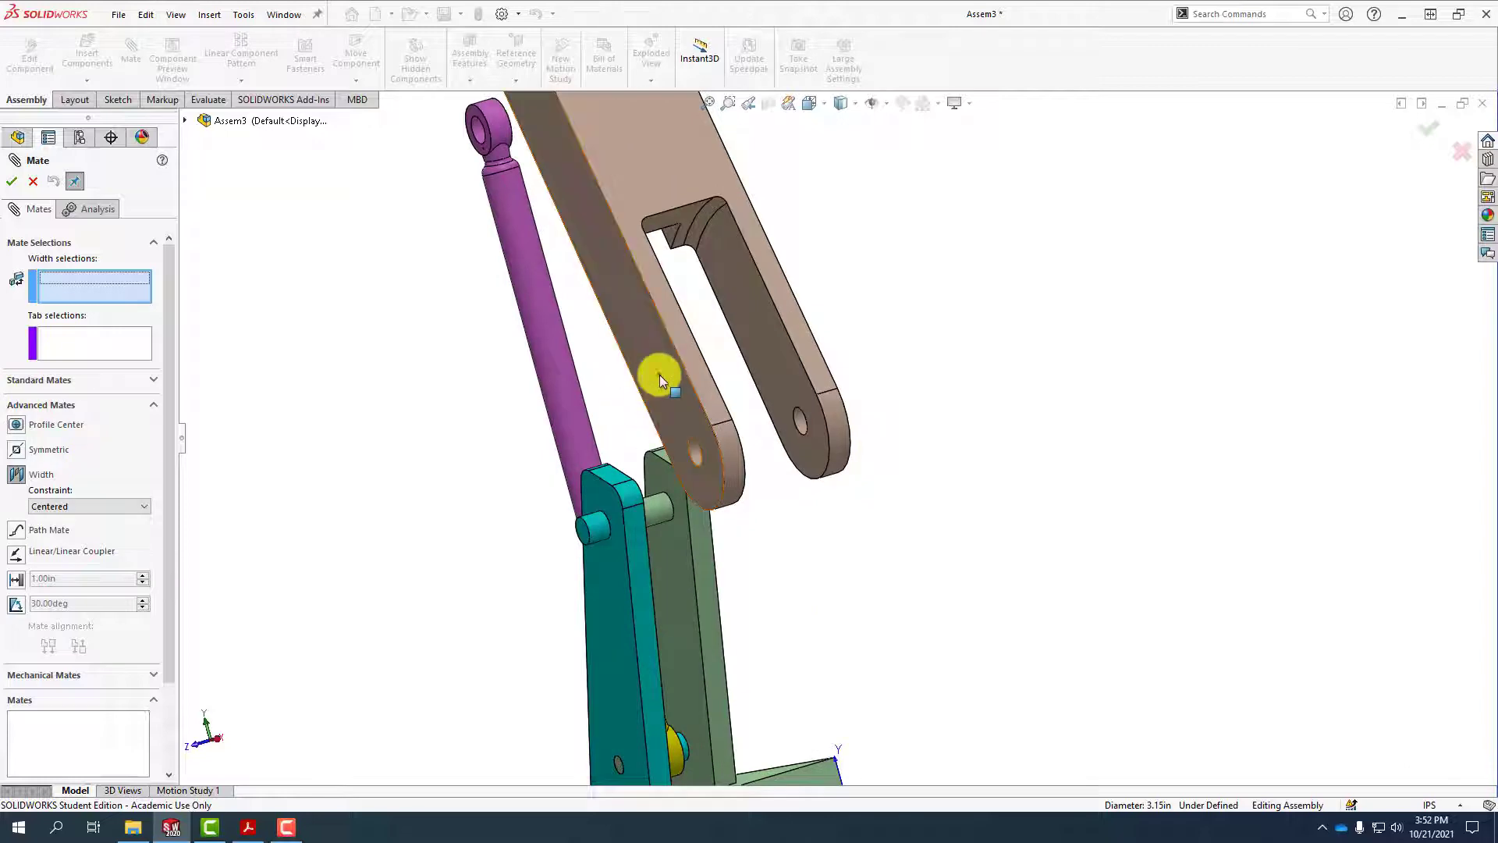
pyautogui.click(659, 376)
pyautogui.moveTo(808, 495); pyautogui.dragTo(806, 381, button='middle')
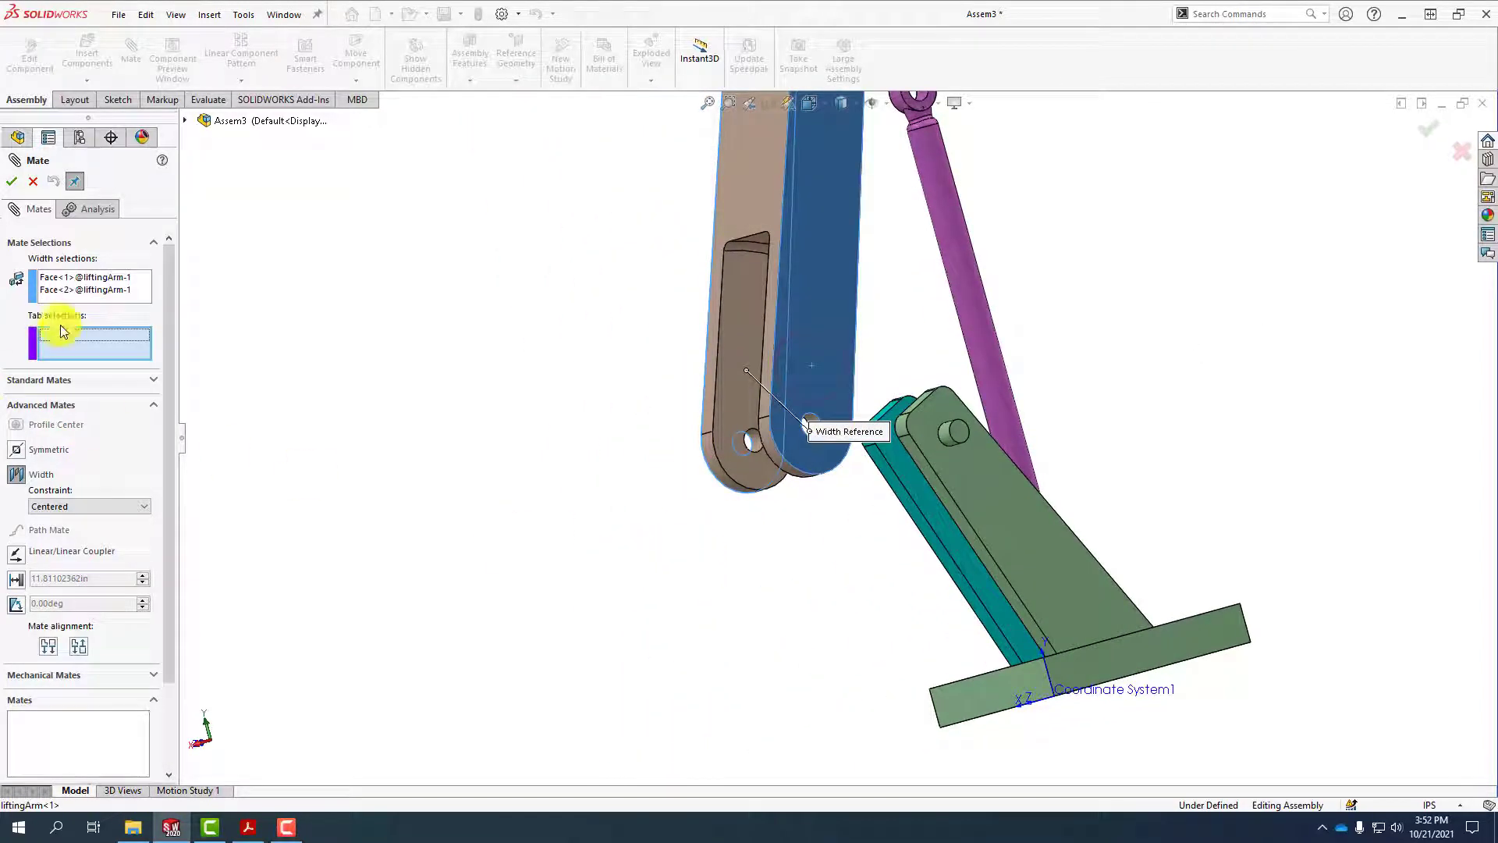
# Use the outer faces of baseArm1 and baseArm2 as tab selections and accept the Width mate with the Centered constraint
pyautogui.click(976, 483)
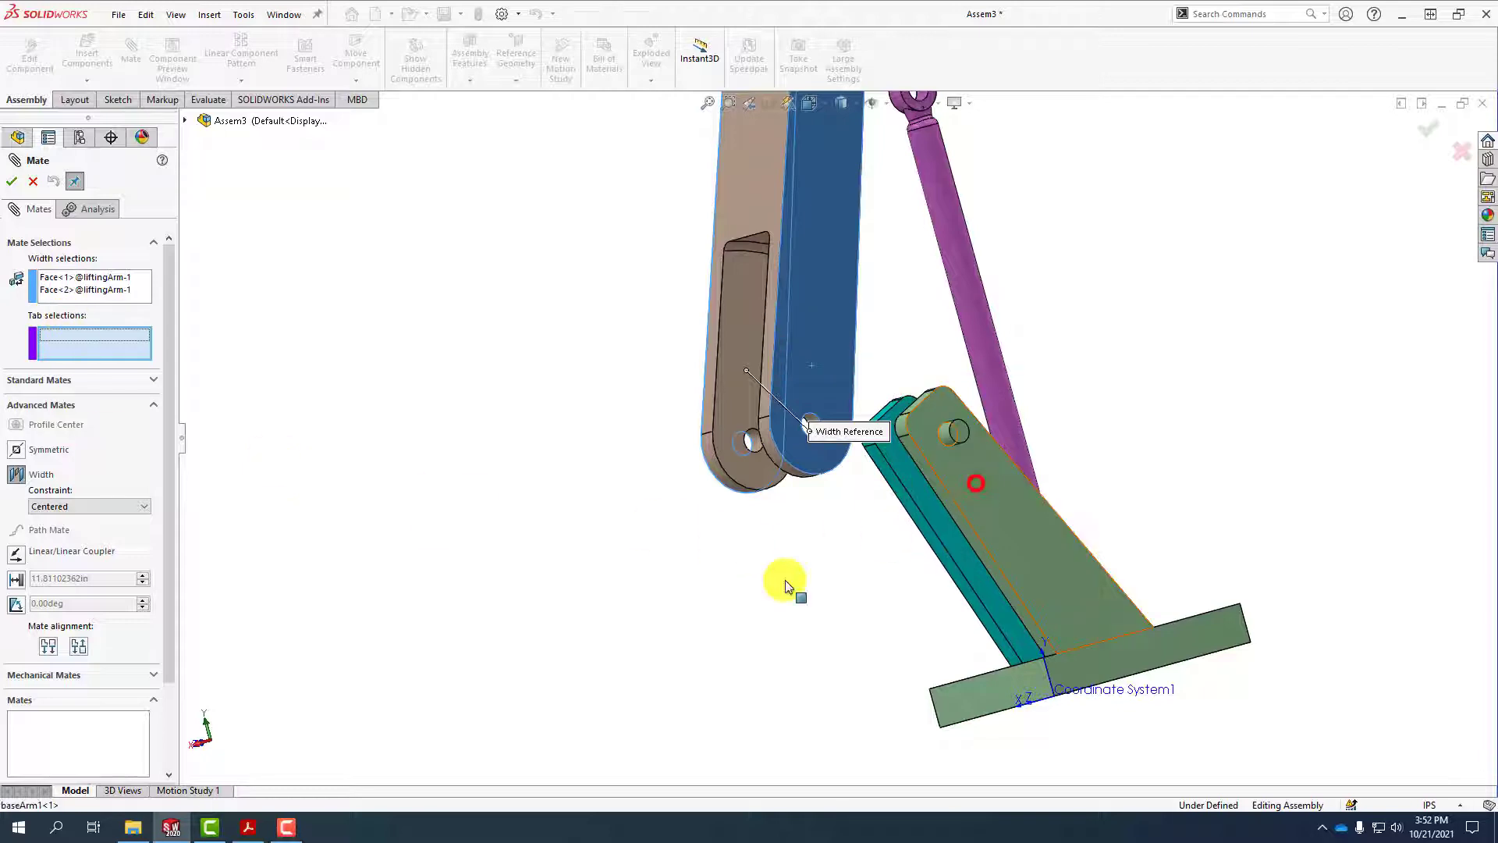
pyautogui.moveTo(705, 619); pyautogui.dragTo(877, 555, button='middle')
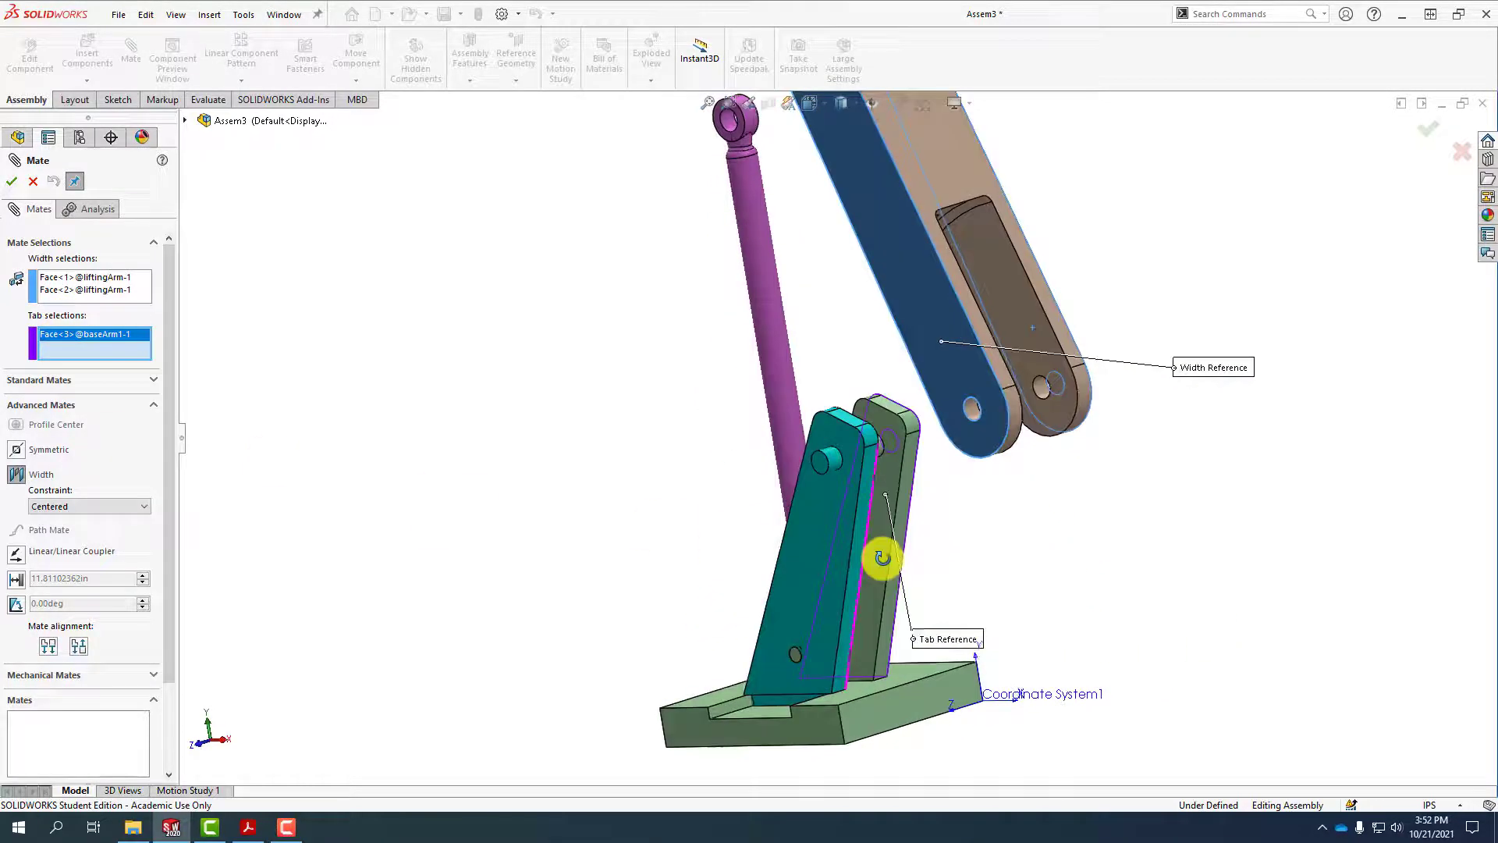
pyautogui.click(827, 516)
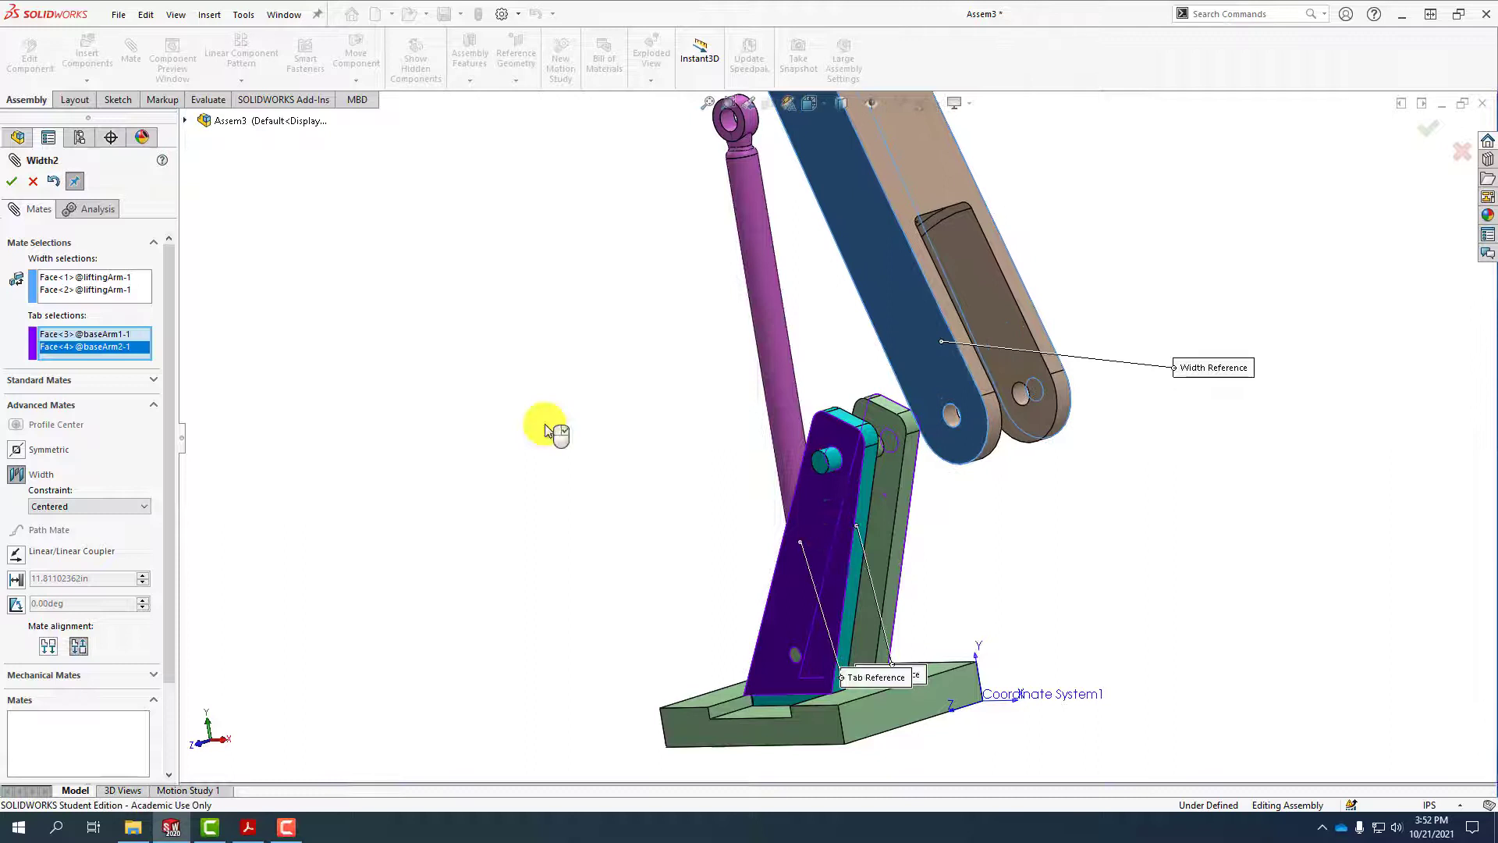
pyautogui.click(12, 181)
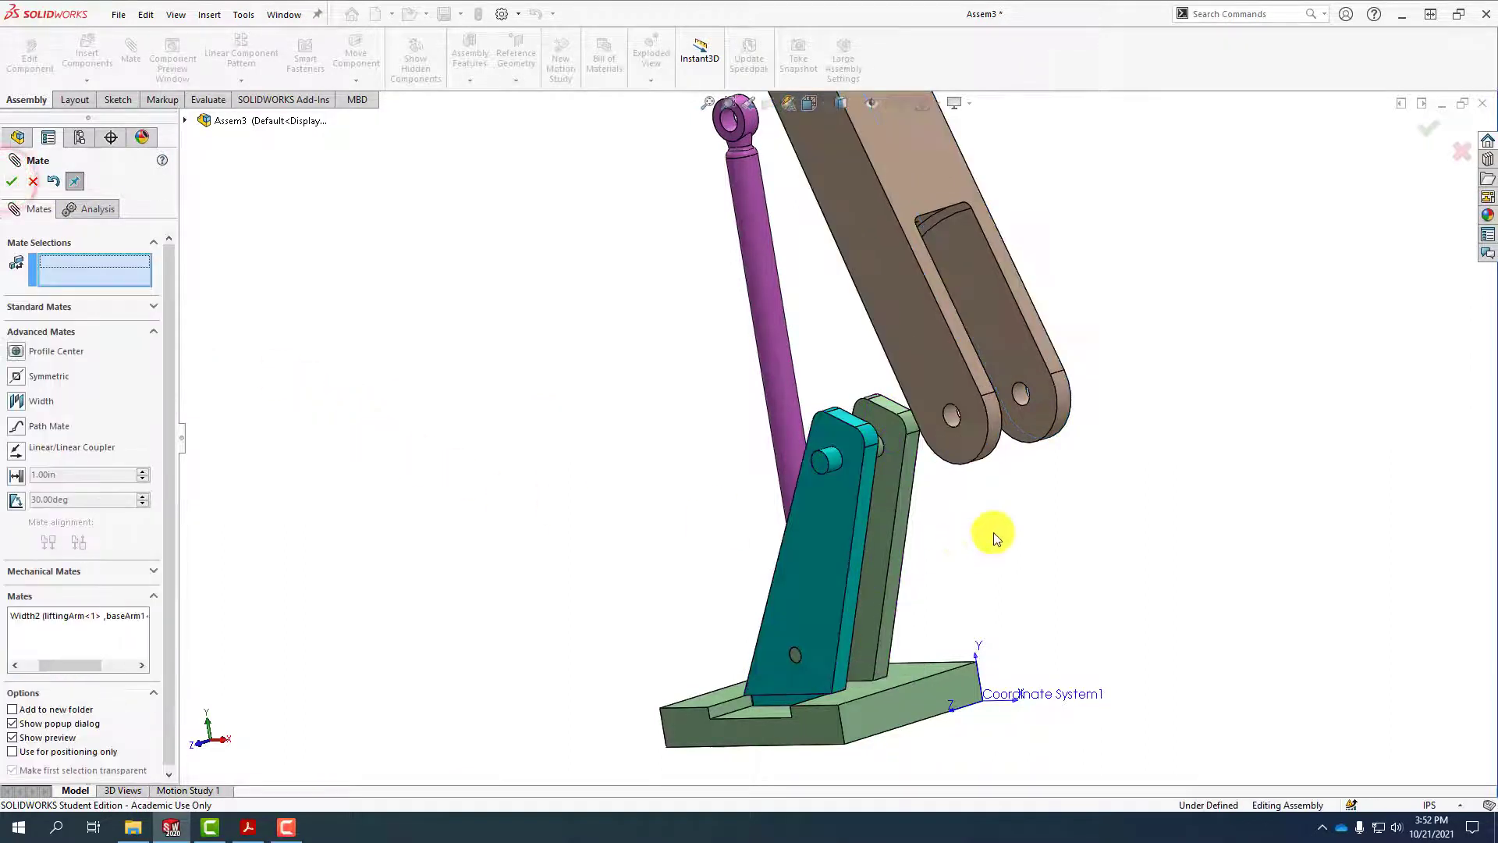
# Add a concentric mate between the rounded end face of the lifting arm's lower leg and baseArm2's upper pin
pyautogui.scroll(-3, 997, 396)
pyautogui.click(978, 365)
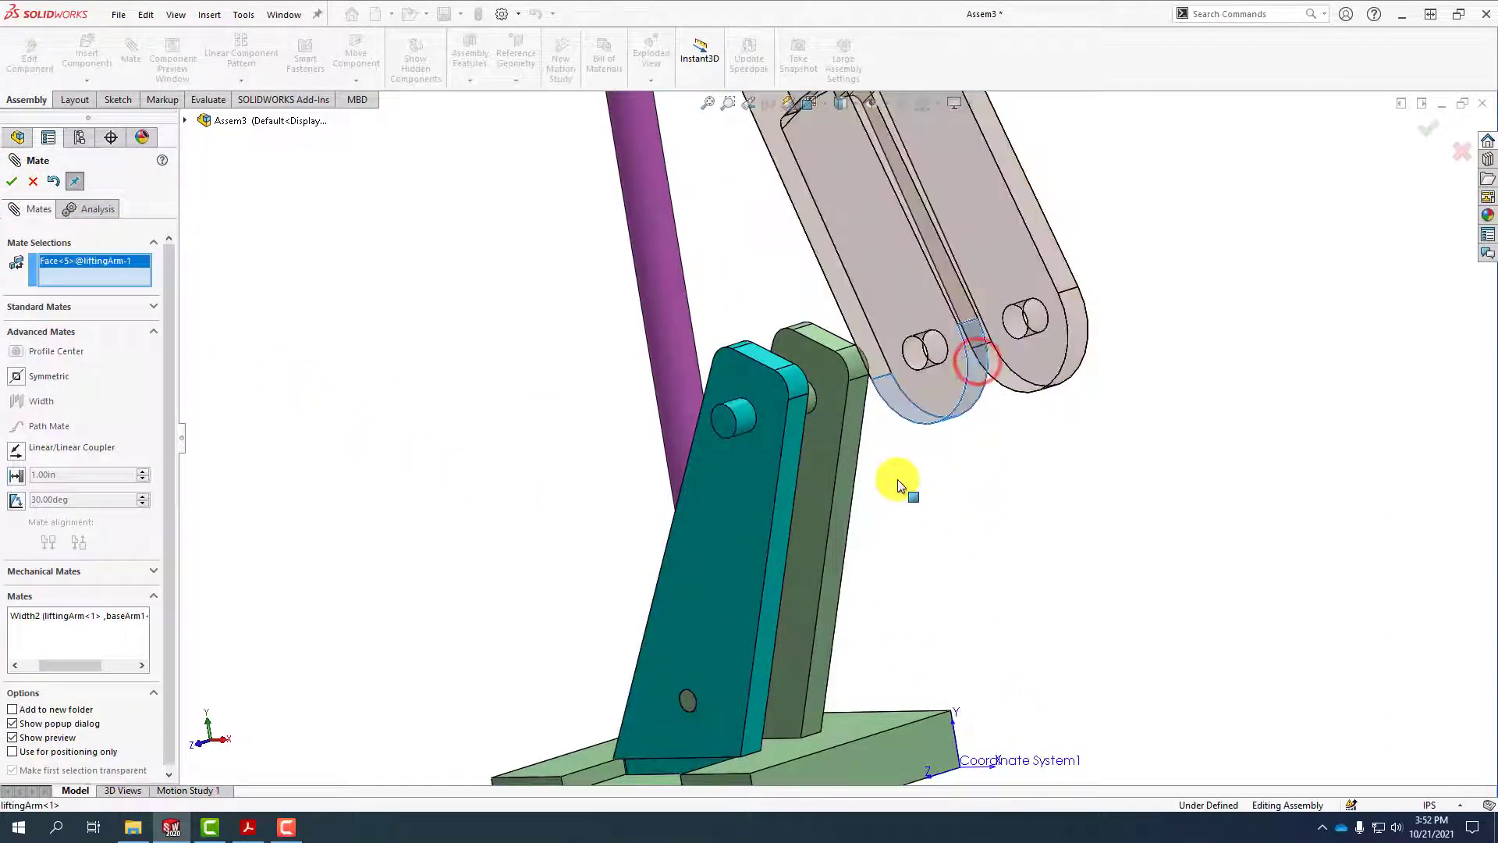
pyautogui.click(743, 425)
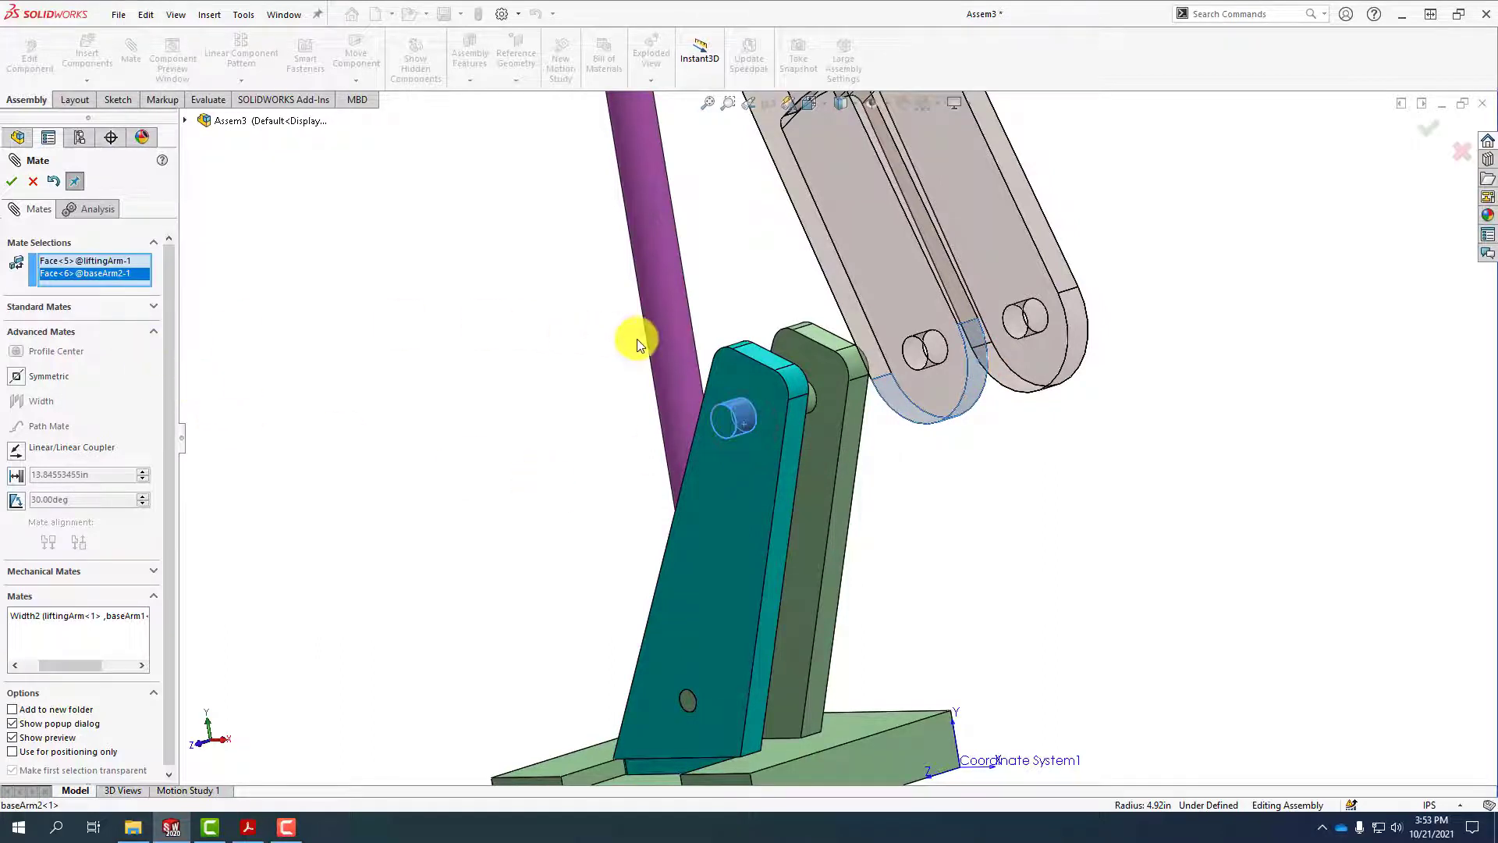
pyautogui.click(150, 330)
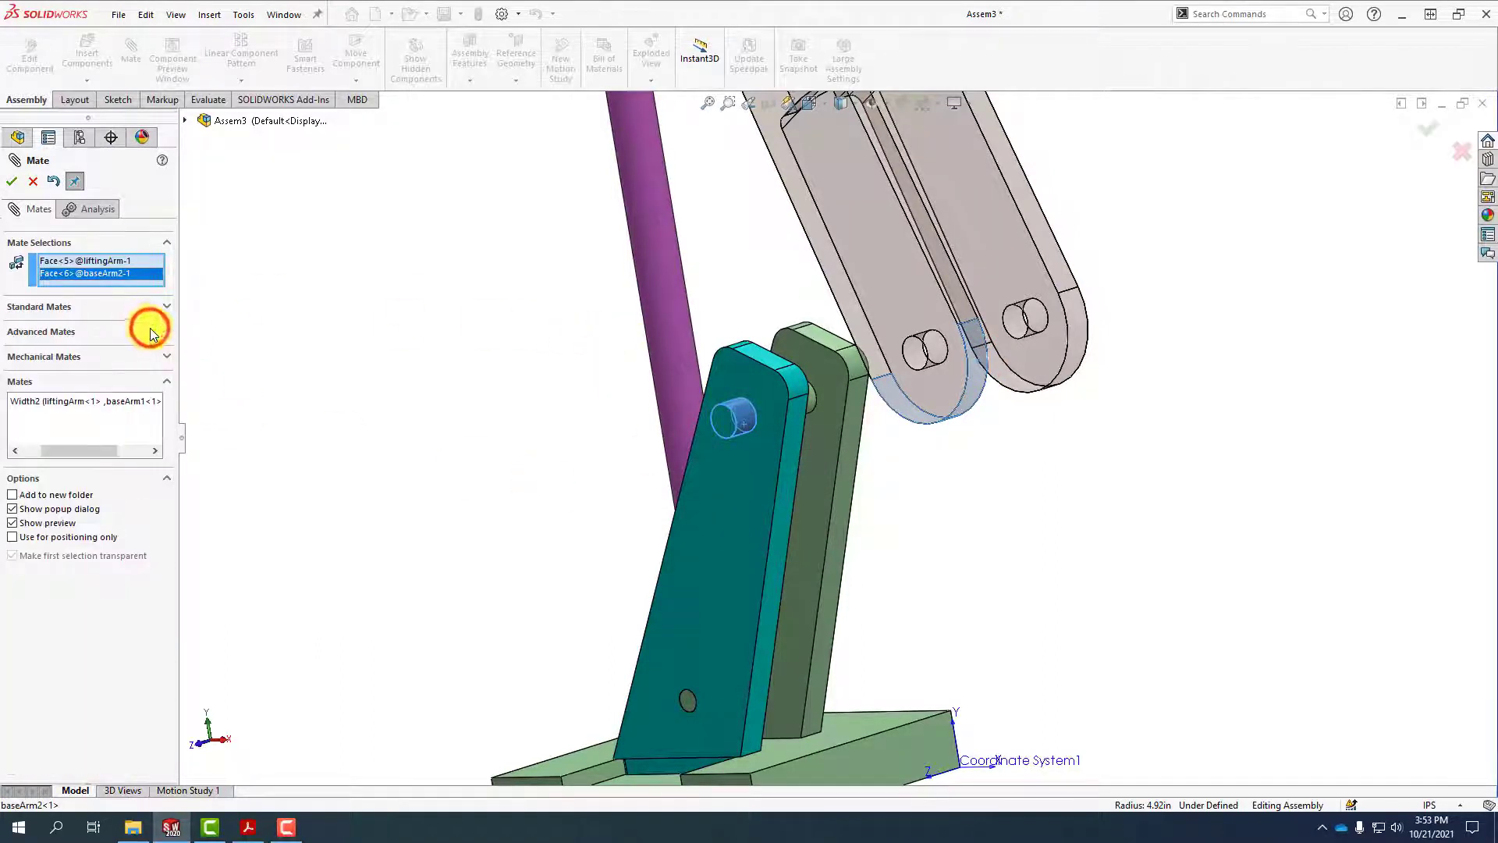
pyautogui.click(166, 307)
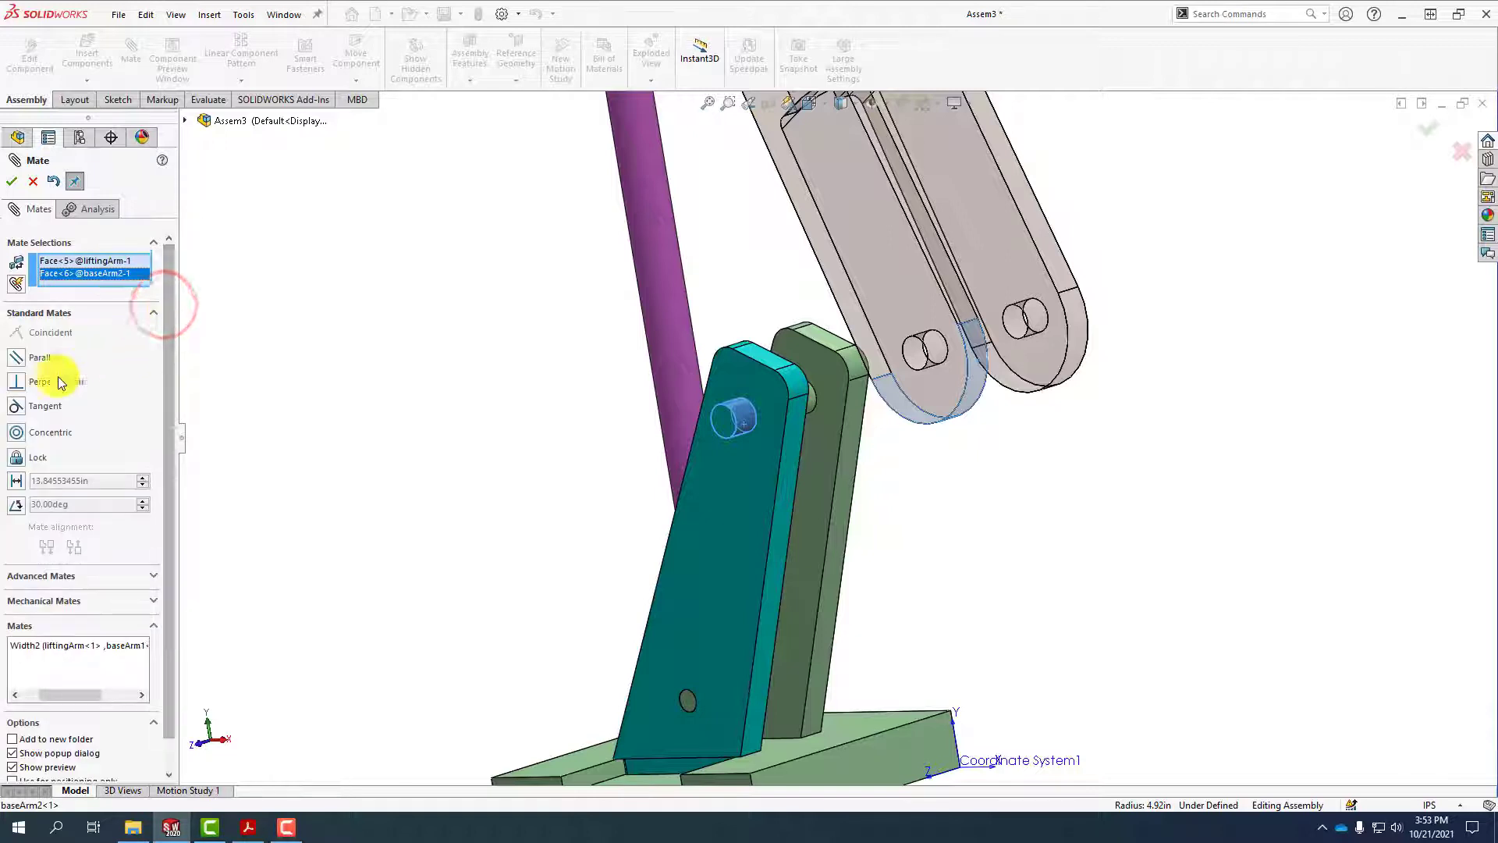
pyautogui.click(16, 431)
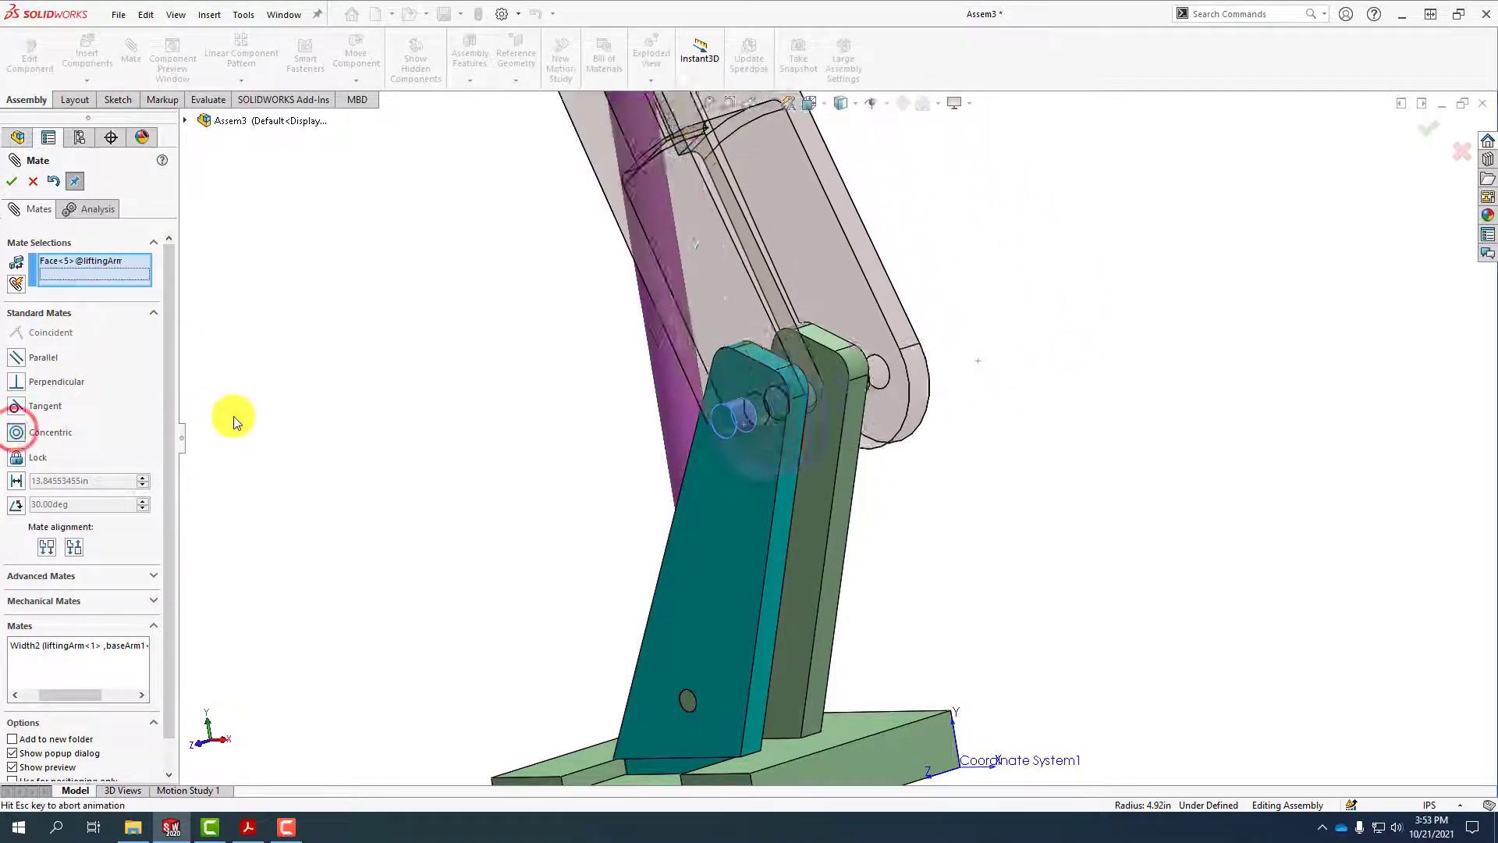
pyautogui.click(215, 381)
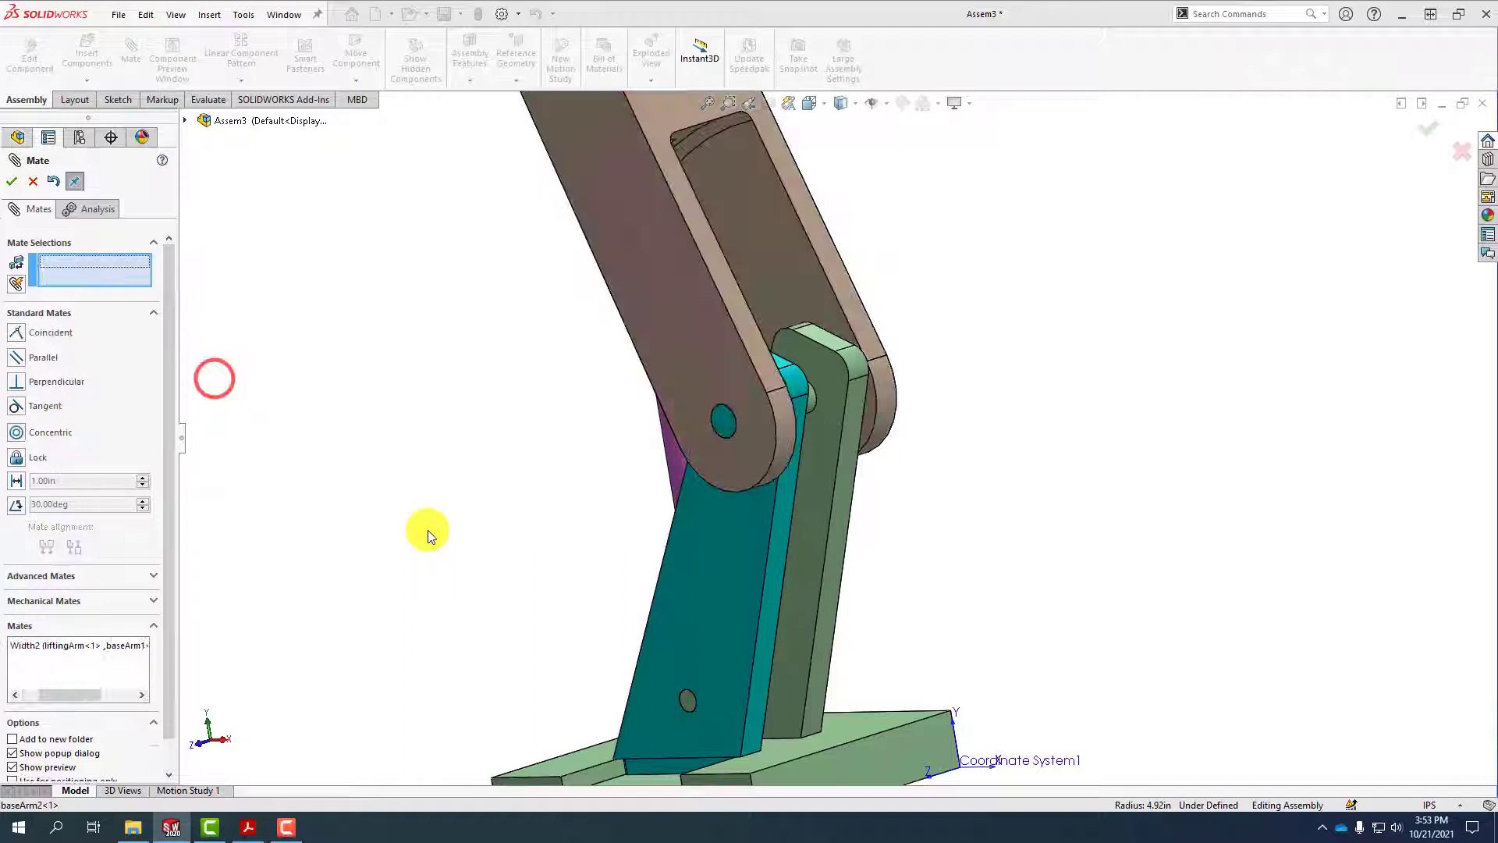
# Examine from several sides how the lifting arm sits relative to the base arms and the cylinder
pyautogui.press('z')
pyautogui.press('z')
pyautogui.press('z')
pyautogui.press('z')
pyautogui.press('z')
pyautogui.press('z')
pyautogui.moveTo(427, 531); pyautogui.dragTo(841, 382, button='middle')
pyautogui.scroll(-5, 841, 382)
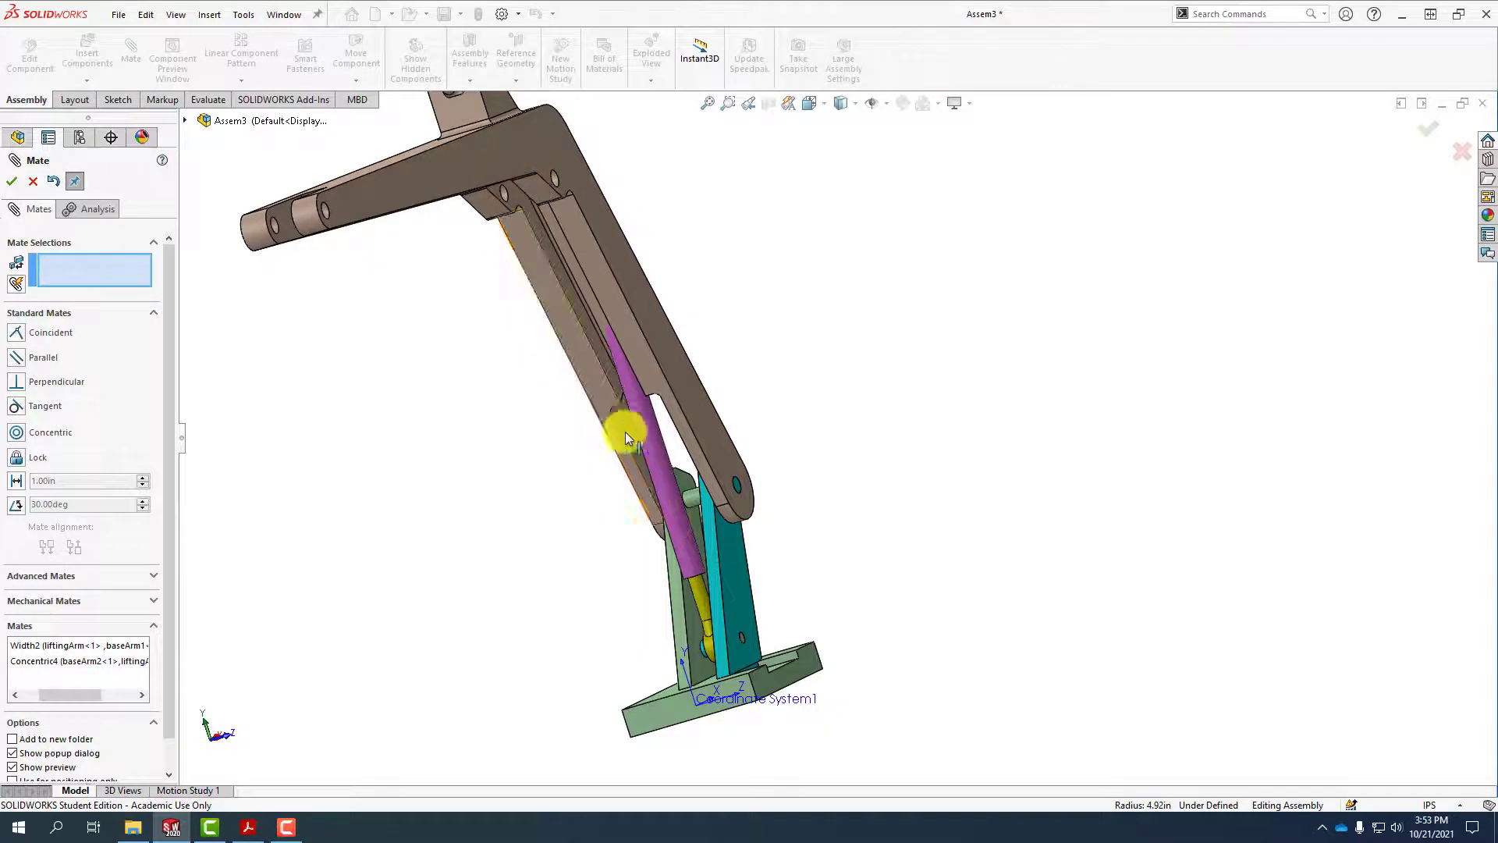
pyautogui.moveTo(640, 429)
pyautogui.mouseDown(button='middle')
pyautogui.moveTo(877, 391)
pyautogui.moveTo(730, 509)
pyautogui.mouseUp(button='middle')
pyautogui.scroll(-3, 733, 509)
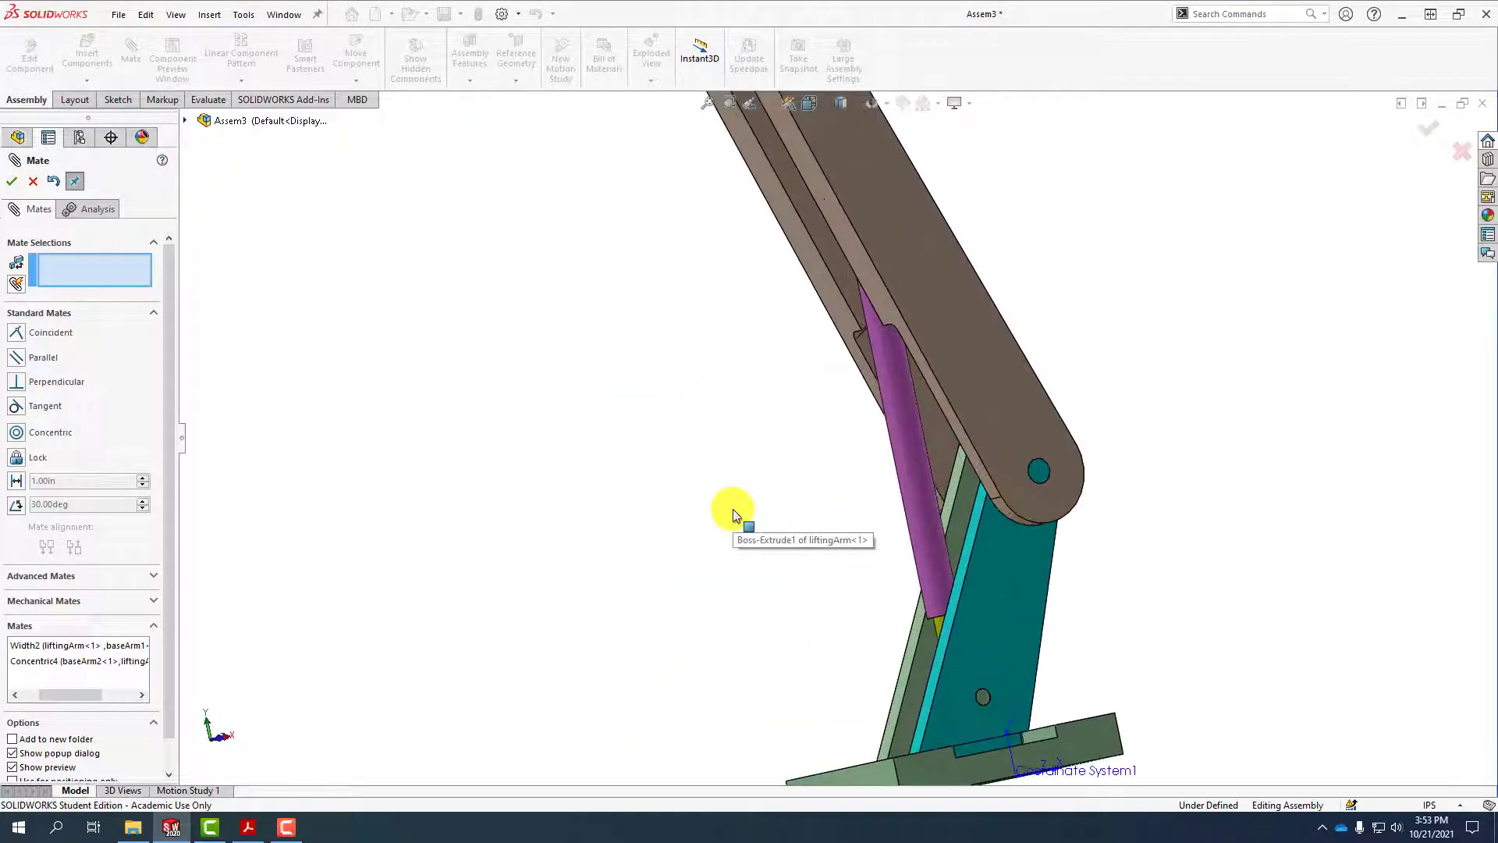
pyautogui.scroll(5, 733, 509)
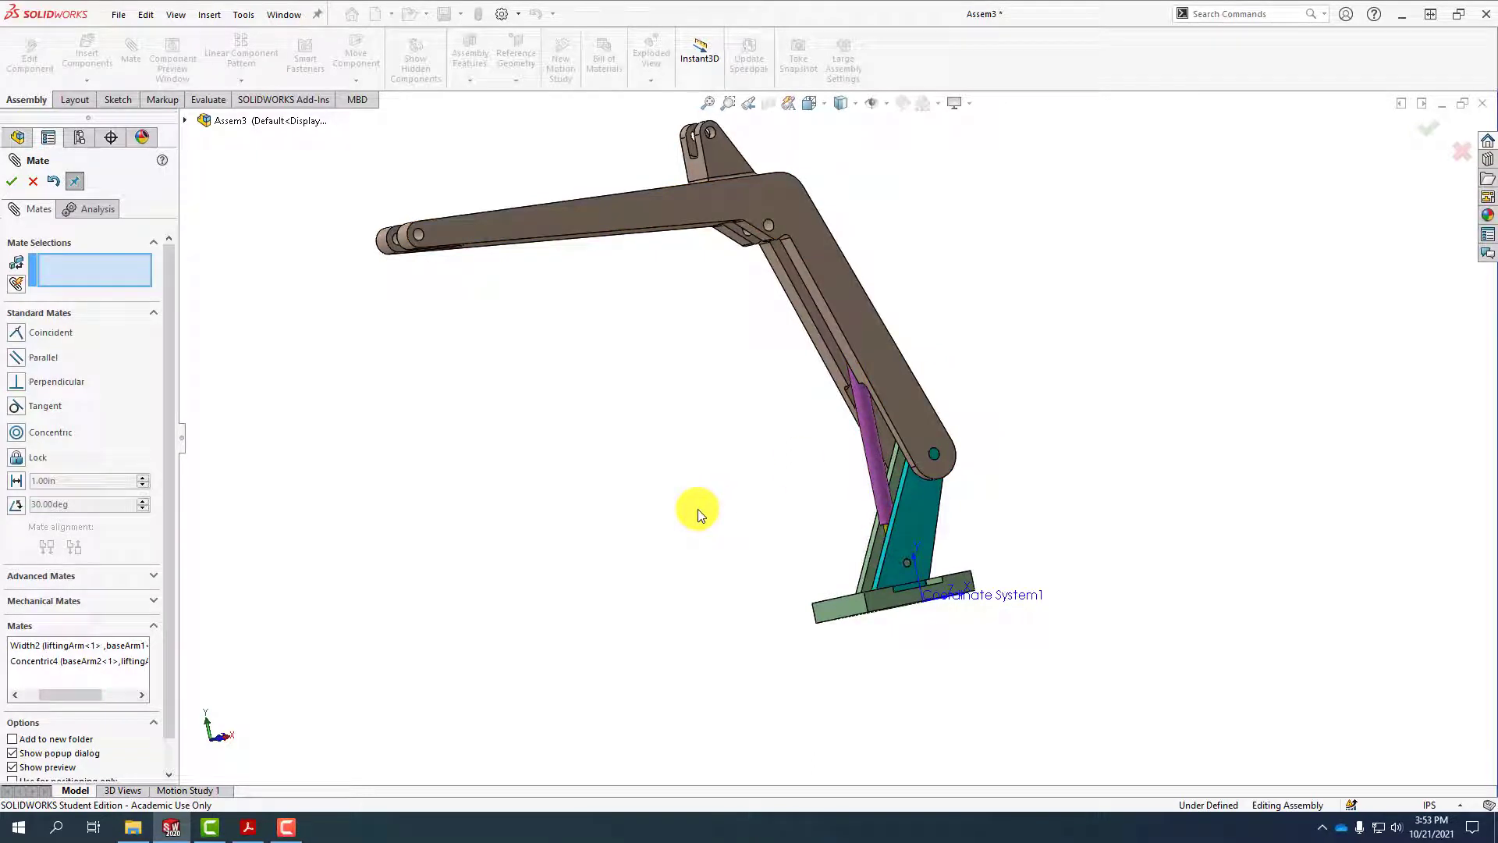
# Add a 140° angle mate between baseArm2's narrow edge face and the lifting arm's narrow inner face
pyautogui.click(16, 505)
pyautogui.write('140')
pyautogui.press('Return')
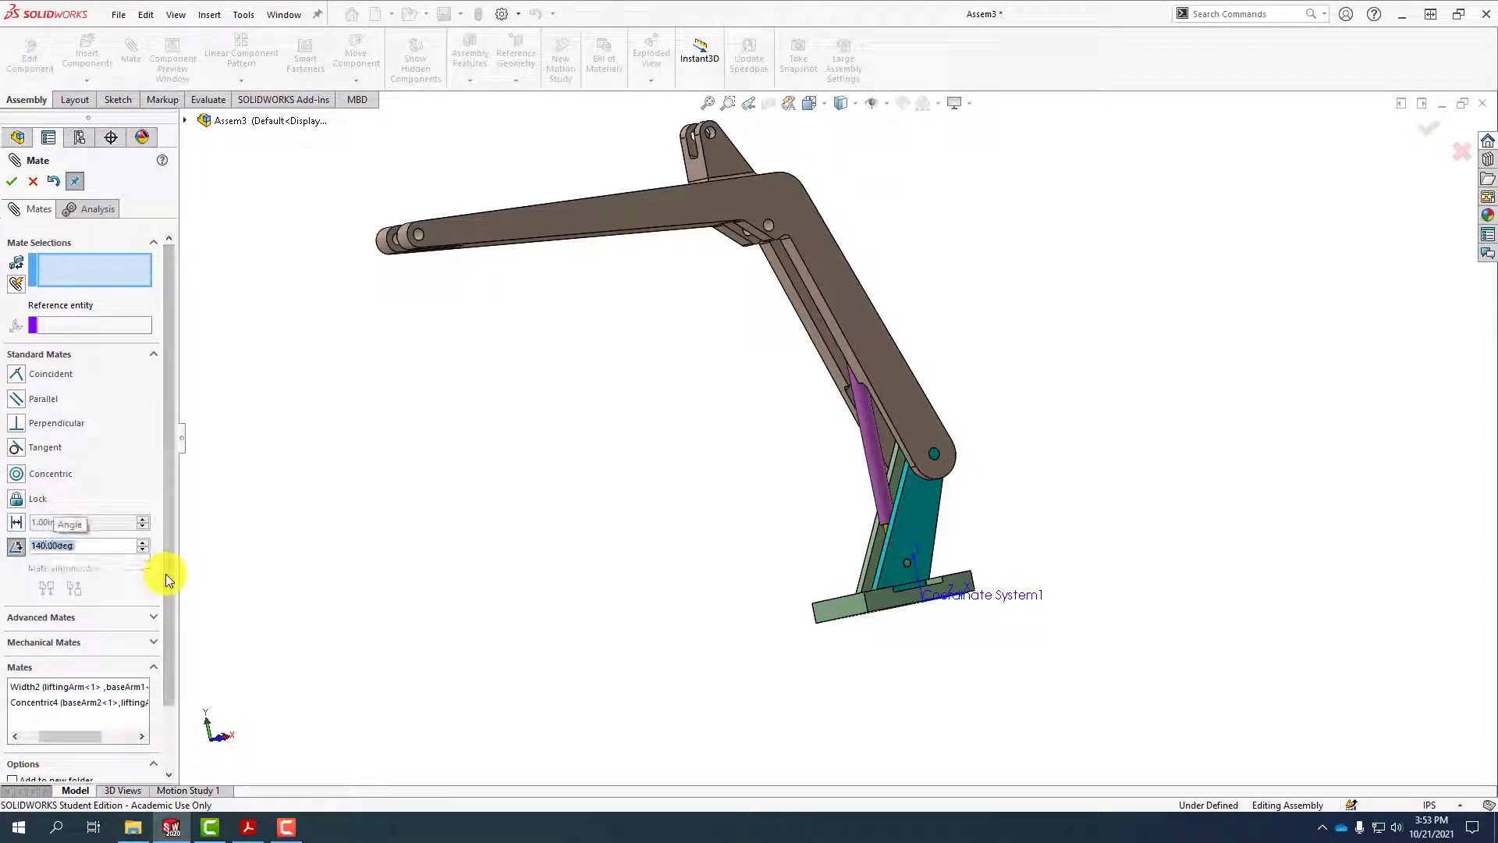
pyautogui.scroll(-5, 802, 612)
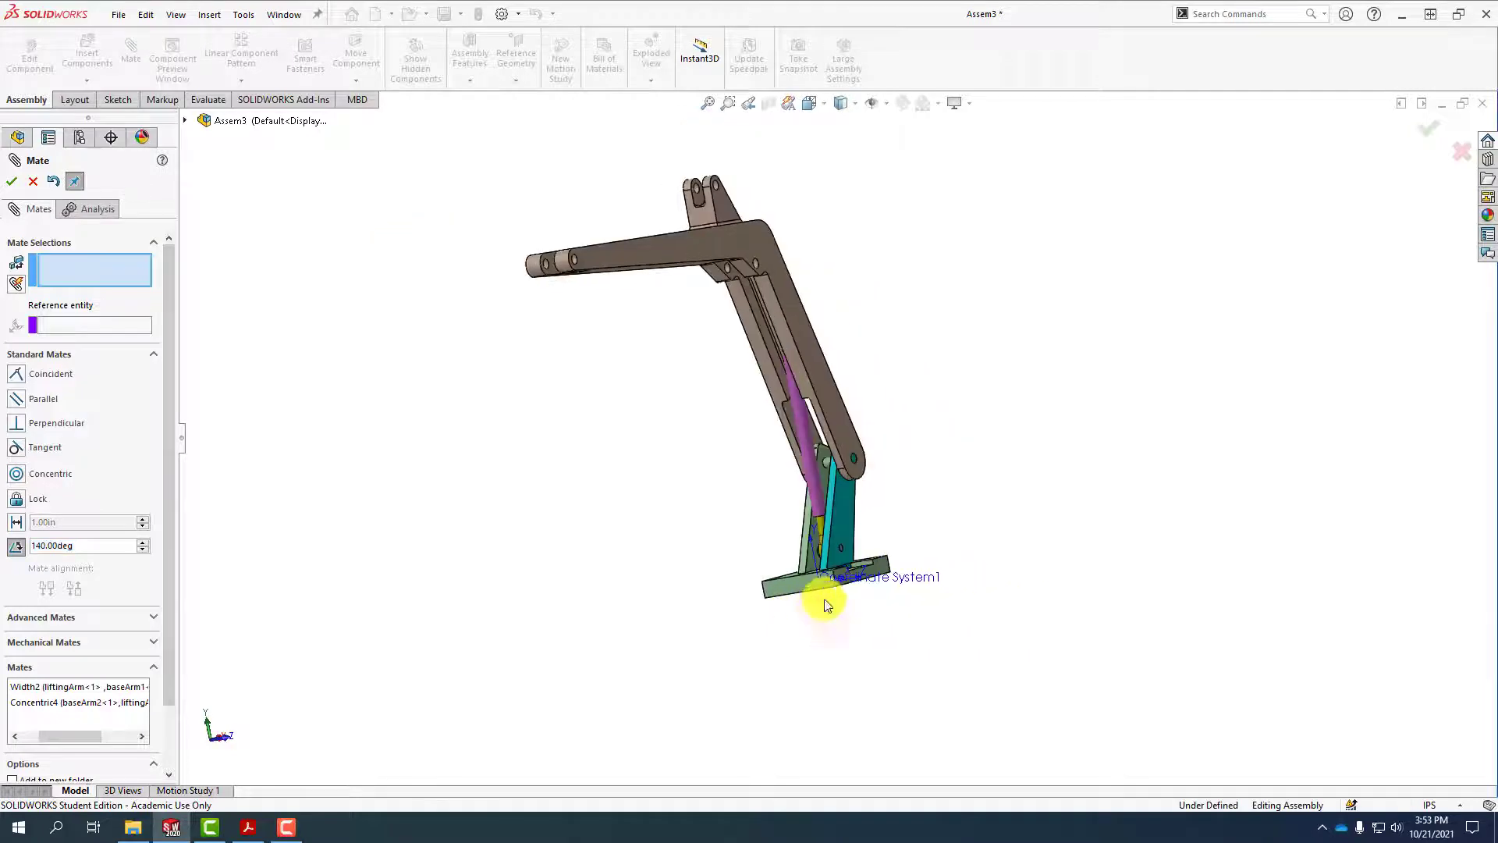
pyautogui.scroll(-2, 849, 480)
pyautogui.click(788, 479)
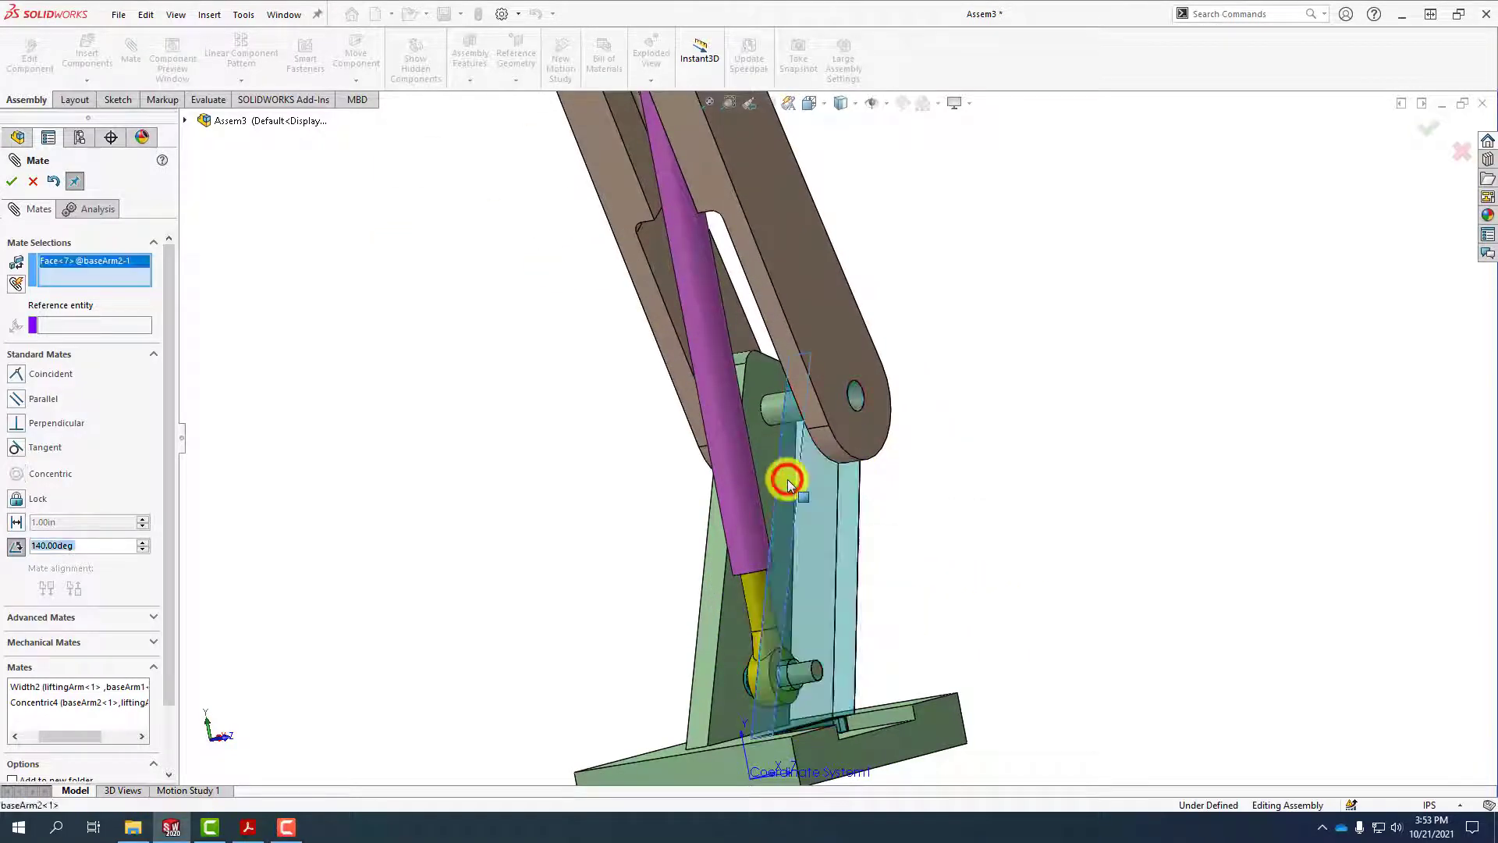
pyautogui.click(775, 311)
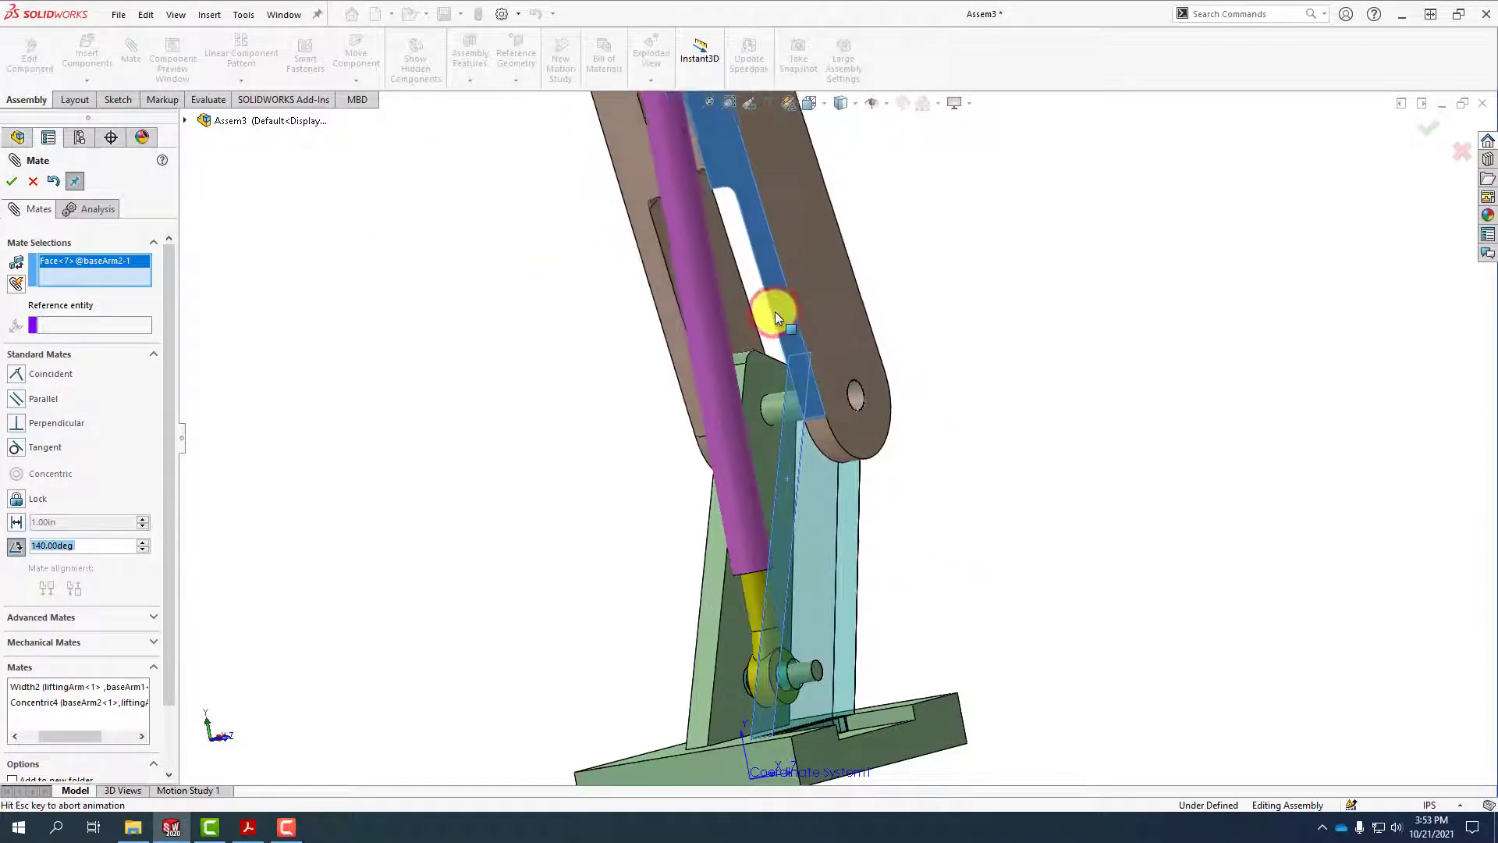
pyautogui.click(958, 292)
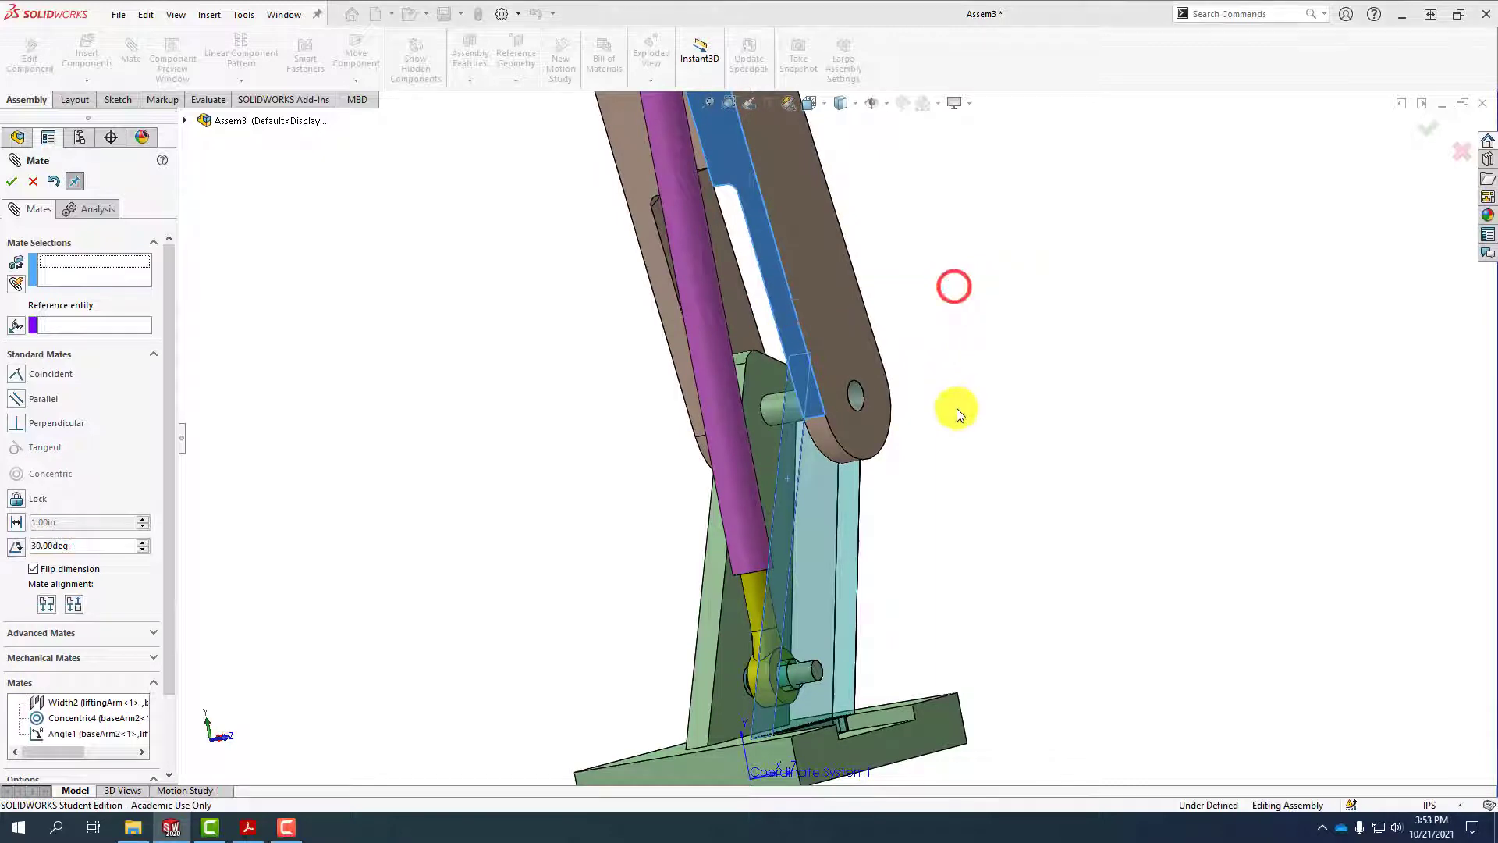
# Add a concentric mate between the round face of the cylinder's eye and the hole in the lifting arm's elbow bracket, and finish mating
pyautogui.scroll(3, 643, 458)
pyautogui.scroll(-4, 737, 279)
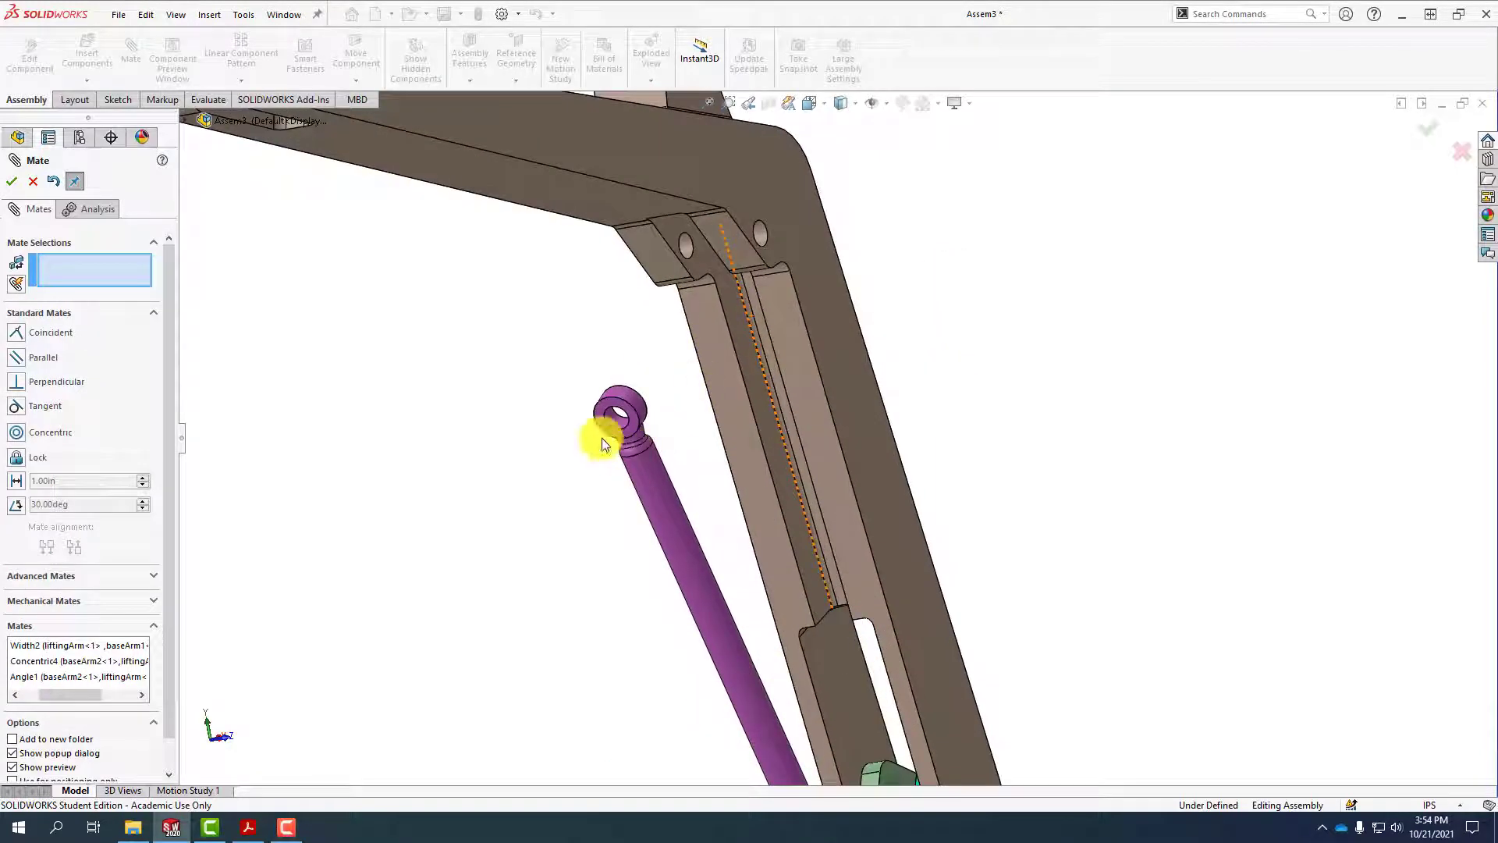
pyautogui.scroll(-2, 585, 419)
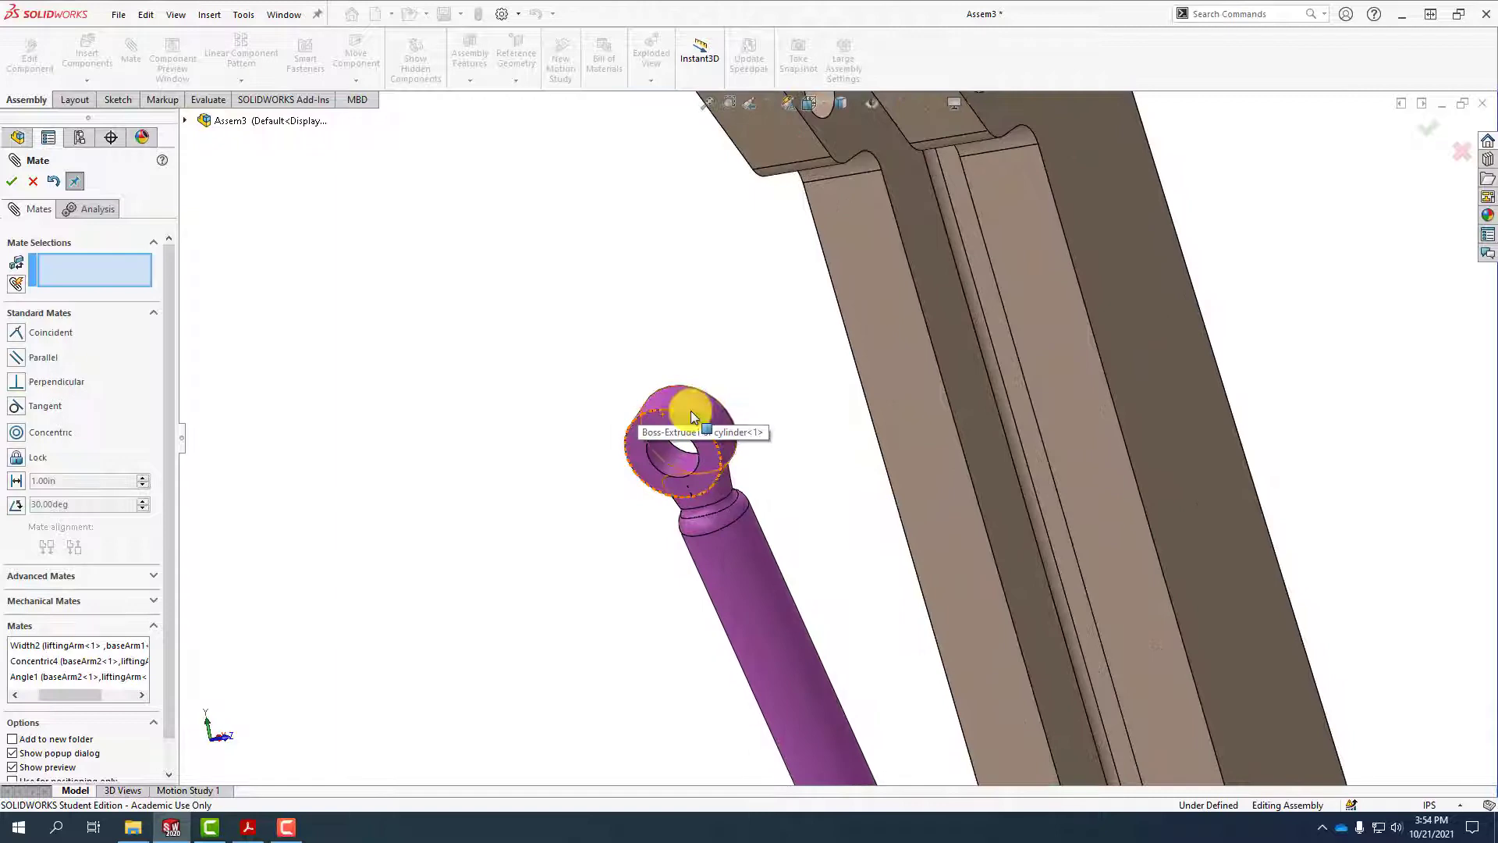
pyautogui.click(661, 428)
pyautogui.scroll(3, 541, 492)
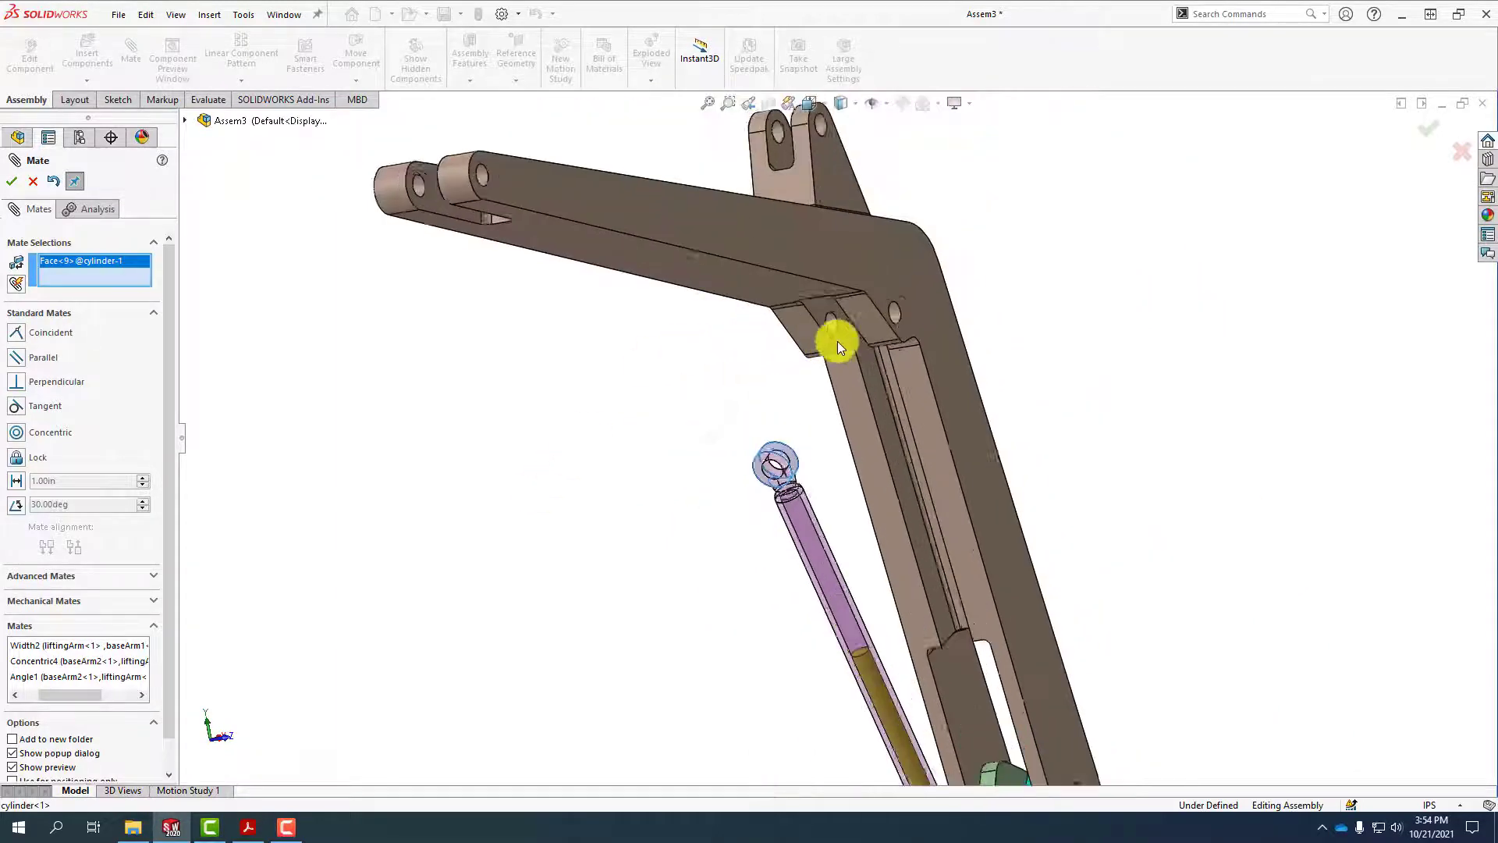
pyautogui.scroll(-4, 956, 325)
pyautogui.click(981, 310)
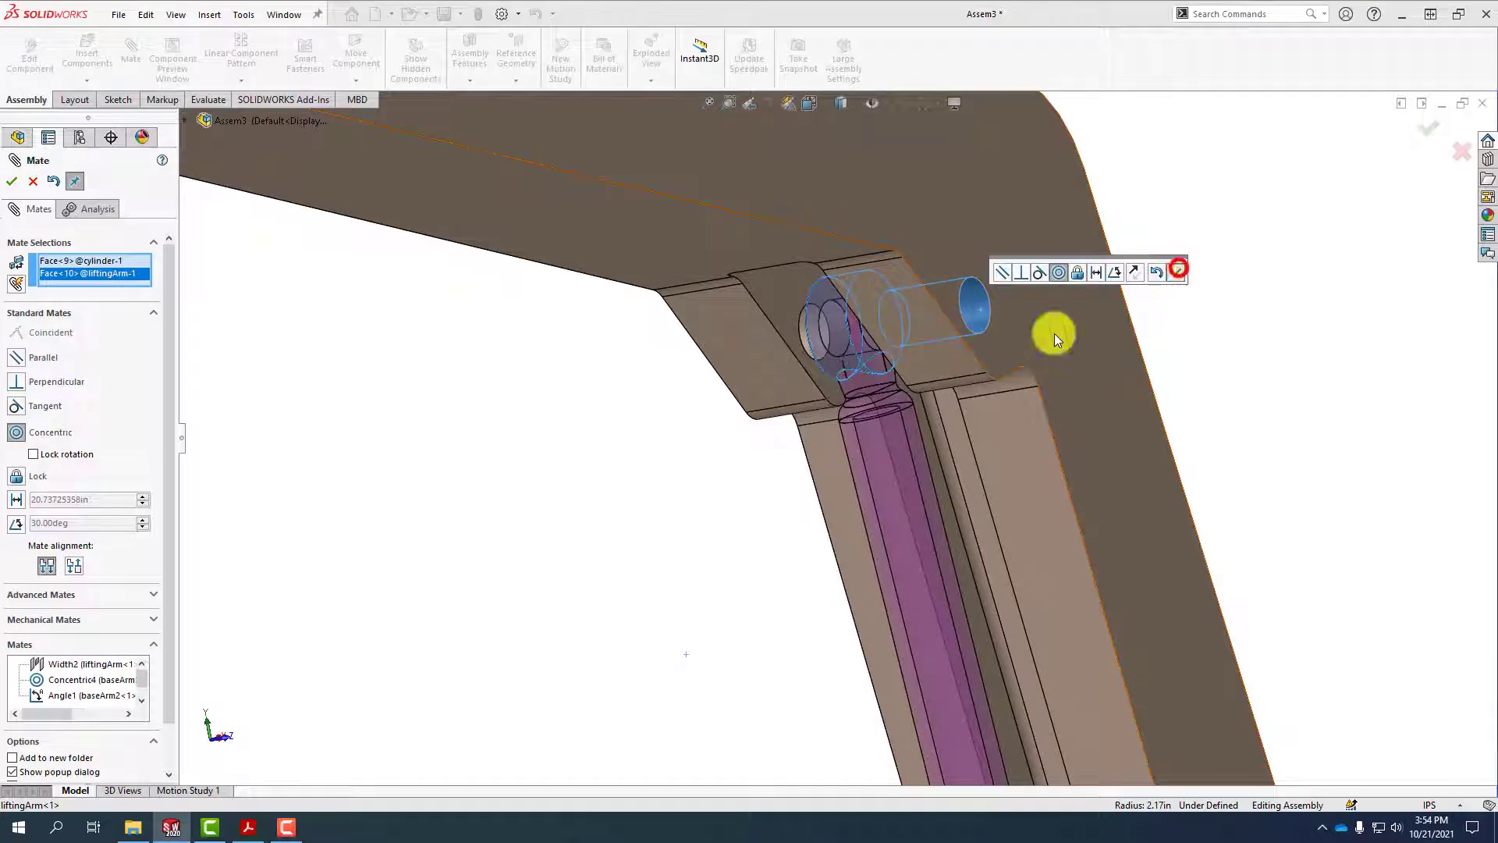
pyautogui.click(1177, 275)
pyautogui.scroll(5, 831, 471)
pyautogui.scroll(2, 831, 471)
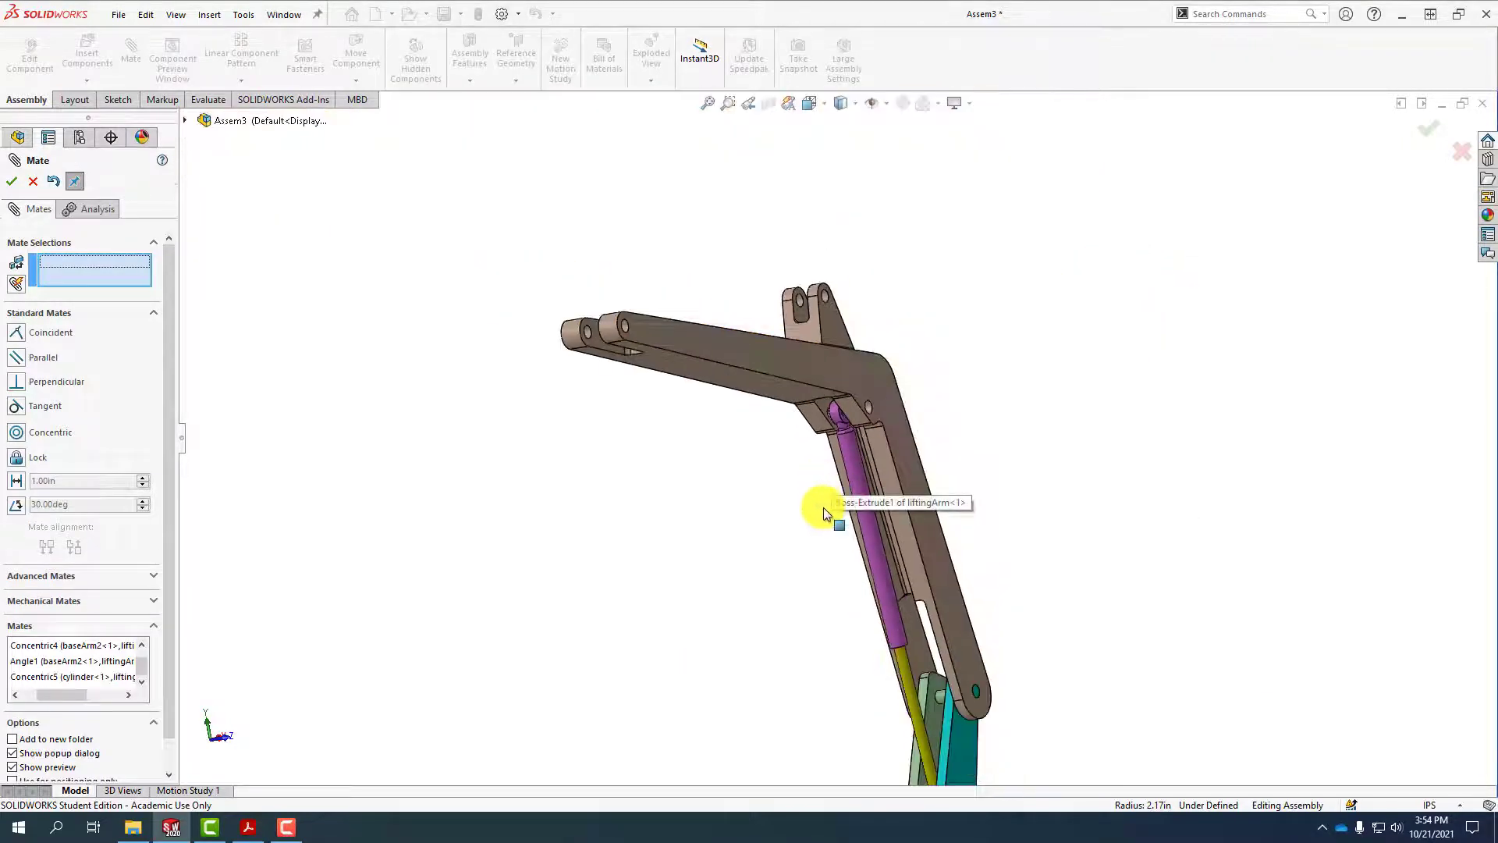
pyautogui.click(11, 182)
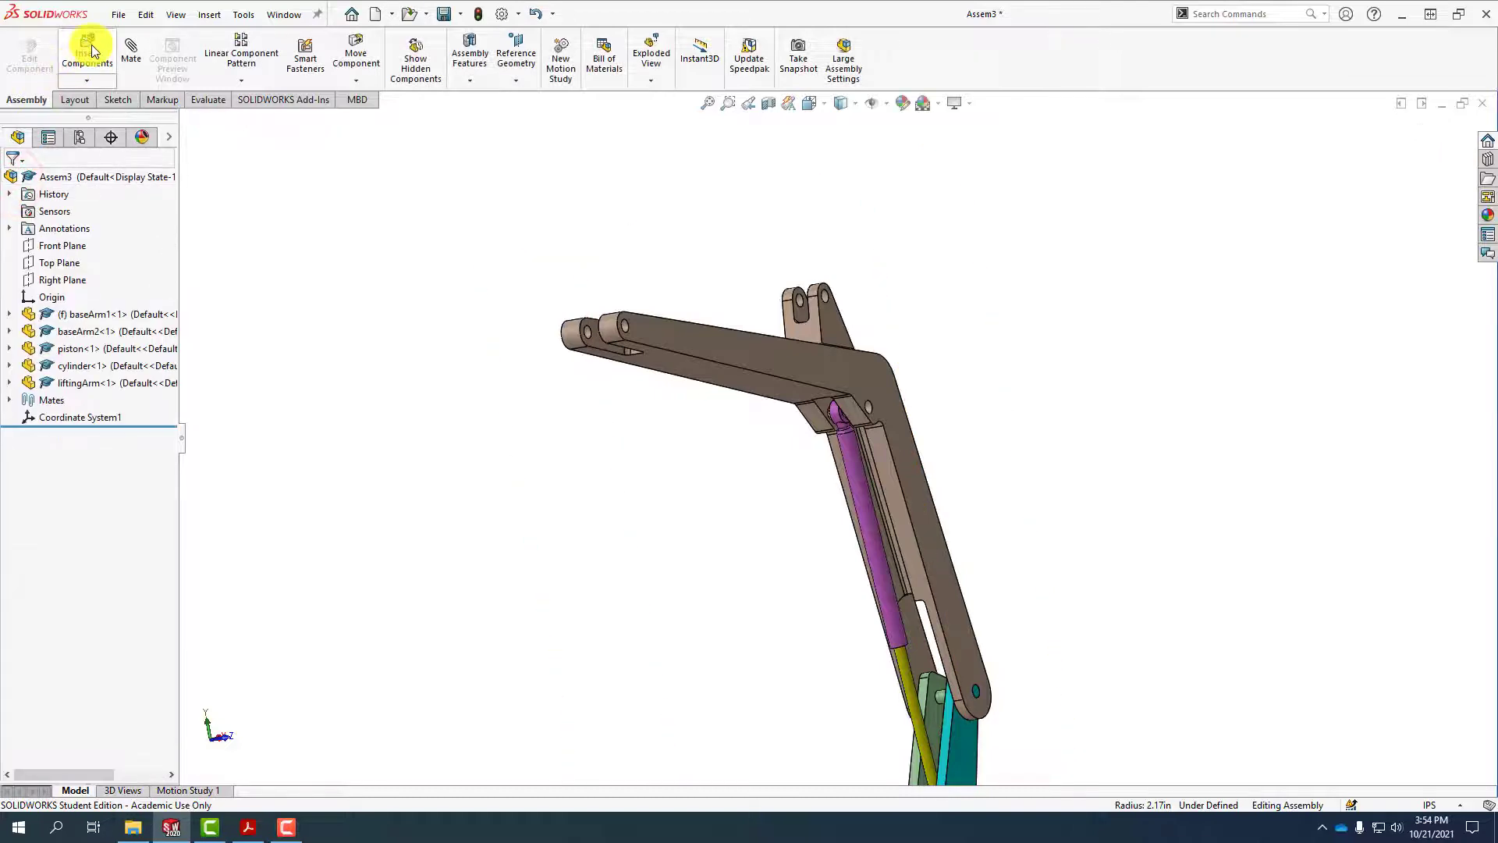
# Insert one pin part into the assembly and place it in the open space beside the lifting arm
pyautogui.click(92, 48)
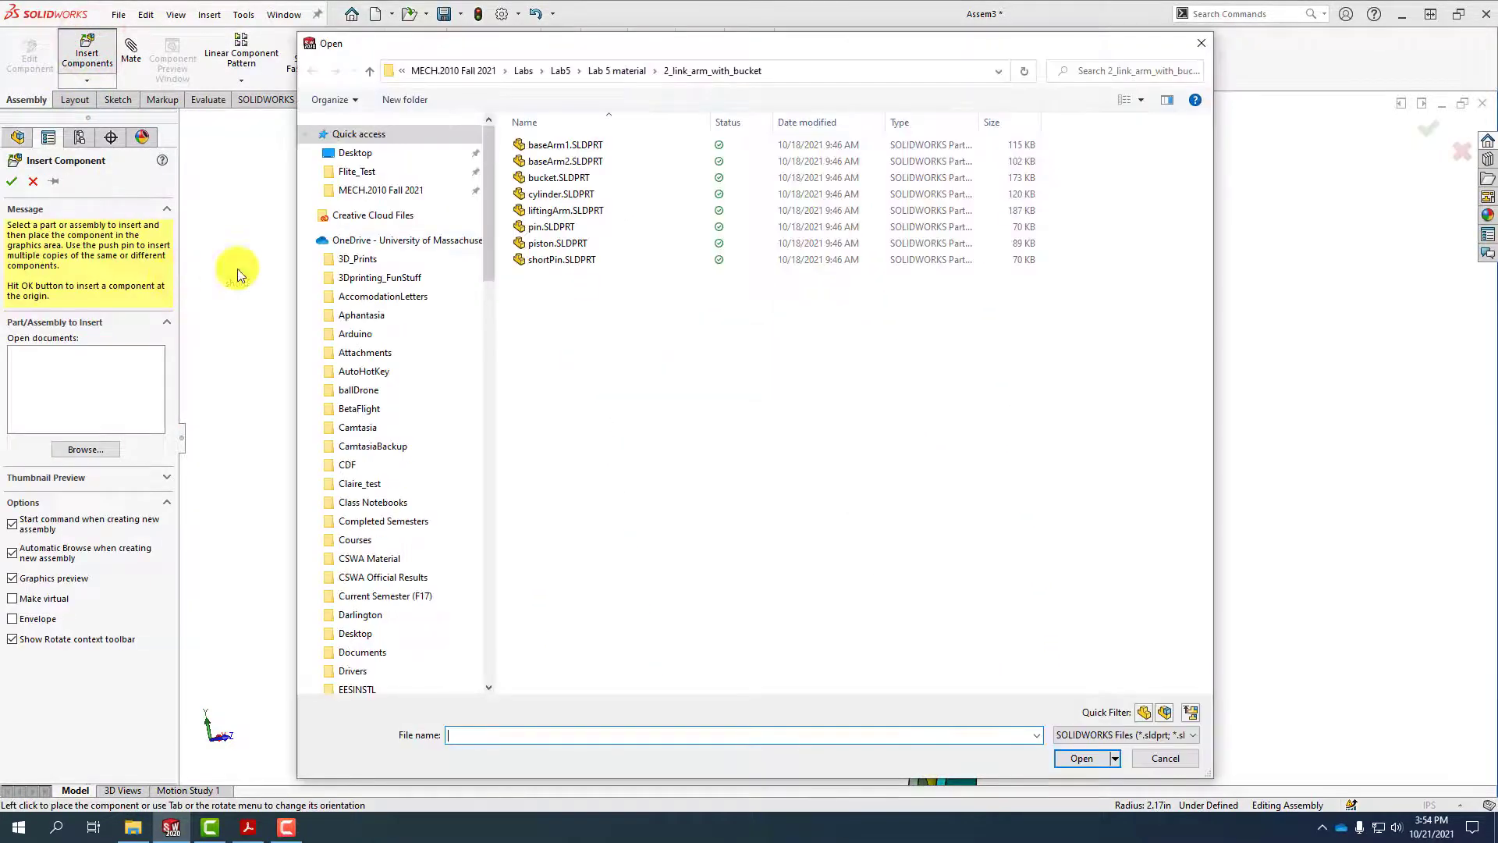
pyautogui.click(561, 227)
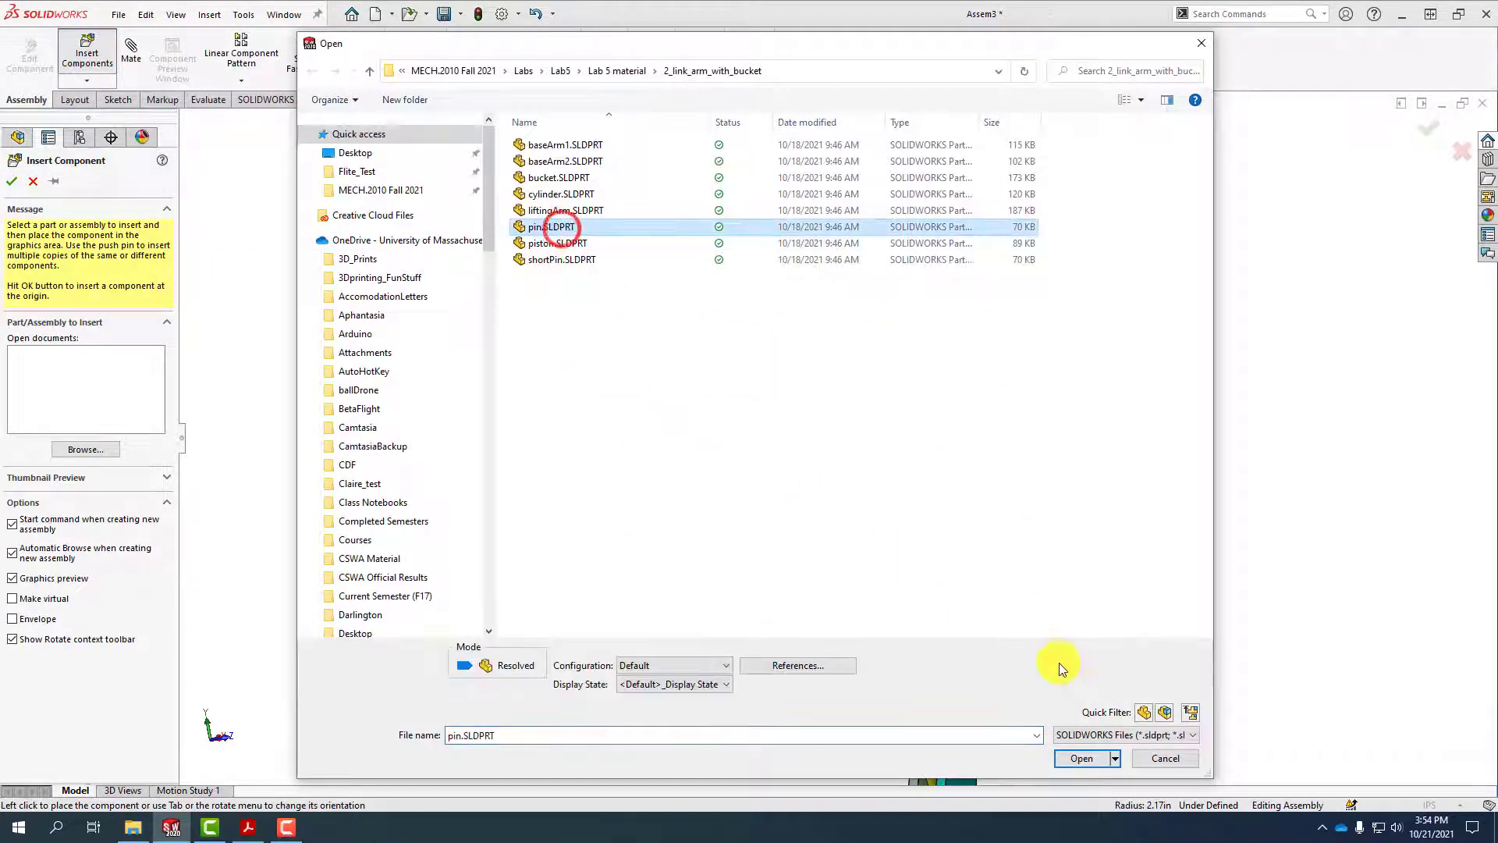
pyautogui.click(1070, 757)
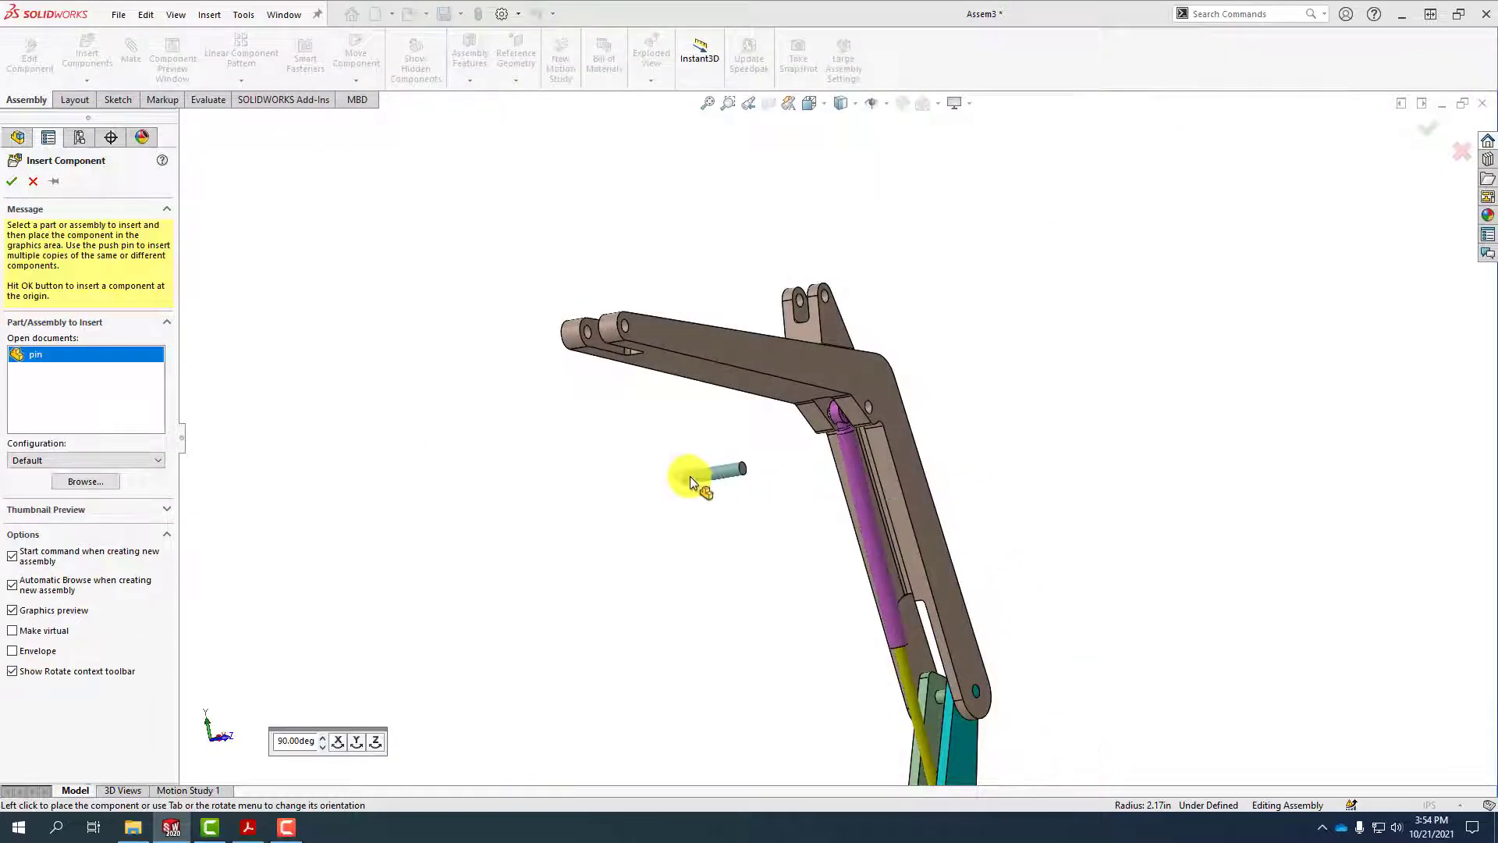
pyautogui.click(693, 469)
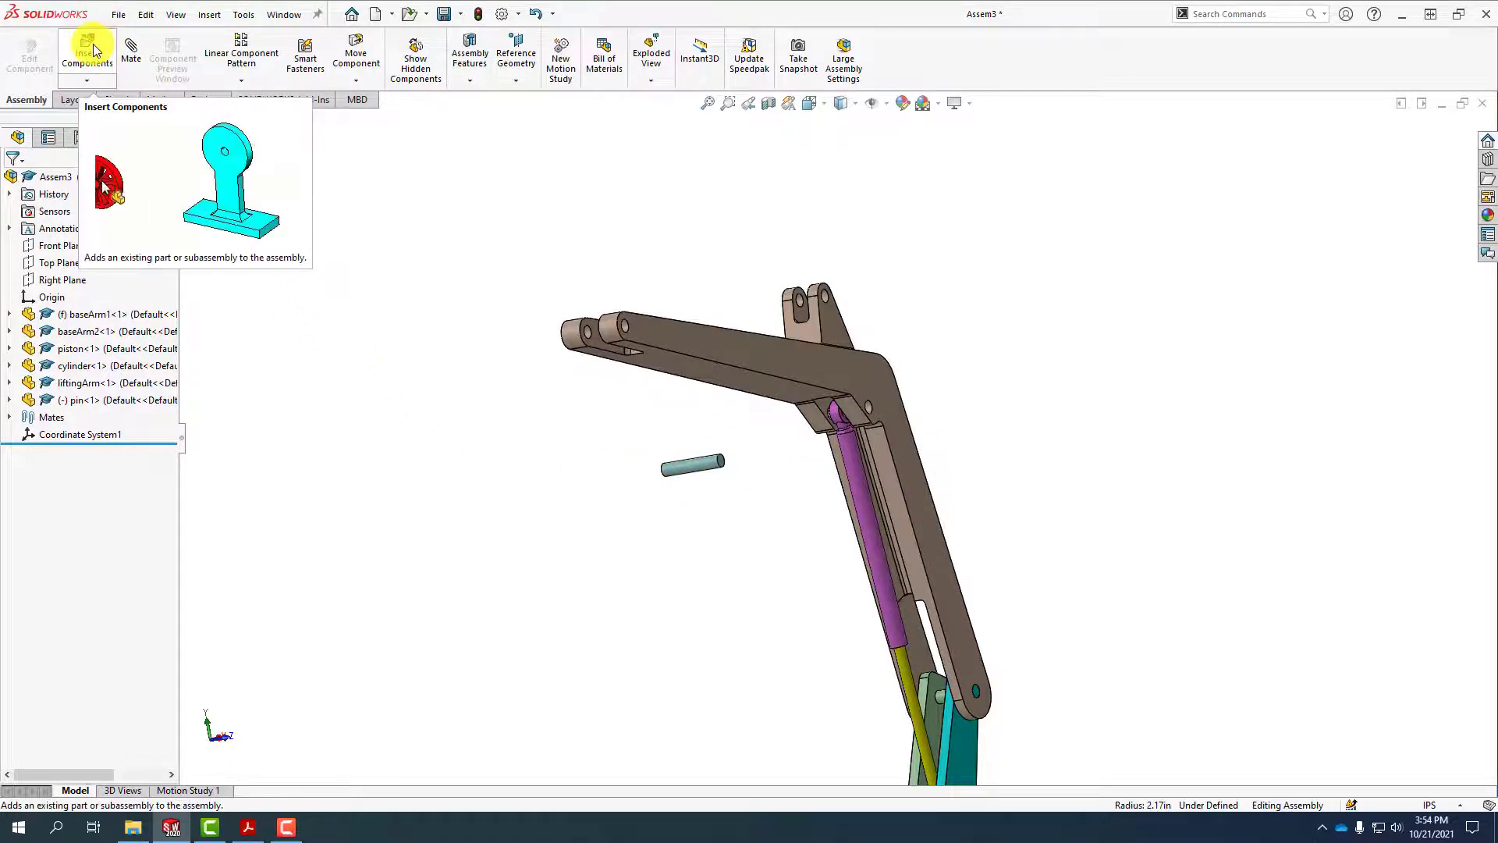
# Start a hinge mate, choosing the lifting arm's elbow bracket hole and the pin's cylindrical face as the concentric selections
pyautogui.click(132, 50)
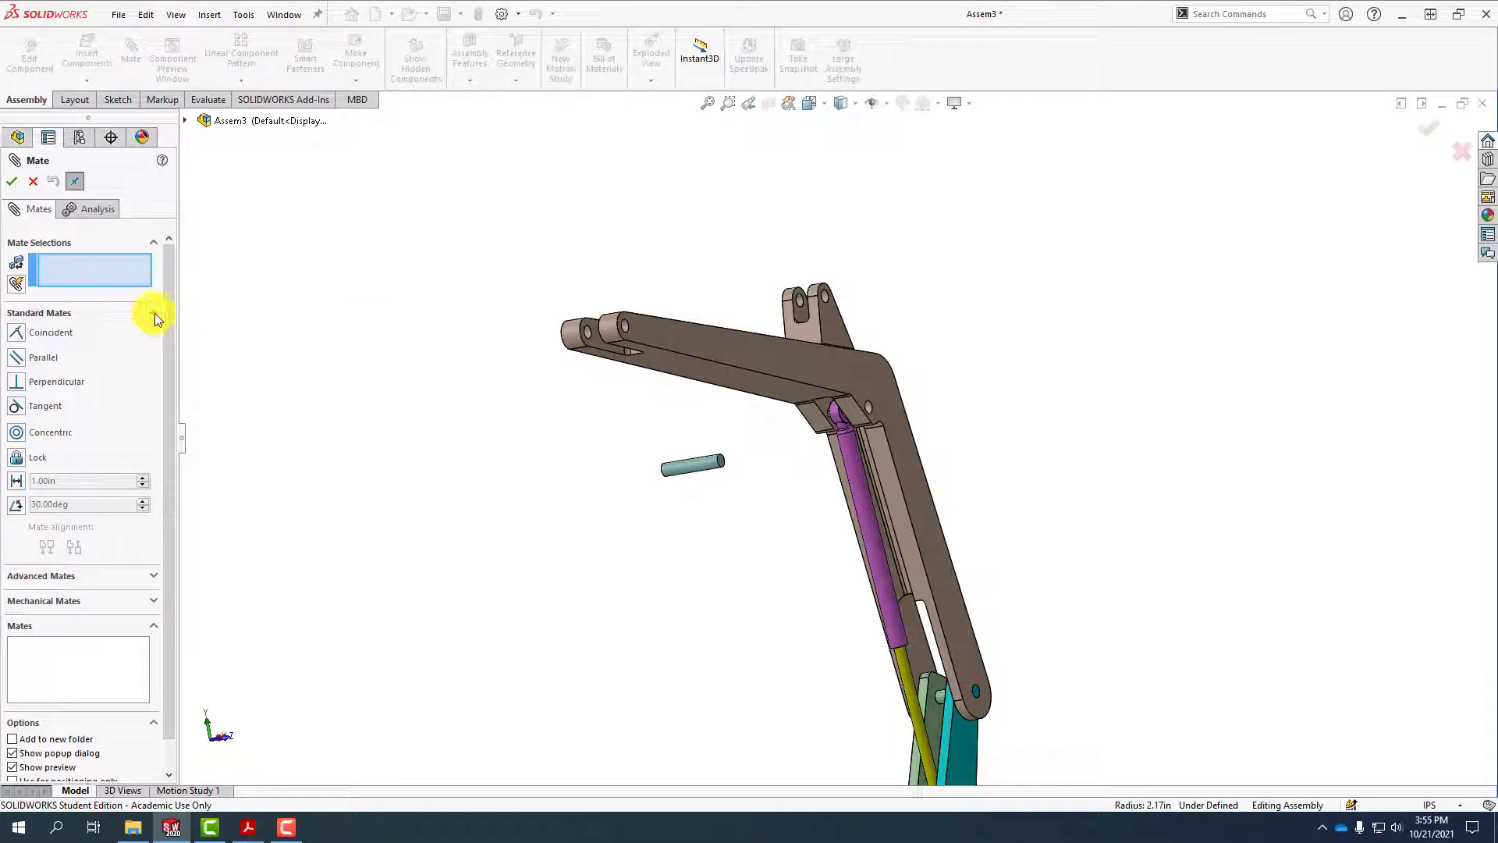
pyautogui.click(153, 312)
pyautogui.click(153, 357)
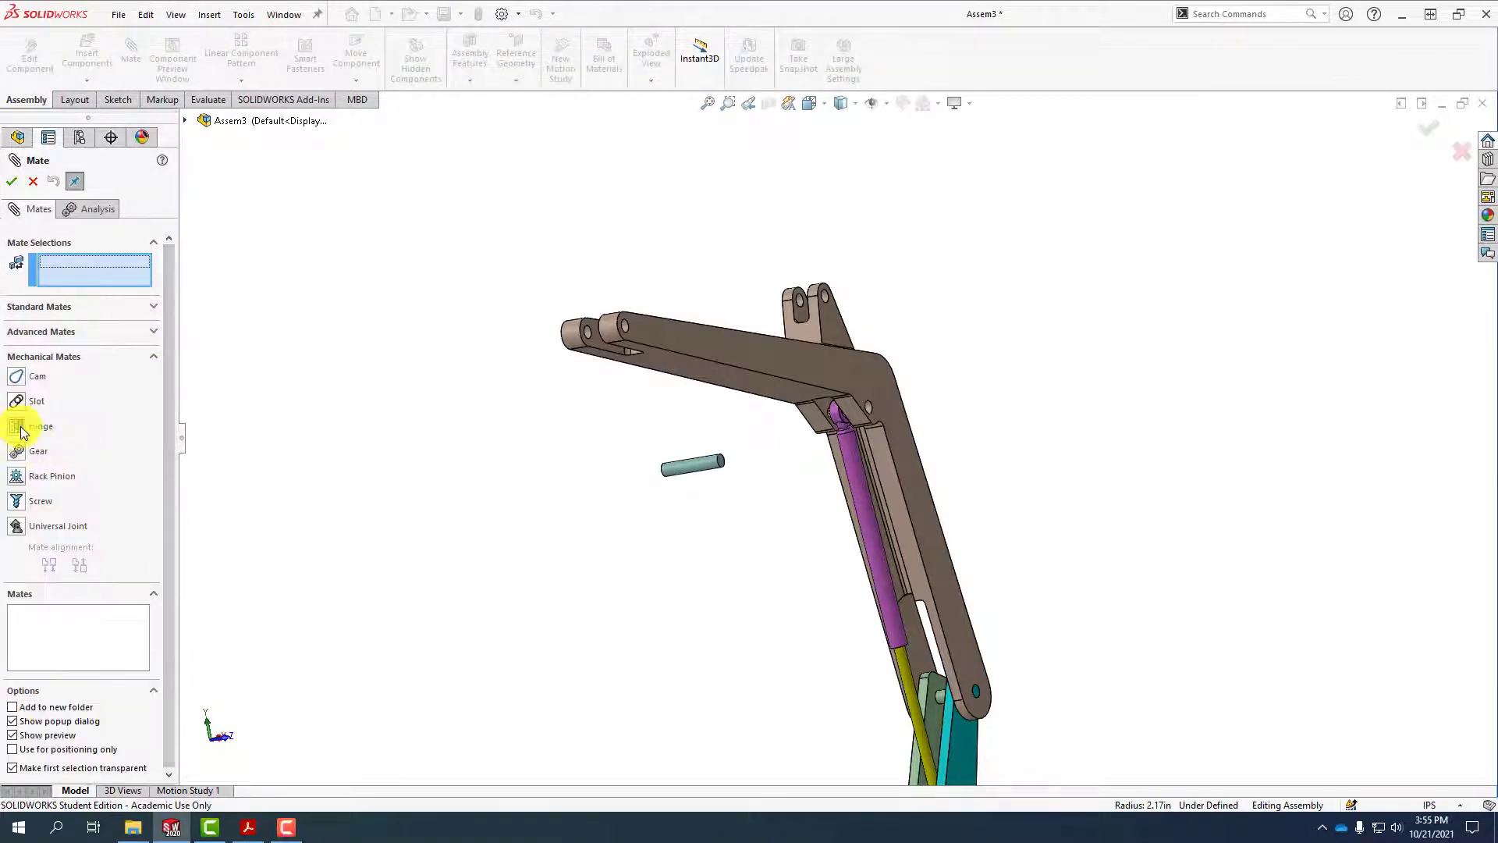
pyautogui.click(22, 427)
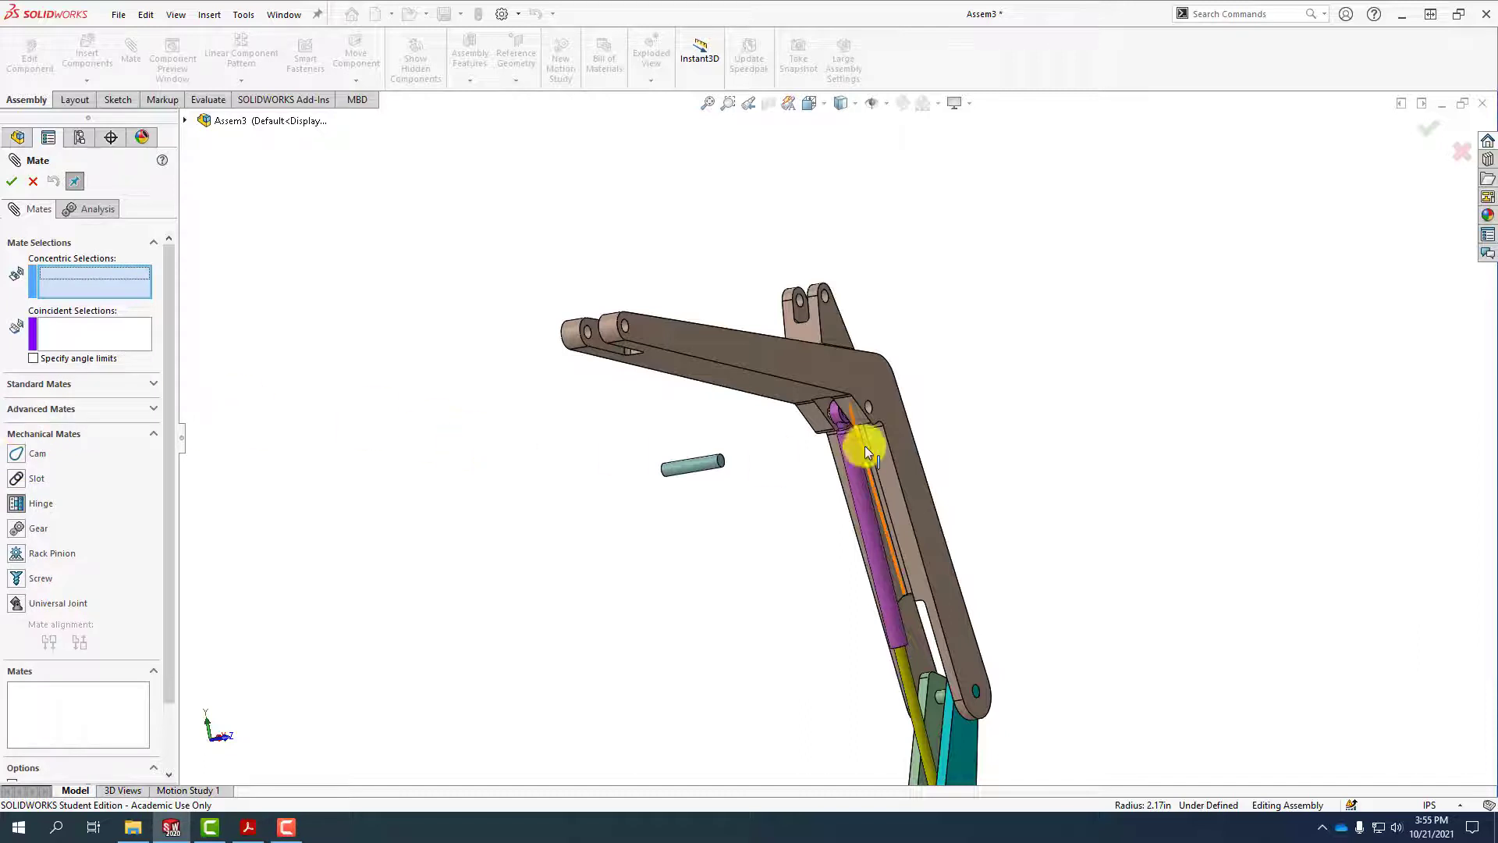
pyautogui.scroll(-5, 858, 444)
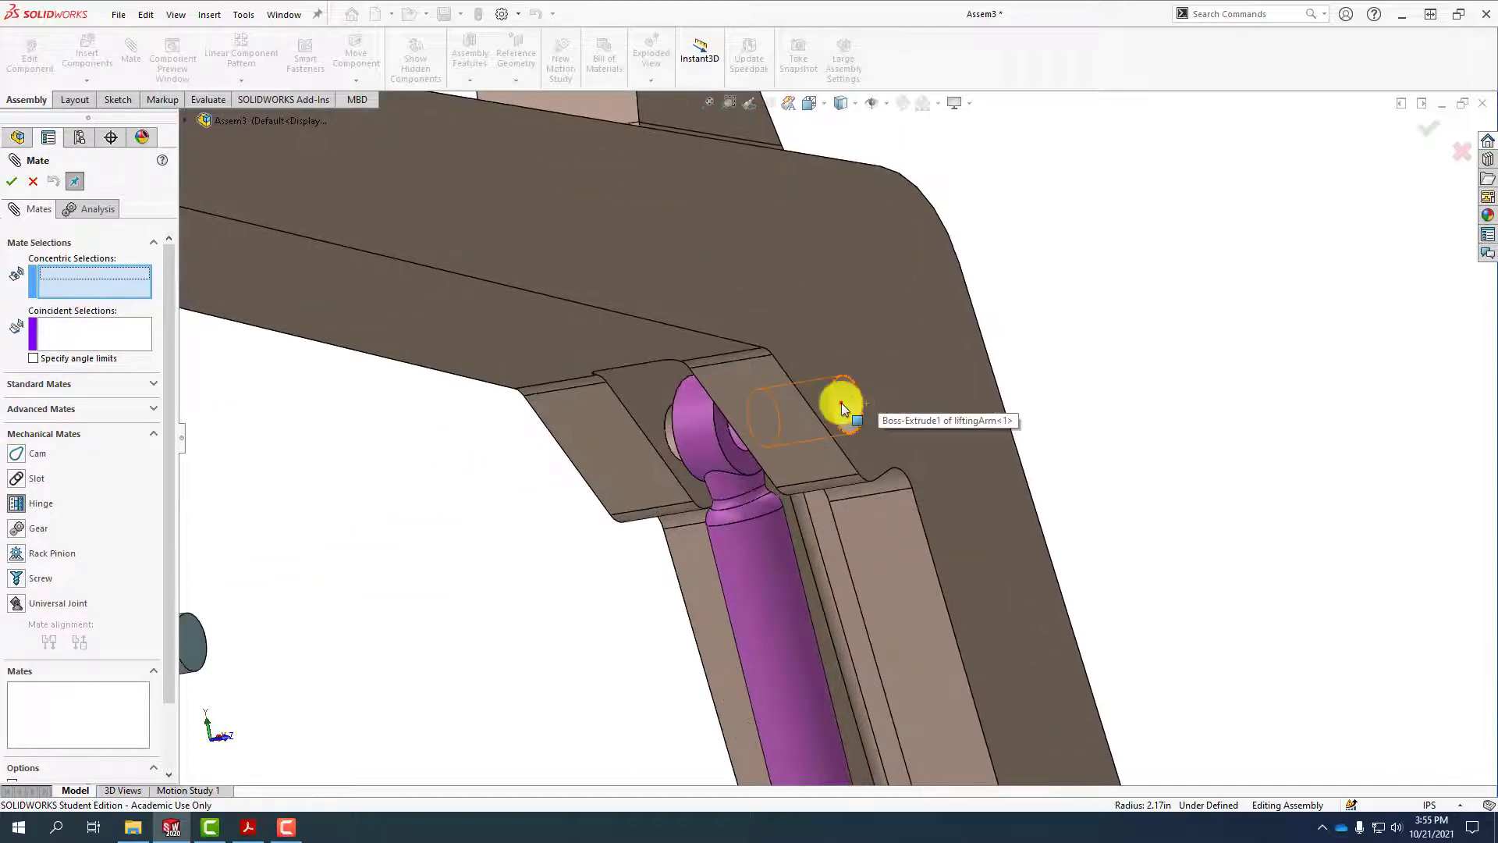
pyautogui.click(841, 402)
pyautogui.scroll(5, 836, 415)
pyautogui.click(573, 509)
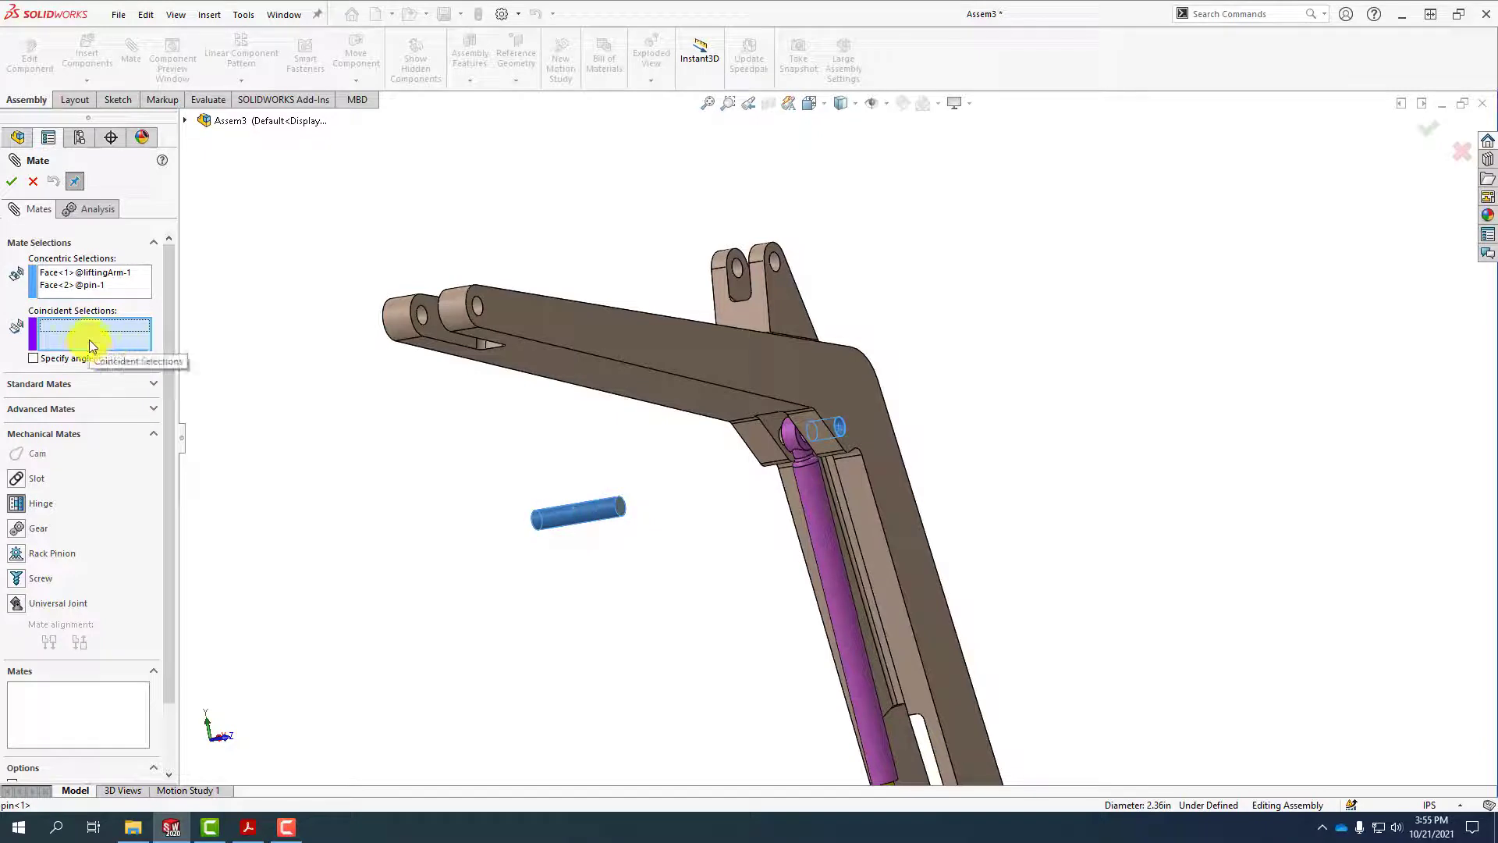
# Make the pin's end face and the lifting arm's outer side face the hinge's coincident selections, accept the hinge and finish mating
pyautogui.scroll(-3, 726, 461)
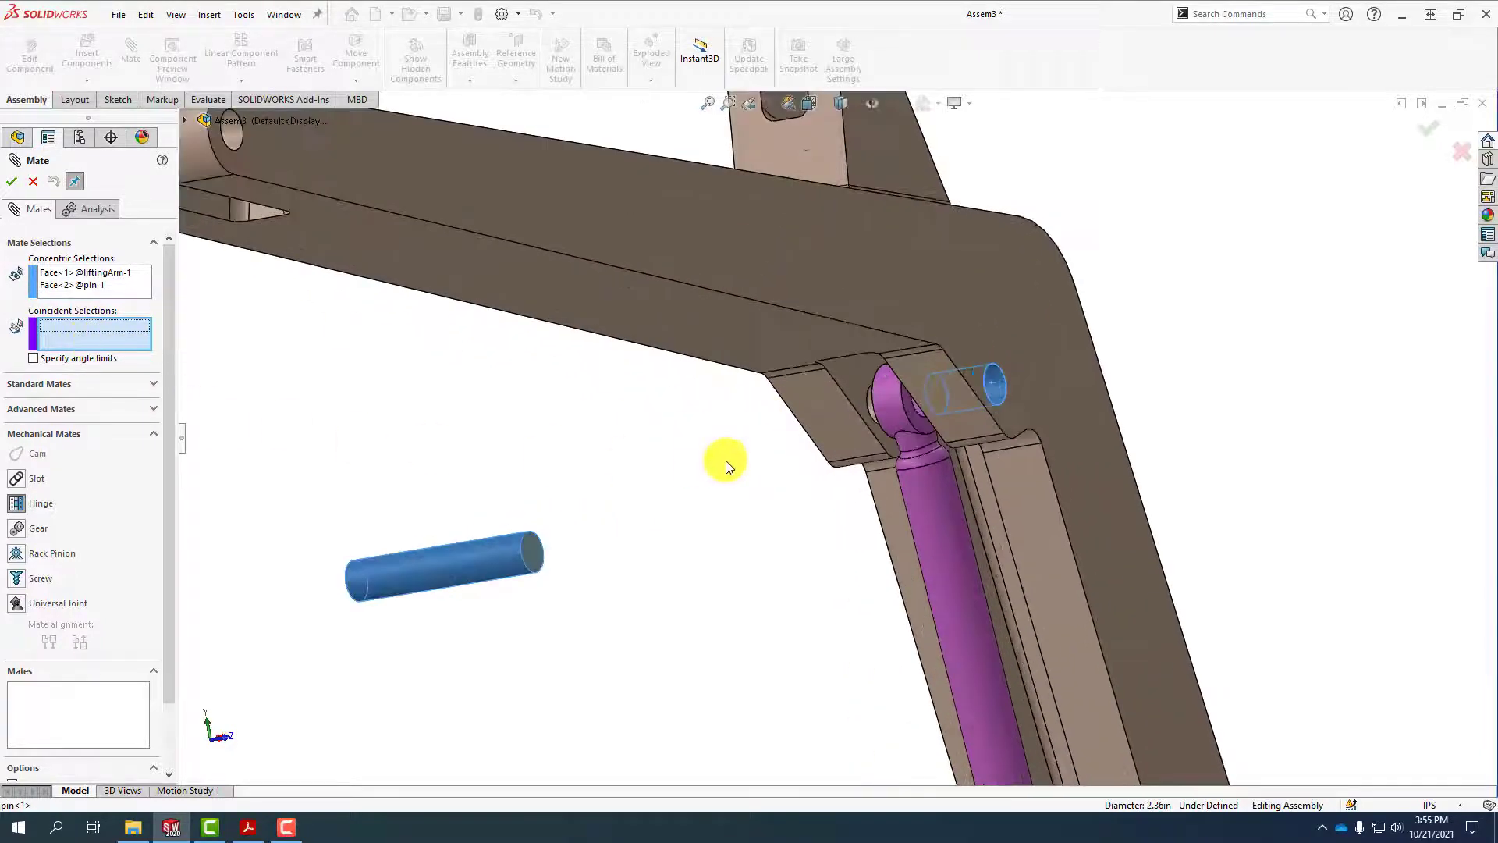
pyautogui.click(535, 554)
pyautogui.click(1051, 365)
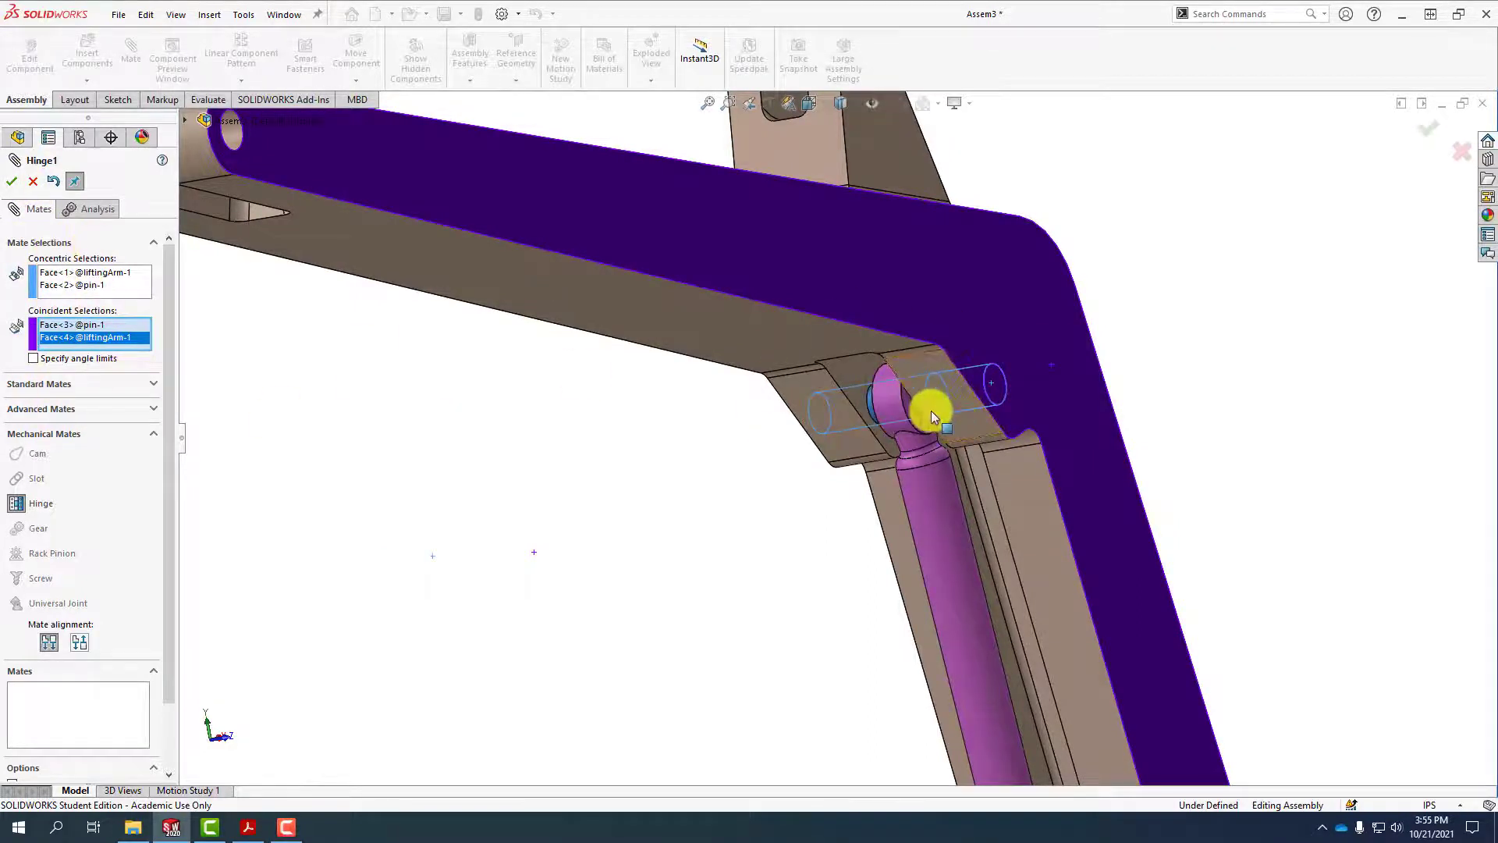
pyautogui.click(13, 181)
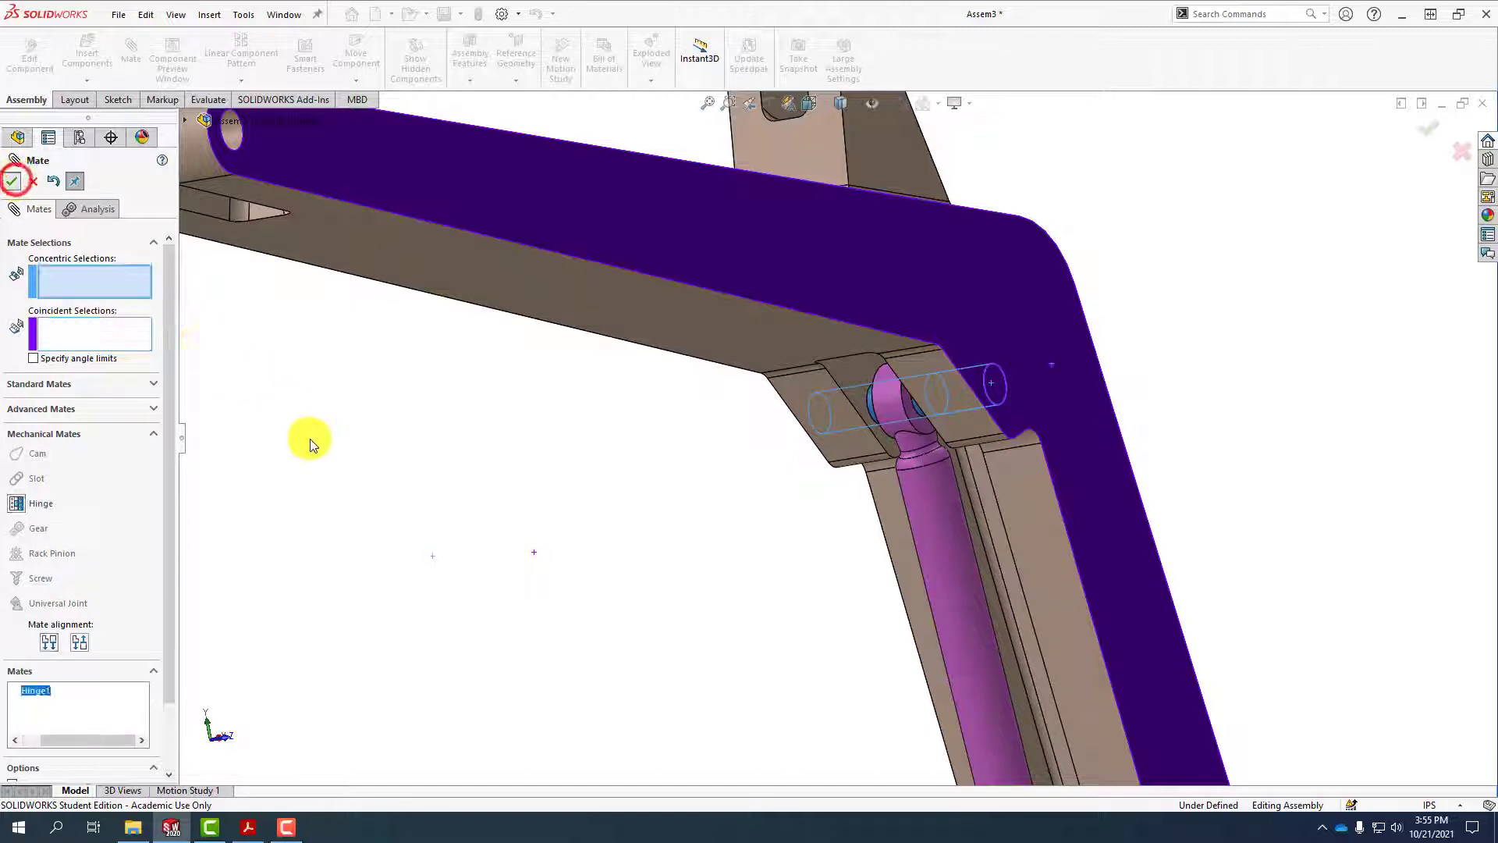
pyautogui.press('z')
pyautogui.press('z')
pyautogui.press('z')
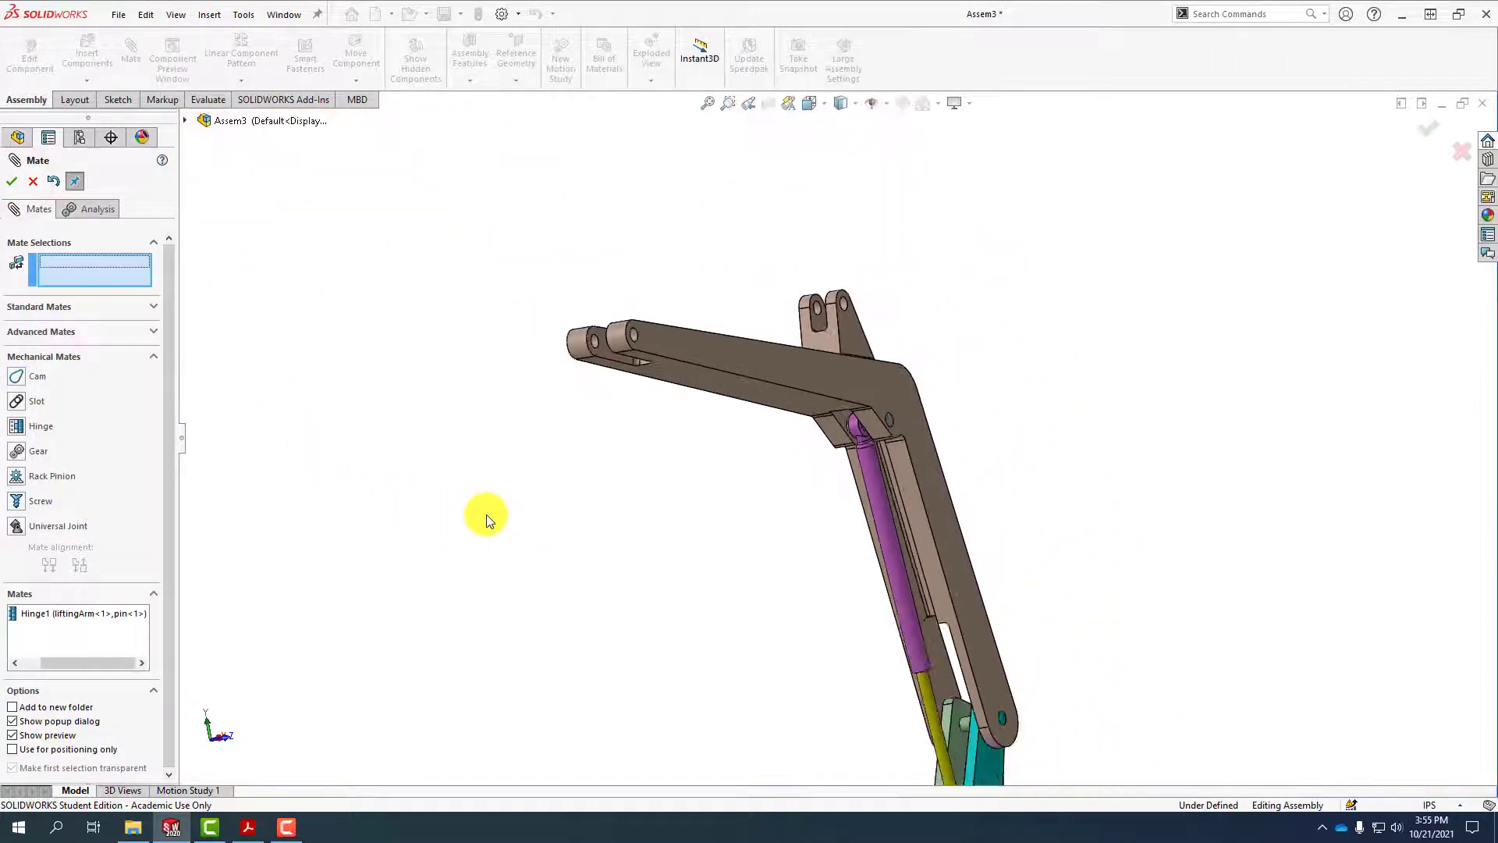
pyautogui.scroll(-2, 648, 605)
pyautogui.scroll(-1, 820, 485)
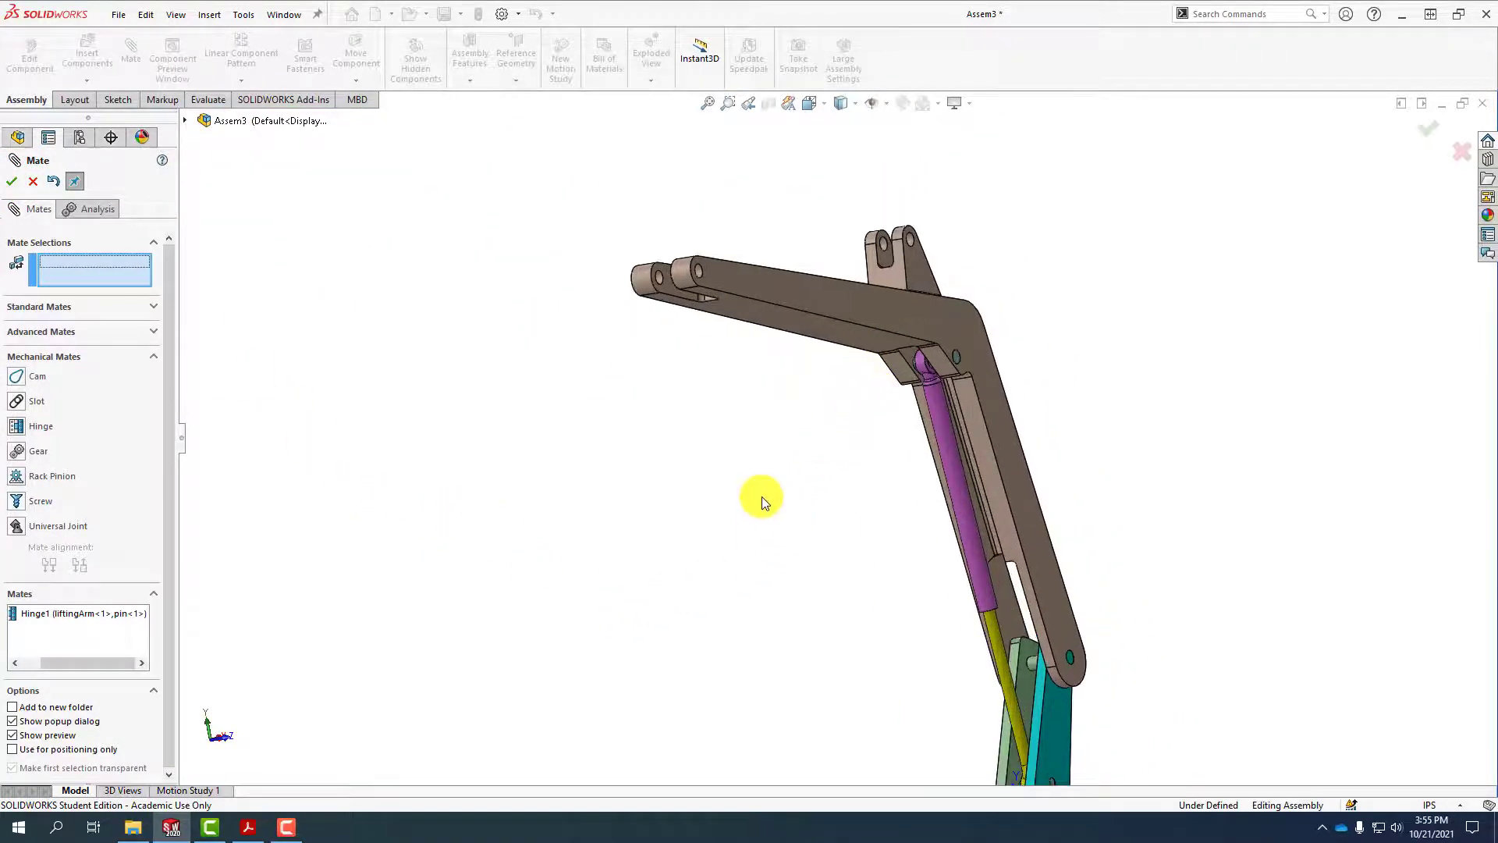
pyautogui.scroll(2, 762, 497)
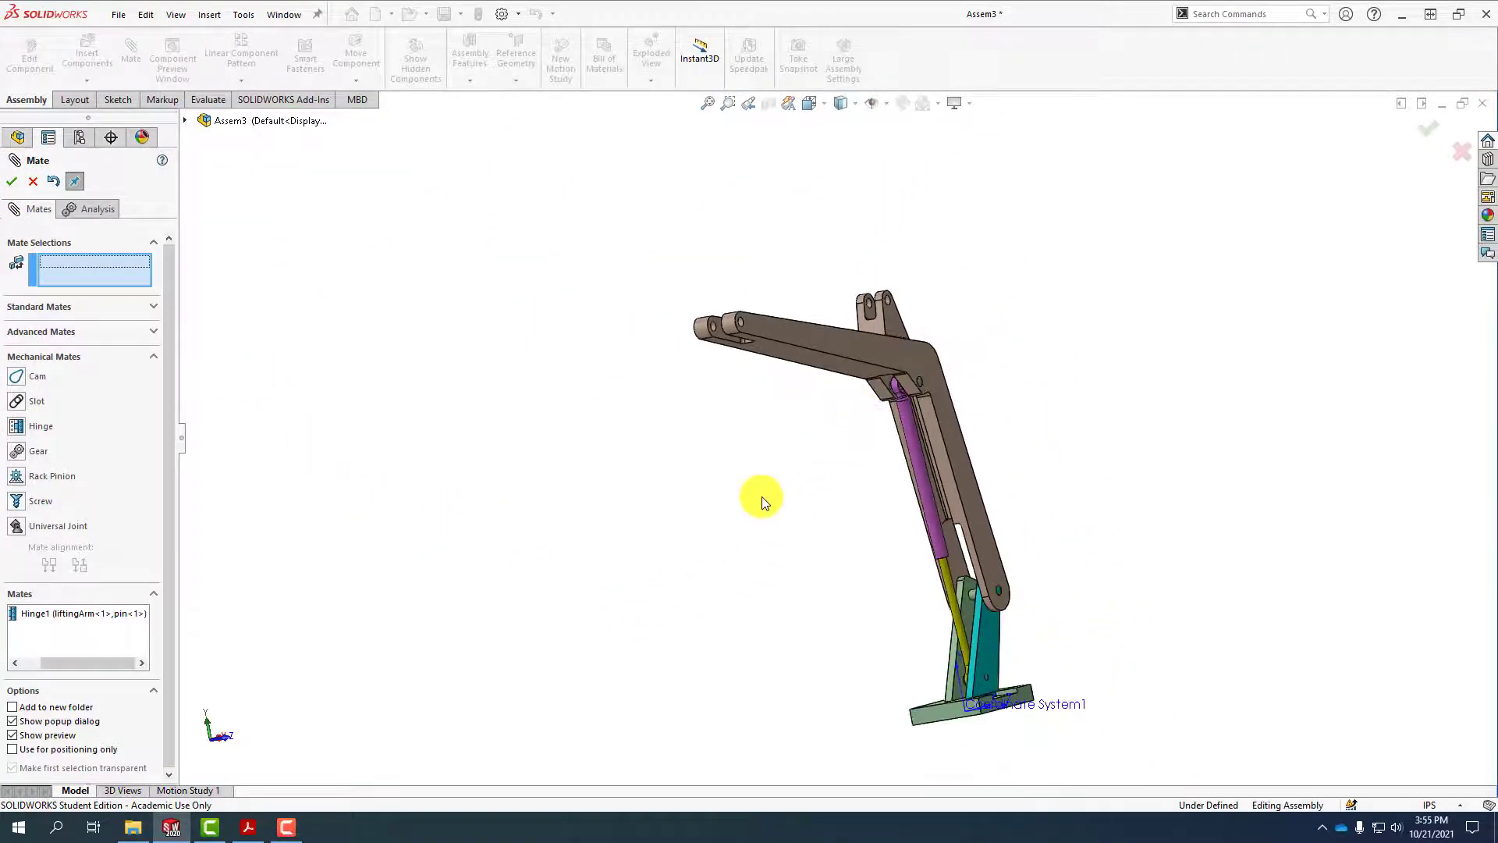
pyautogui.click(19, 184)
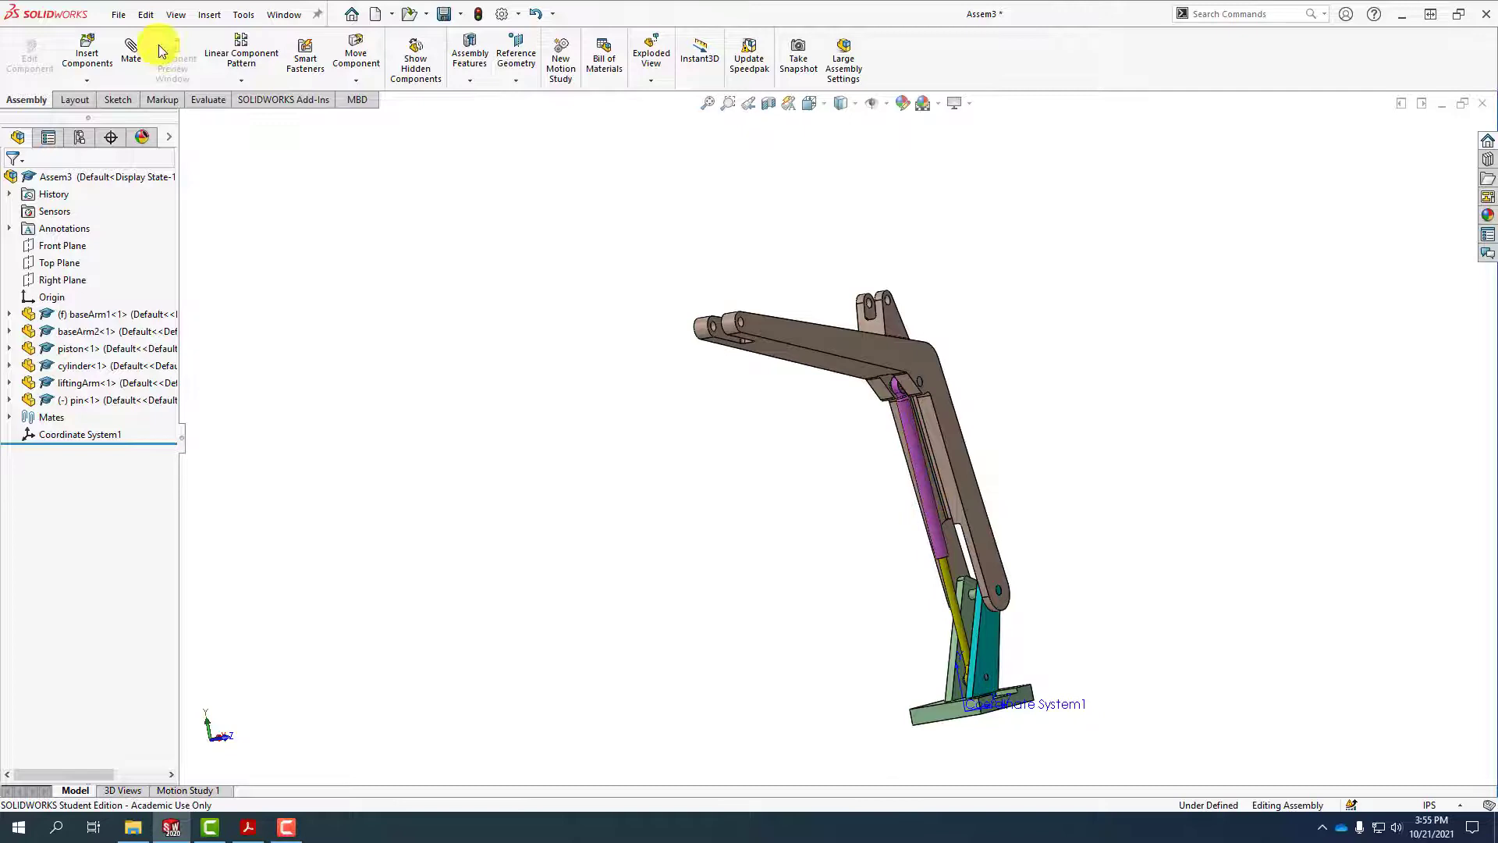
# Insert a second cylinder and a second piston together, placing them side by side in front of the lifting arm
pyautogui.click(88, 45)
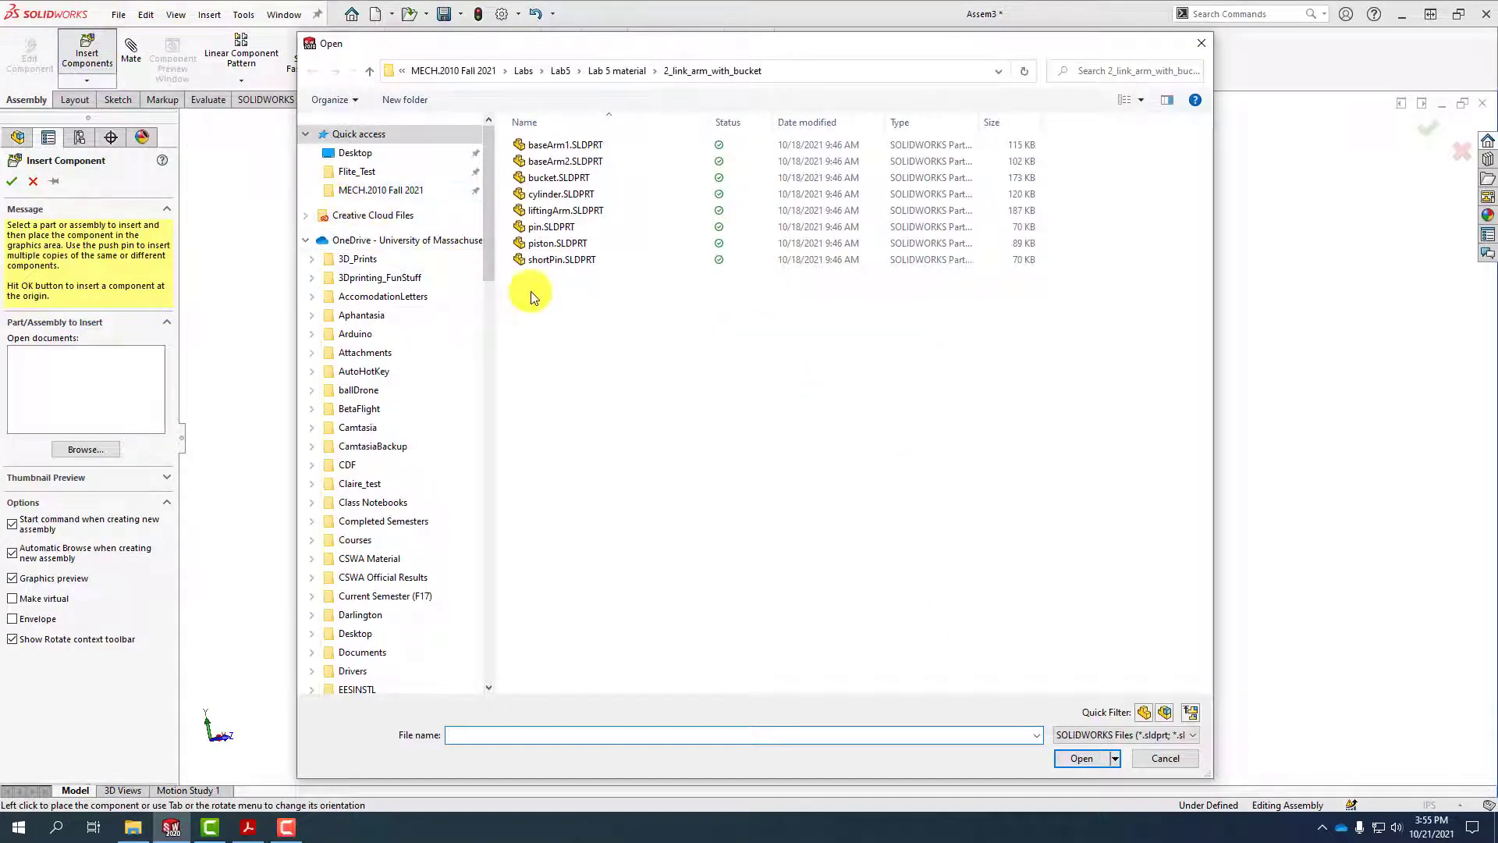
pyautogui.click(545, 195)
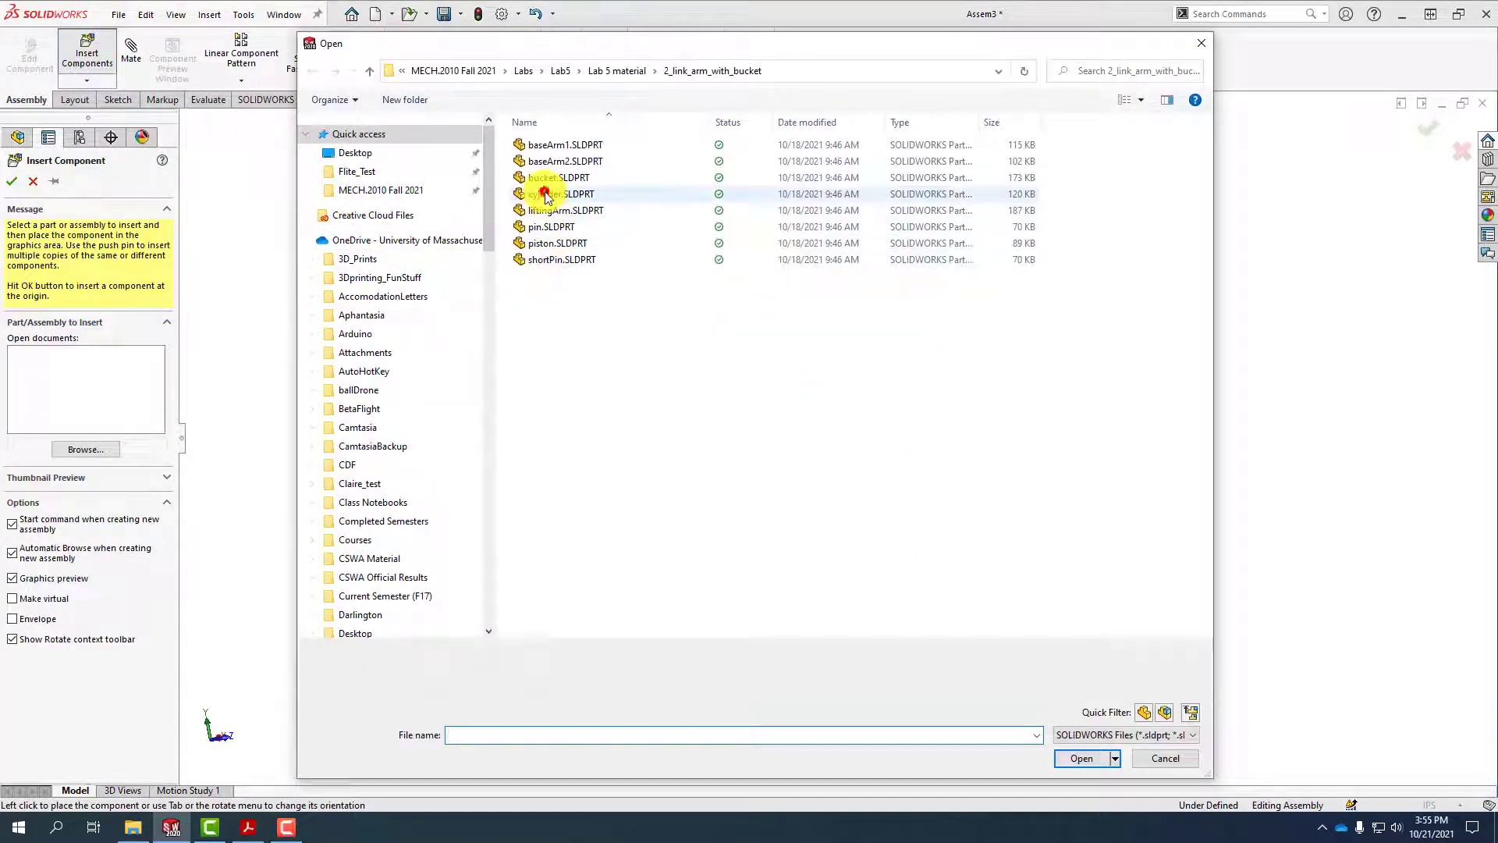
pyautogui.keyDown('ctrl'); pyautogui.click(539, 244); pyautogui.keyUp('ctrl')
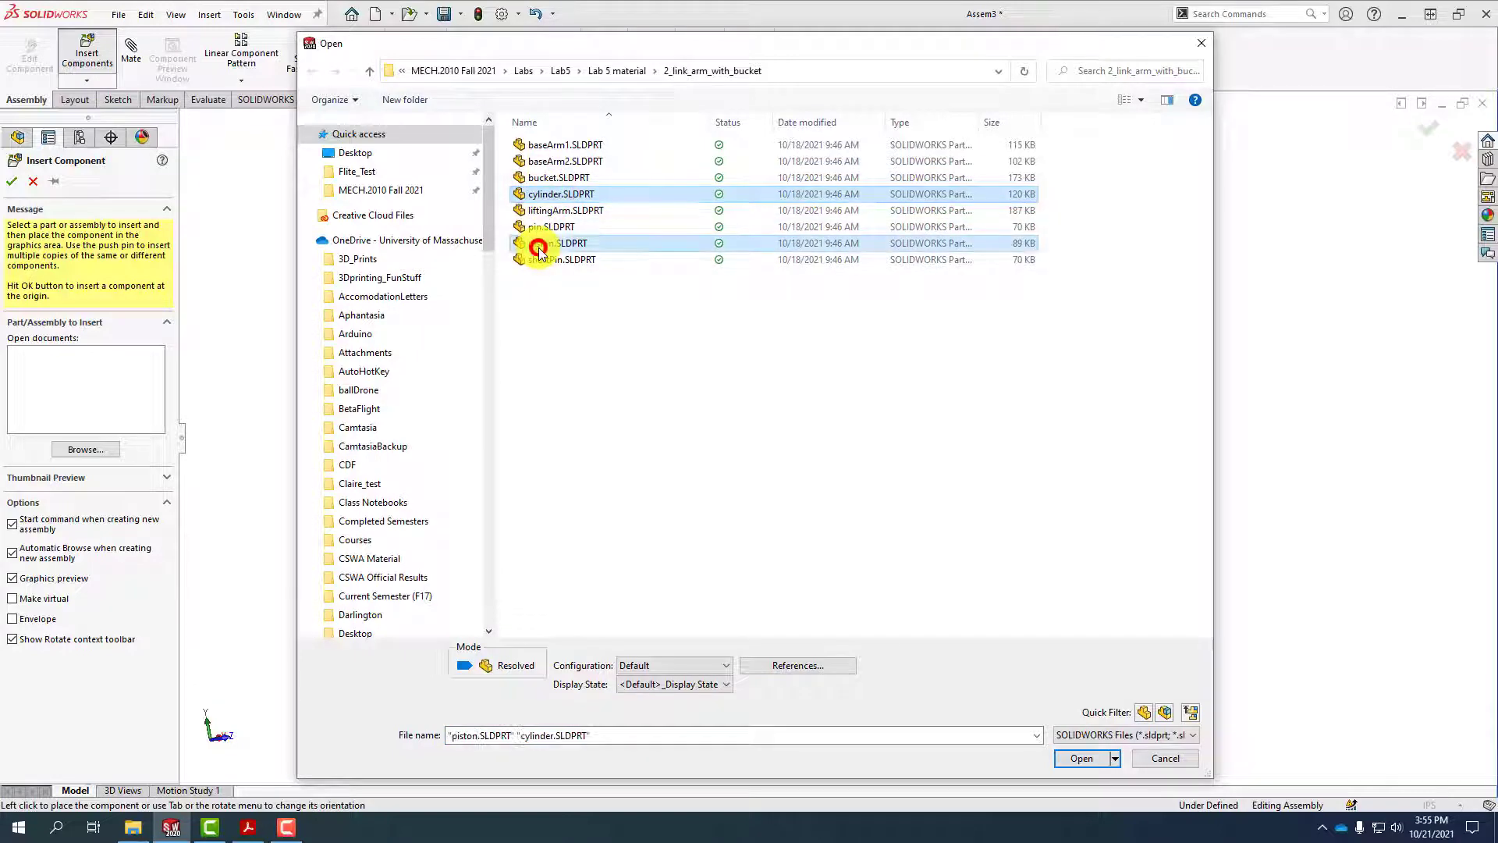
pyautogui.click(1081, 759)
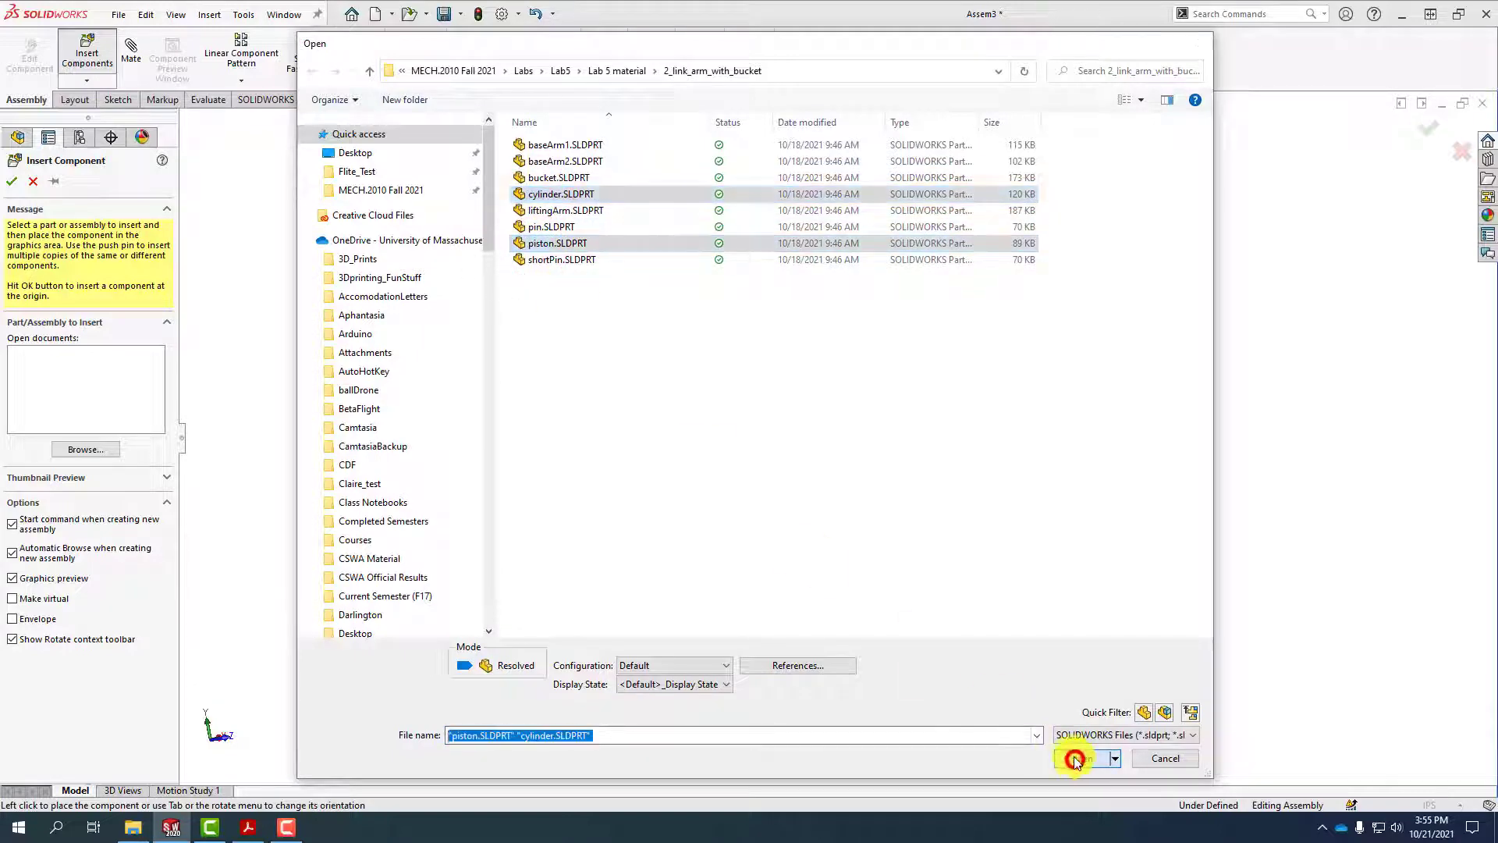
pyautogui.click(640, 362)
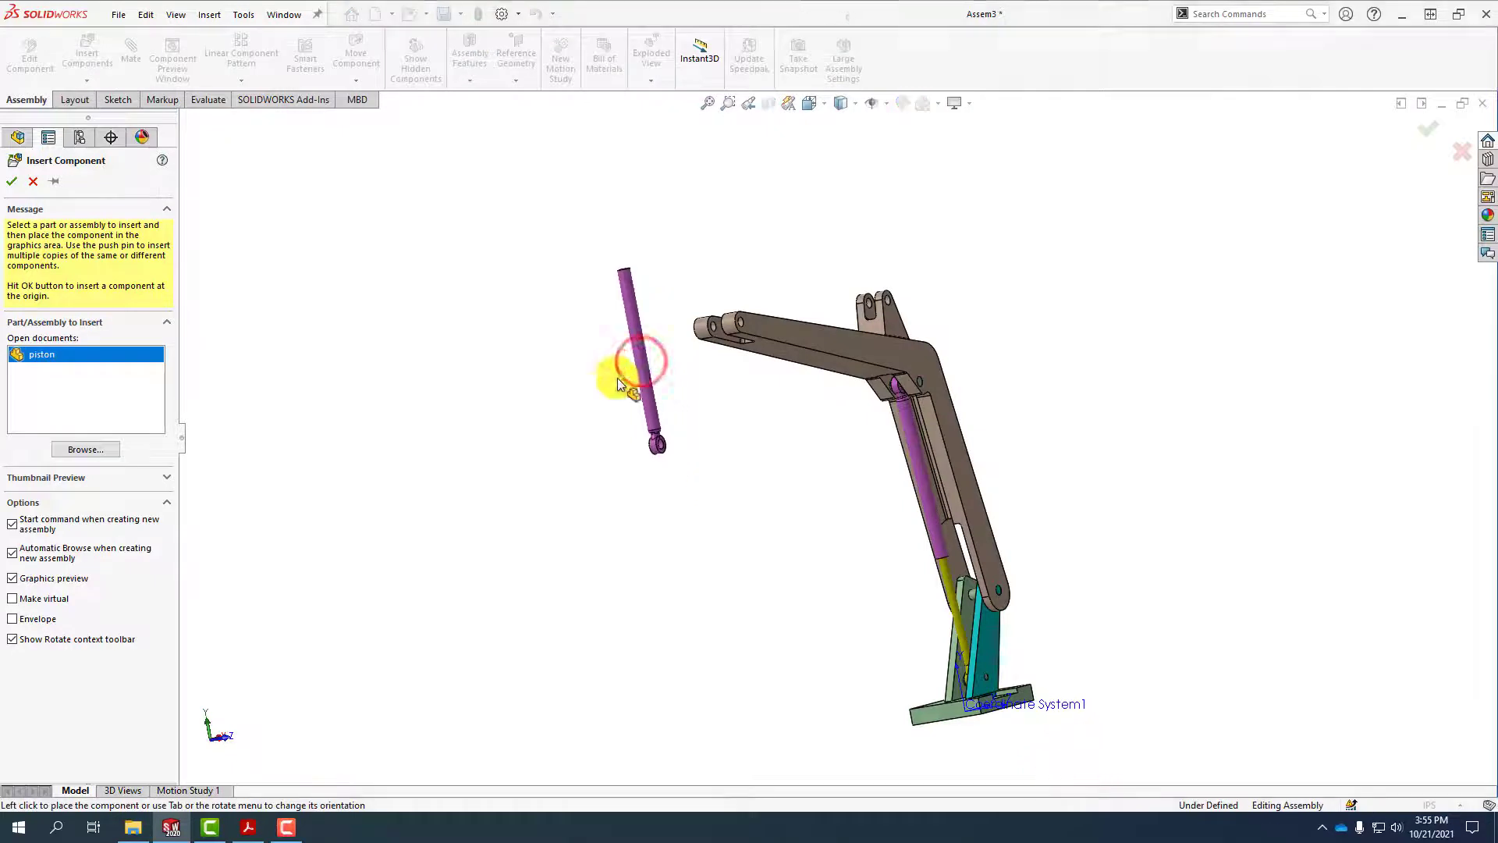
pyautogui.click(550, 384)
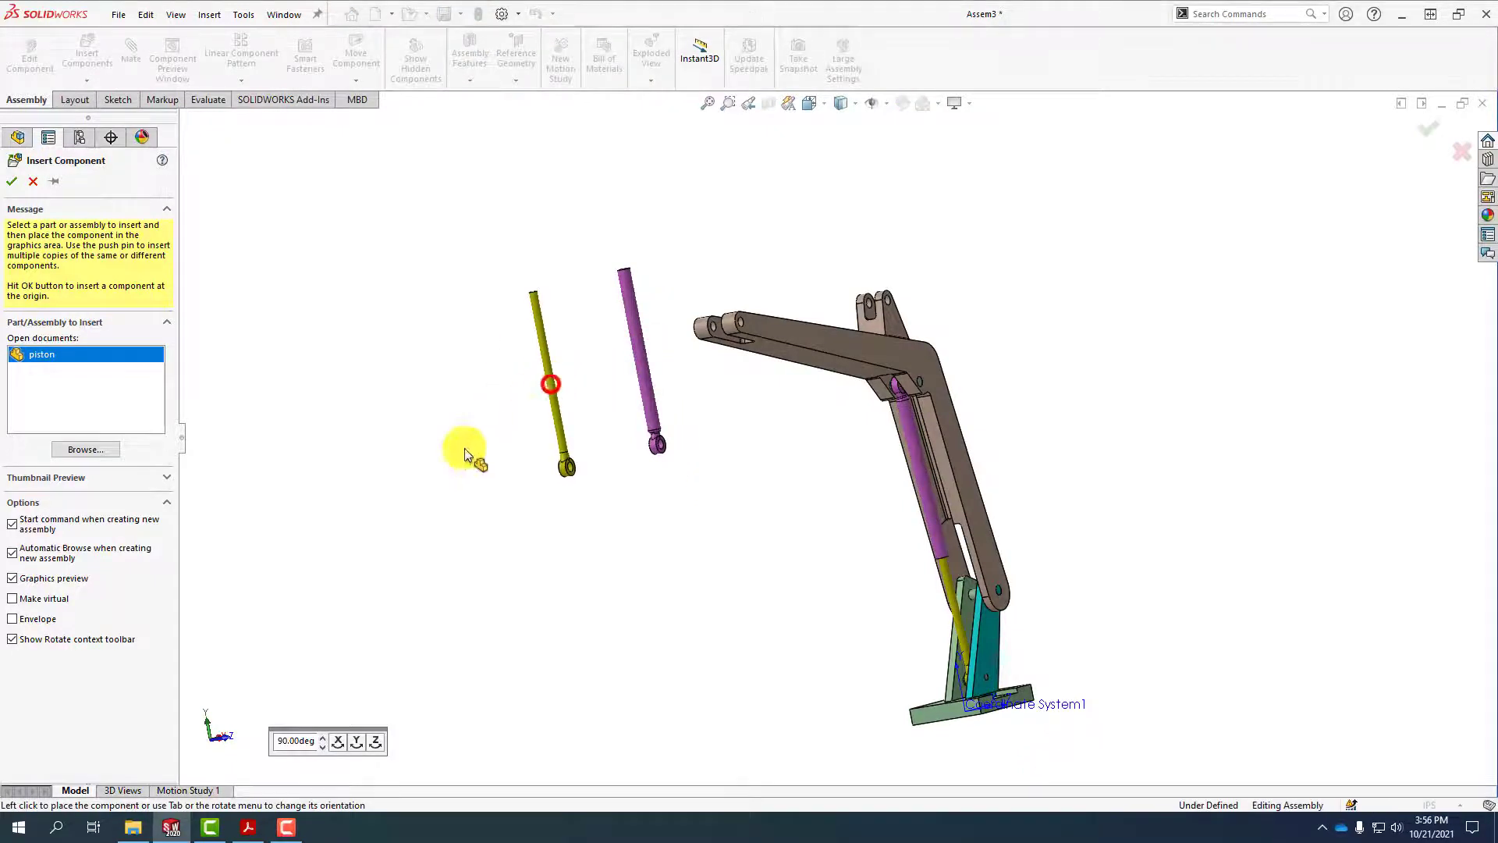
# Add a width mate centering the second piston's eye between the two lugs of the lifting arm's upper bracket
pyautogui.click(131, 50)
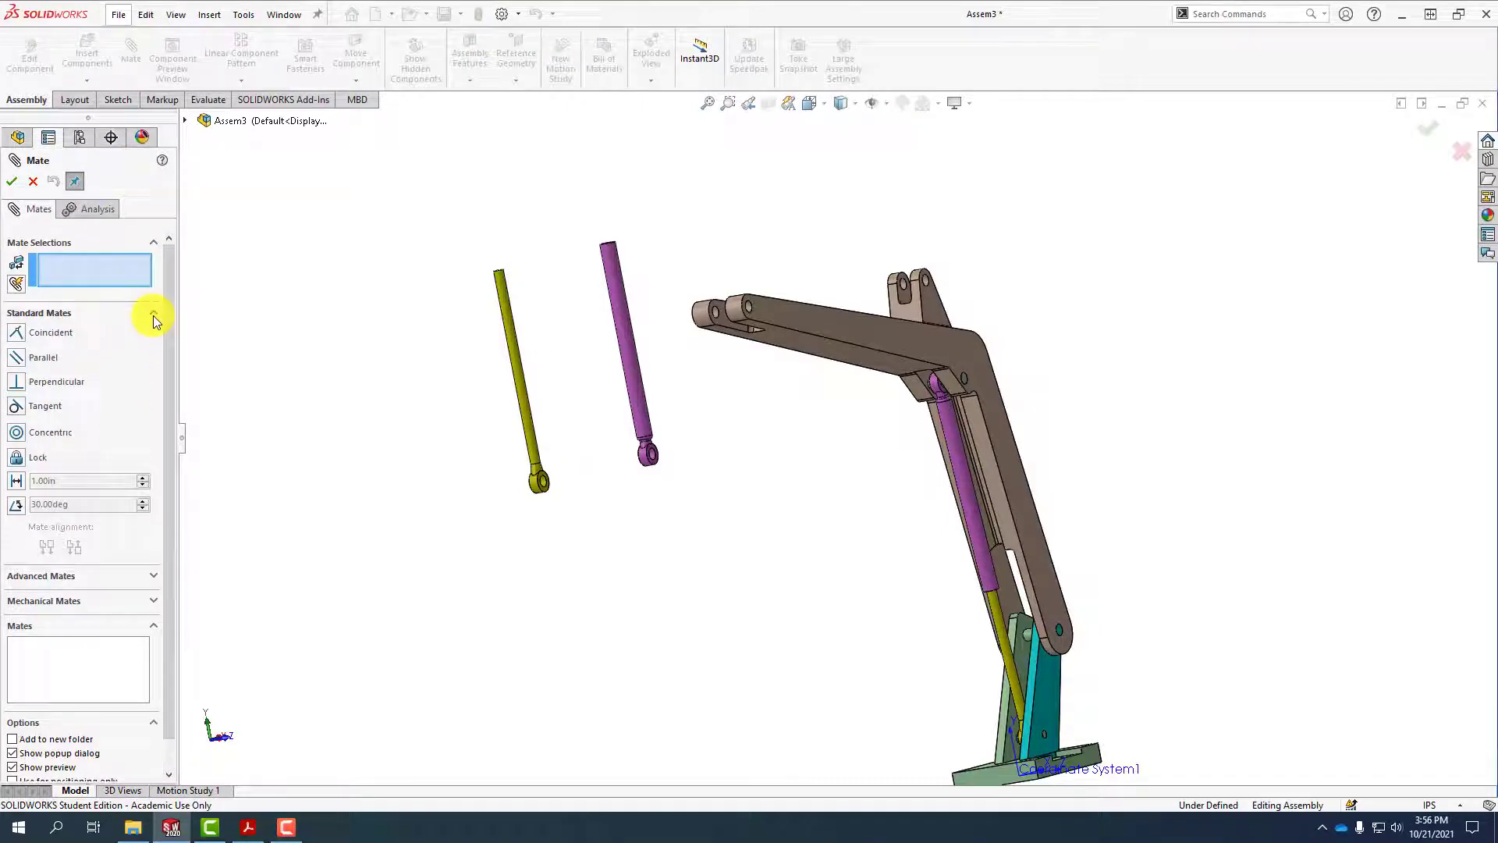
pyautogui.click(153, 315)
pyautogui.click(164, 337)
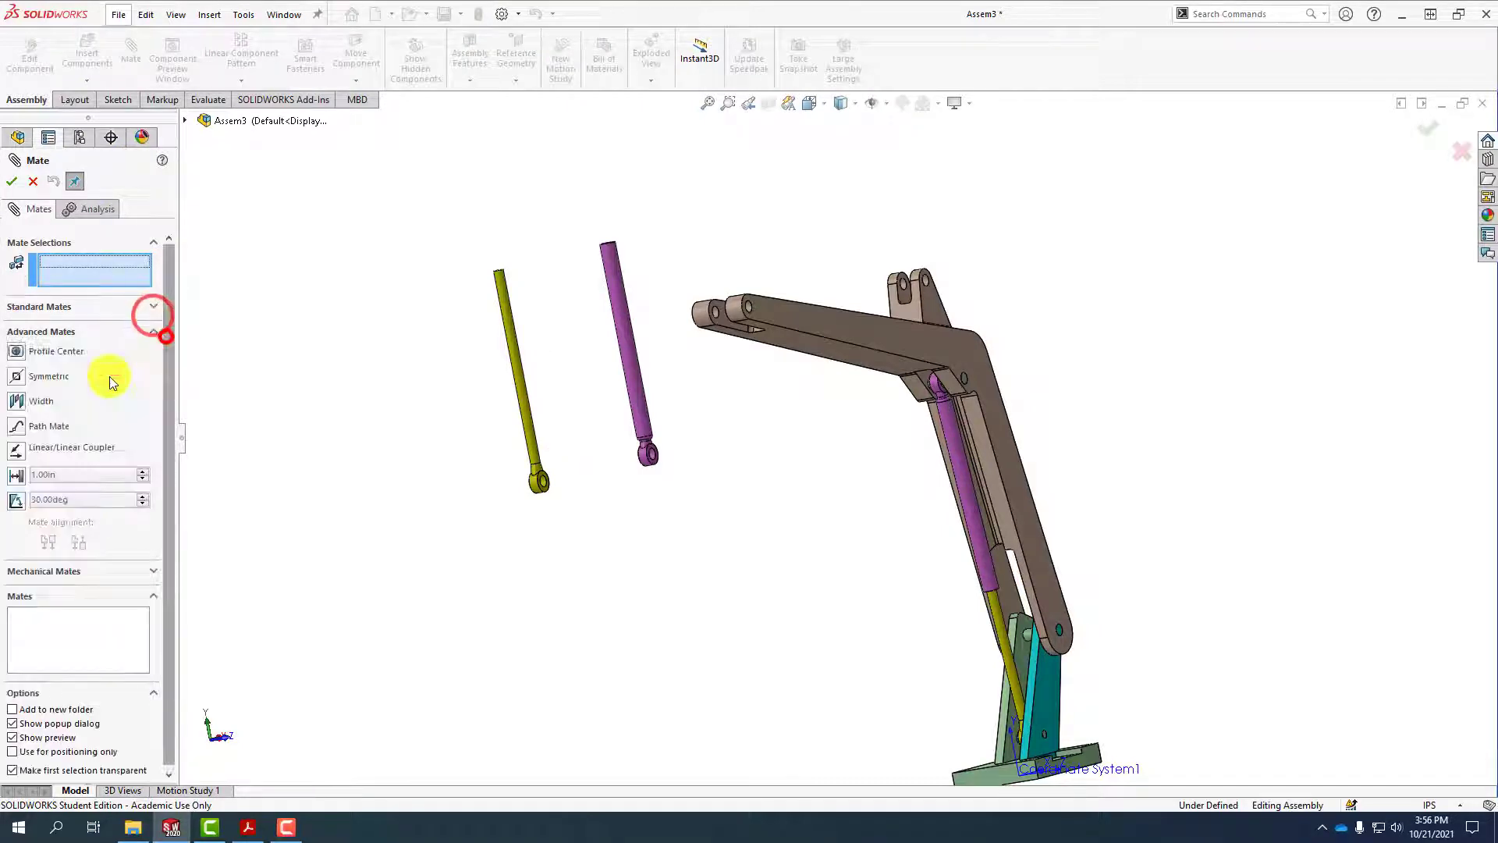
pyautogui.click(17, 396)
pyautogui.scroll(-4, 1097, 243)
pyautogui.click(700, 391)
pyautogui.click(793, 346)
pyautogui.click(903, 528)
pyautogui.click(542, 473)
pyautogui.scroll(6, 841, 434)
pyautogui.click(12, 181)
# Add a concentric mate between the round face of the second piston's eye and the hole in the lifting arm's upper bracket
pyautogui.click(153, 331)
pyautogui.click(166, 306)
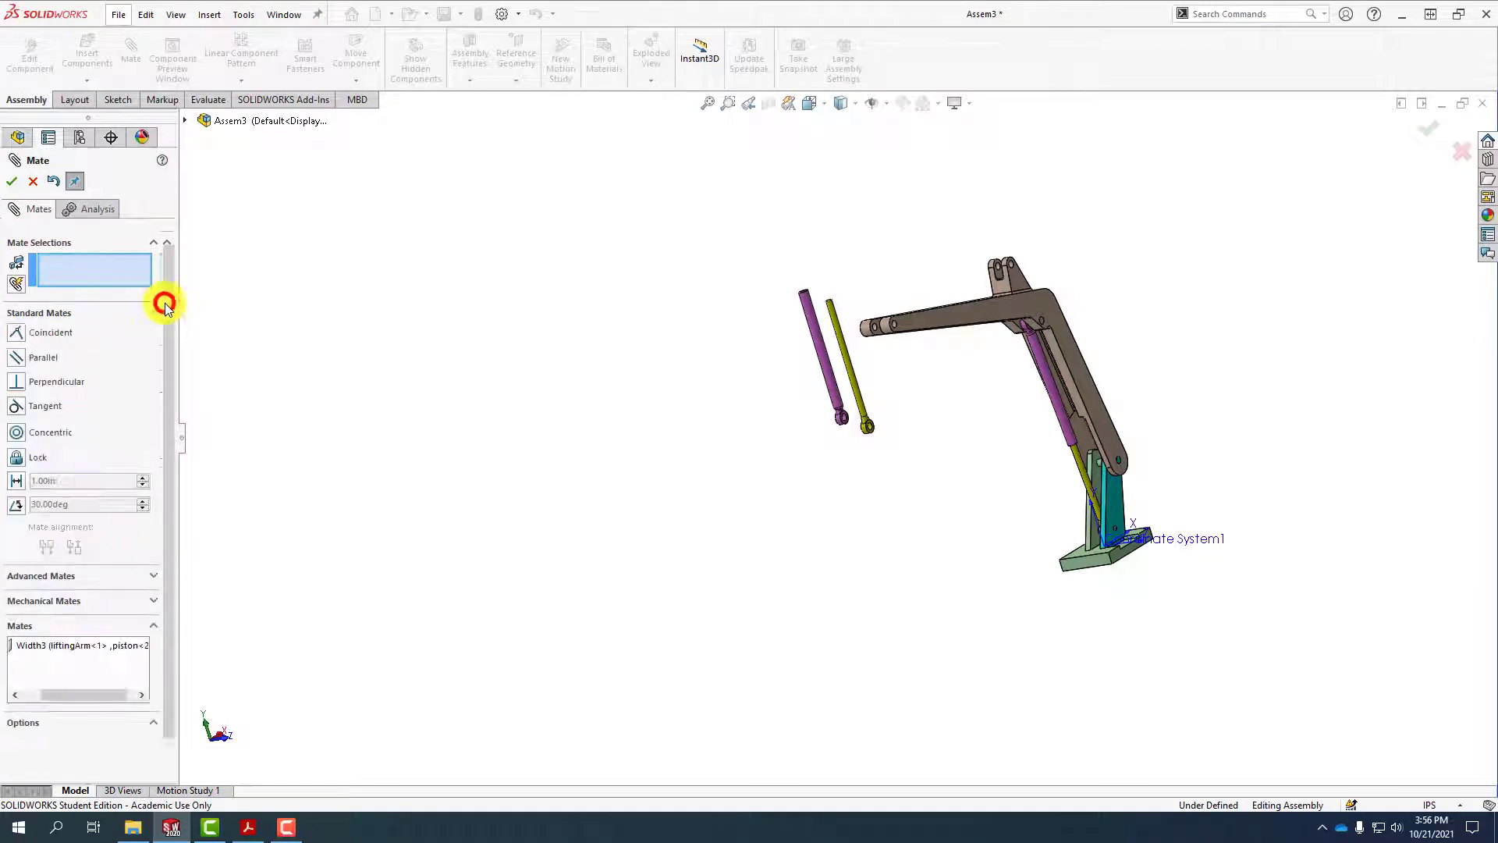
pyautogui.scroll(-6, 936, 385)
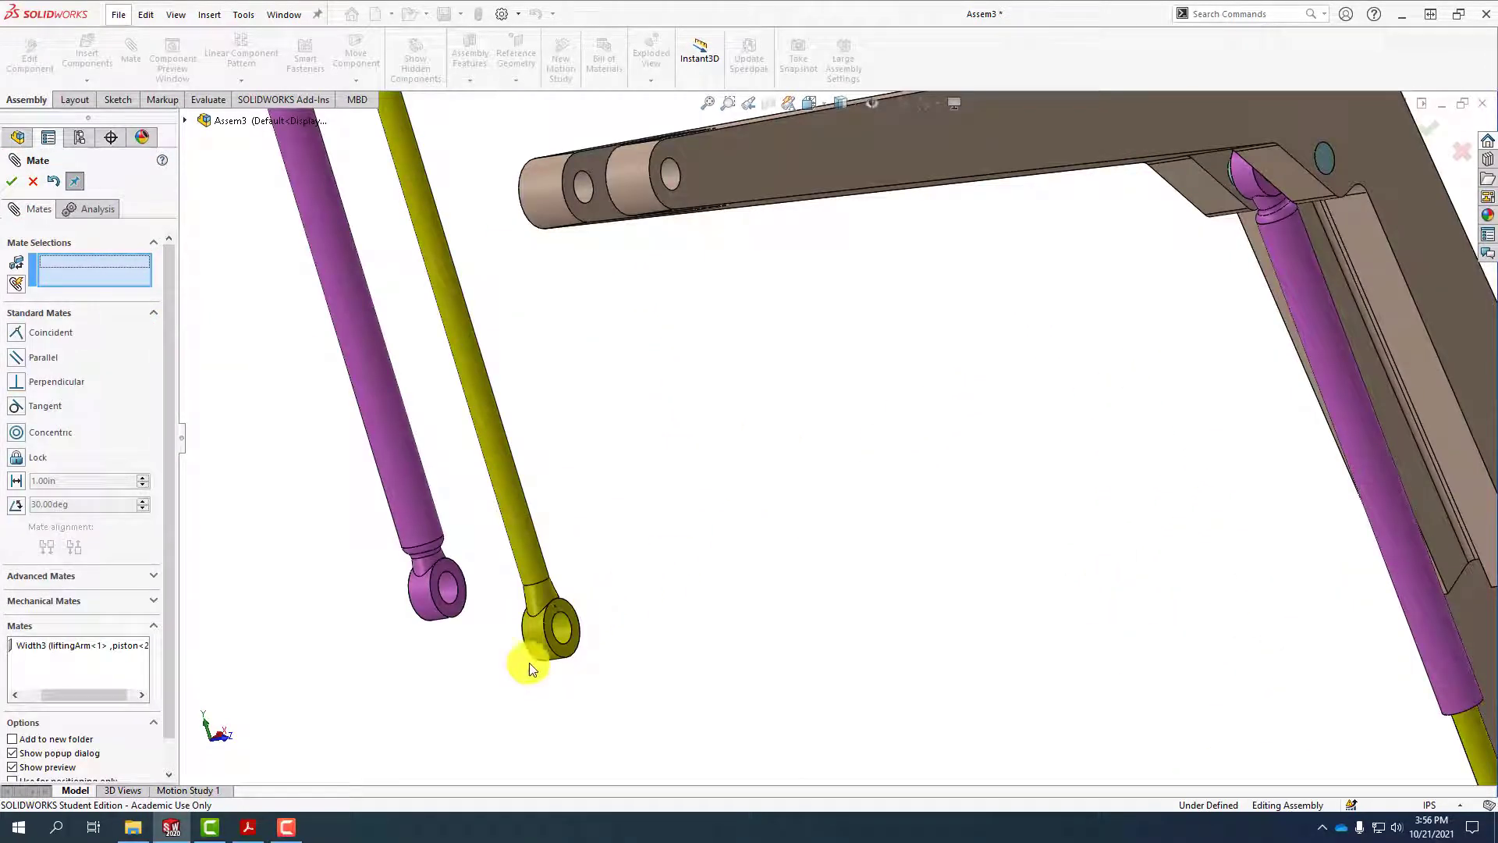
pyautogui.click(540, 652)
pyautogui.press('f')
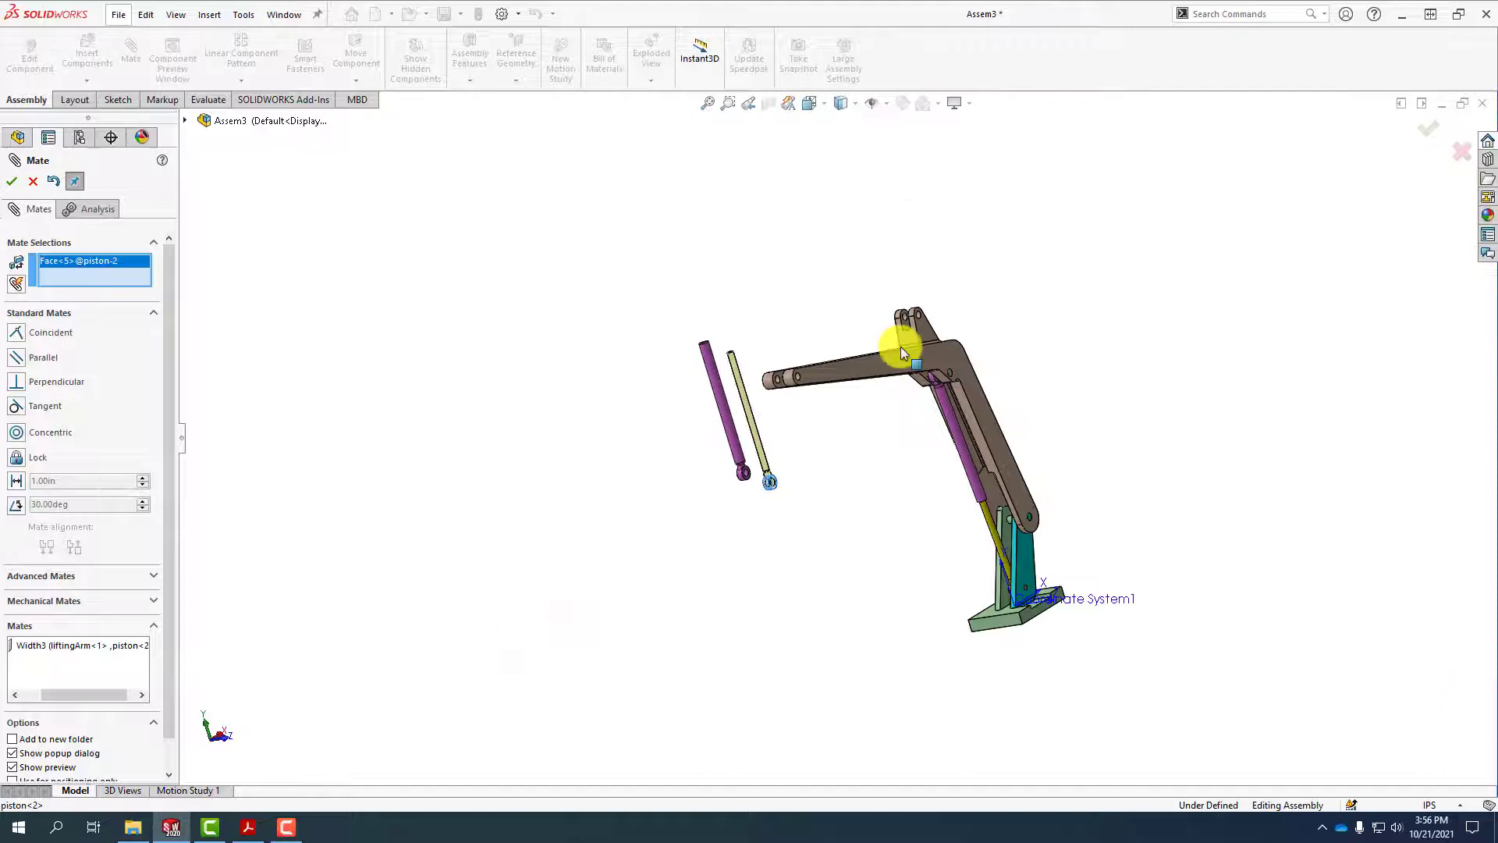
pyautogui.scroll(-5, 861, 399)
pyautogui.scroll(-2, 794, 440)
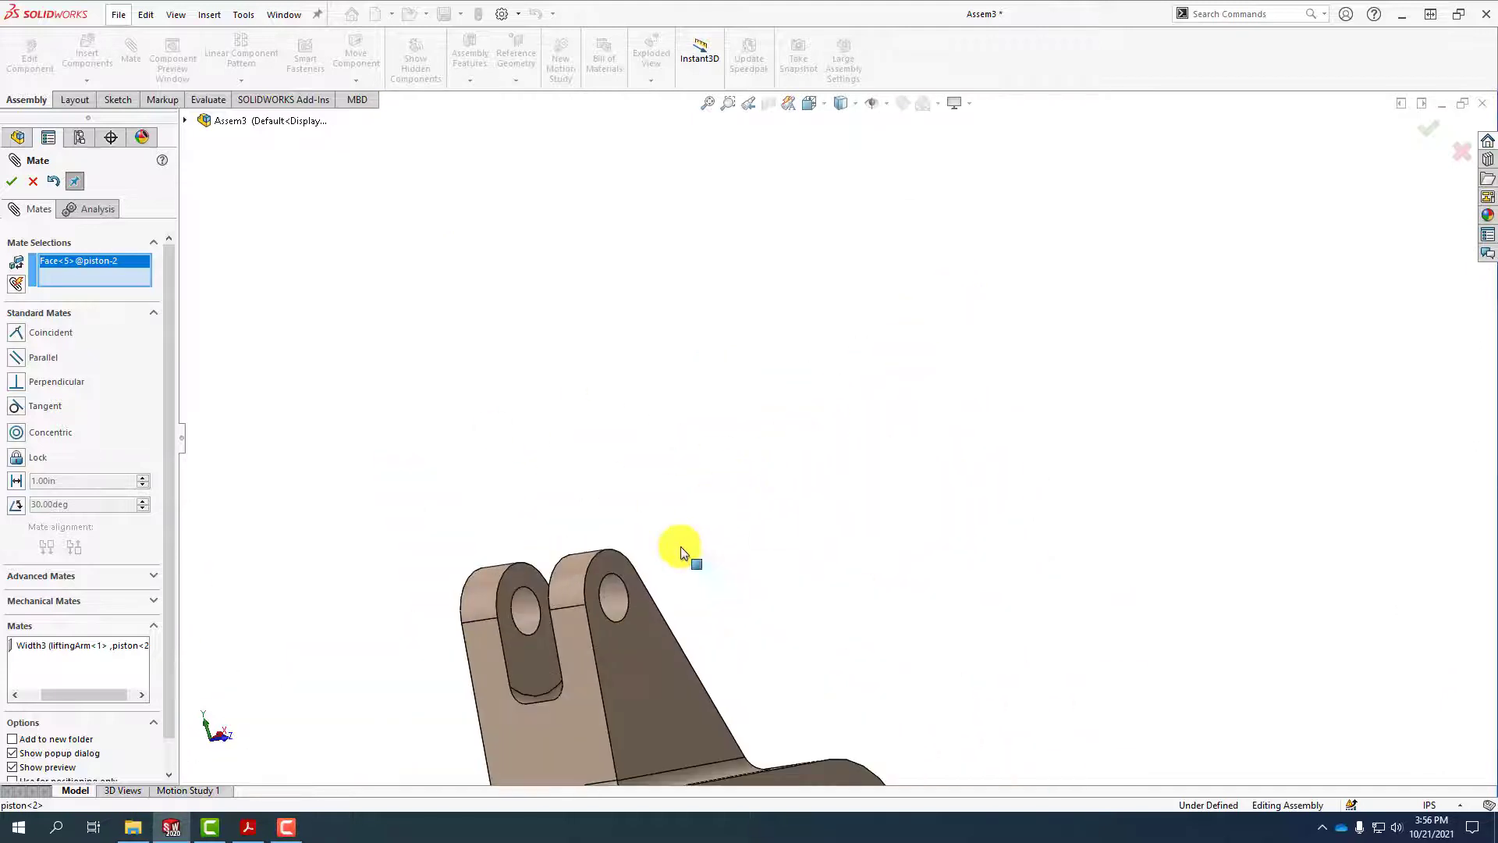
pyautogui.click(622, 593)
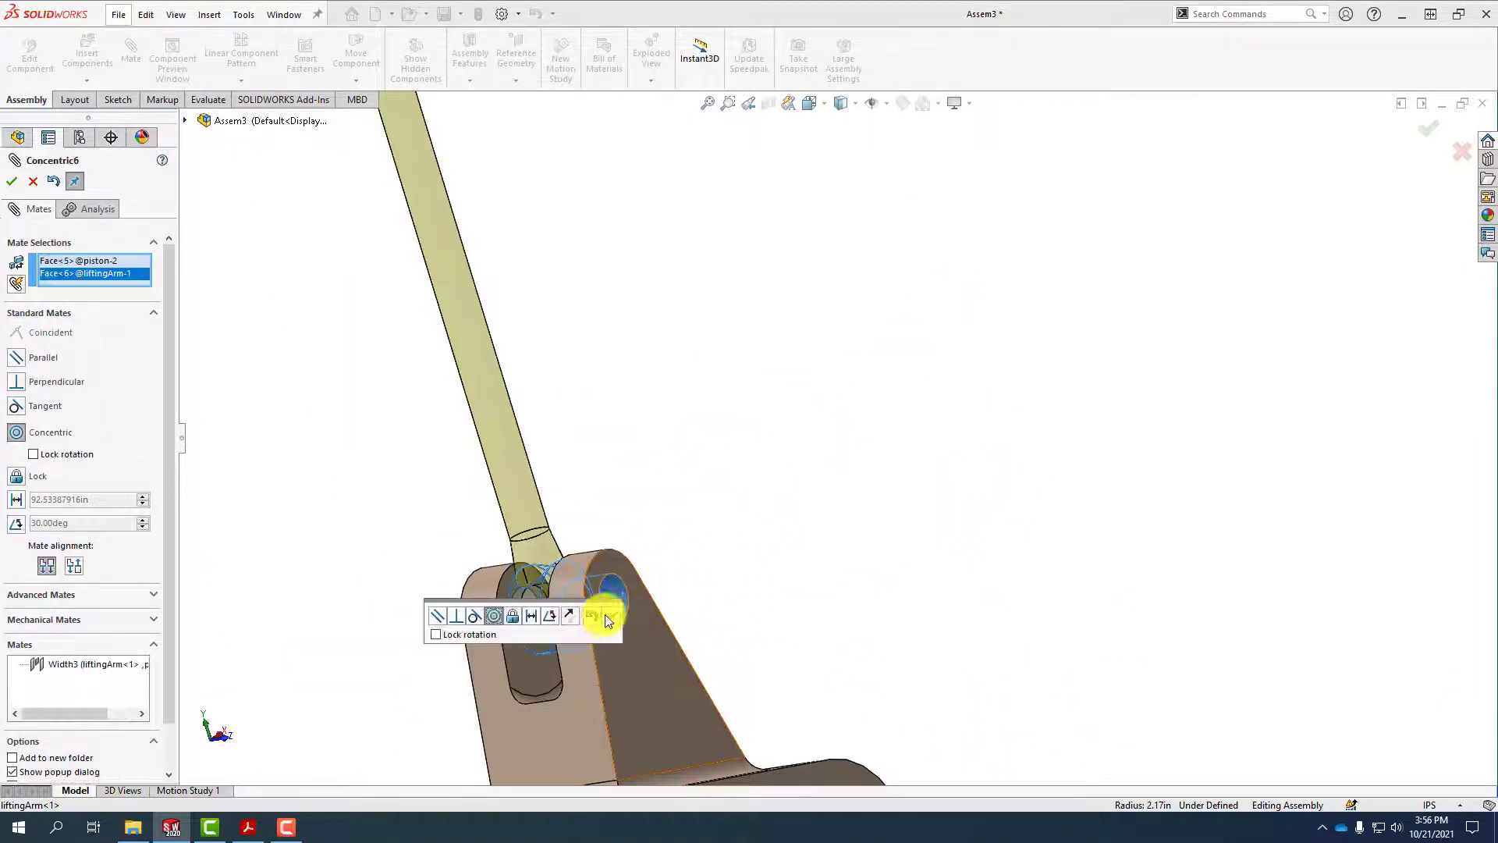
pyautogui.click(610, 616)
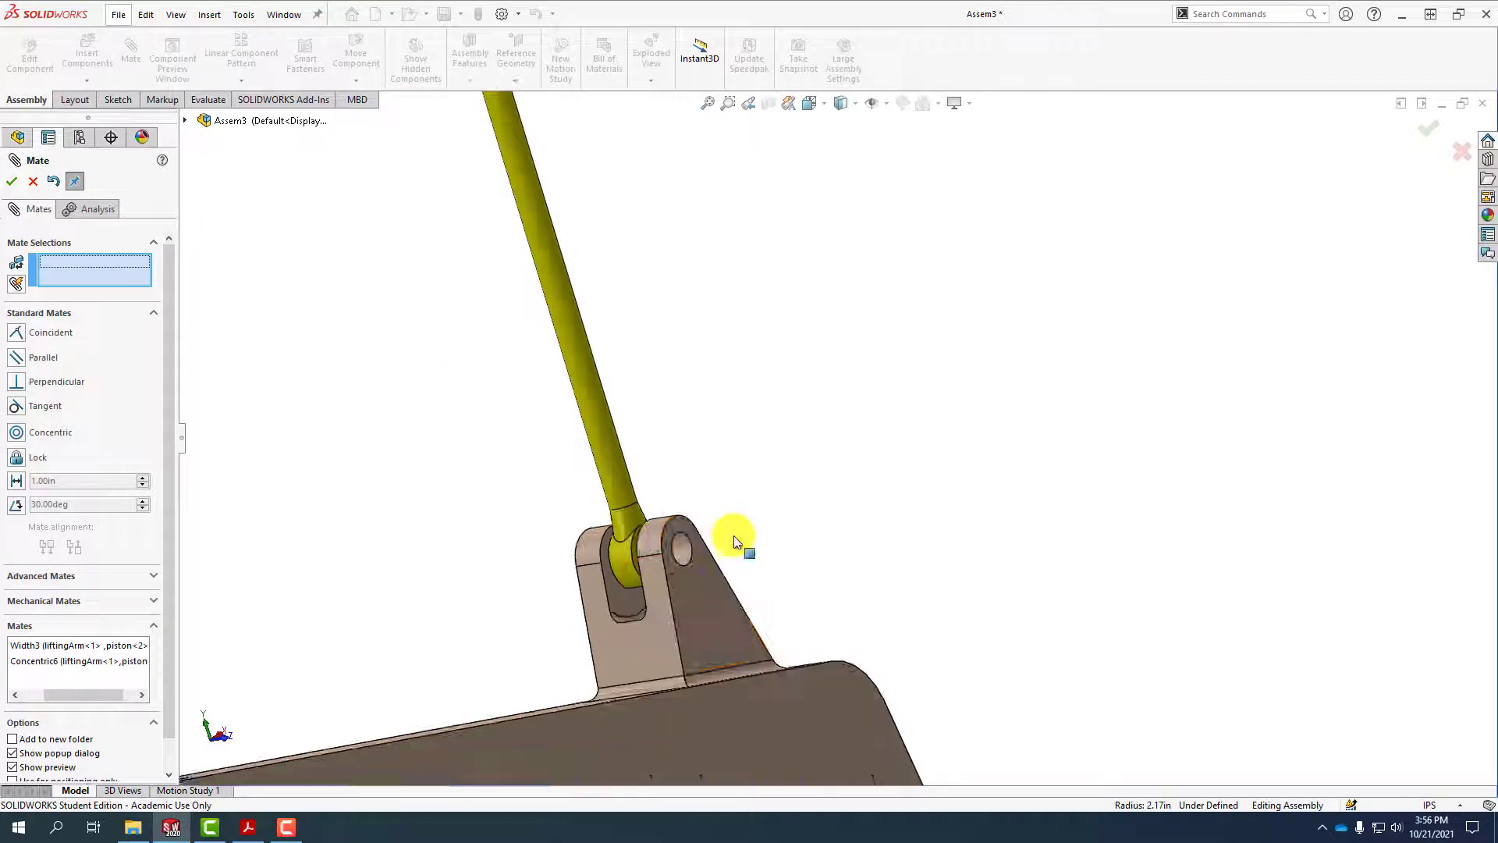
# Add a concentric mate between the second piston's rod and the second cylinder's body, with the mate alignment flipped
pyautogui.scroll(5, 794, 412)
pyautogui.moveTo(748, 362); pyautogui.dragTo(686, 453)
pyautogui.scroll(-4, 640, 526)
pyautogui.click(777, 326)
pyautogui.click(439, 604)
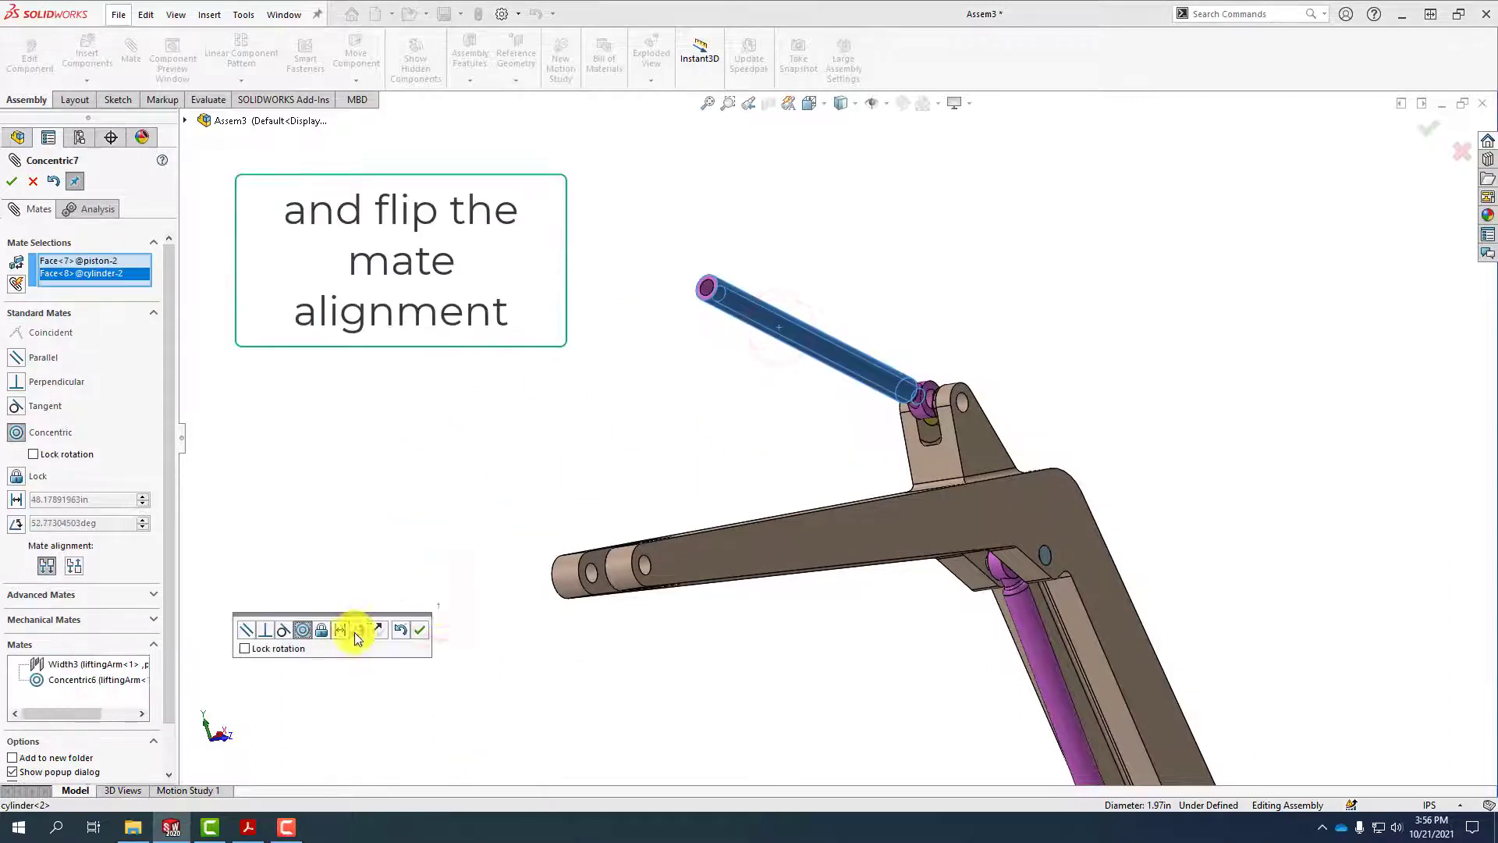
pyautogui.click(377, 630)
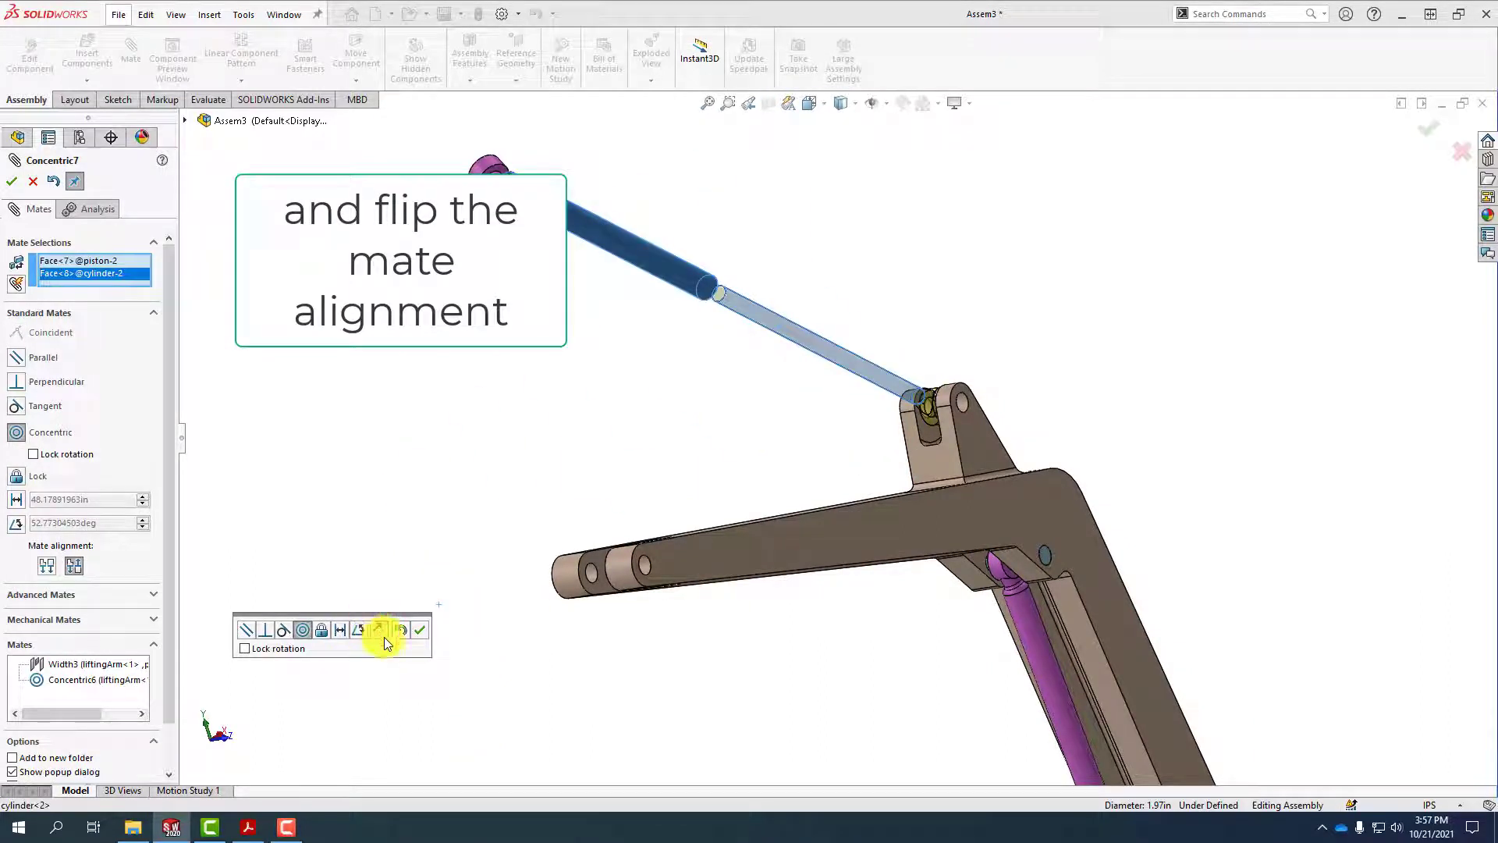
pyautogui.click(419, 630)
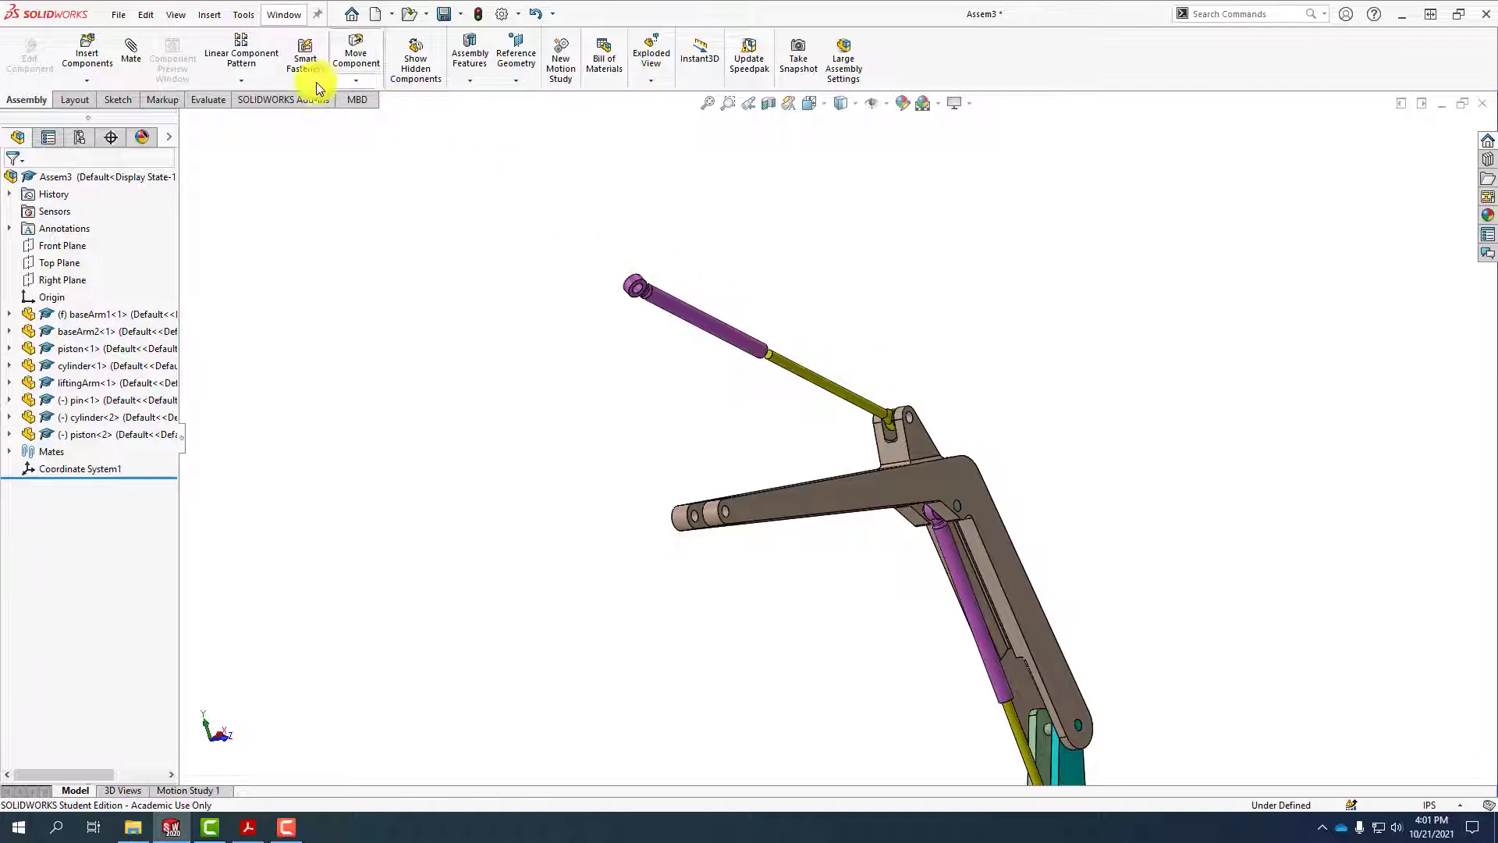
# Insert the bucket part into the assembly, placing it in the empty space in front of the lifting arm
pyautogui.click(86, 45)
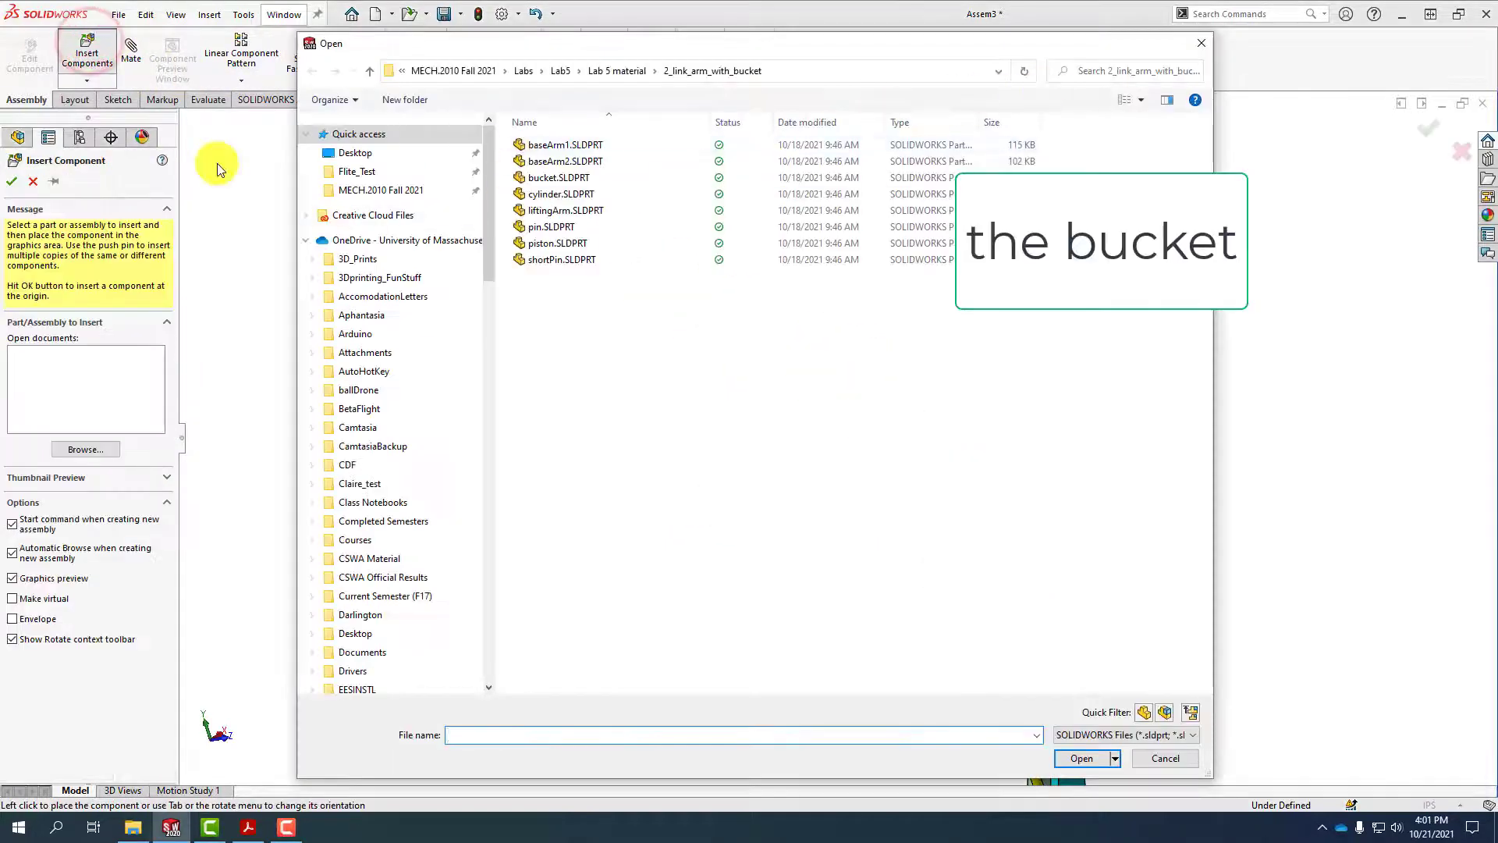
pyautogui.click(559, 177)
pyautogui.click(1081, 758)
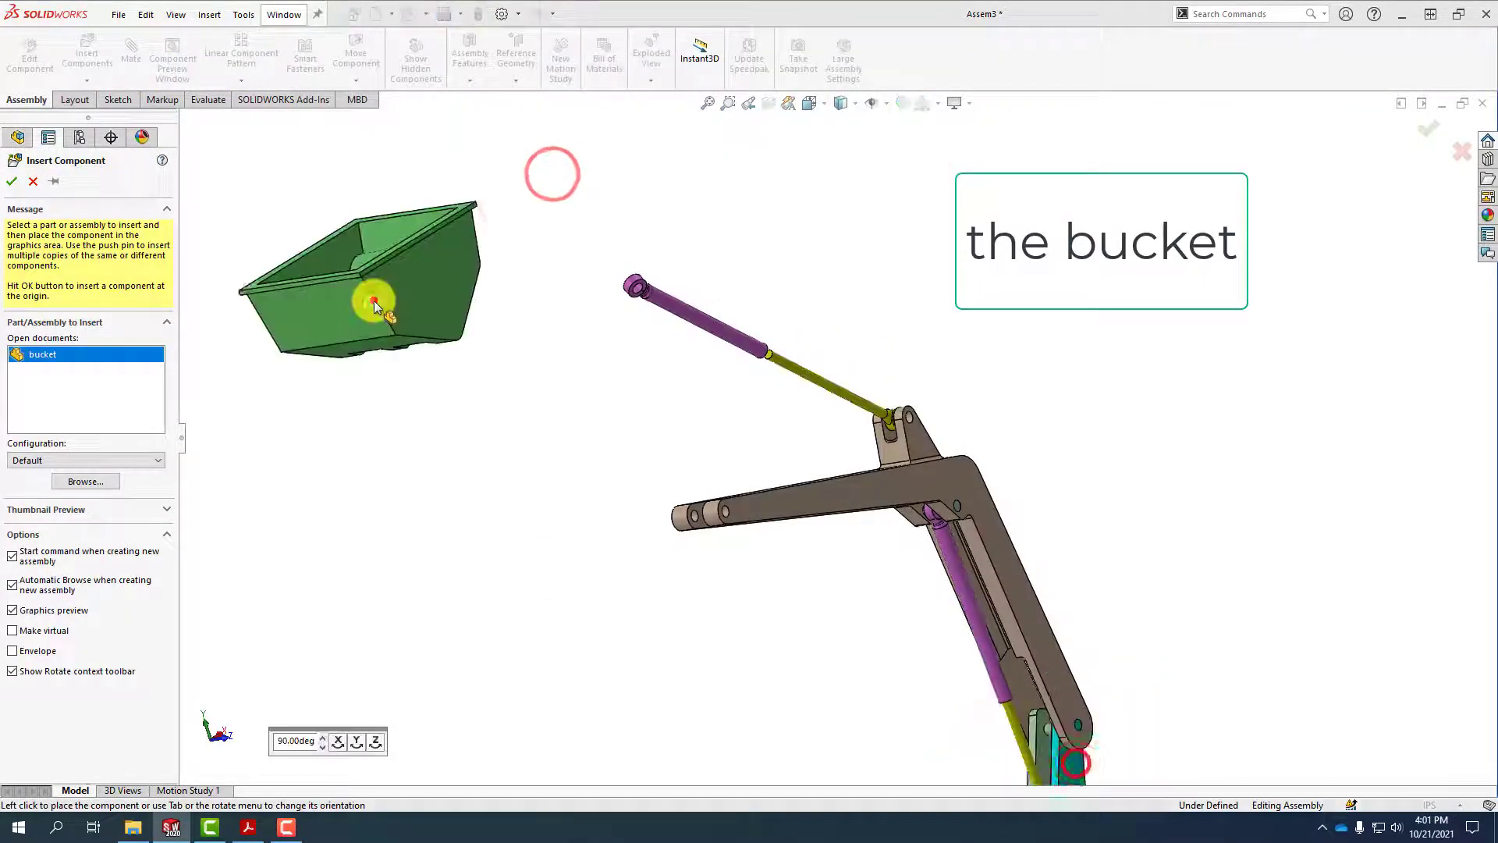
pyautogui.click(413, 277)
# Insert a second pin and a short pin, placing them in the empty space below the bucket
pyautogui.click(92, 64)
pyautogui.click(529, 228)
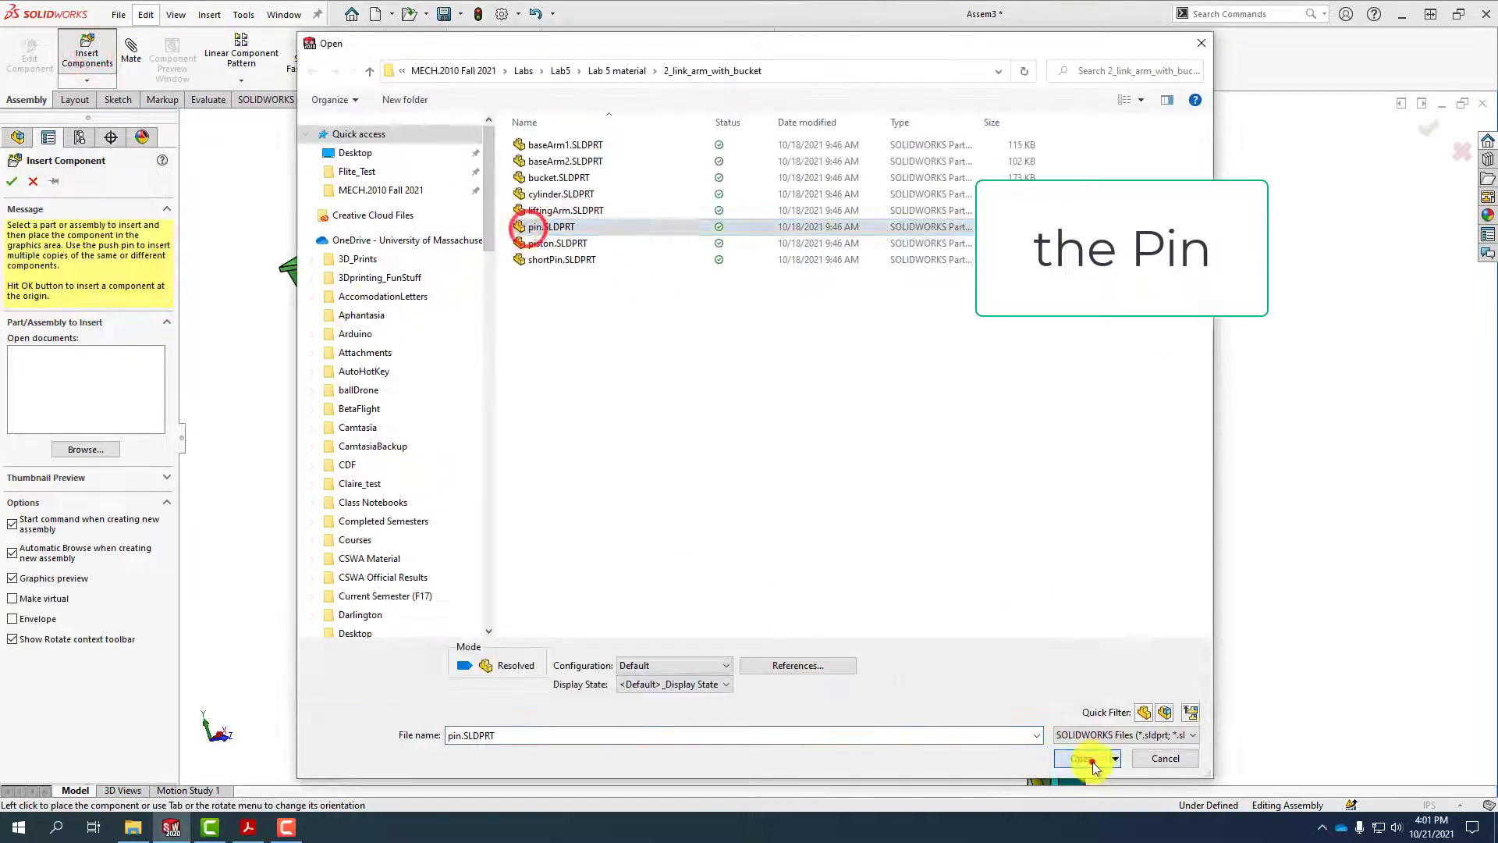
pyautogui.click(1089, 756)
pyautogui.click(349, 411)
pyautogui.click(87, 48)
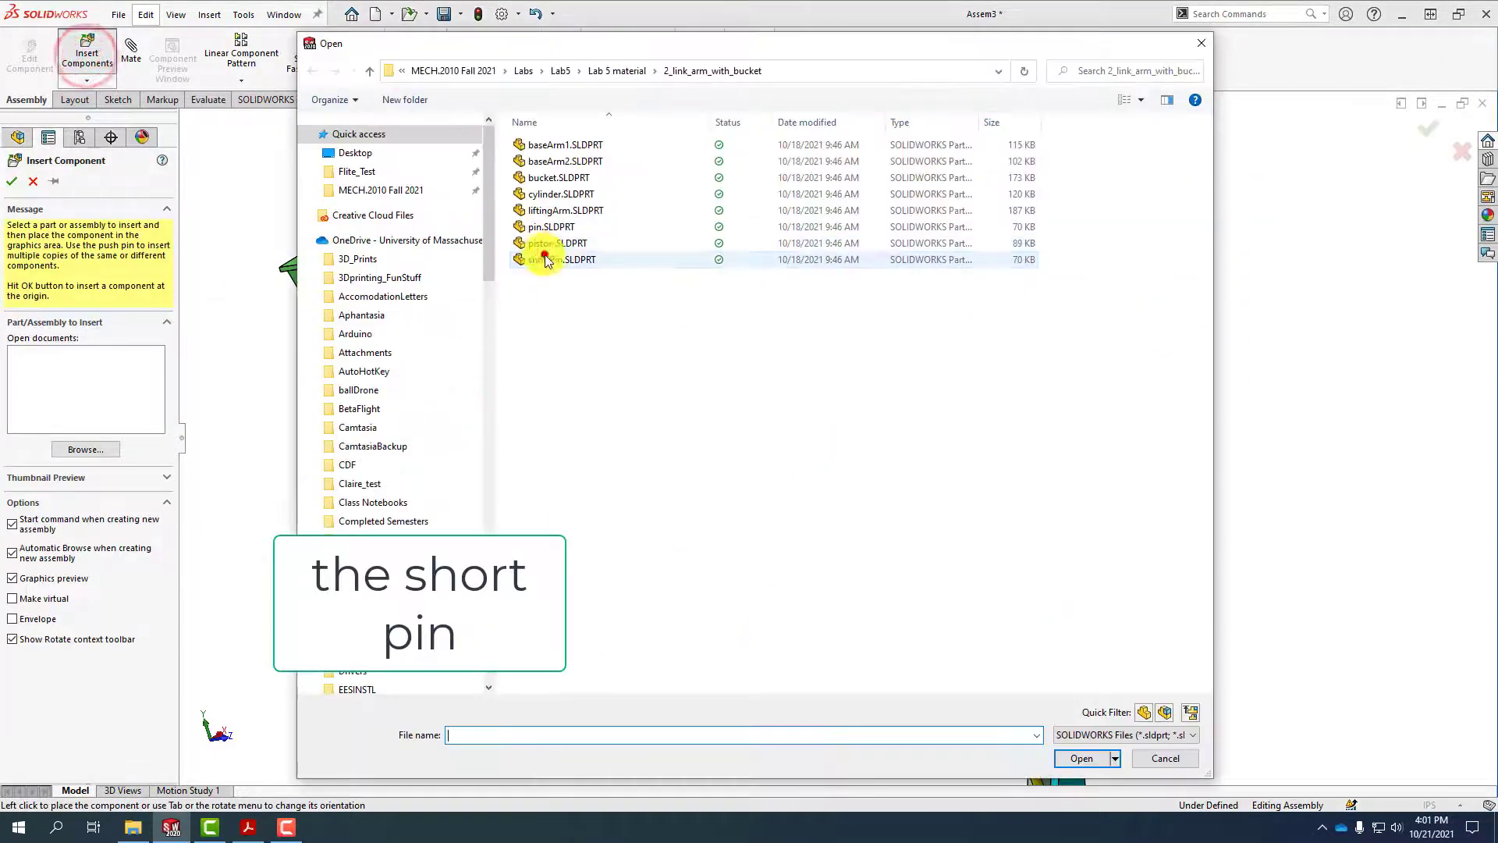
pyautogui.doubleClick(535, 251)
pyautogui.click(461, 521)
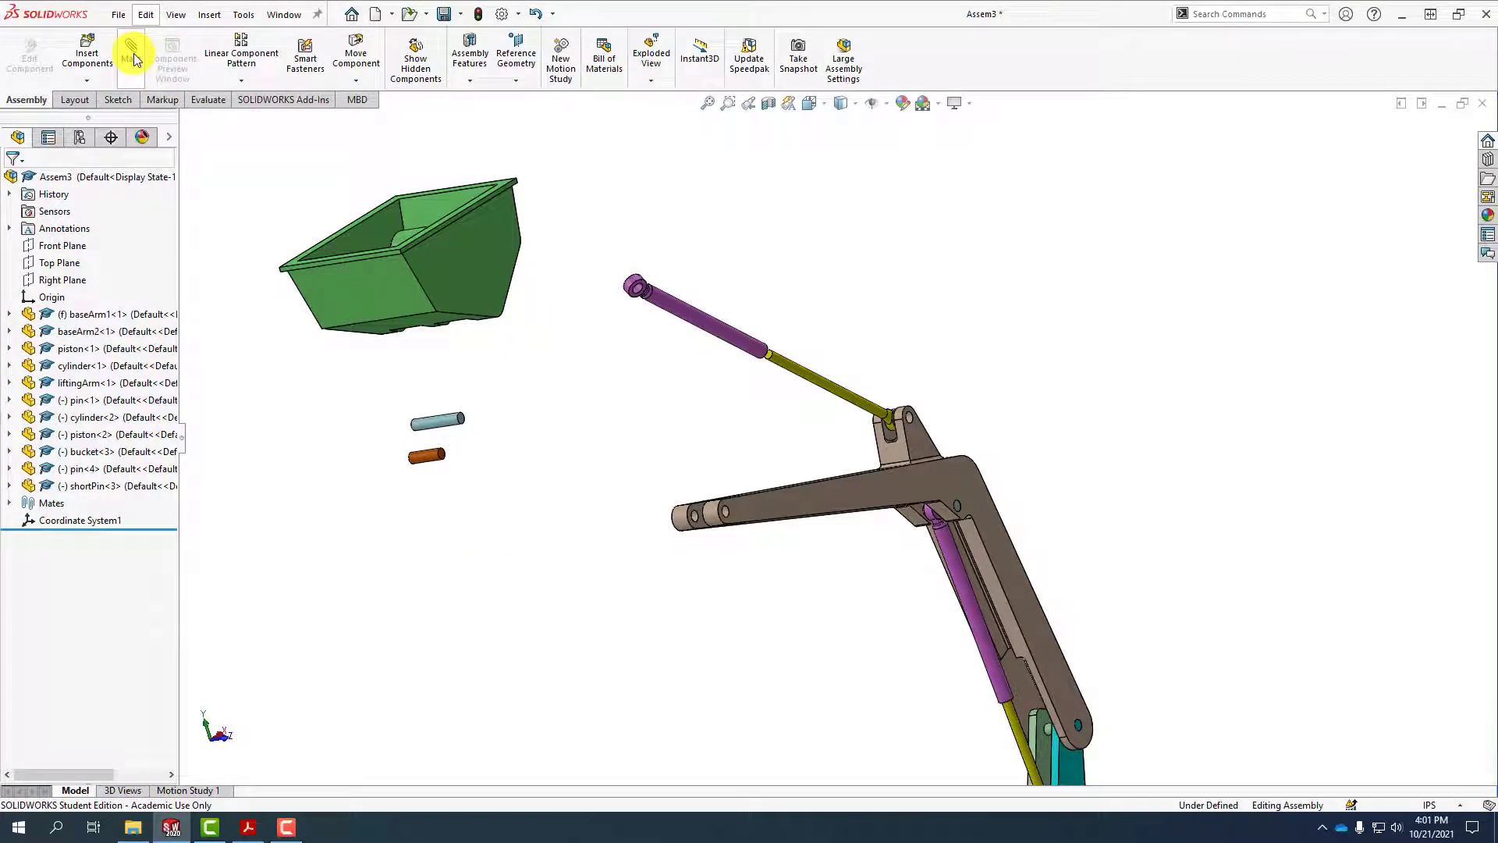
# Add a concentric mate with locked rotation between the short pin and the hole in the lifting arm's upper bracket
pyautogui.click(131, 53)
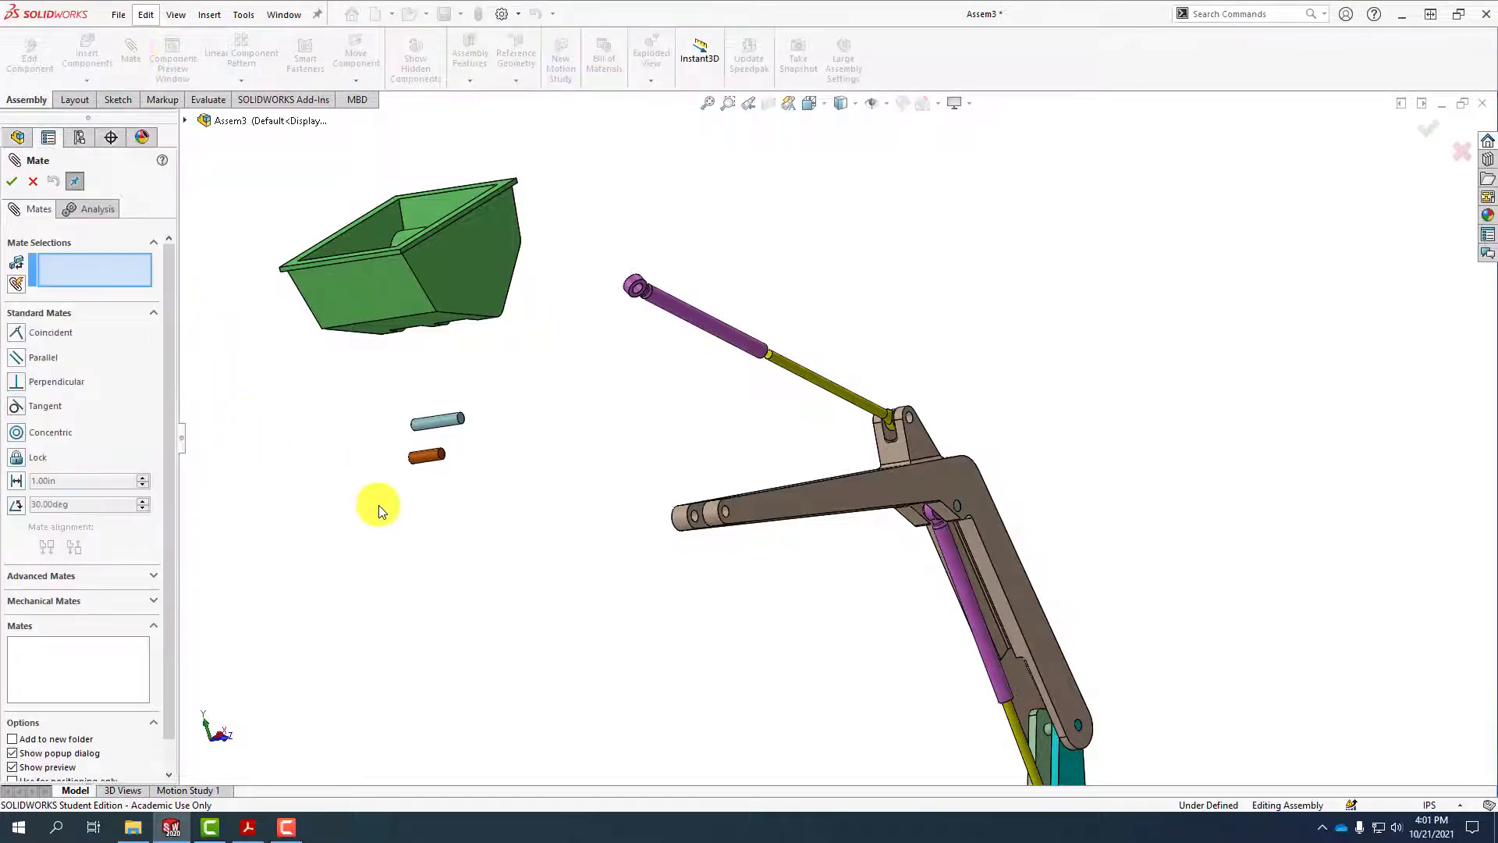
pyautogui.scroll(-3, 485, 474)
pyautogui.click(437, 446)
pyautogui.scroll(-5, 791, 421)
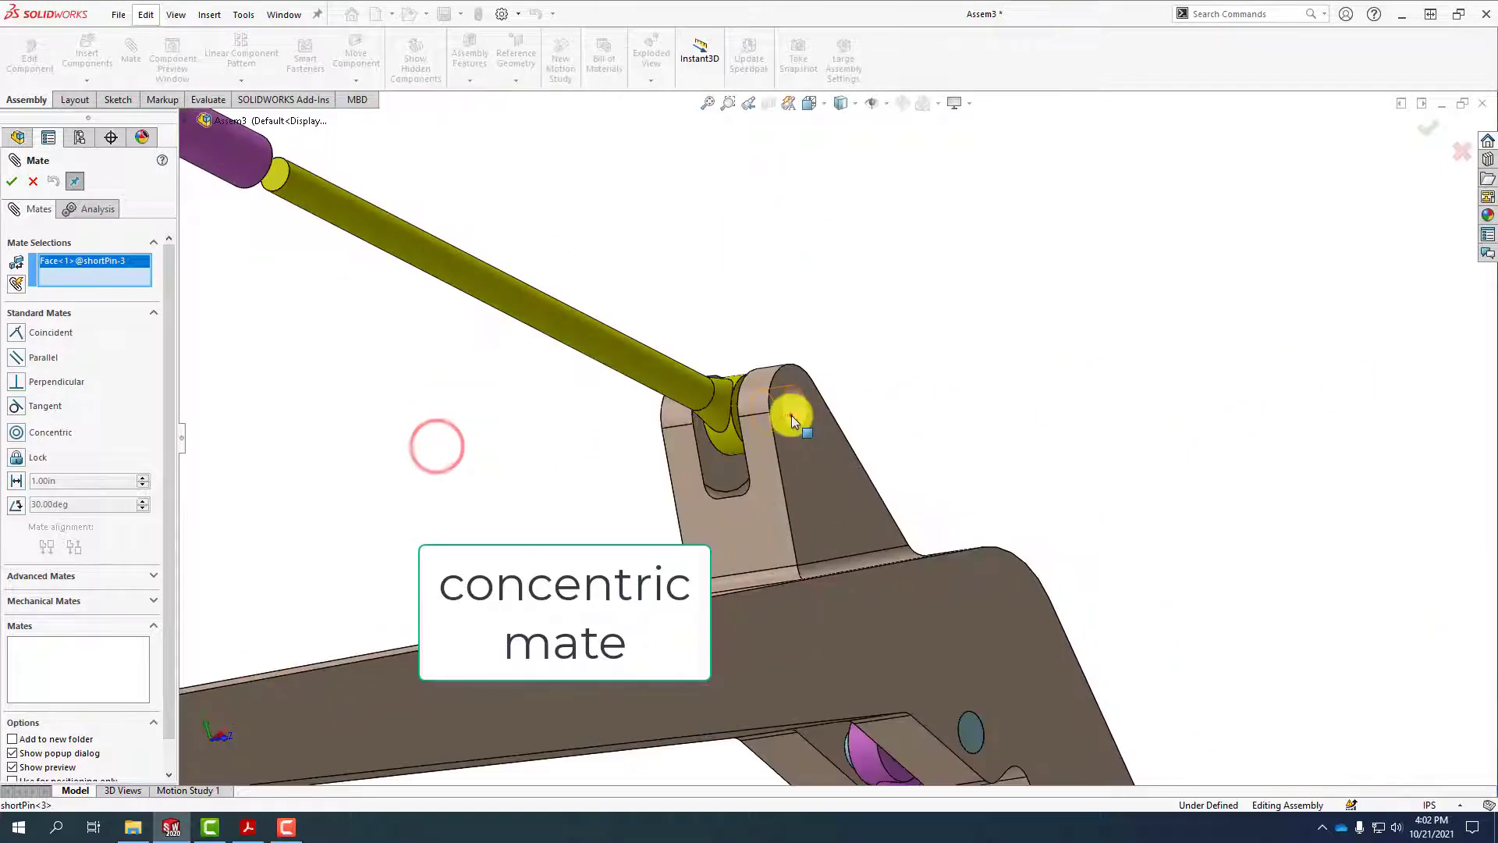
pyautogui.click(791, 415)
pyautogui.click(811, 399)
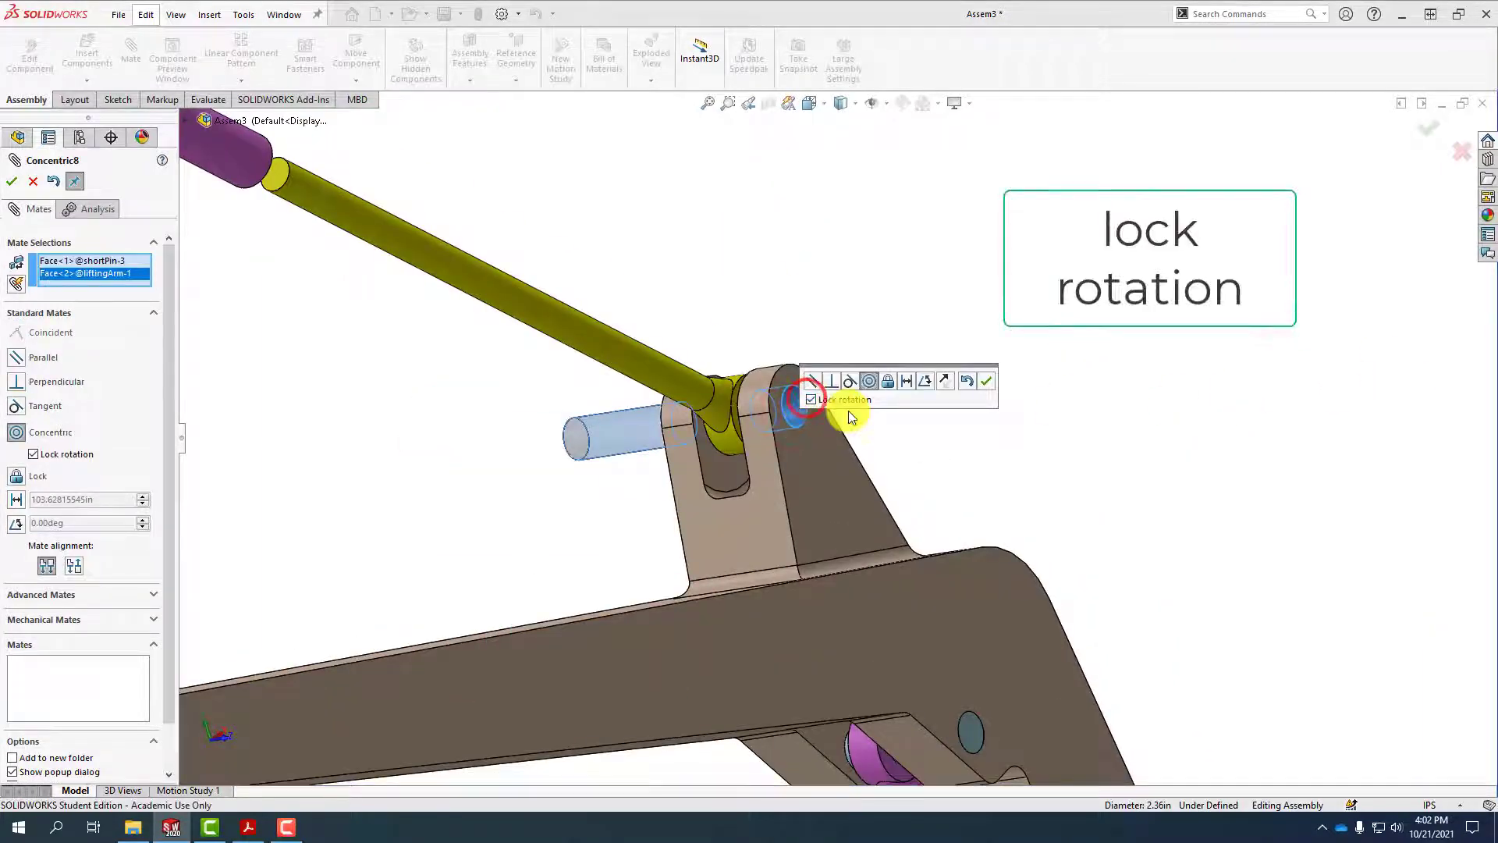
pyautogui.click(986, 381)
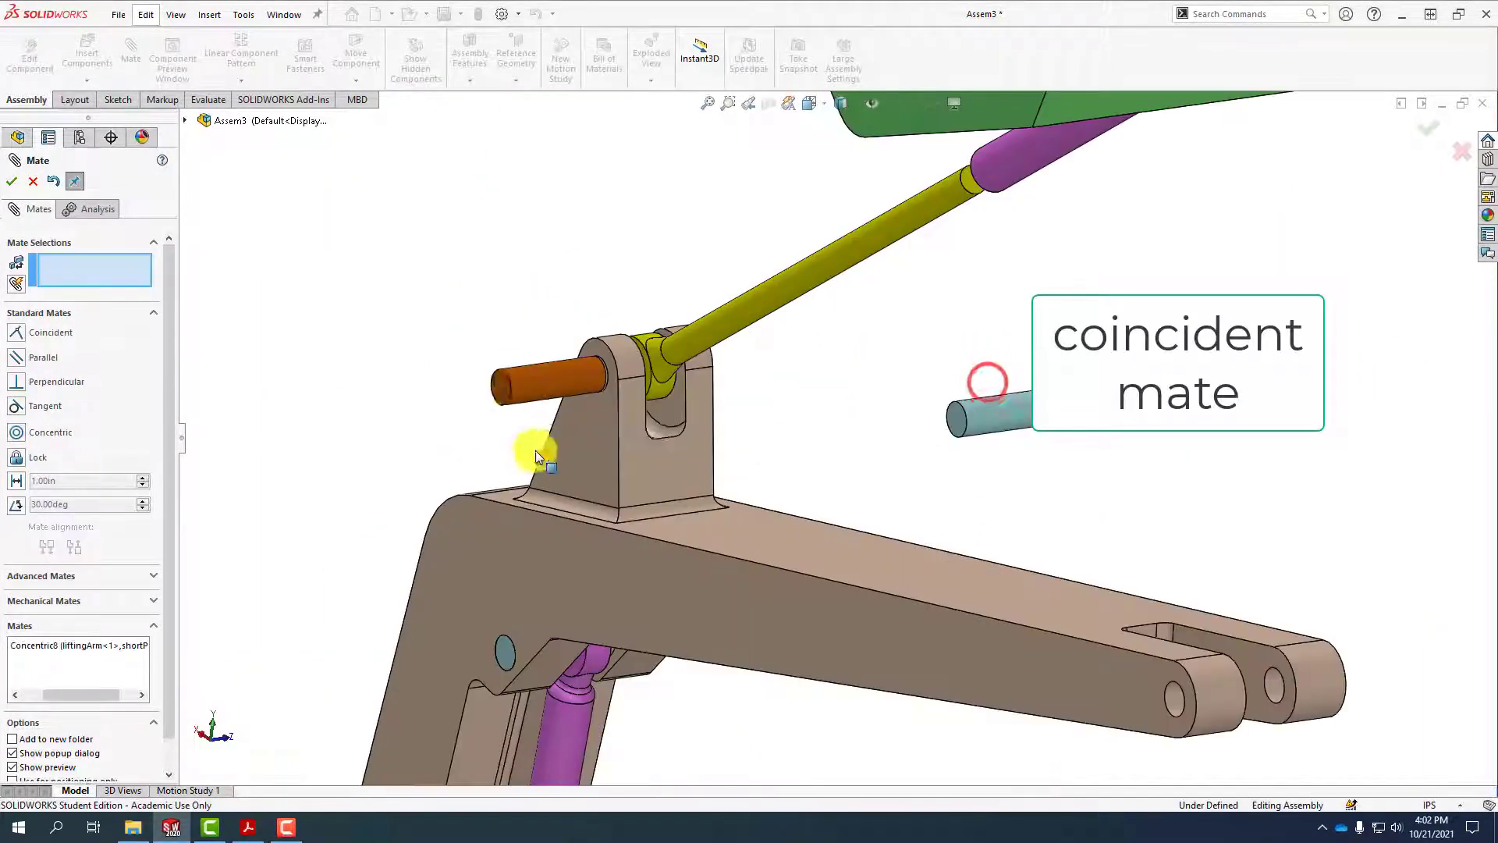
# Add a coincident mate between the short pin's end face and the outer face of the lifting arm's upper bracket
pyautogui.click(502, 384)
pyautogui.click(575, 434)
pyautogui.click(554, 414)
# Set up a centered width mate with the two opposite side faces of the lifting arm as the width selections
pyautogui.scroll(3, 748, 524)
pyautogui.moveTo(748, 523); pyautogui.dragTo(742, 408, button='middle')
pyautogui.scroll(3, 591, 605)
pyautogui.scroll(-3, 597, 486)
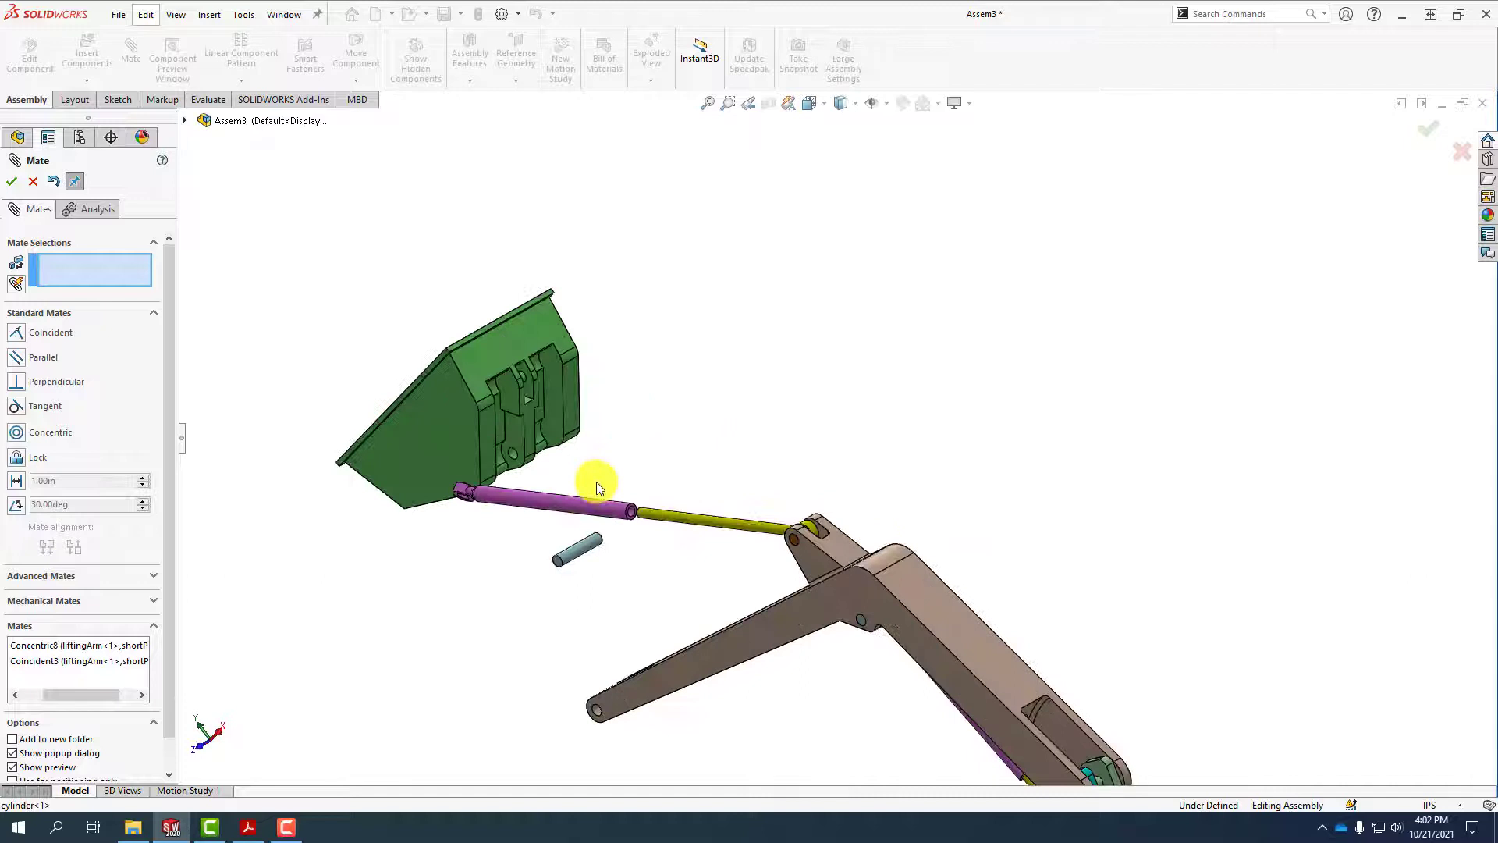
pyautogui.scroll(-3, 596, 484)
pyautogui.click(157, 316)
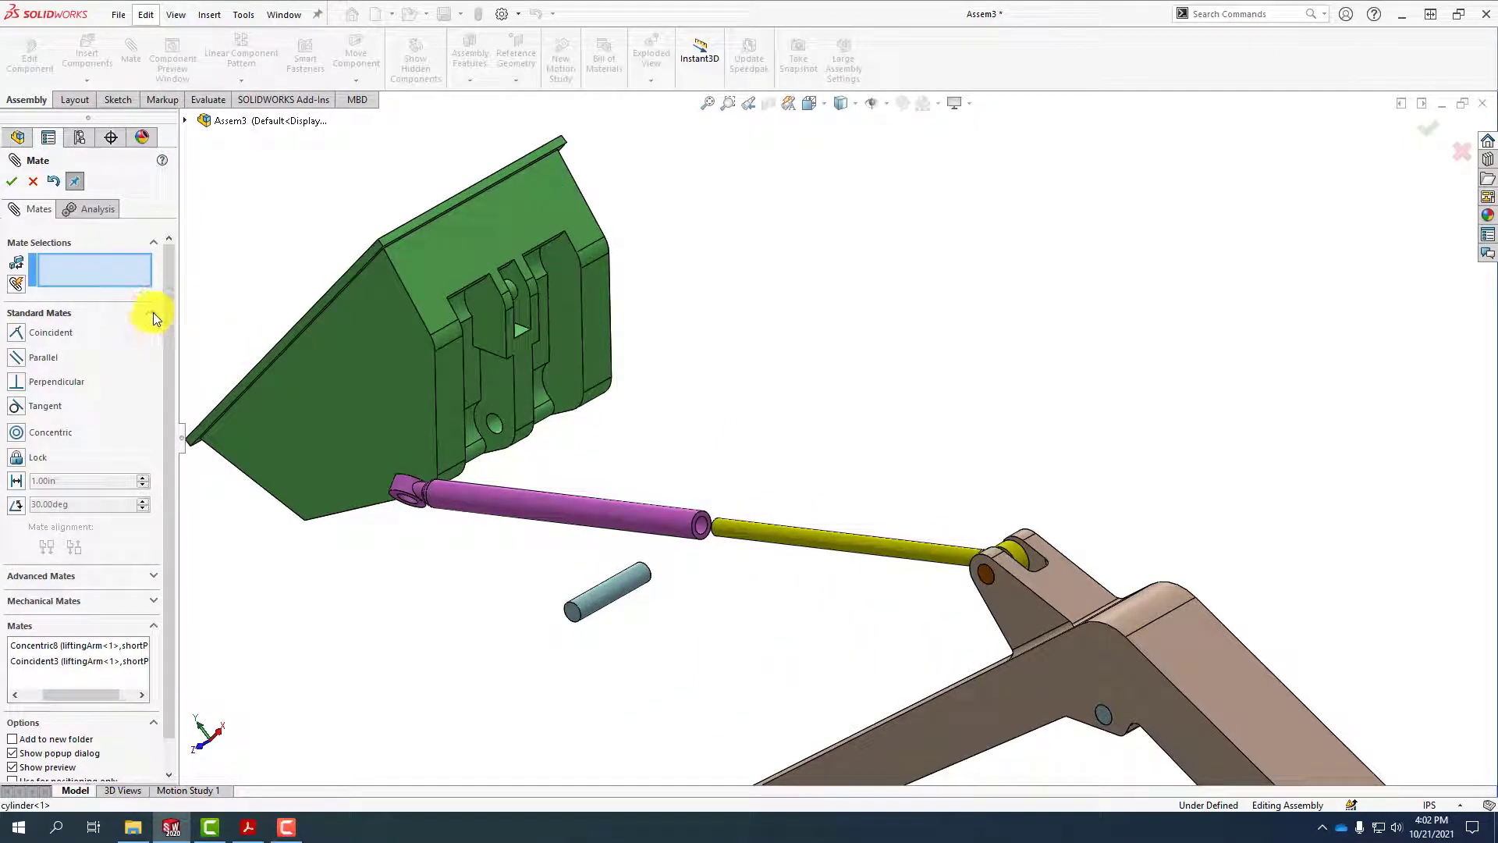
pyautogui.click(153, 312)
pyautogui.click(166, 338)
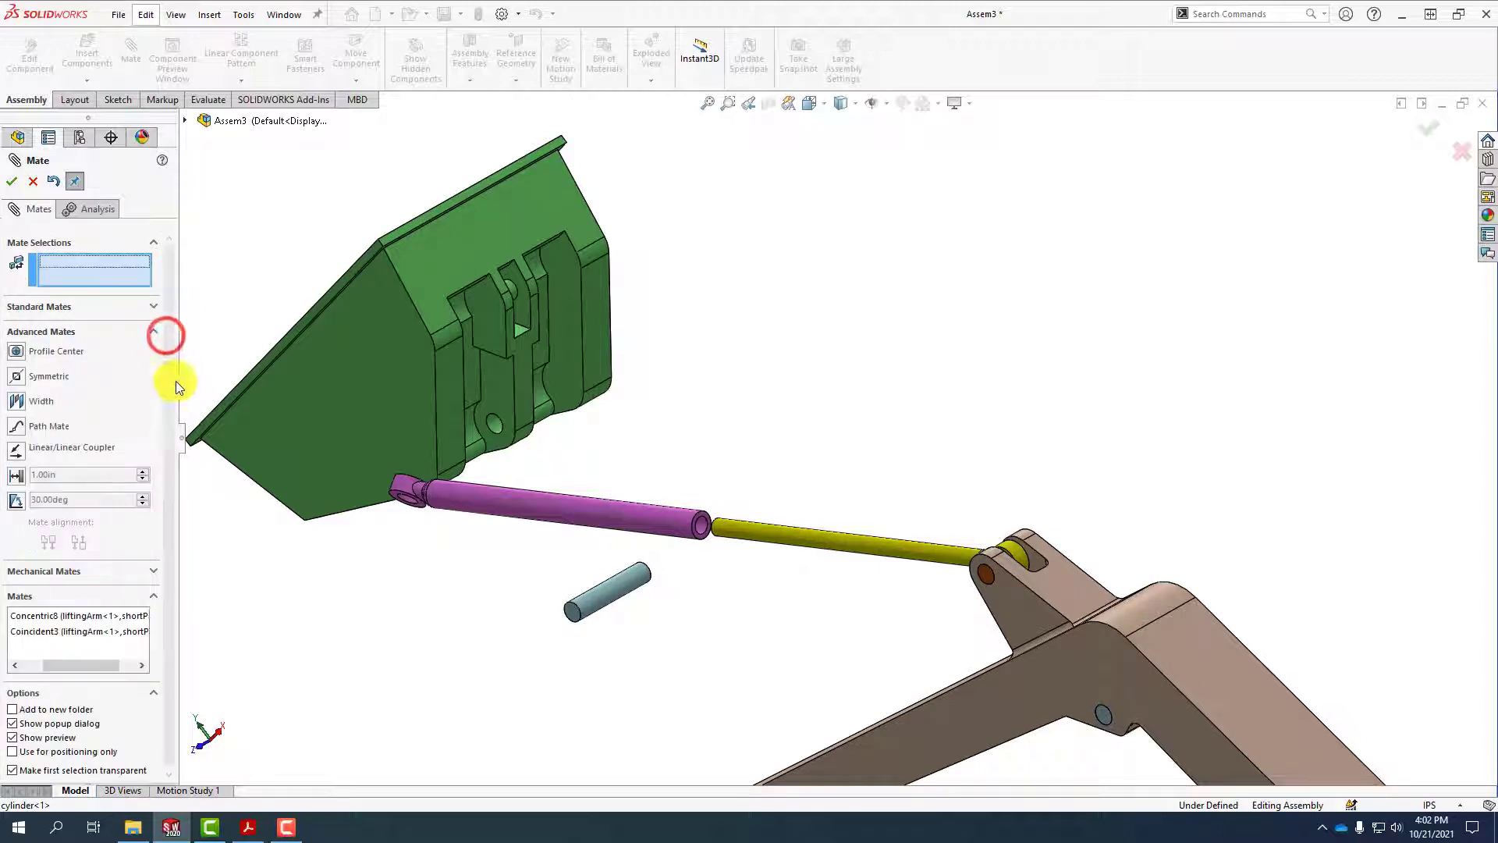
pyautogui.click(47, 396)
pyautogui.scroll(3, 507, 639)
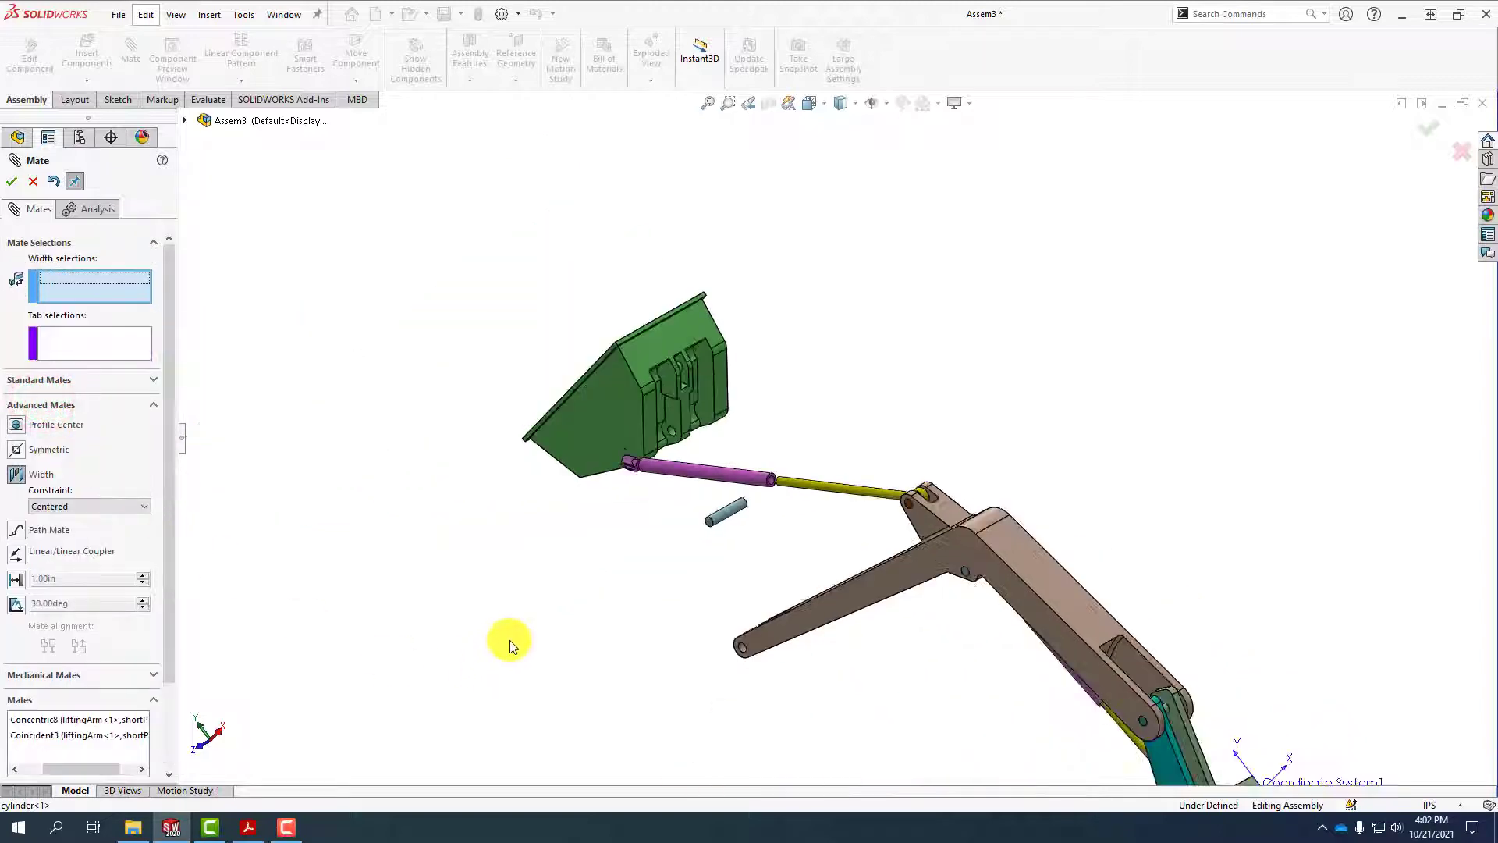
pyautogui.scroll(-6, 773, 636)
pyautogui.click(728, 541)
pyautogui.moveTo(779, 606); pyautogui.dragTo(593, 696, button='middle')
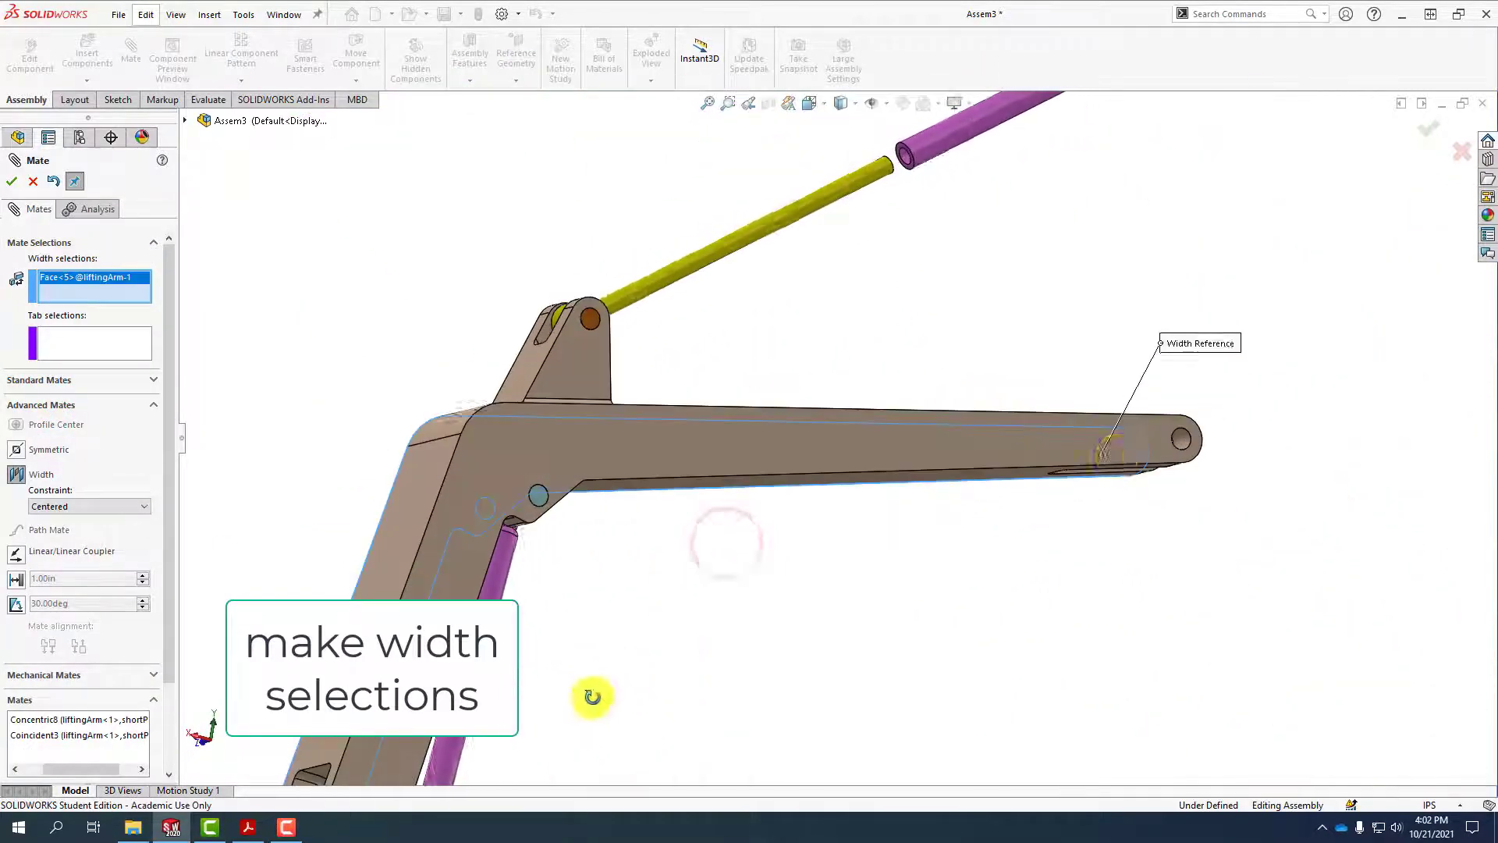
pyautogui.click(1130, 433)
# Use the faces of the bucket's lower rear lugs as the tab selections and complete the width mate with the lifting arm
pyautogui.scroll(3, 1091, 504)
pyautogui.moveTo(1091, 504)
pyautogui.mouseDown(button='middle')
pyautogui.moveTo(1181, 482)
pyautogui.moveTo(1291, 482)
pyautogui.moveTo(1108, 526)
pyautogui.mouseUp(button='middle')
pyautogui.scroll(-4, 816, 394)
pyautogui.scroll(3, 816, 394)
pyautogui.scroll(-4, 793, 246)
pyautogui.scroll(-3, 649, 400)
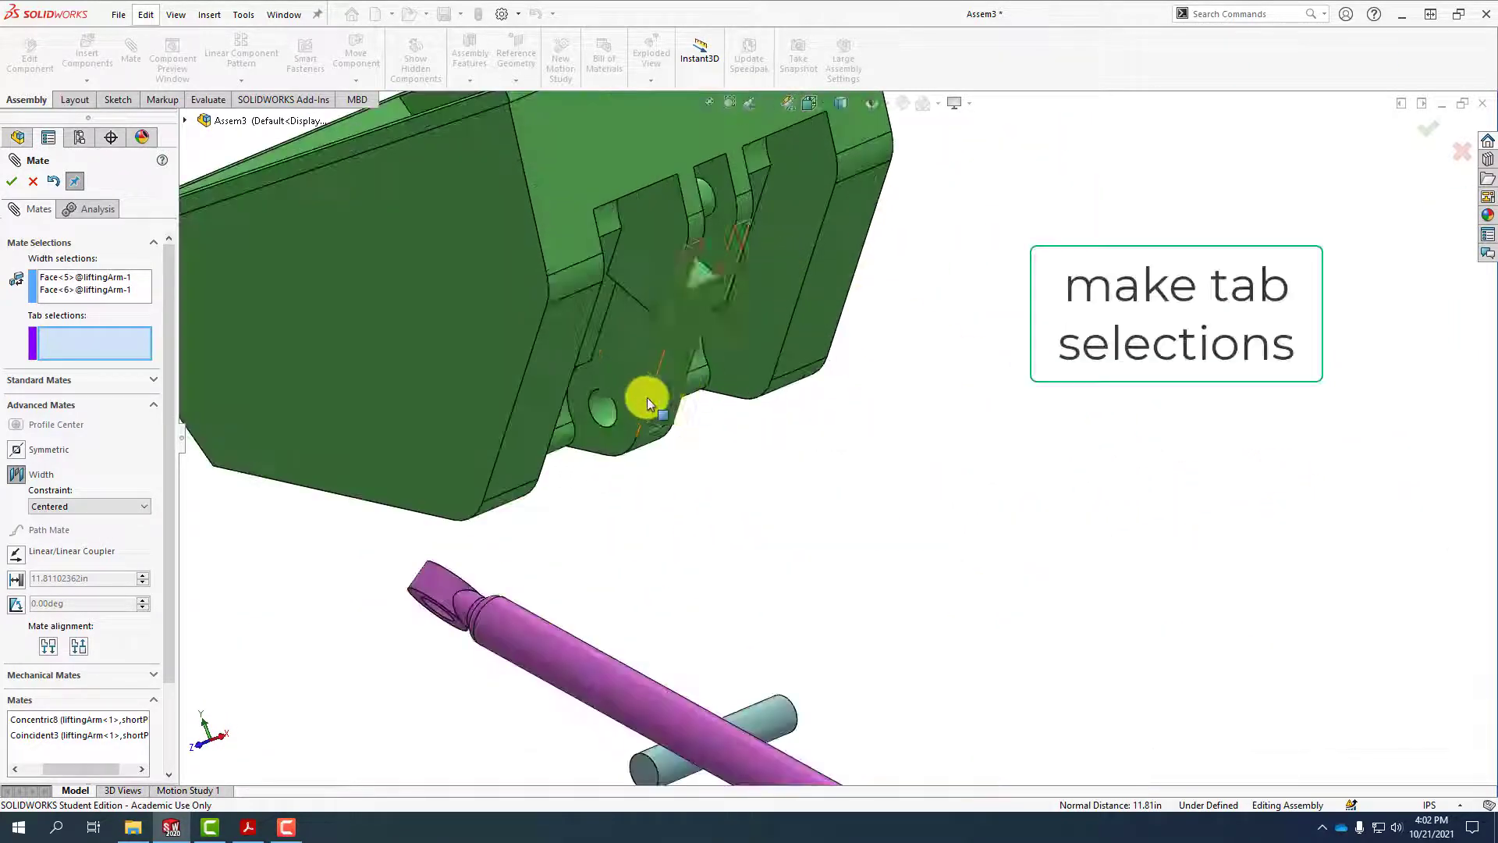
pyautogui.click(632, 386)
pyautogui.scroll(3, 809, 432)
pyautogui.scroll(2, 809, 433)
pyautogui.moveTo(808, 432); pyautogui.dragTo(695, 466, button='middle')
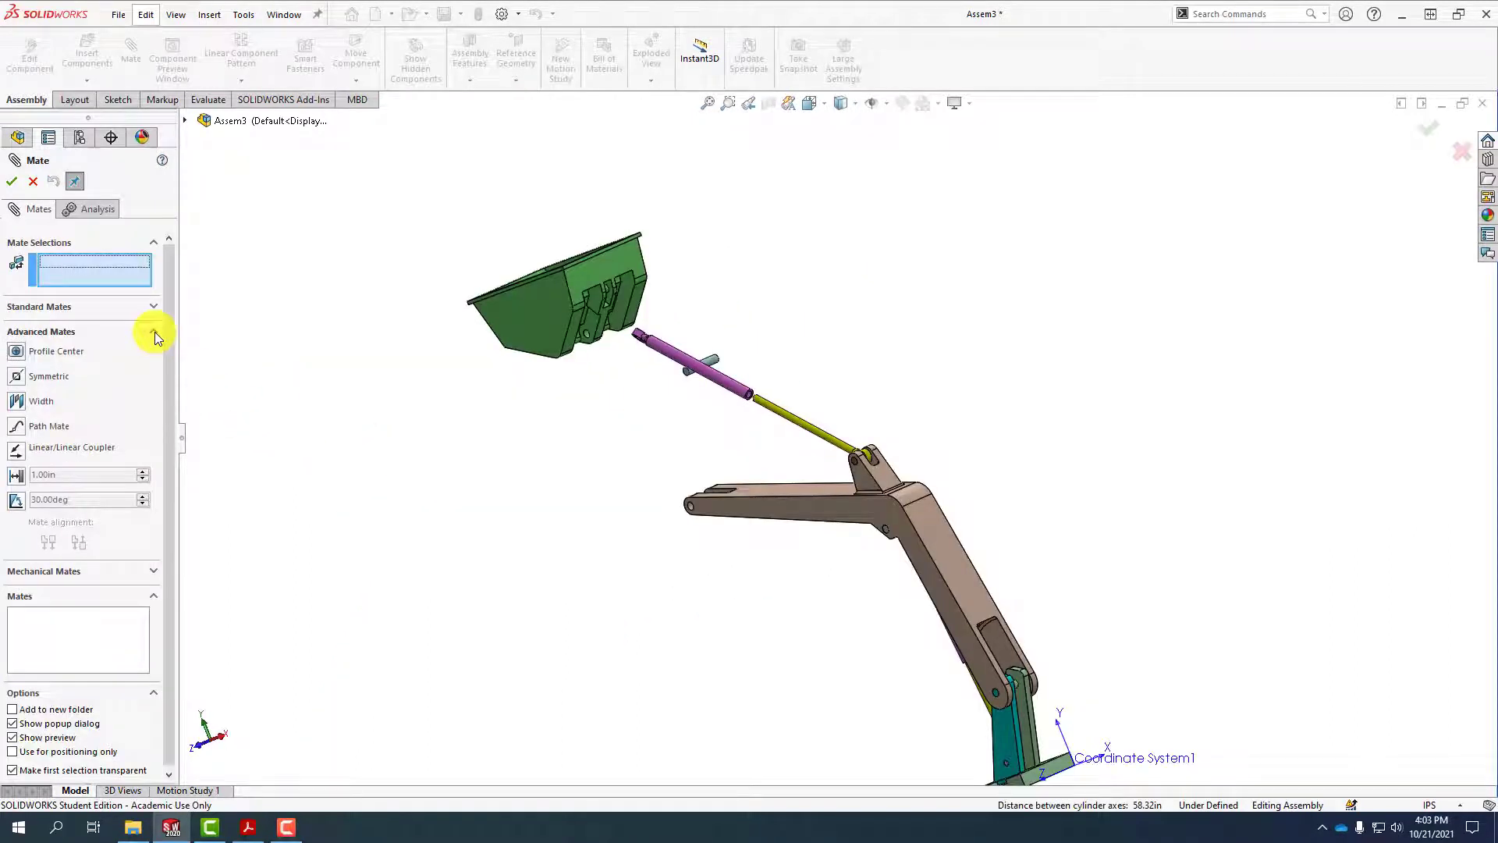
# Add a concentric mate between the bucket's lower lug hole and the hole at the lifting arm's free end
pyautogui.click(155, 333)
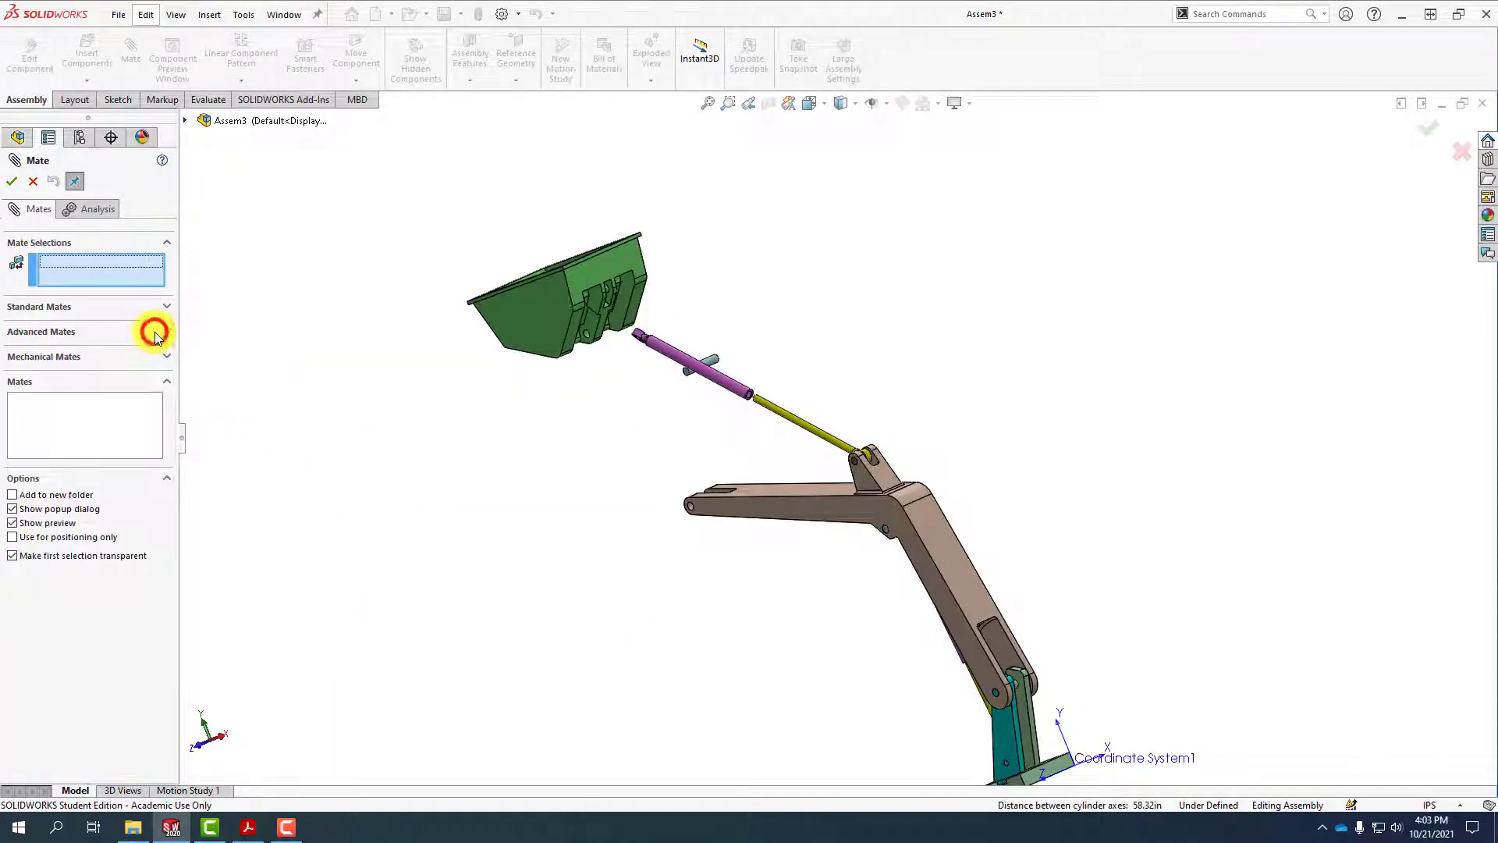
pyautogui.click(166, 307)
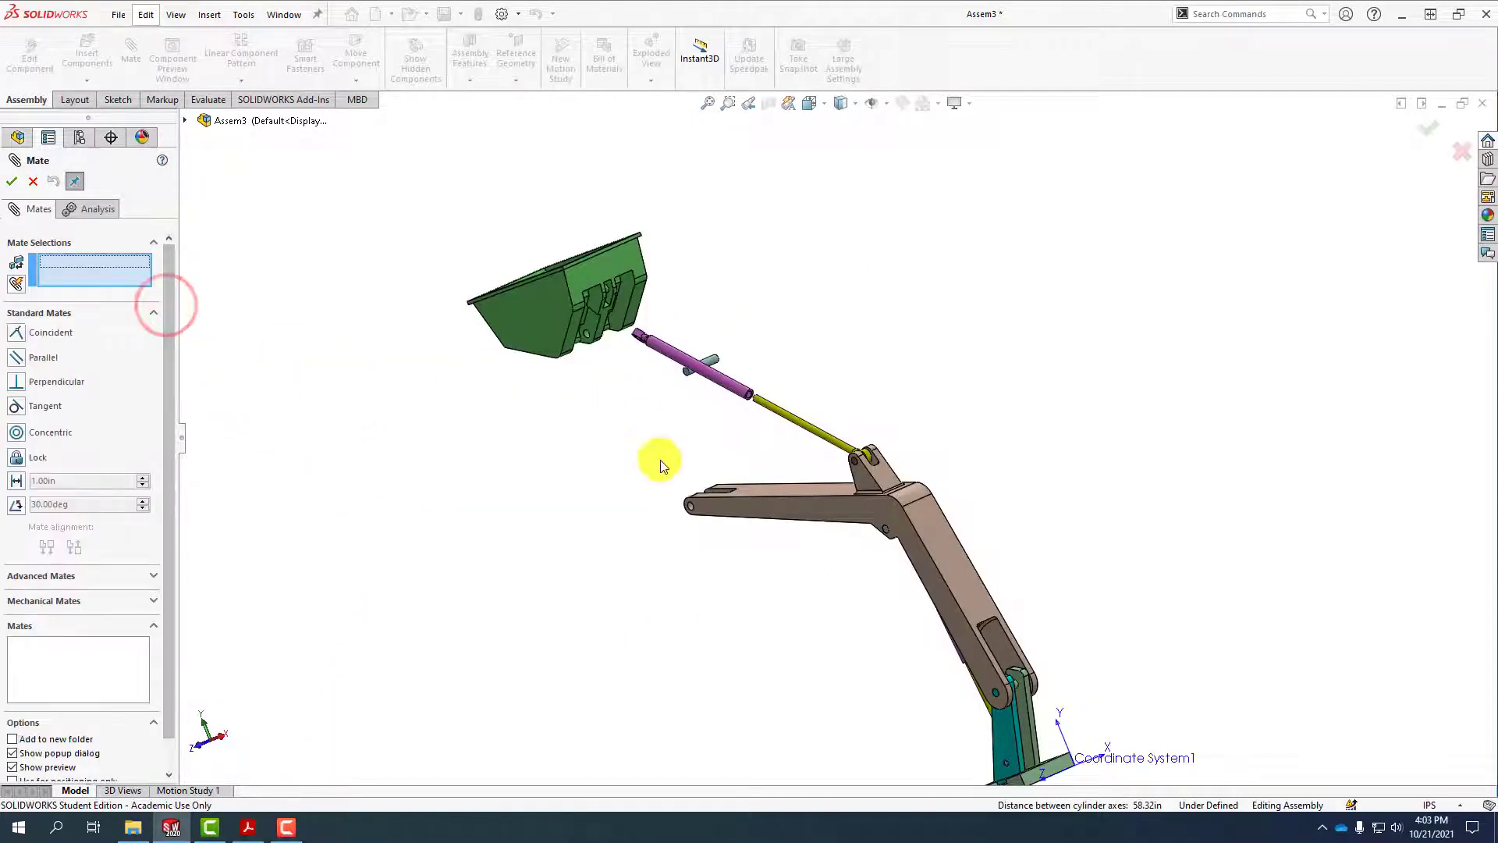
pyautogui.scroll(-5, 653, 378)
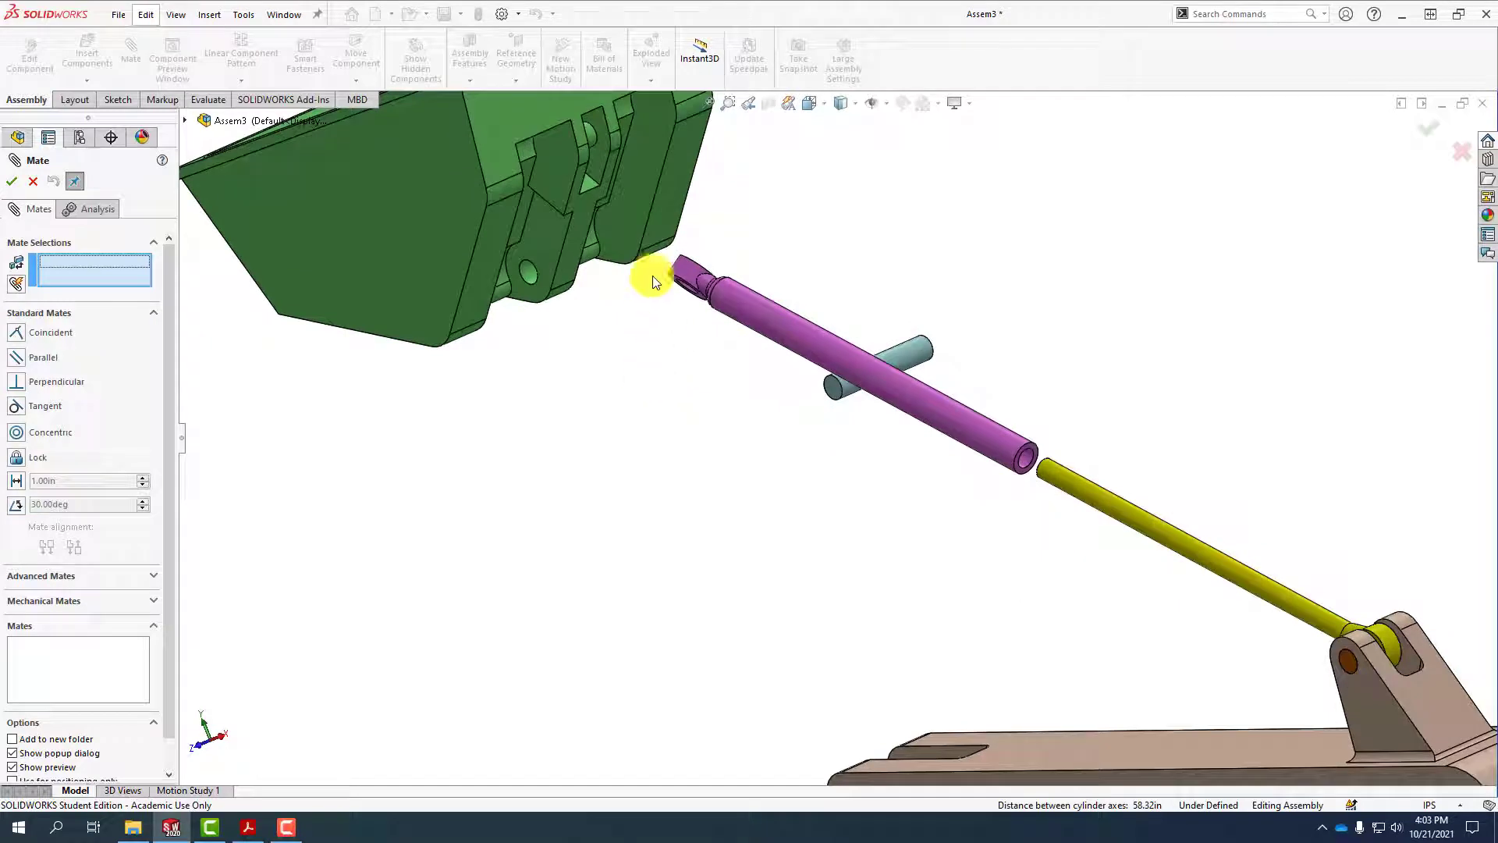
pyautogui.click(528, 279)
pyautogui.scroll(5, 601, 492)
pyautogui.scroll(-6, 975, 687)
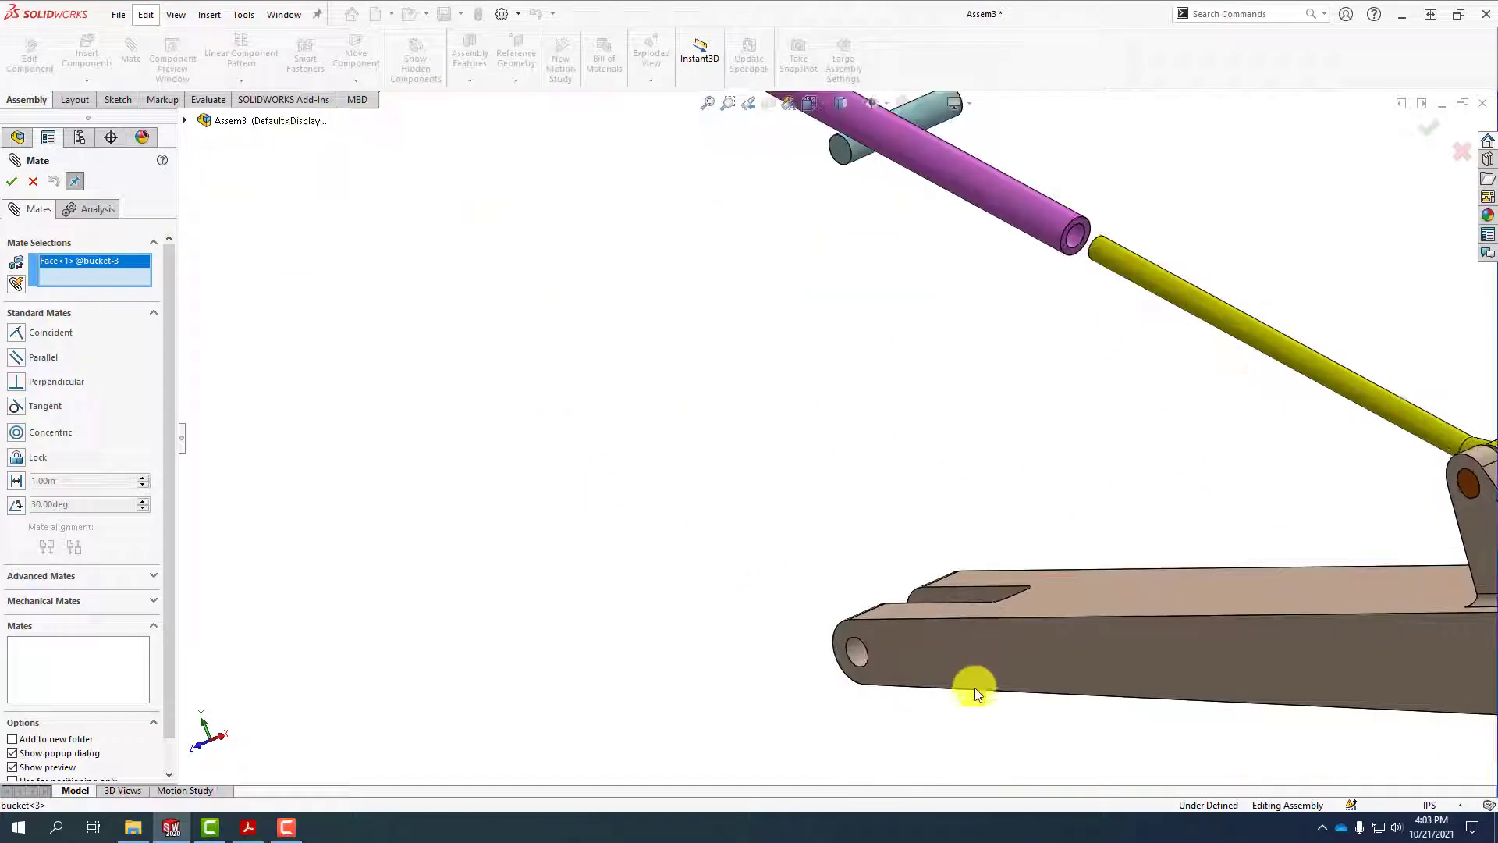
pyautogui.click(859, 649)
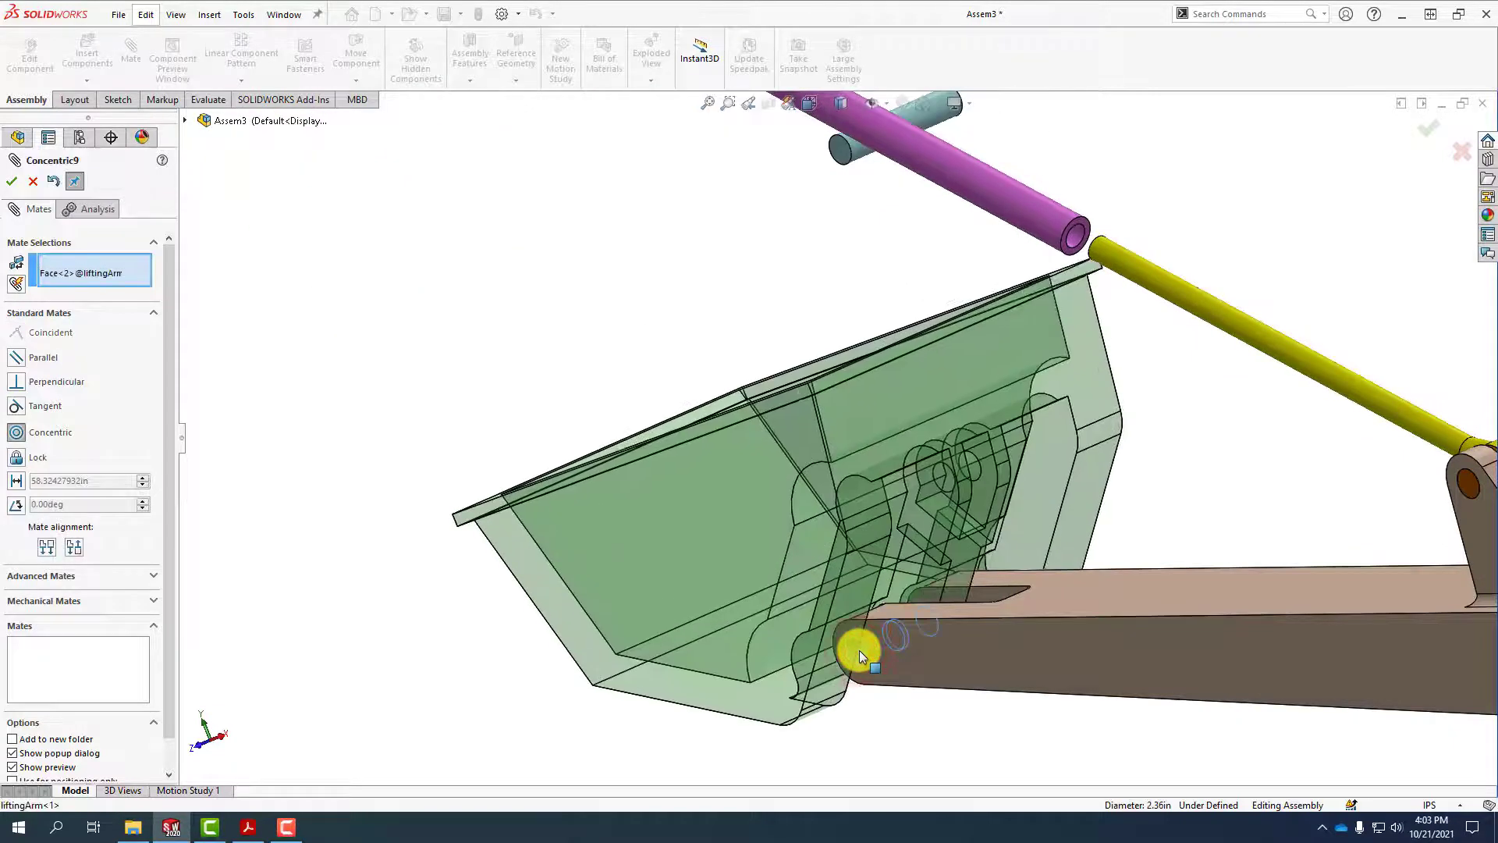
pyautogui.click(1055, 675)
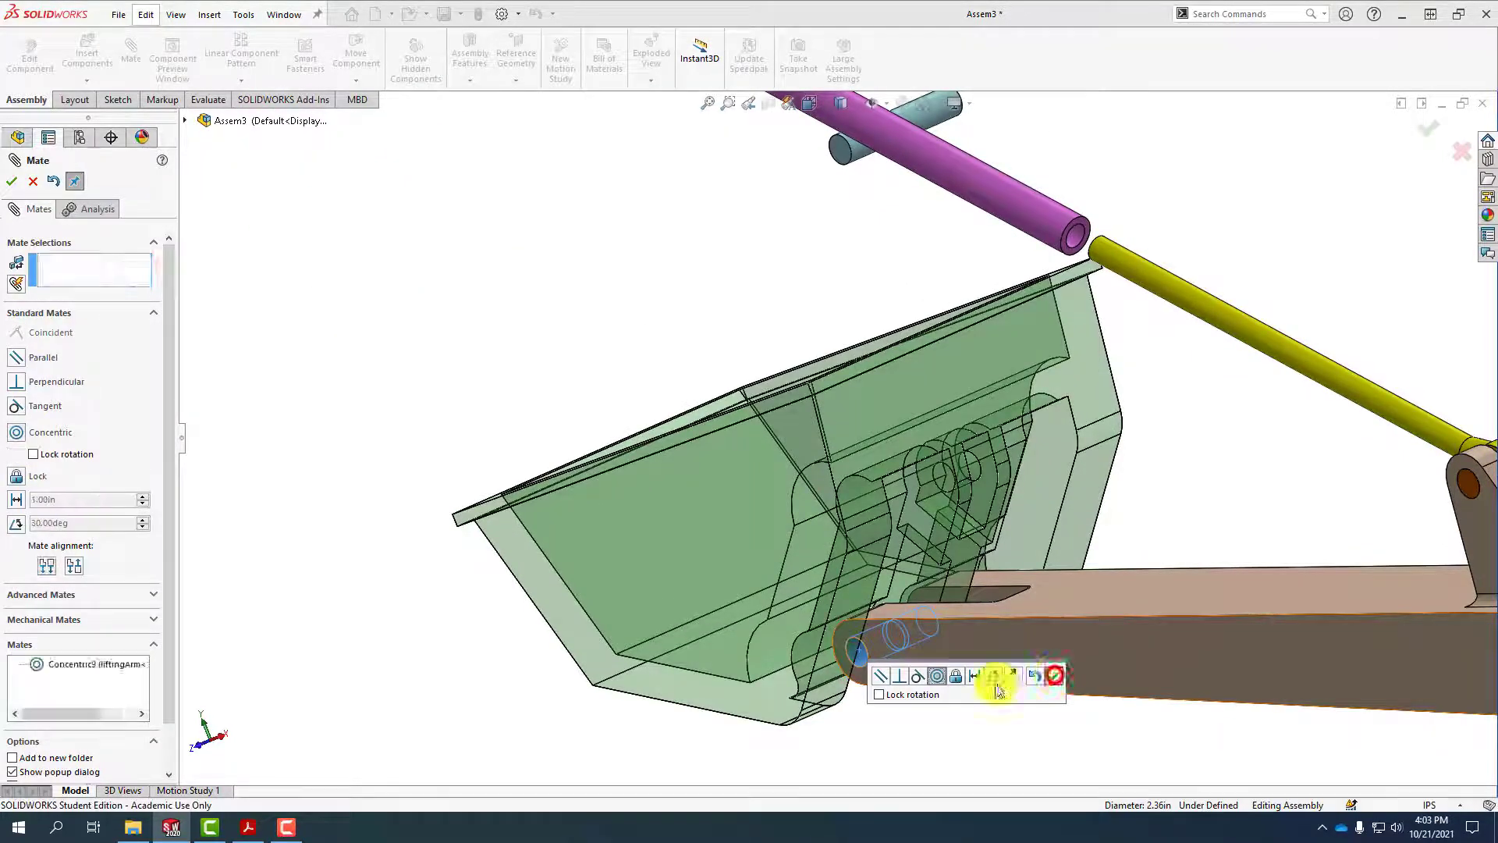
# Add a concentric mate between the second cylinder's eye and the bucket's upper mounting hole, and finish mating
pyautogui.scroll(5, 1046, 675)
pyautogui.scroll(-5, 789, 259)
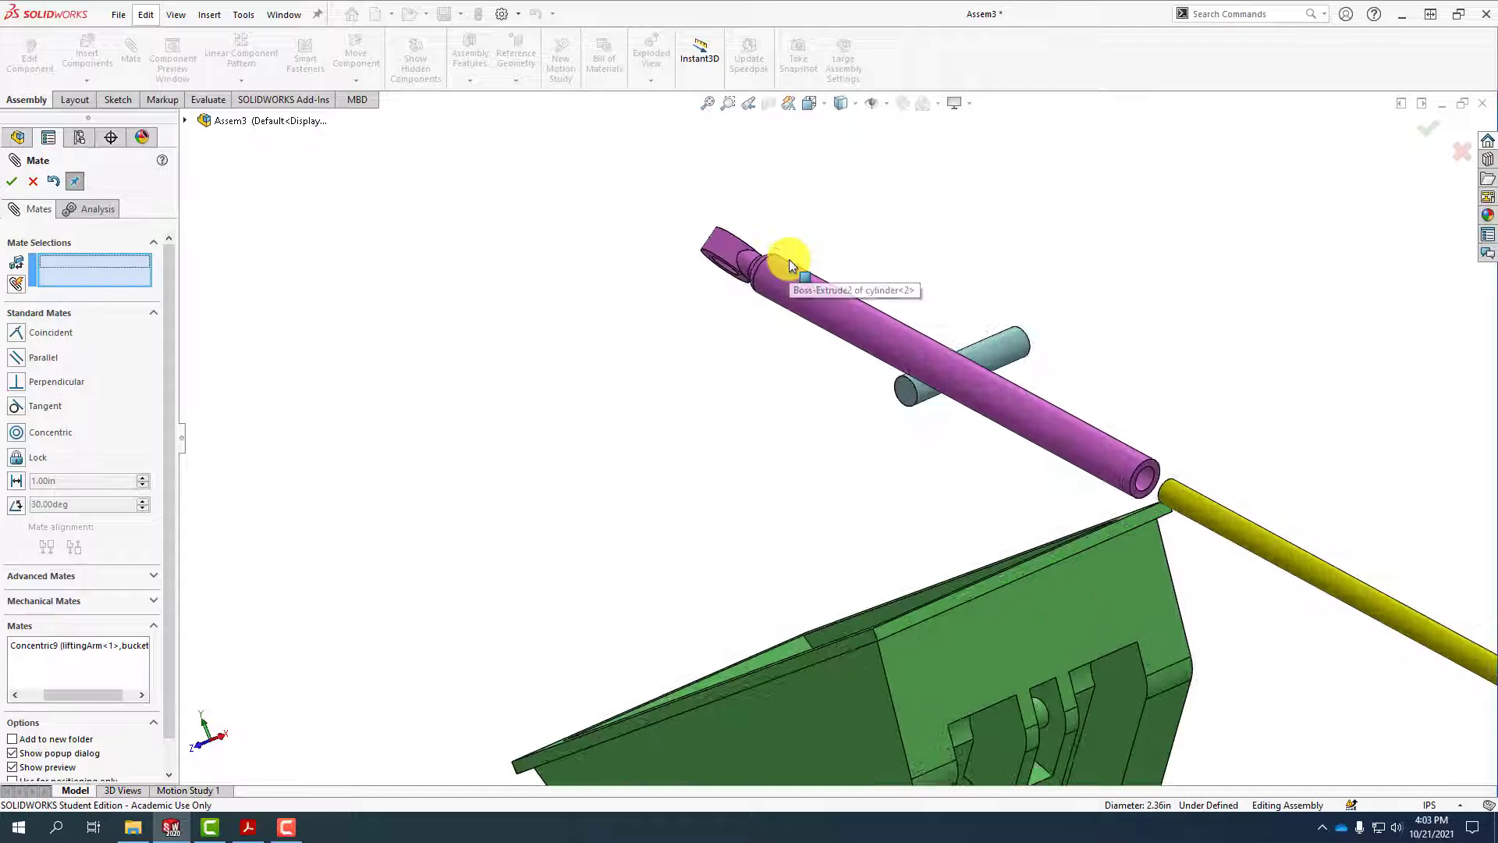
pyautogui.click(706, 244)
pyautogui.scroll(5, 617, 337)
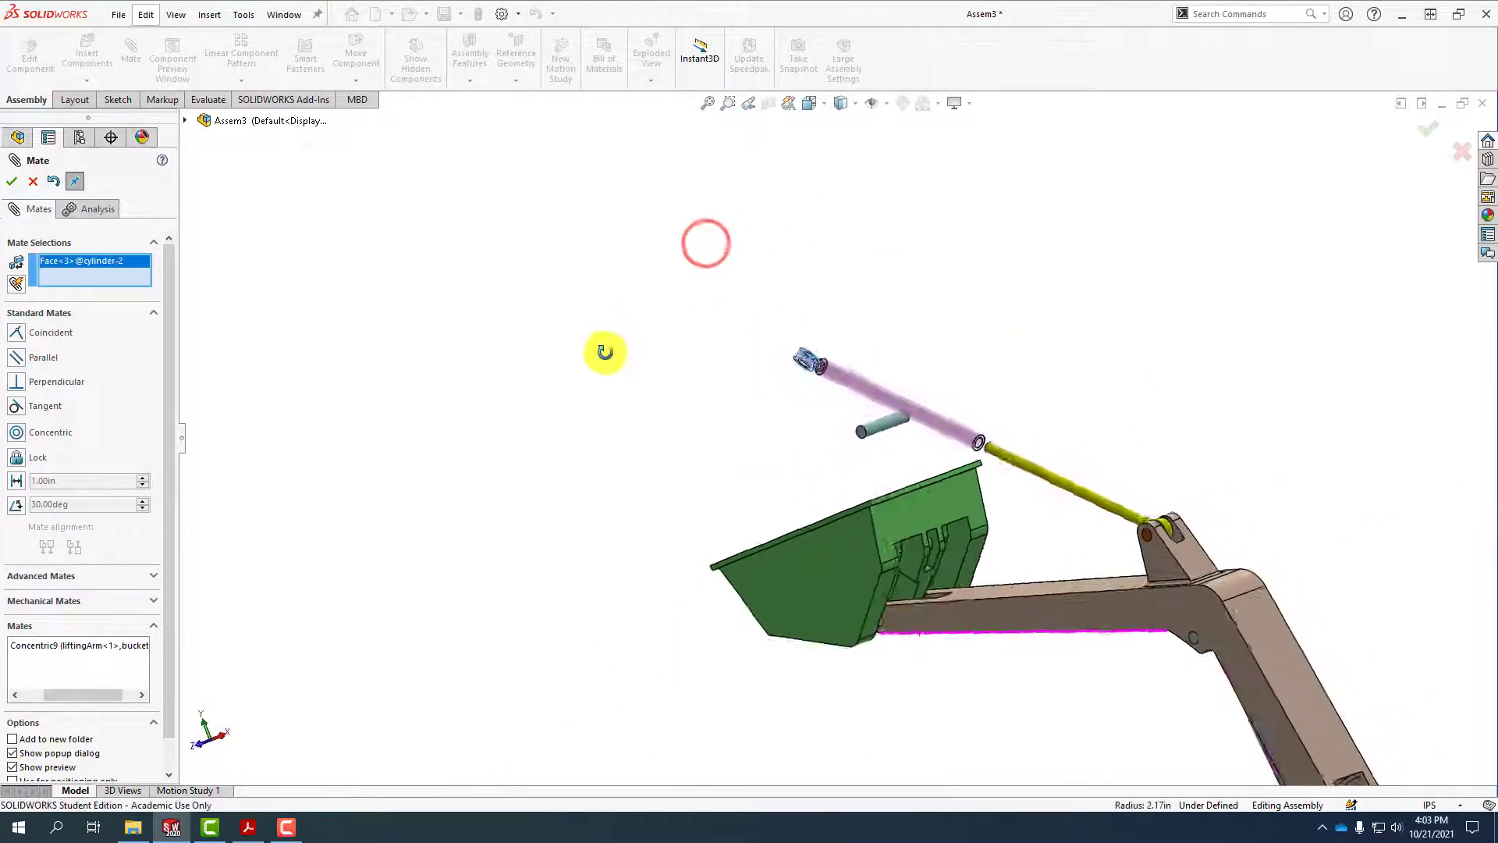
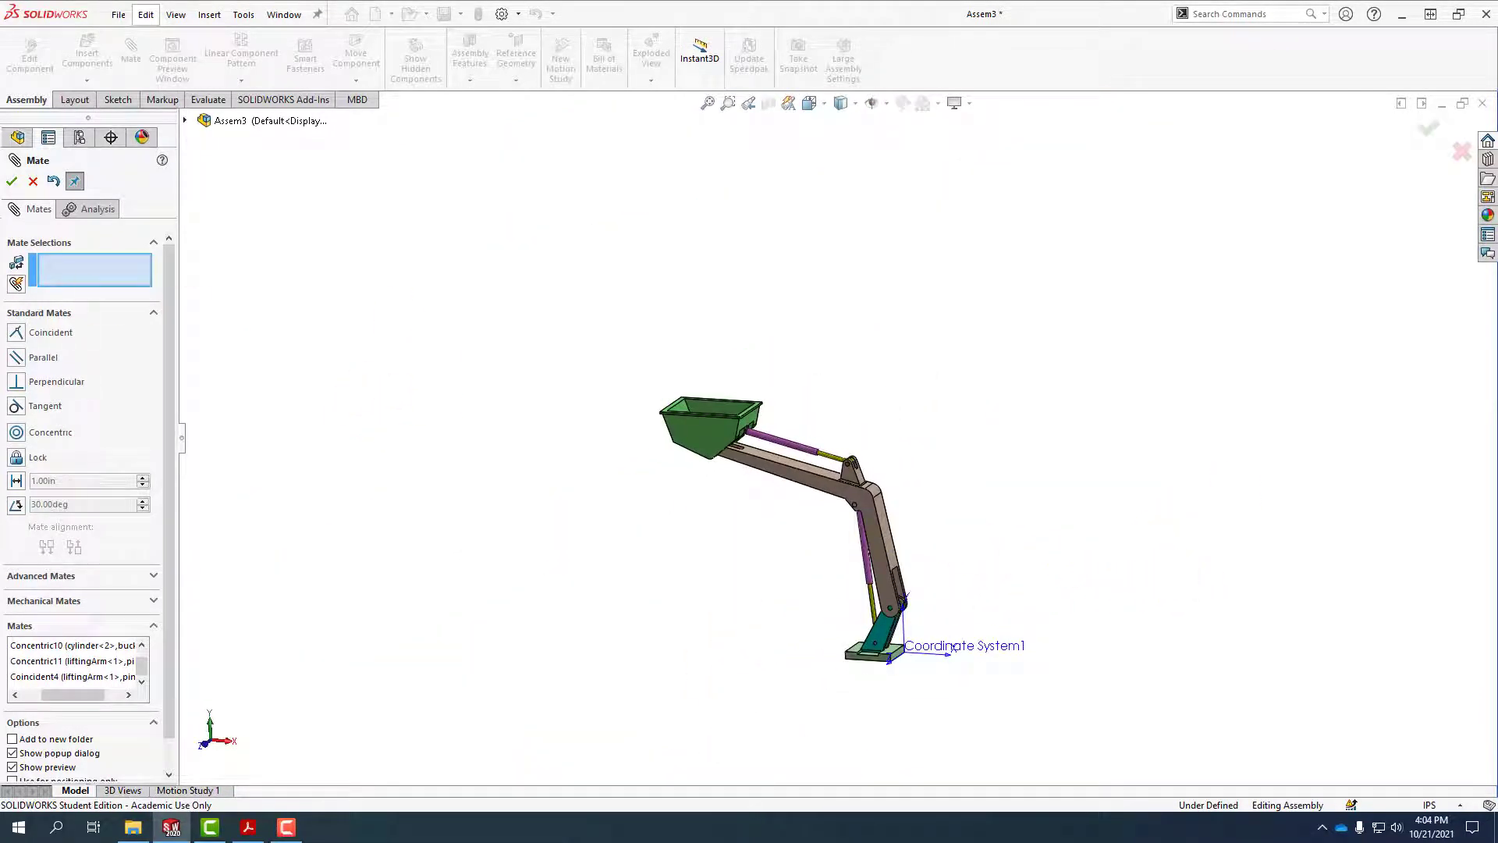
pyautogui.click(14, 185)
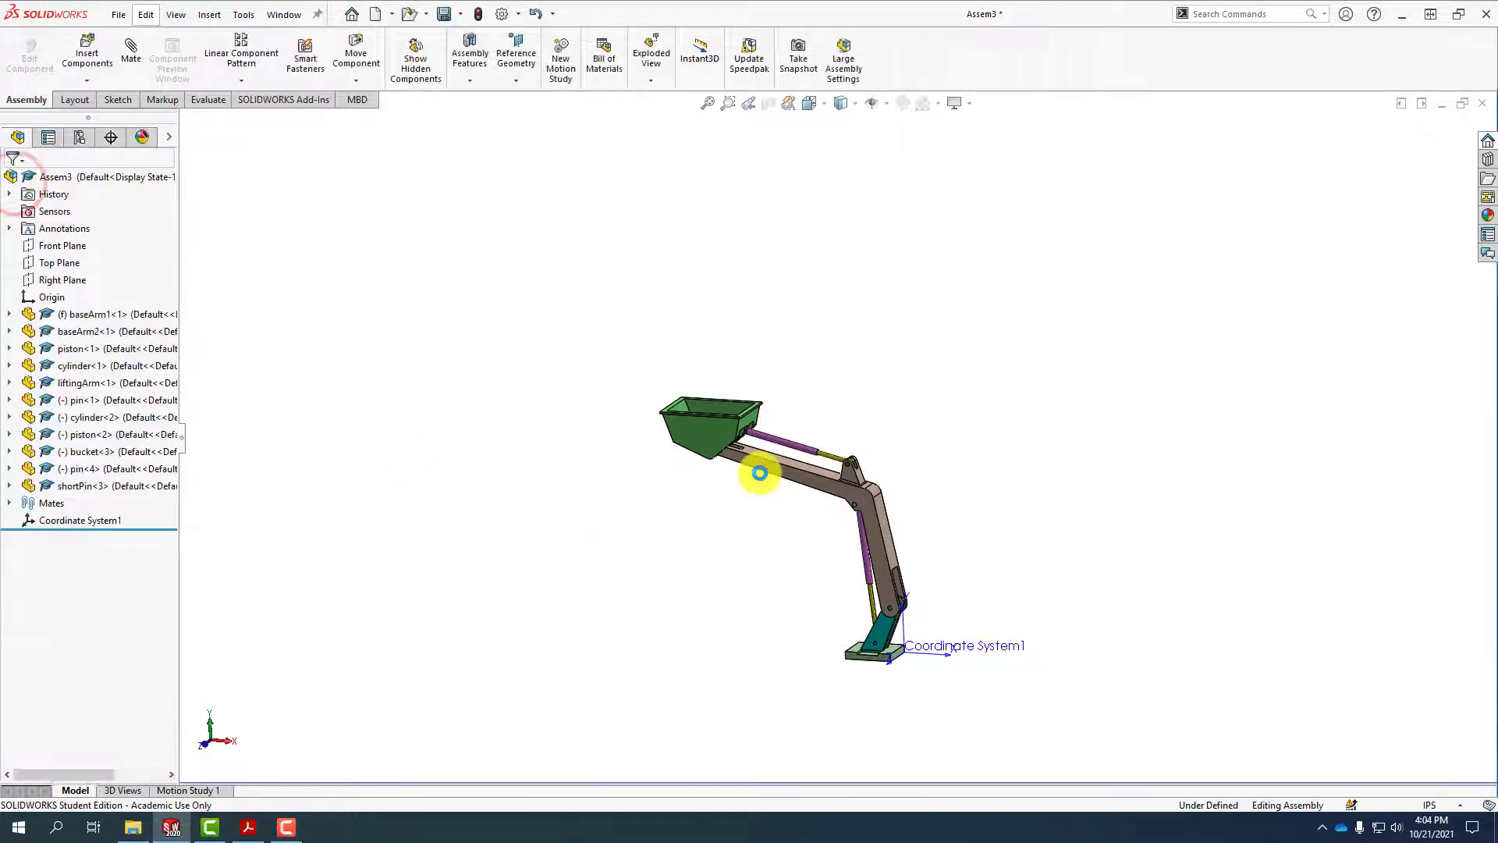
# Tilt the bucket about its pivot on the lifting arm to test the motion of the second cylinder and piston
pyautogui.scroll(-5, 767, 458)
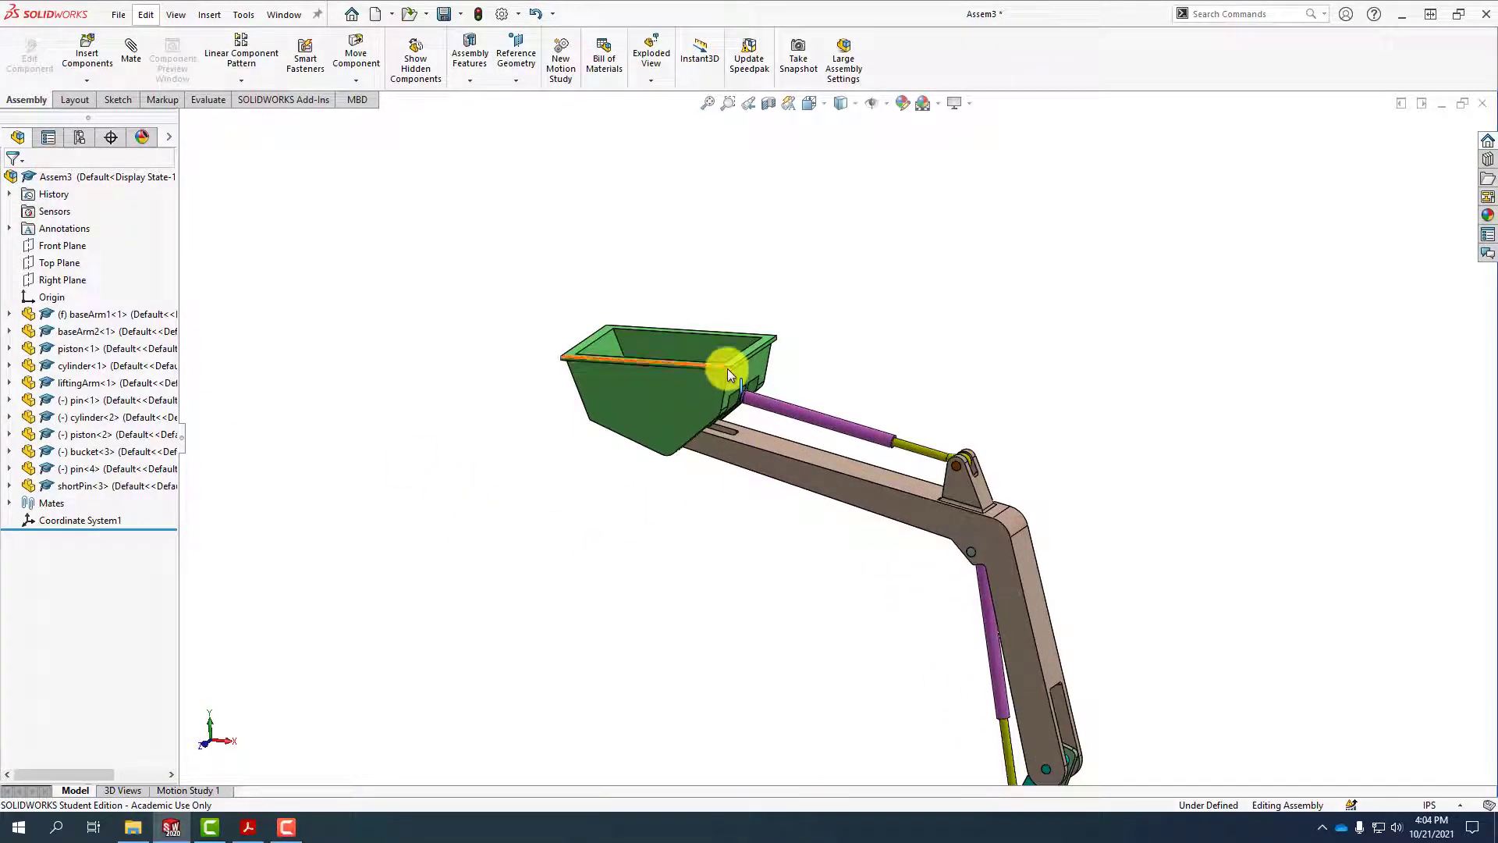
pyautogui.moveTo(727, 369); pyautogui.dragTo(638, 382)
pyautogui.scroll(3, 841, 628)
pyautogui.scroll(-4, 937, 593)
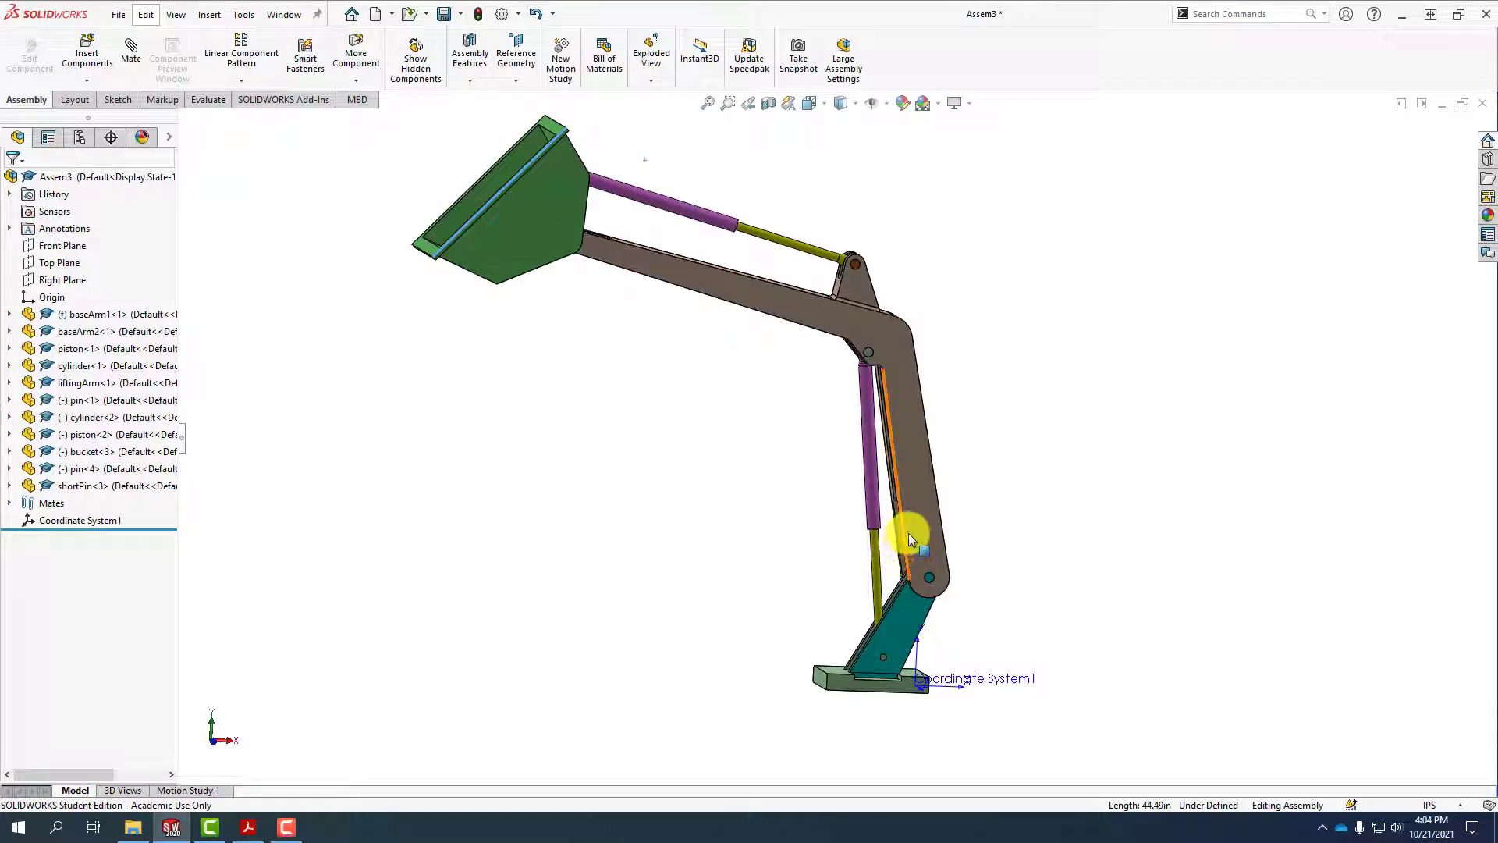
# Suppress the Angle1 mate between the second base arm and the lifting arm
pyautogui.click(9, 504)
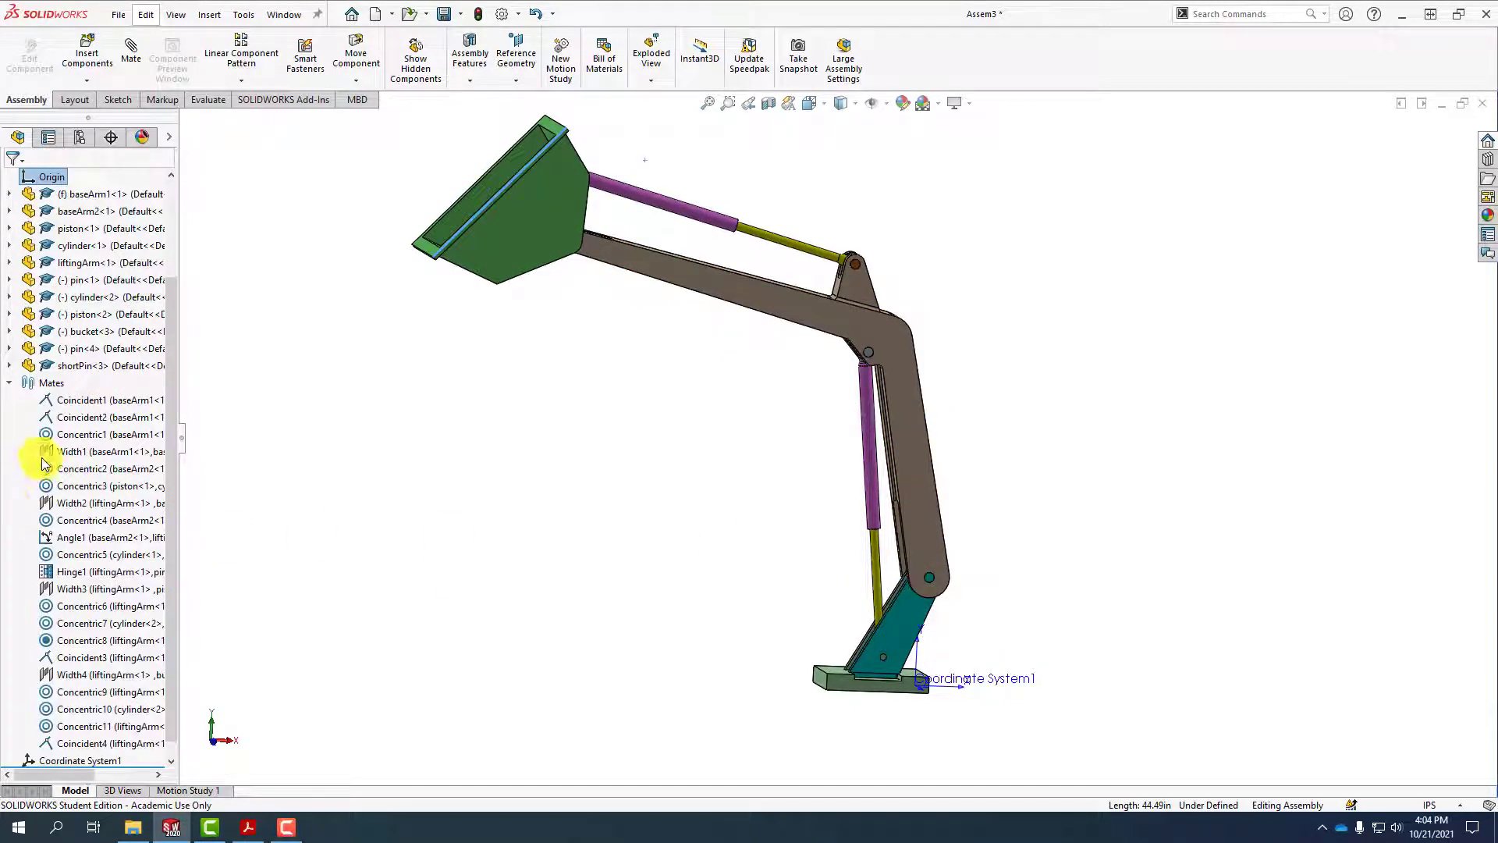
pyautogui.click(71, 538)
pyautogui.click(111, 492)
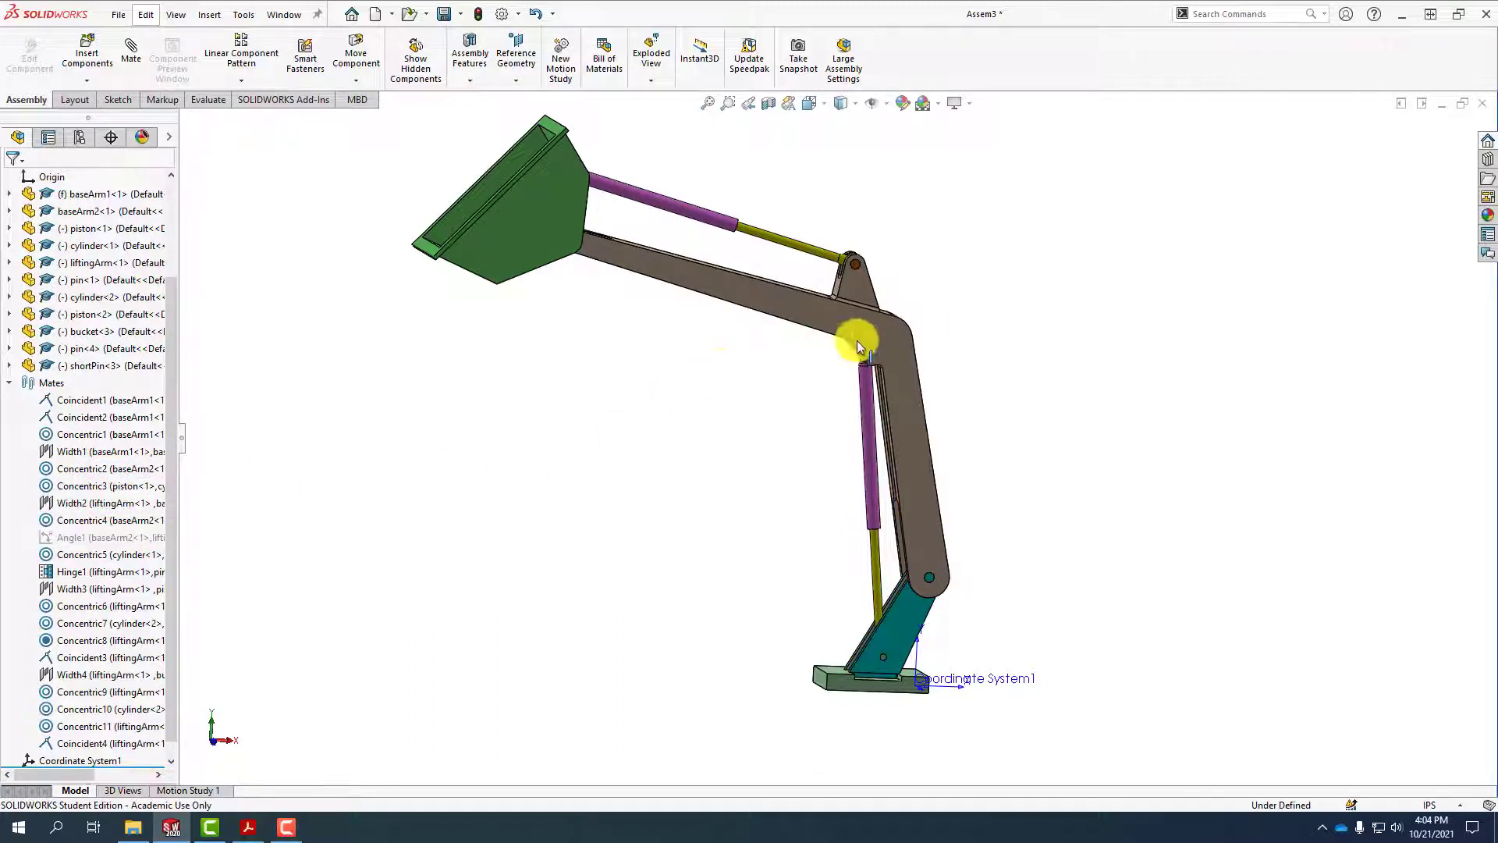
# Swing the lifting arm and the bucket to test the movement of the freed linkage
pyautogui.moveTo(868, 326); pyautogui.dragTo(681, 305)
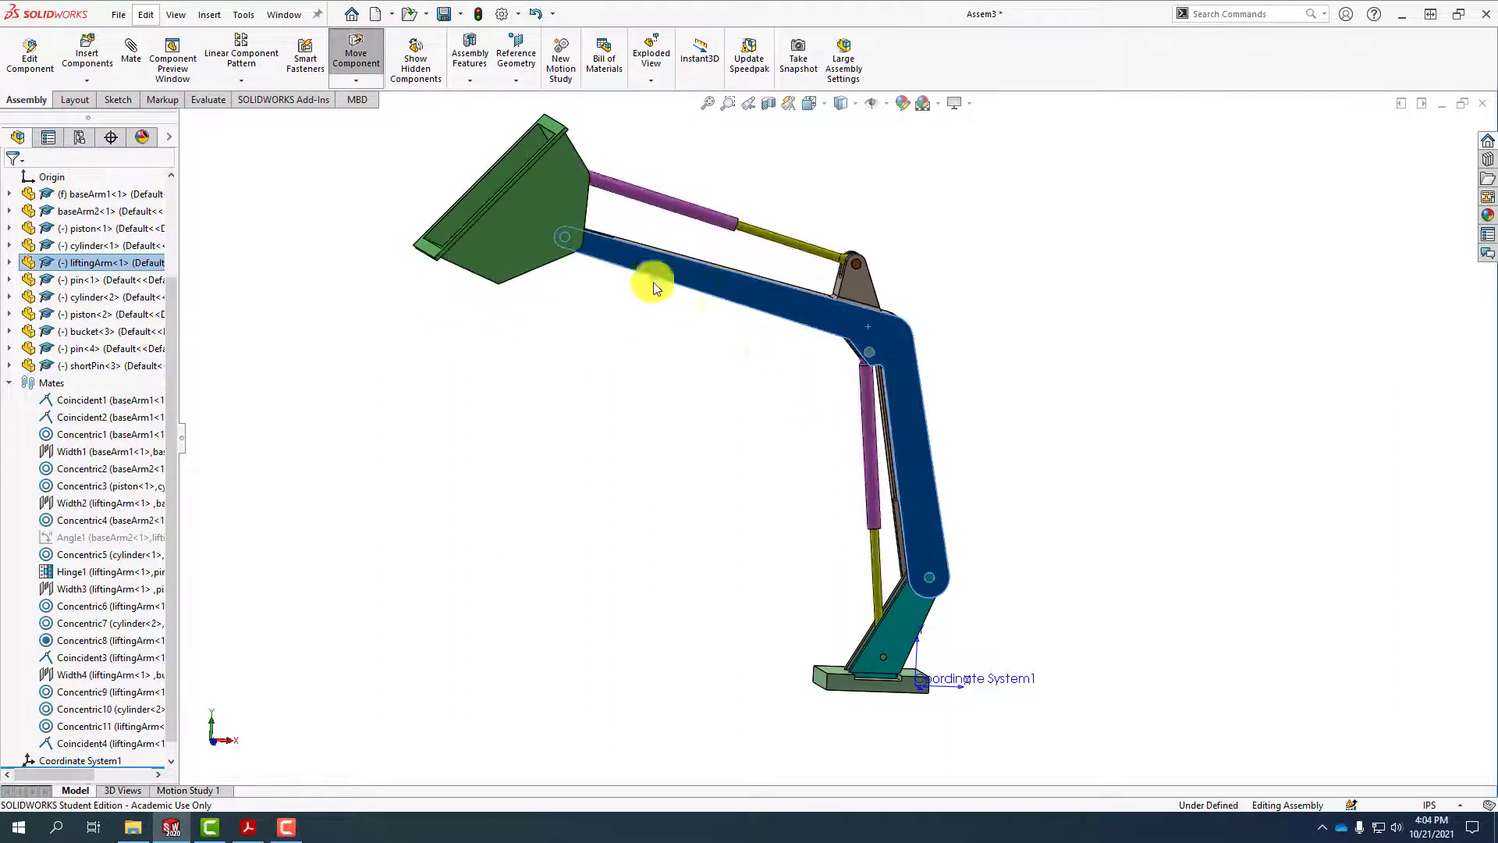
pyautogui.click(565, 131)
pyautogui.moveTo(527, 143); pyautogui.dragTo(491, 316)
pyautogui.click(423, 471)
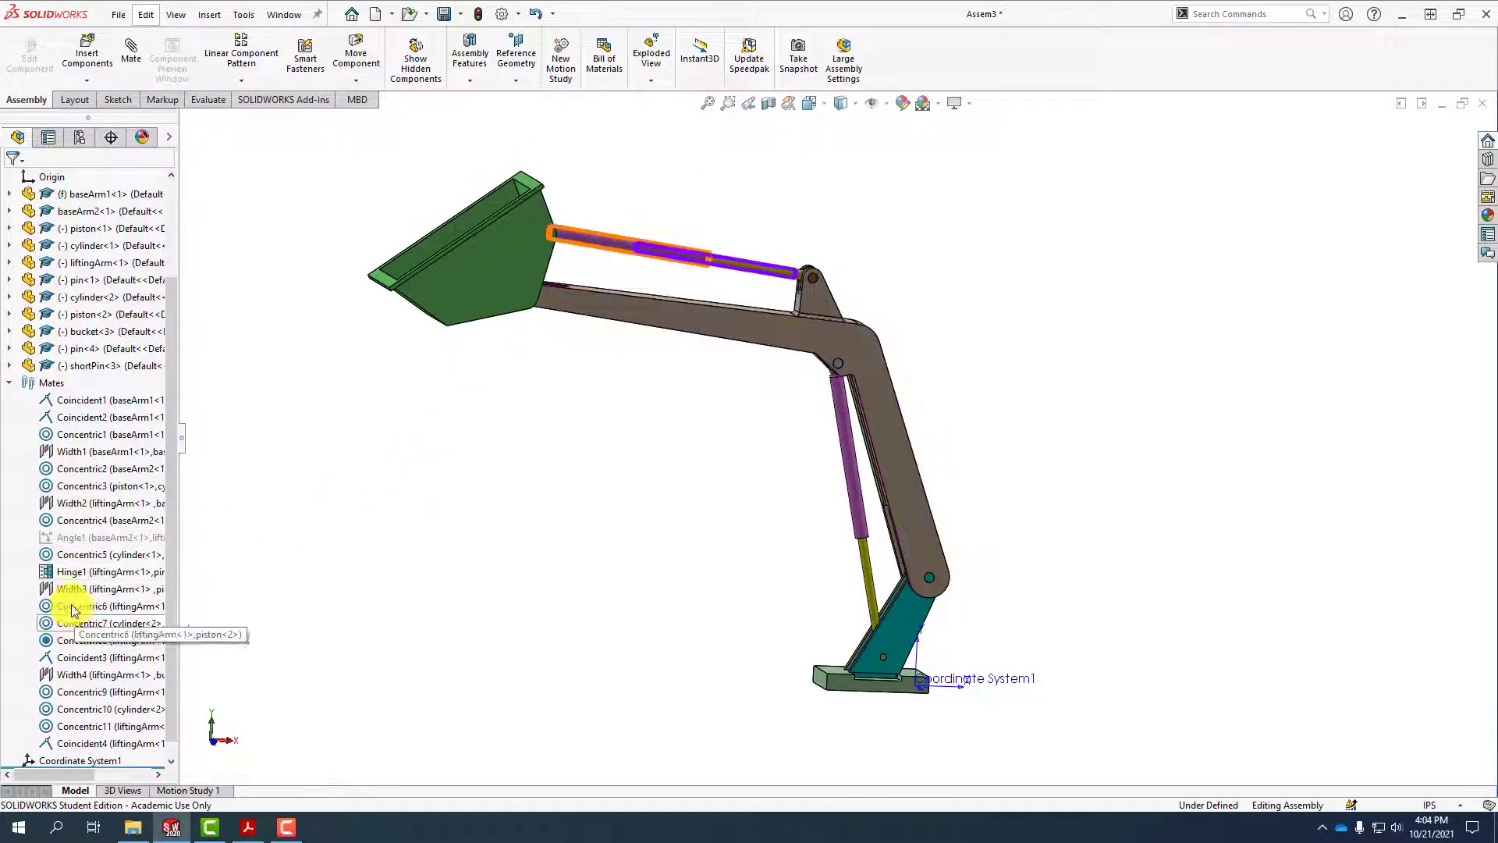
# Unsuppress the Angle1 mate and tilt the bucket back until its open side faces upward
pyautogui.click(79, 538)
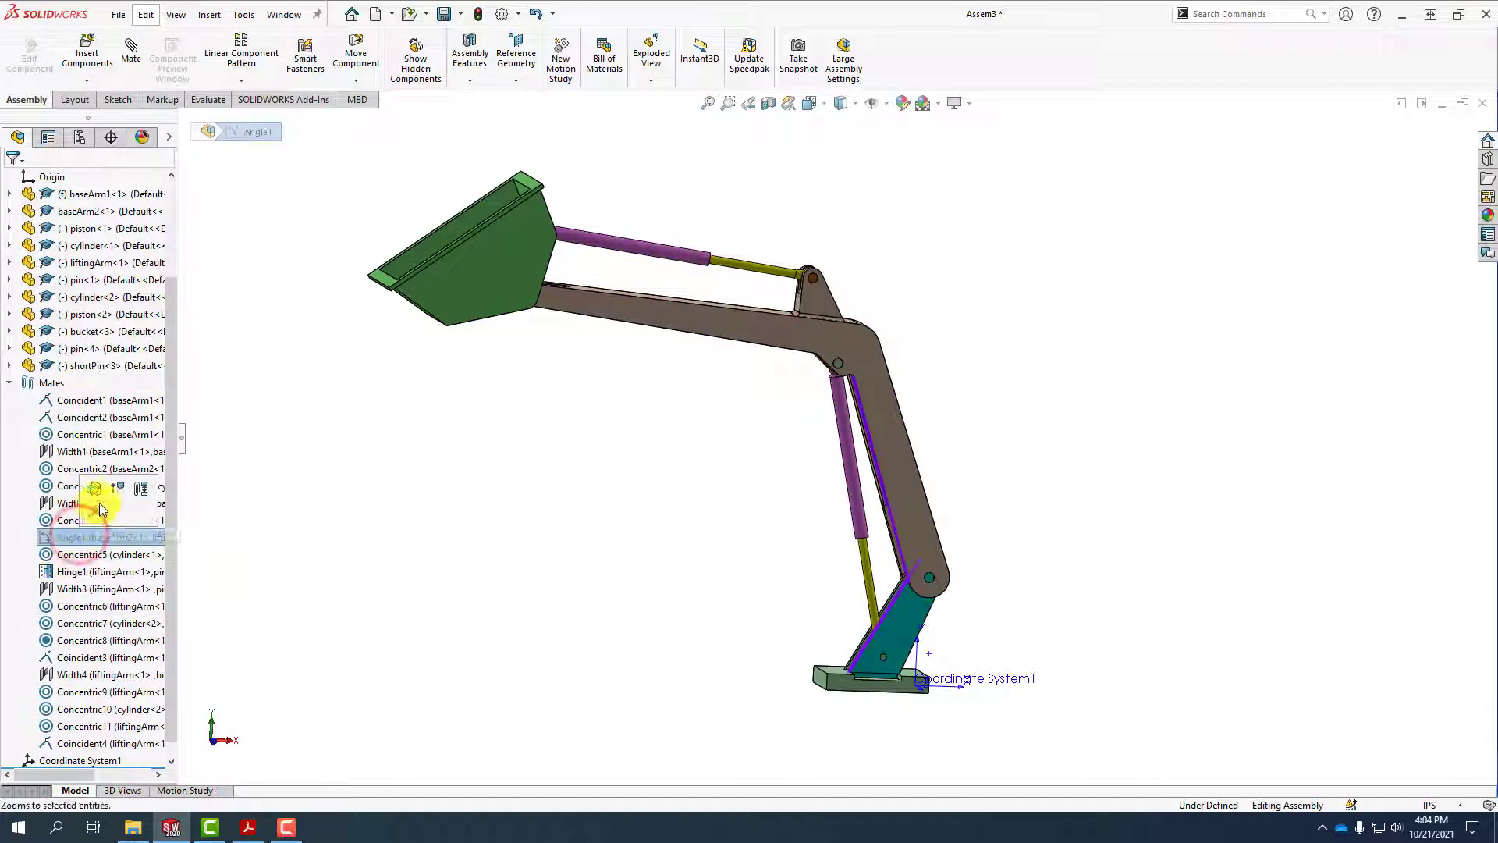
pyautogui.click(116, 486)
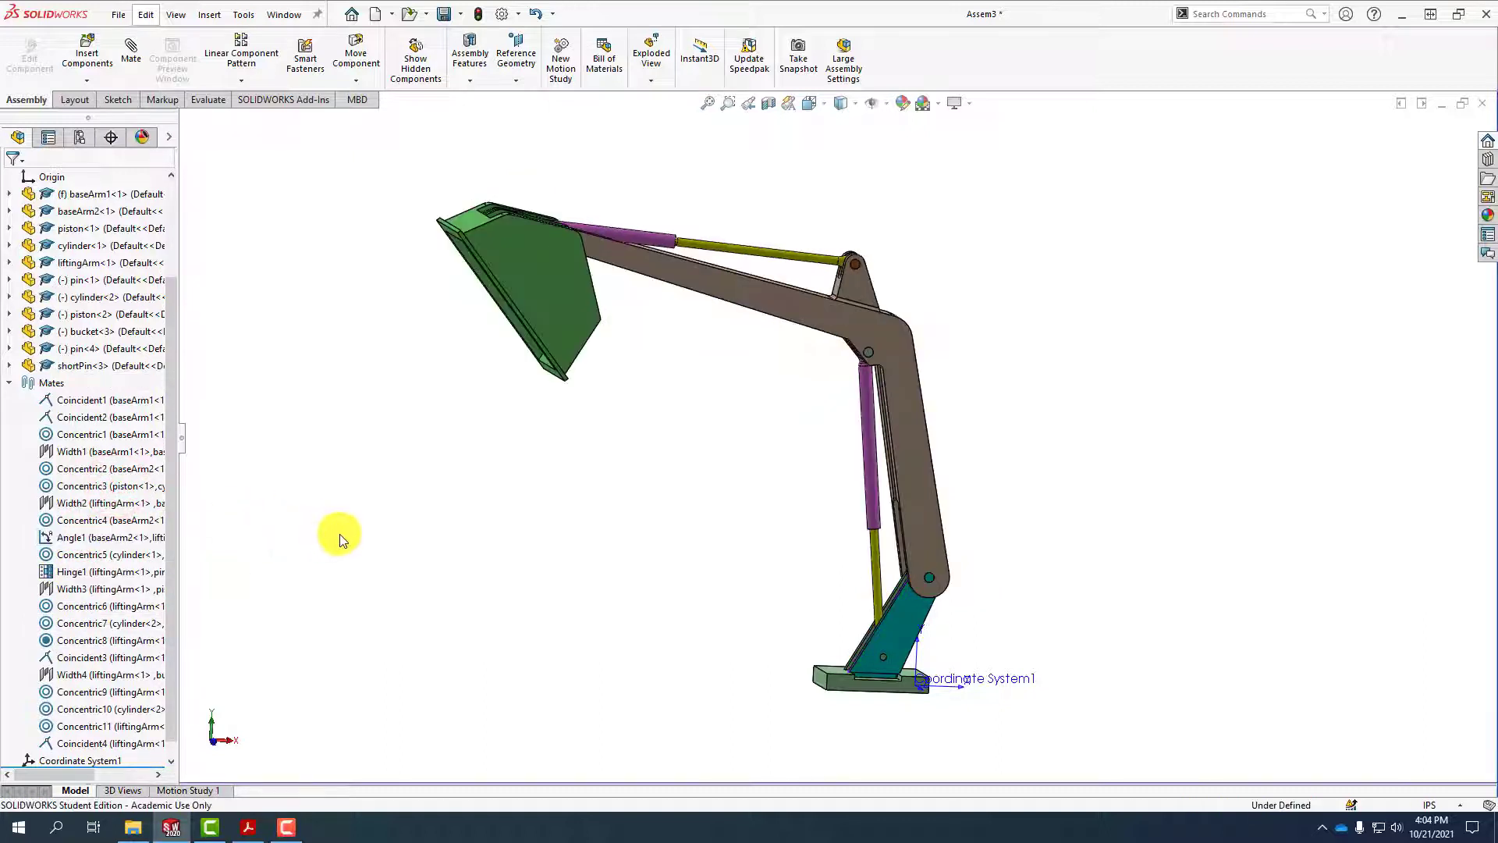
pyautogui.click(380, 629)
pyautogui.moveTo(459, 238); pyautogui.dragTo(622, 143)
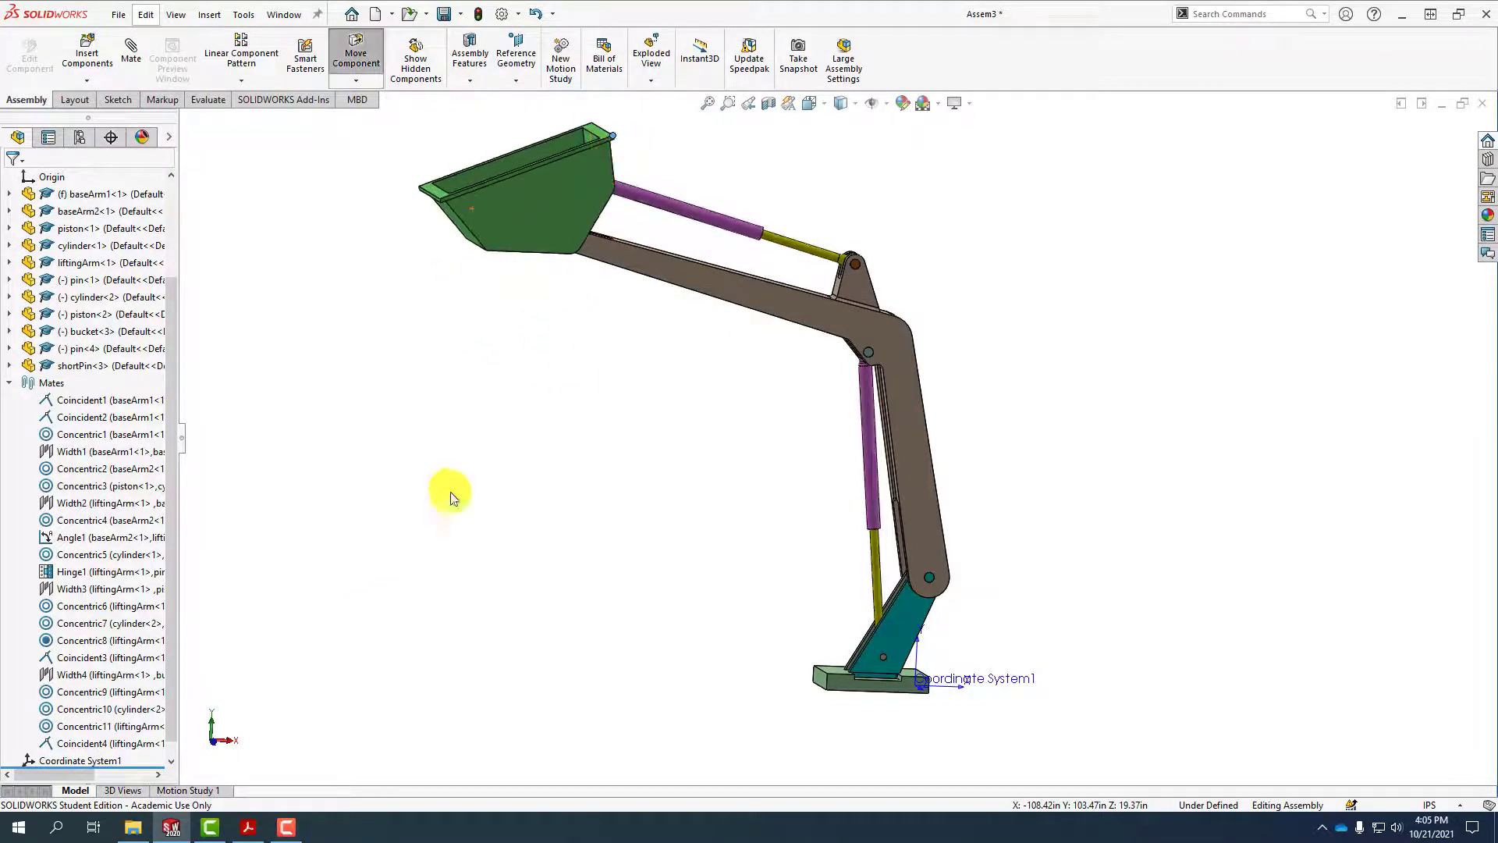
# Consult page 2 of AssemblyExercise.pdf and add a 50-degree angle mate between the lifting arm's top face and the bucket's rim face
pyautogui.click(249, 827)
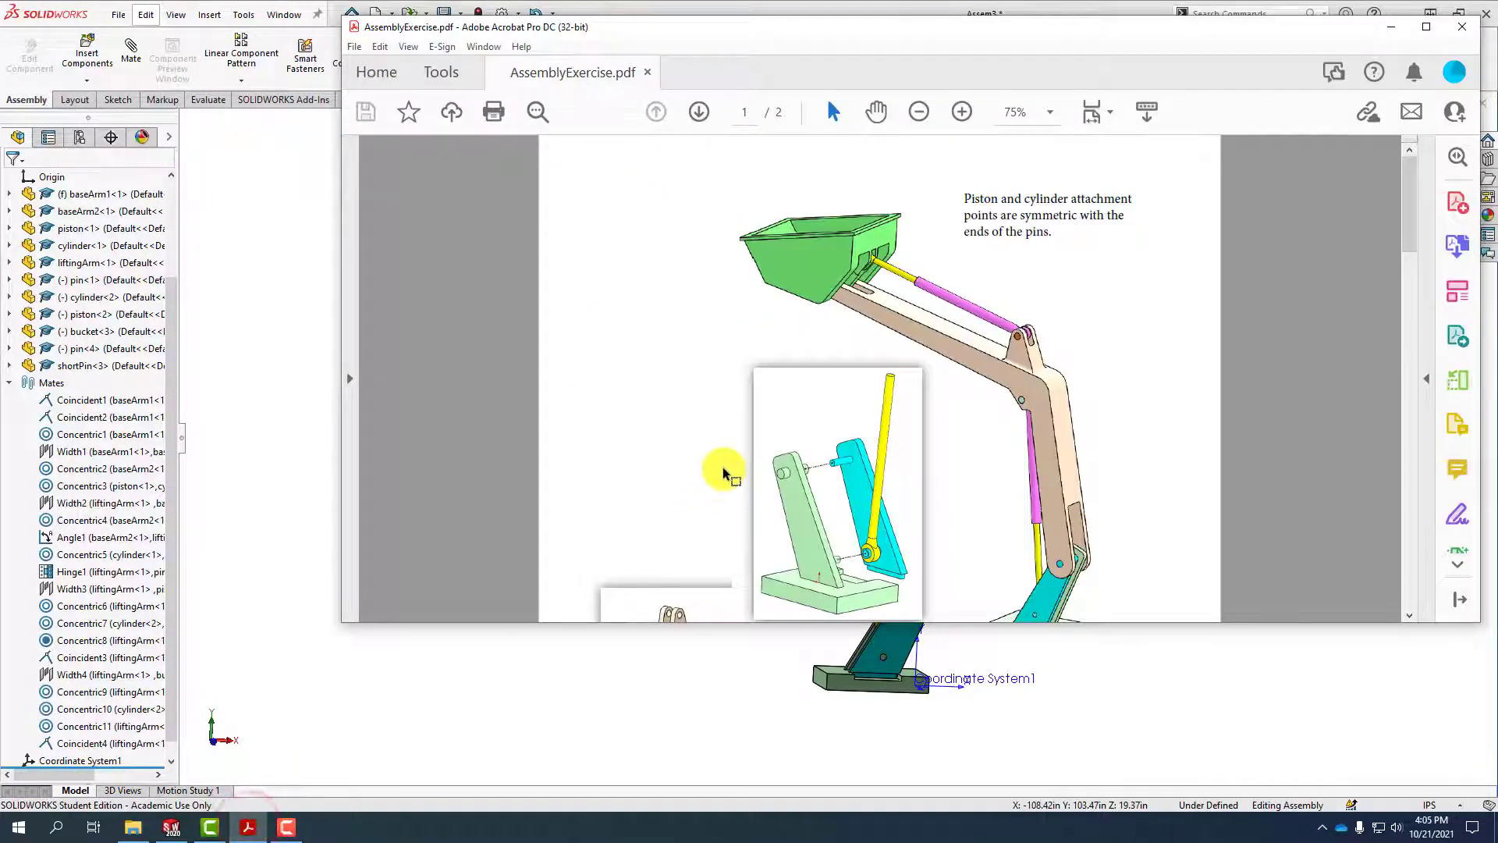
pyautogui.scroll(-5, 722, 470)
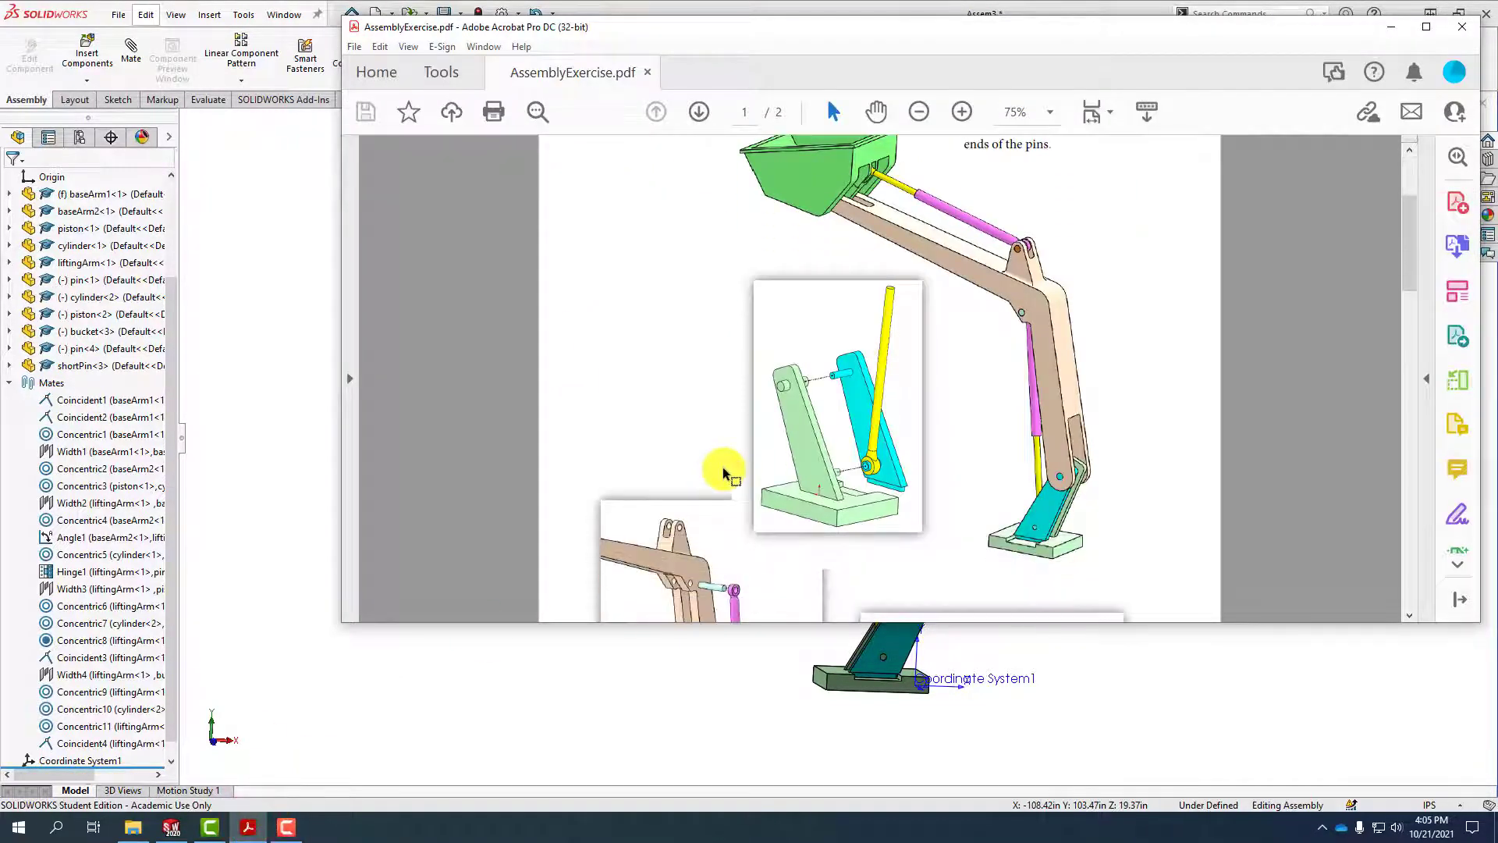
pyautogui.click(699, 112)
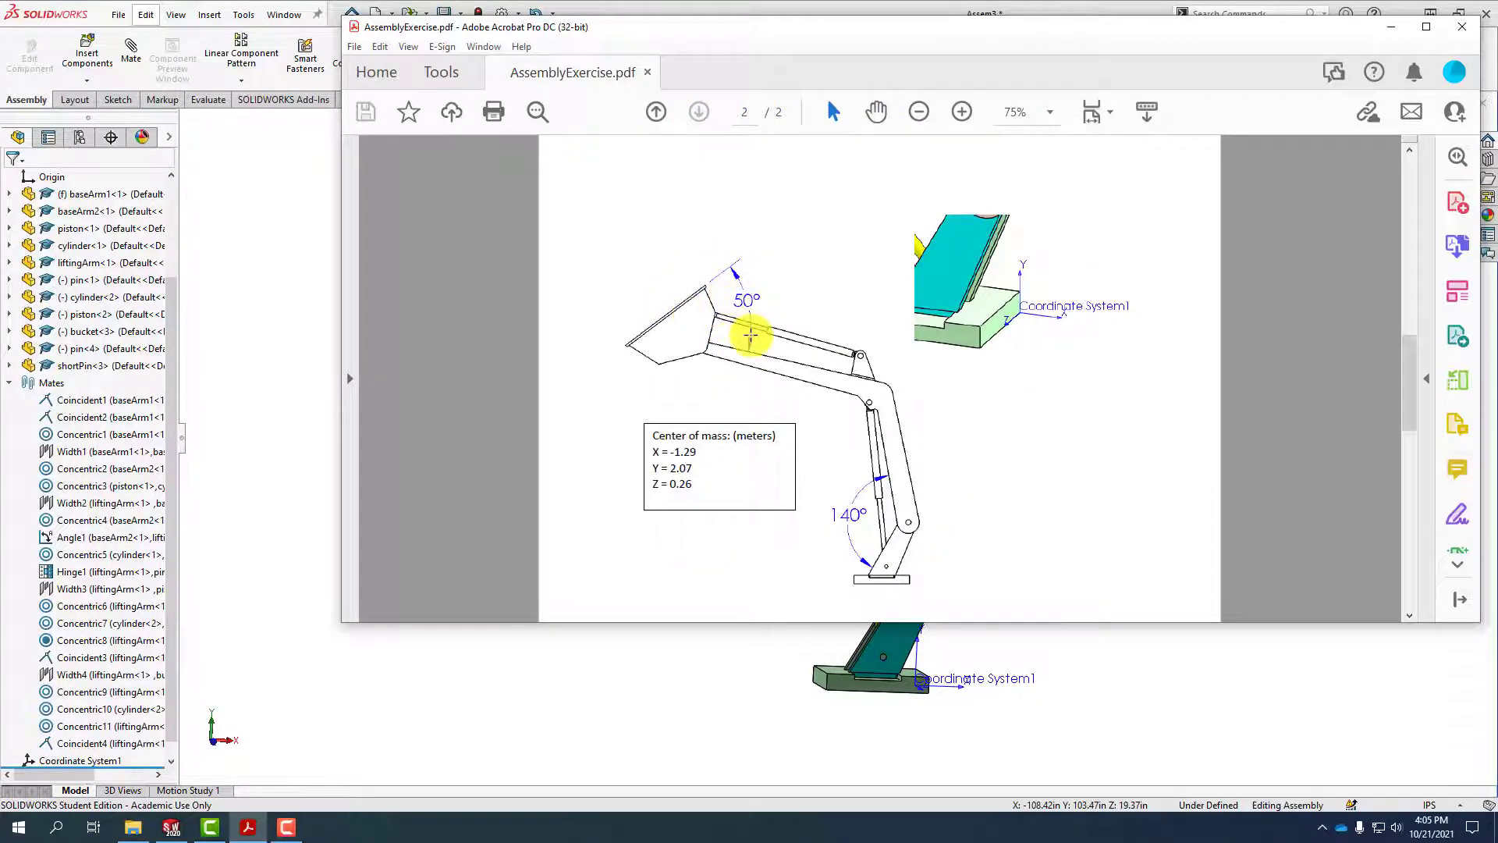
pyautogui.click(265, 377)
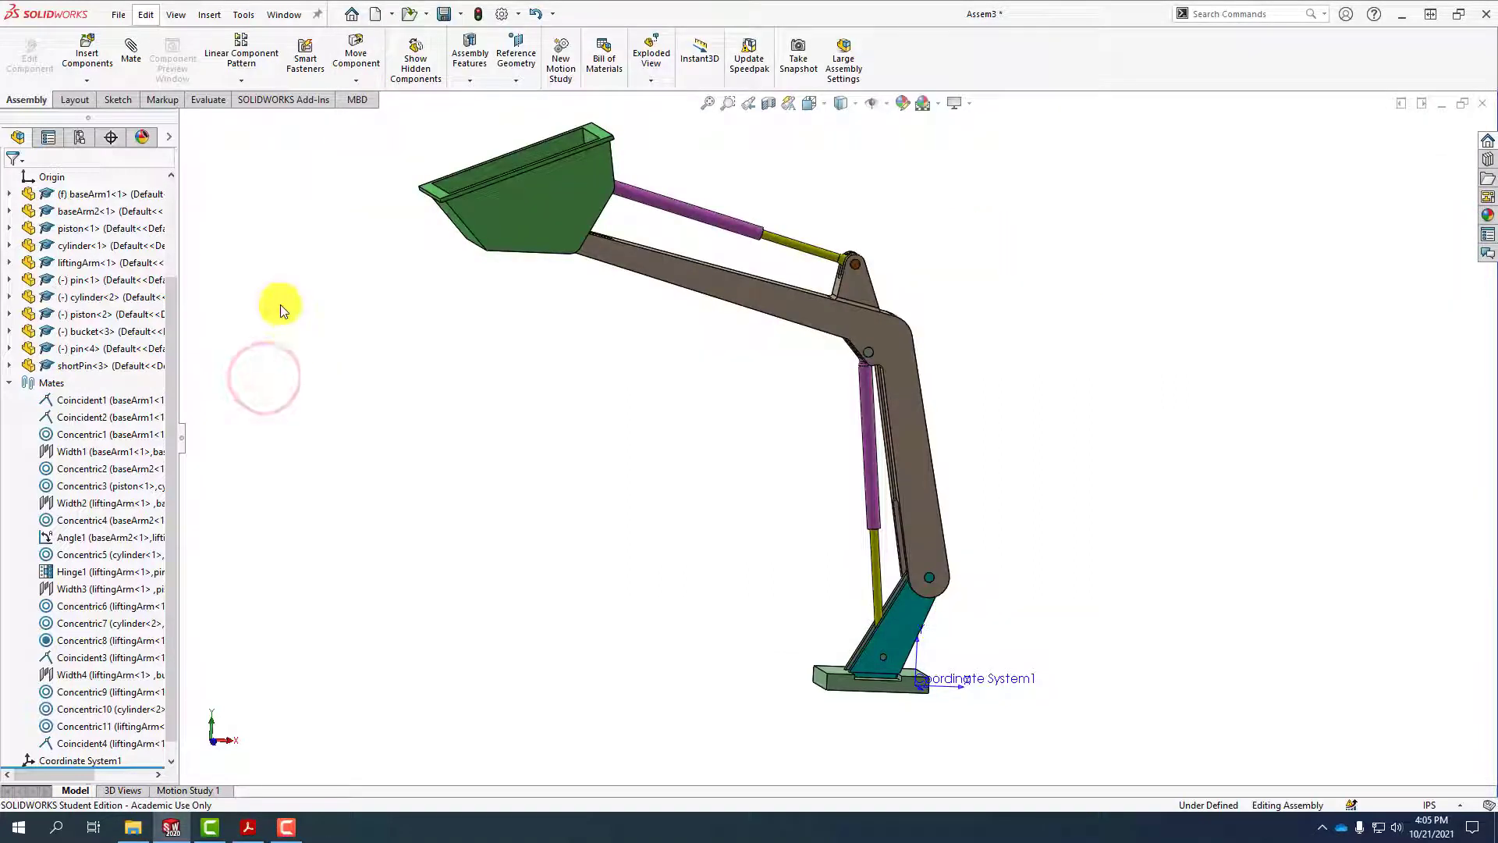
pyautogui.click(141, 58)
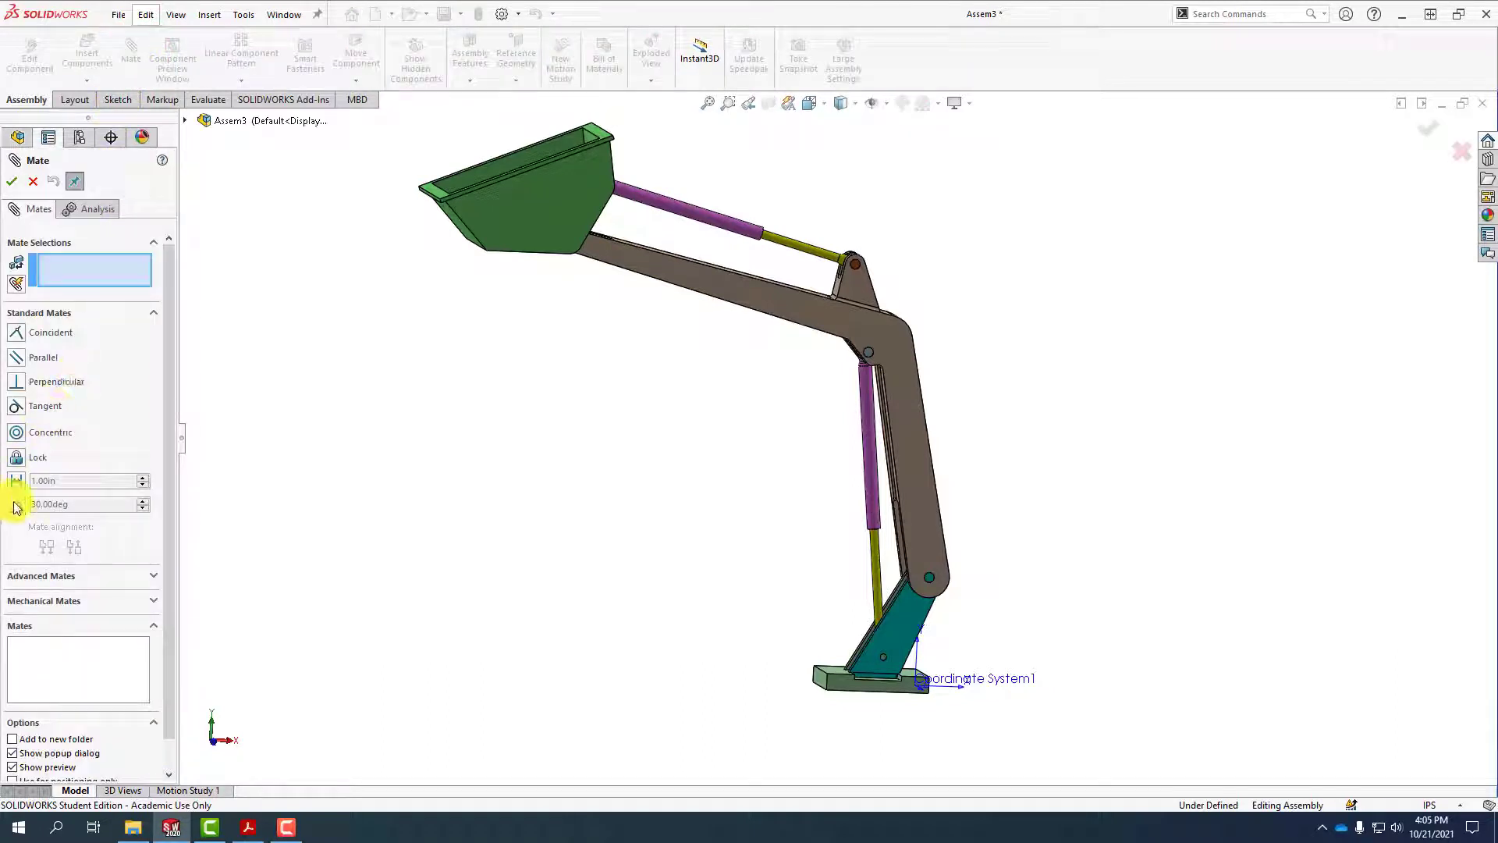
pyautogui.click(16, 505)
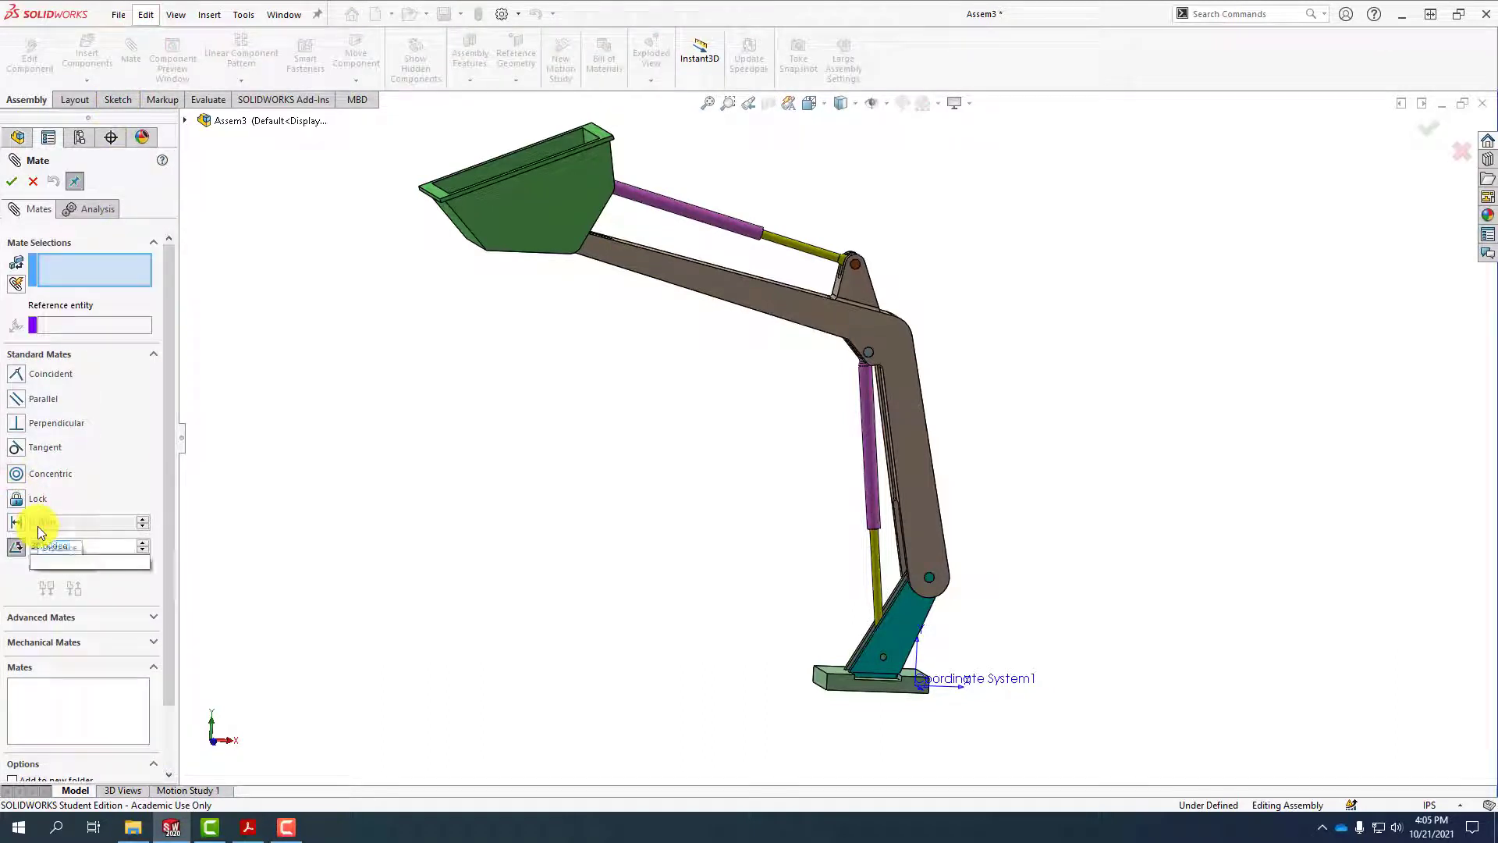
pyautogui.moveTo(629, 215); pyautogui.dragTo(629, 274, button='middle')
pyautogui.scroll(-3, 659, 249)
pyautogui.click(635, 303)
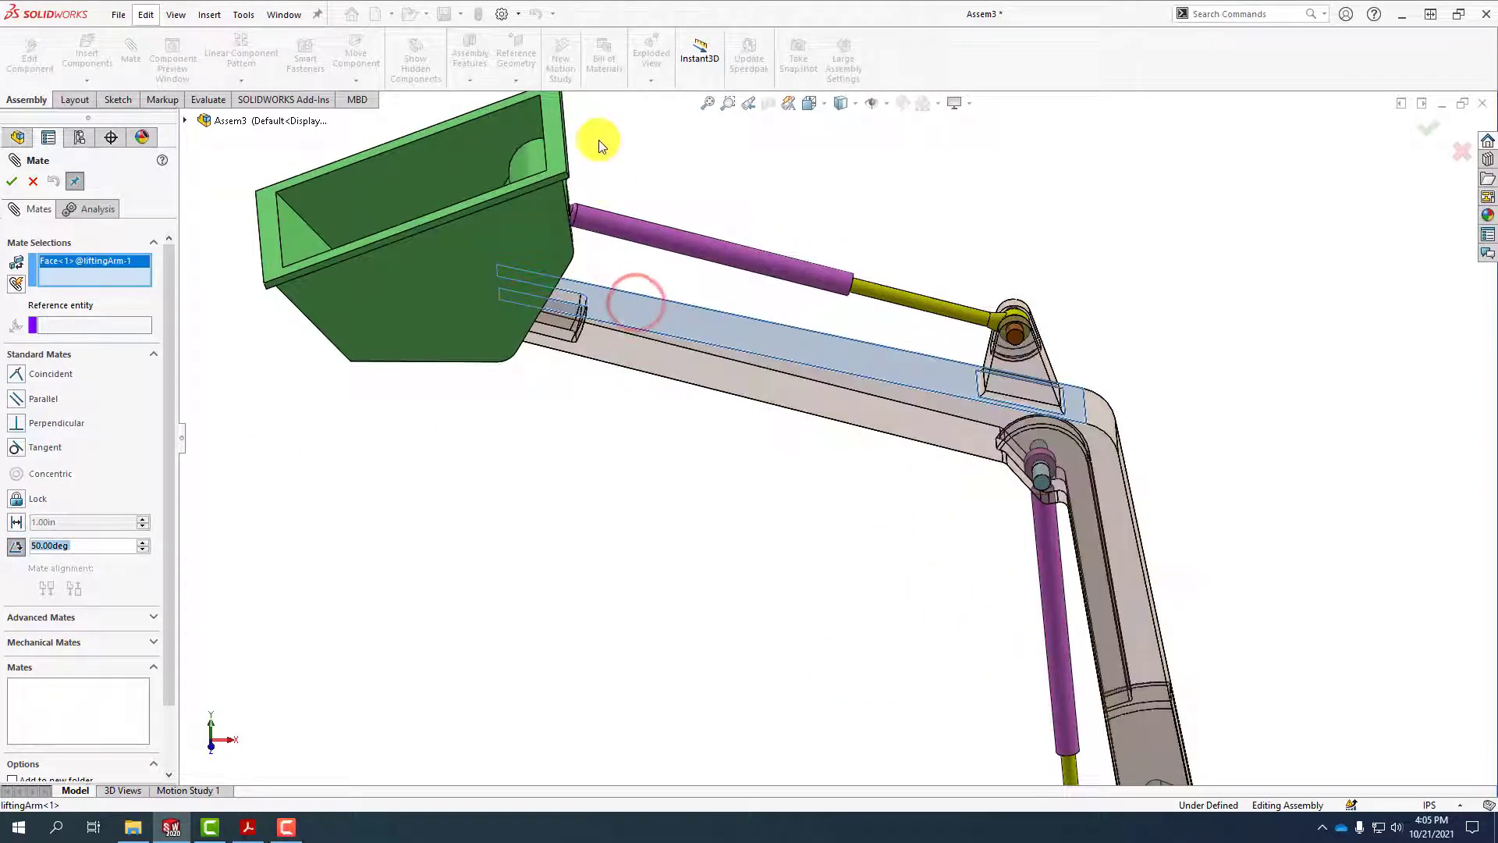
pyautogui.click(552, 137)
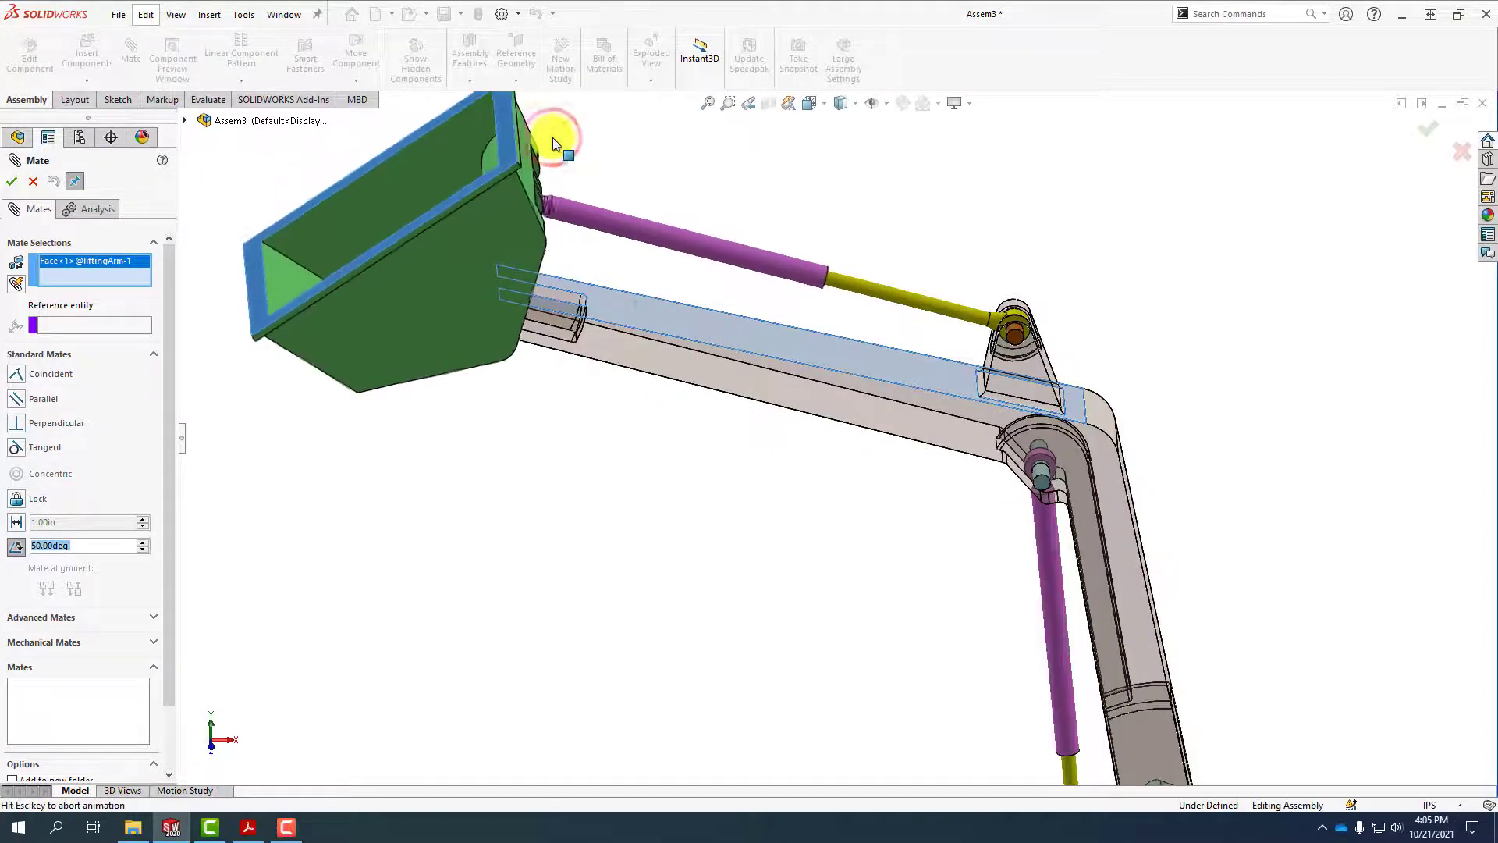
pyautogui.click(13, 181)
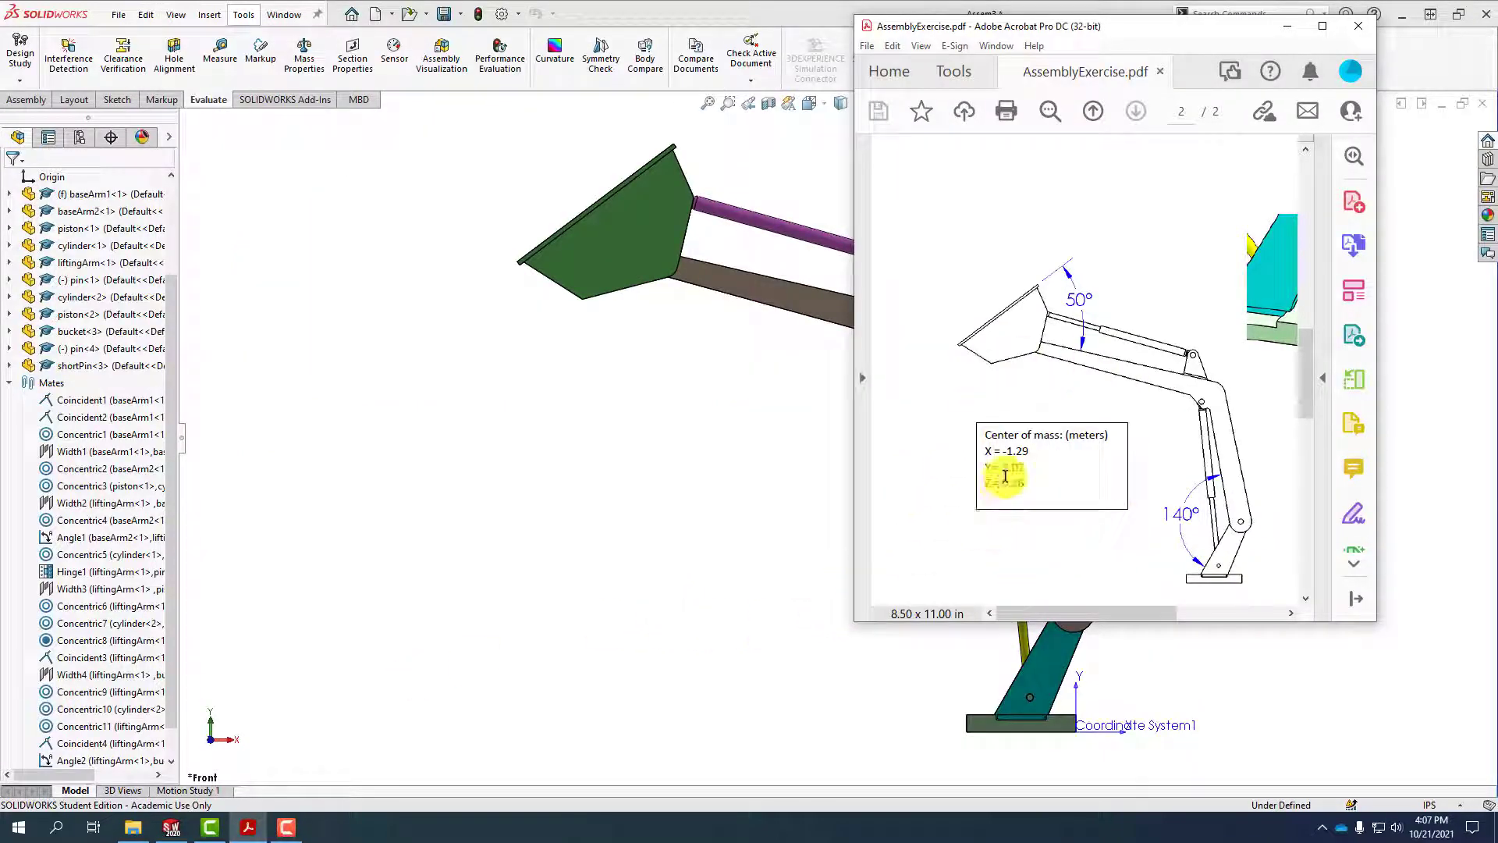
# Set the assembly's document units to MKS (meter, kilogram, second), matching the units of the center of mass in the exercise PDF
pyautogui.moveTo(851, 506); pyautogui.dragTo(587, 545)
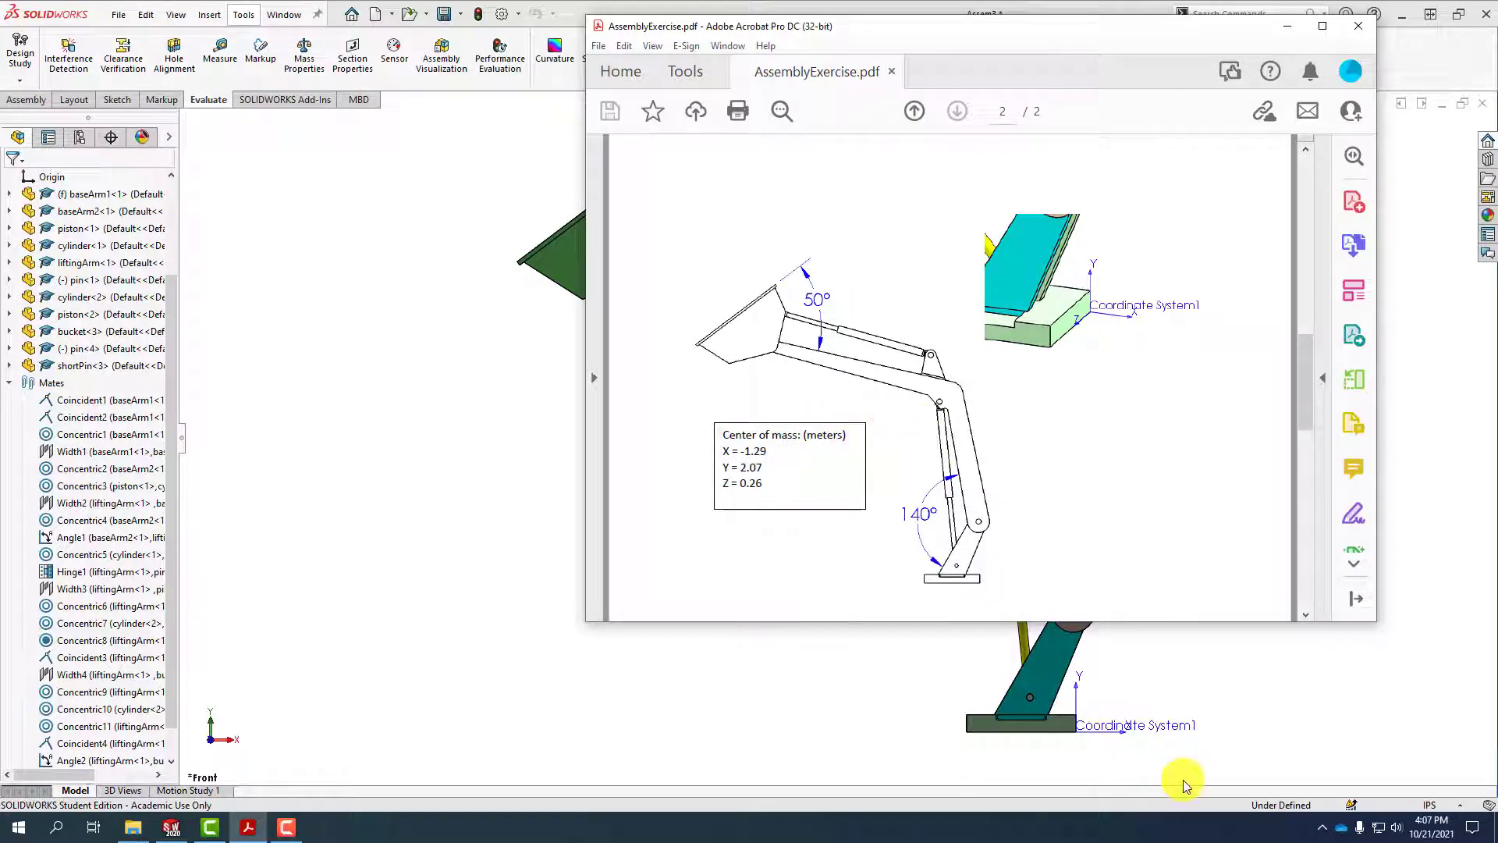
pyautogui.click(1450, 808)
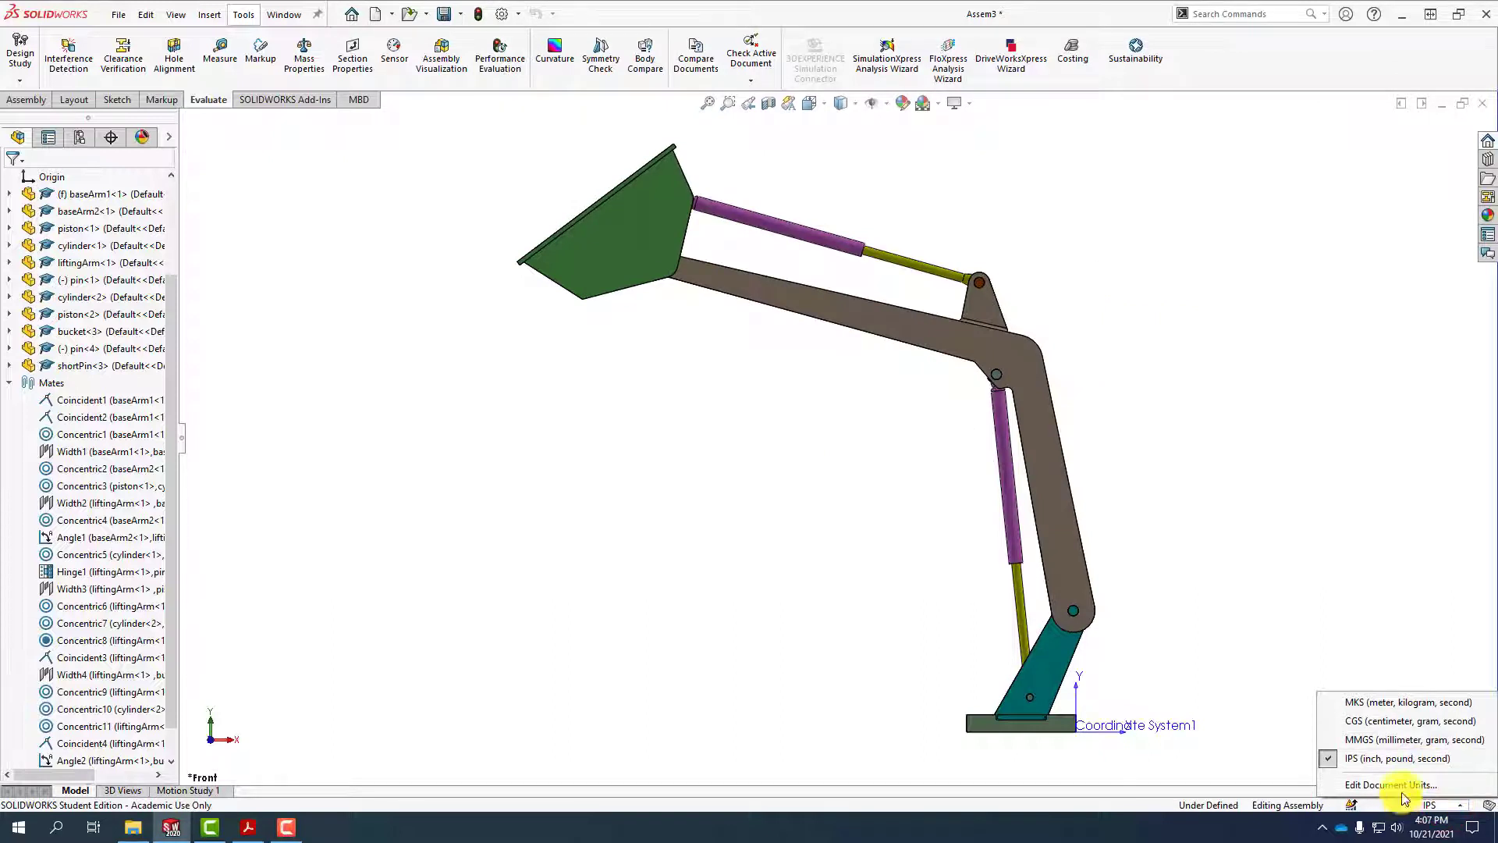
pyautogui.click(1377, 702)
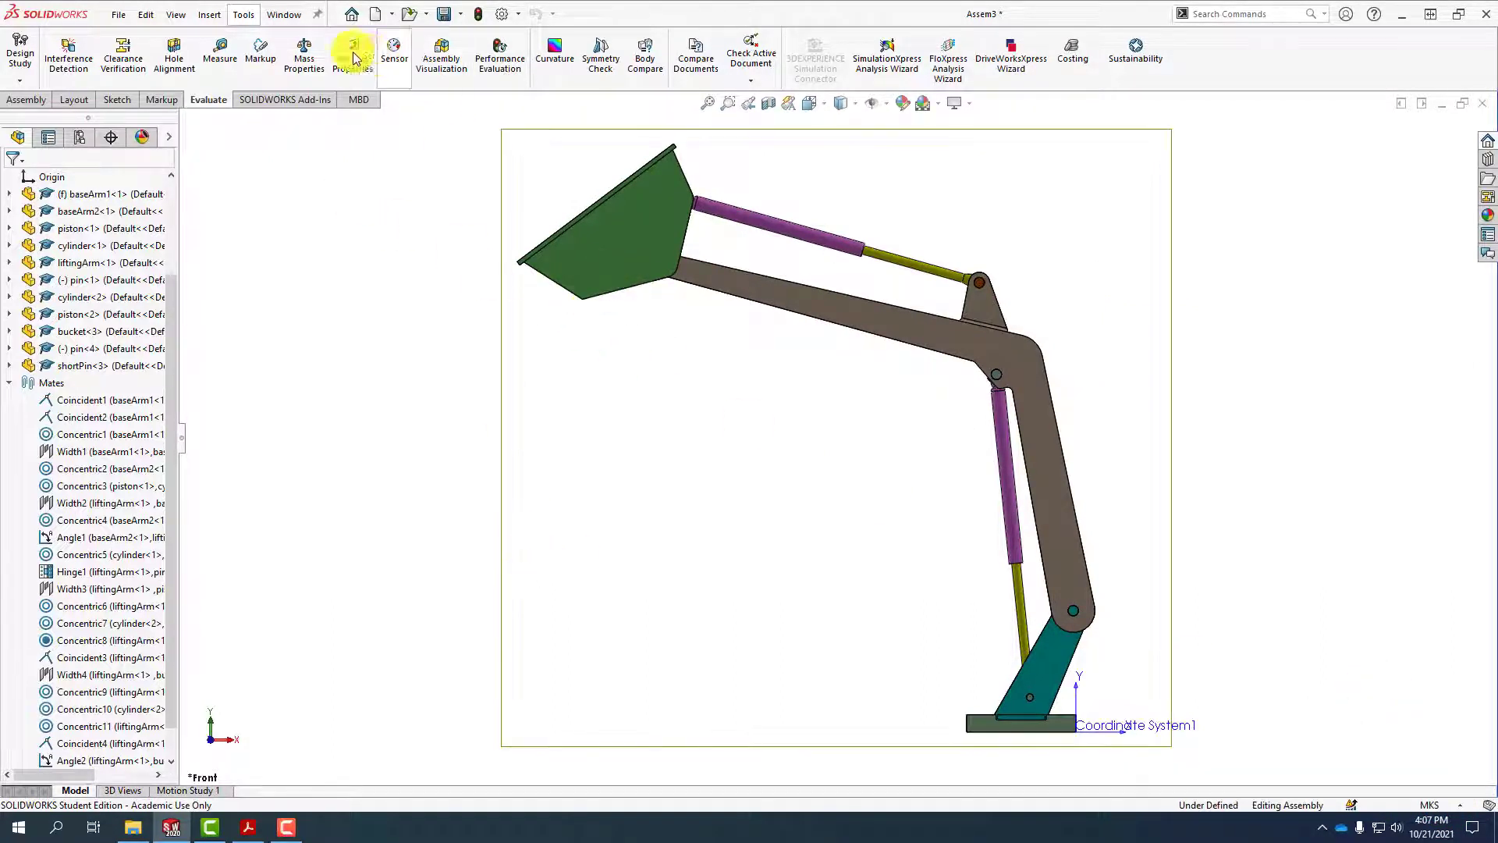
# Evaluate the assembly's mass properties relative to Coordinate System1 and compare its center of mass with the exercise PDF
pyautogui.click(304, 55)
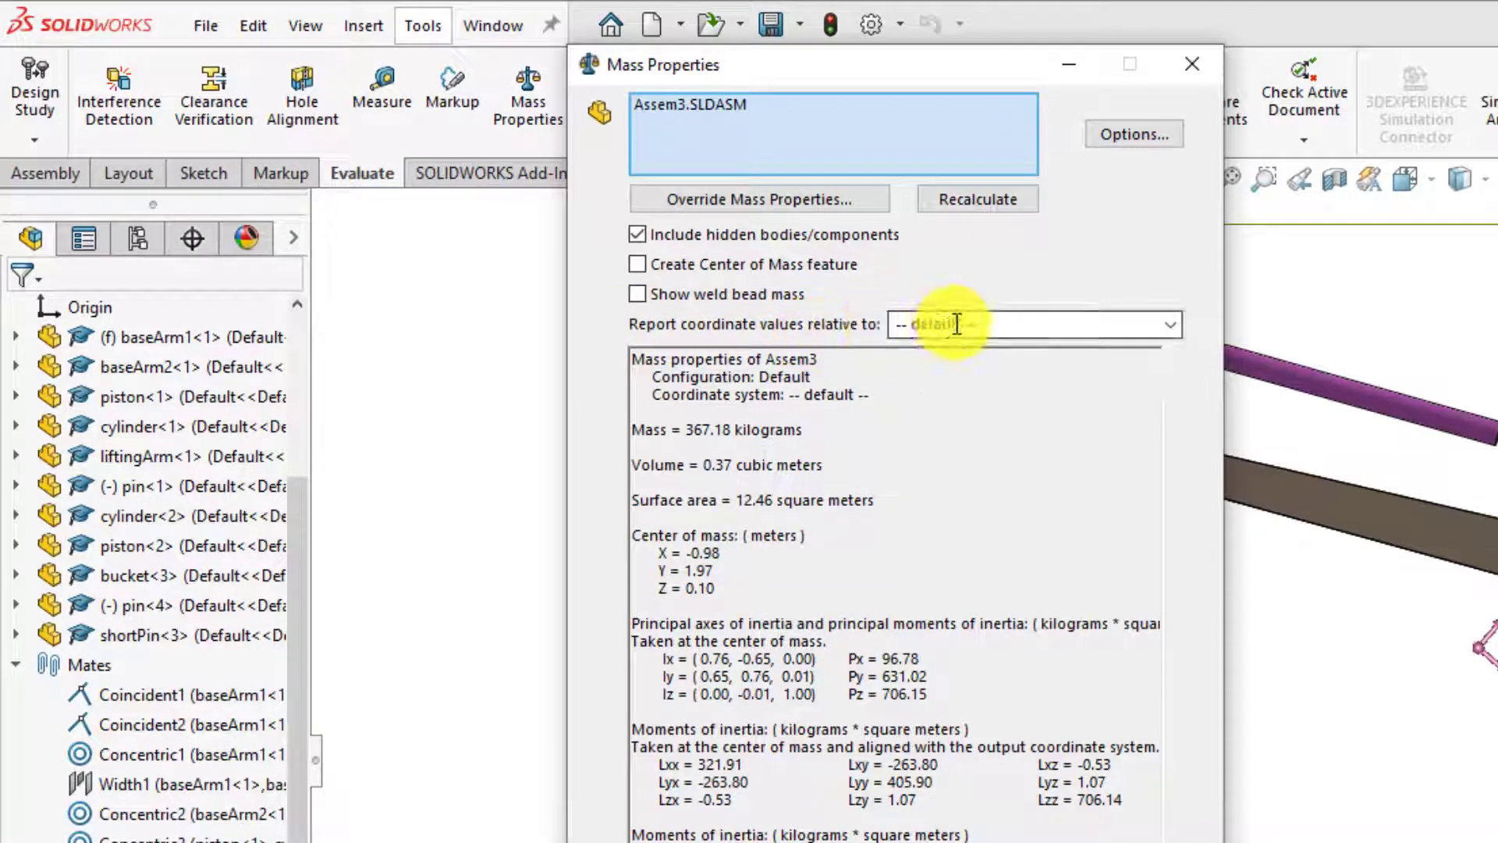
pyautogui.click(1177, 324)
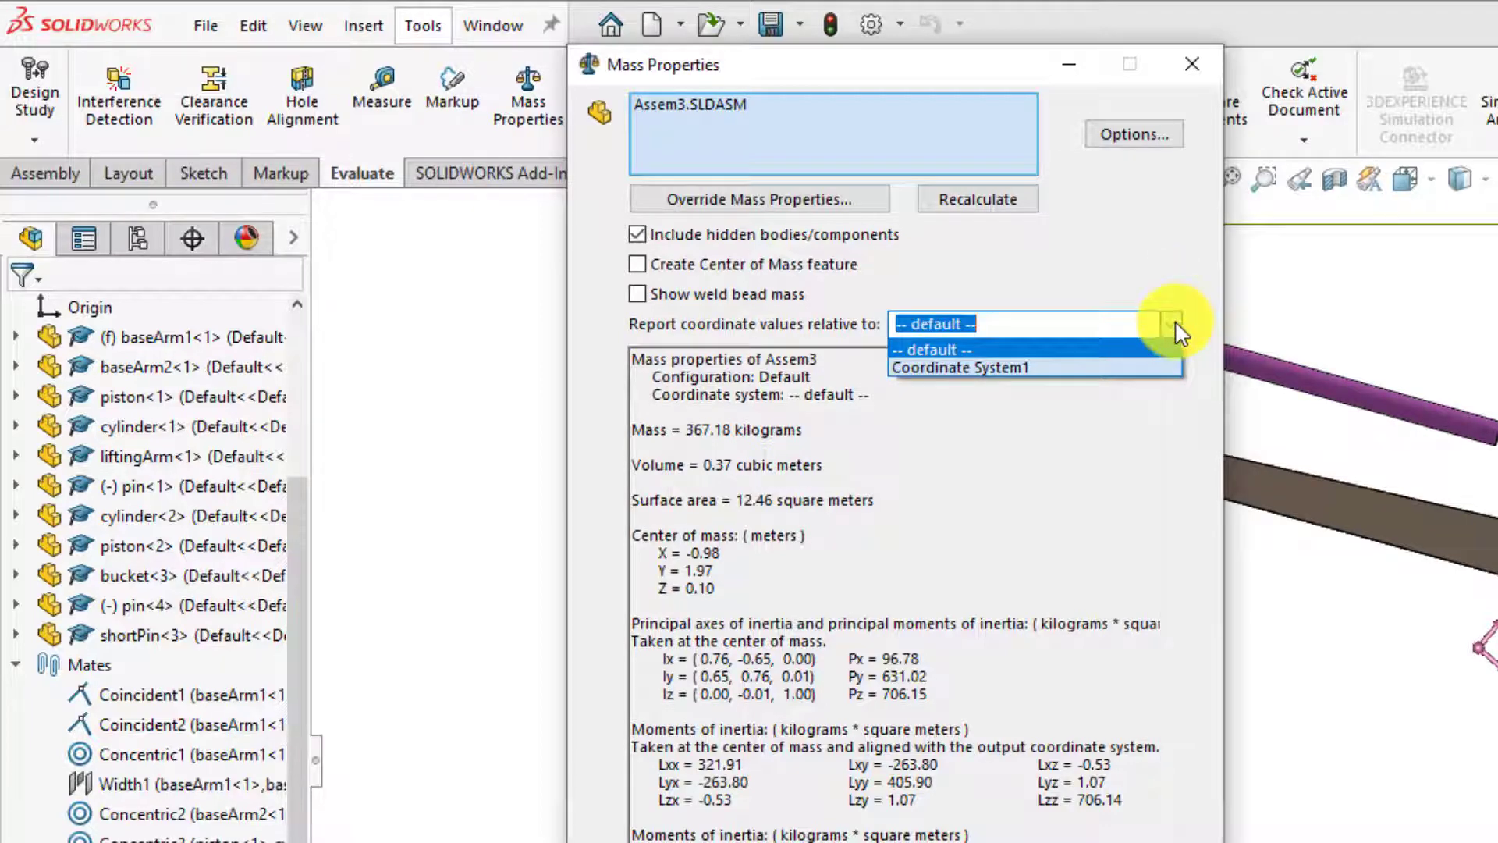
pyautogui.click(1008, 366)
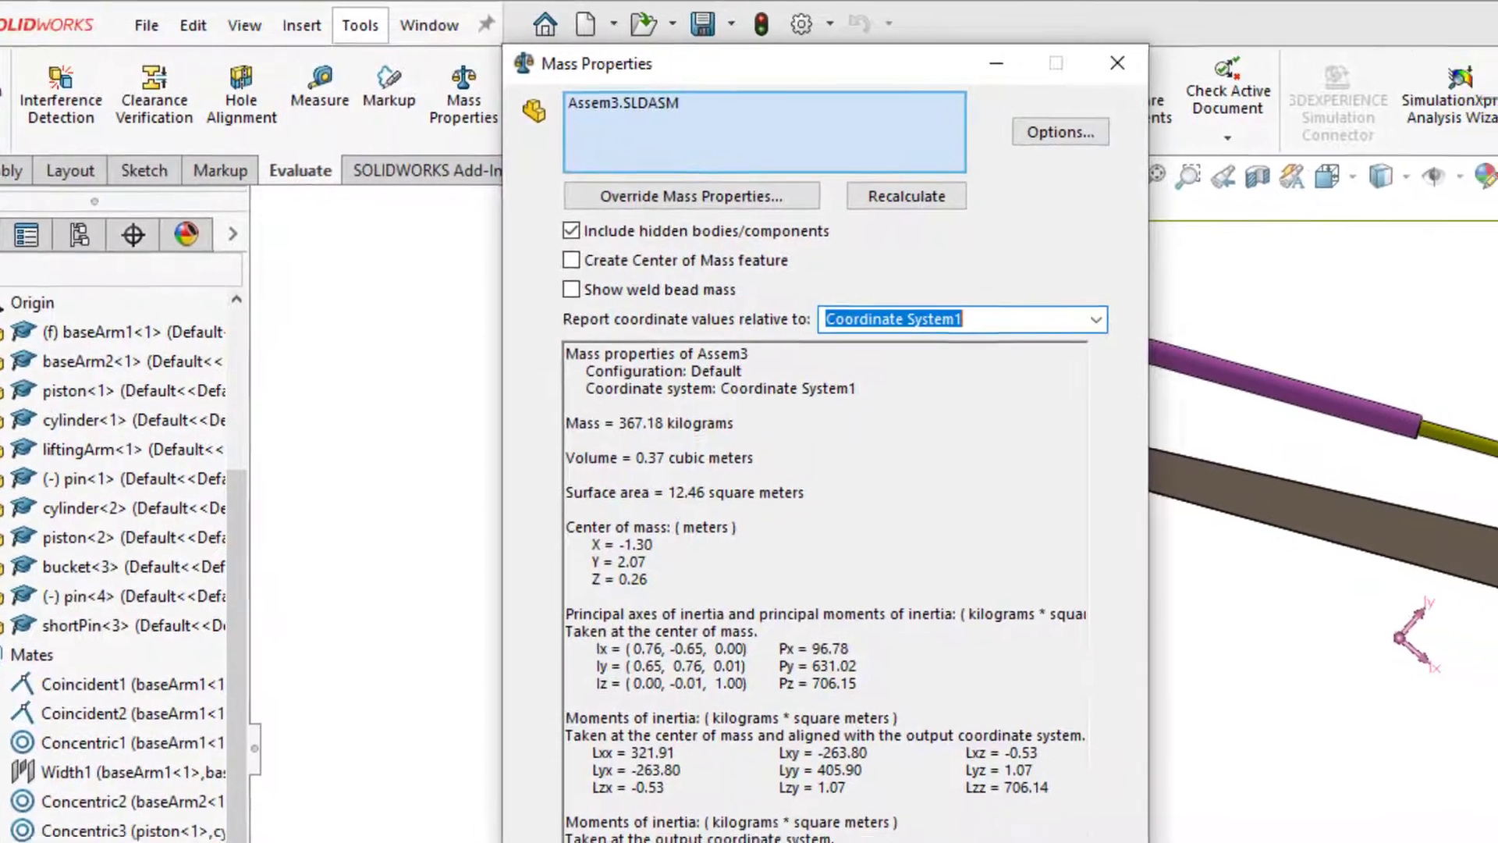
pyautogui.hotkey('alt', 'Tab')
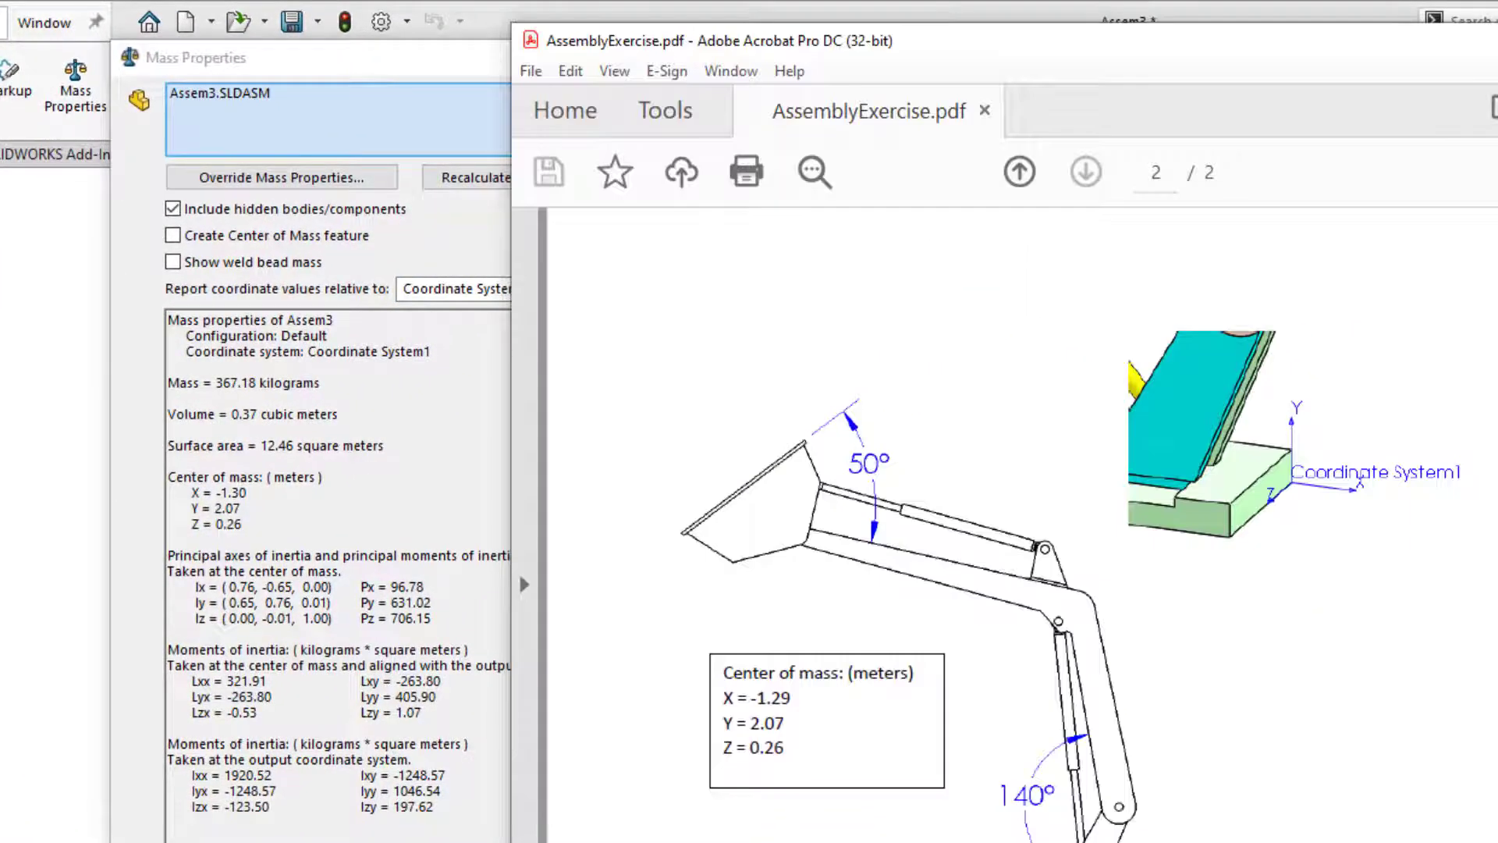
pyautogui.click(1140, 70)
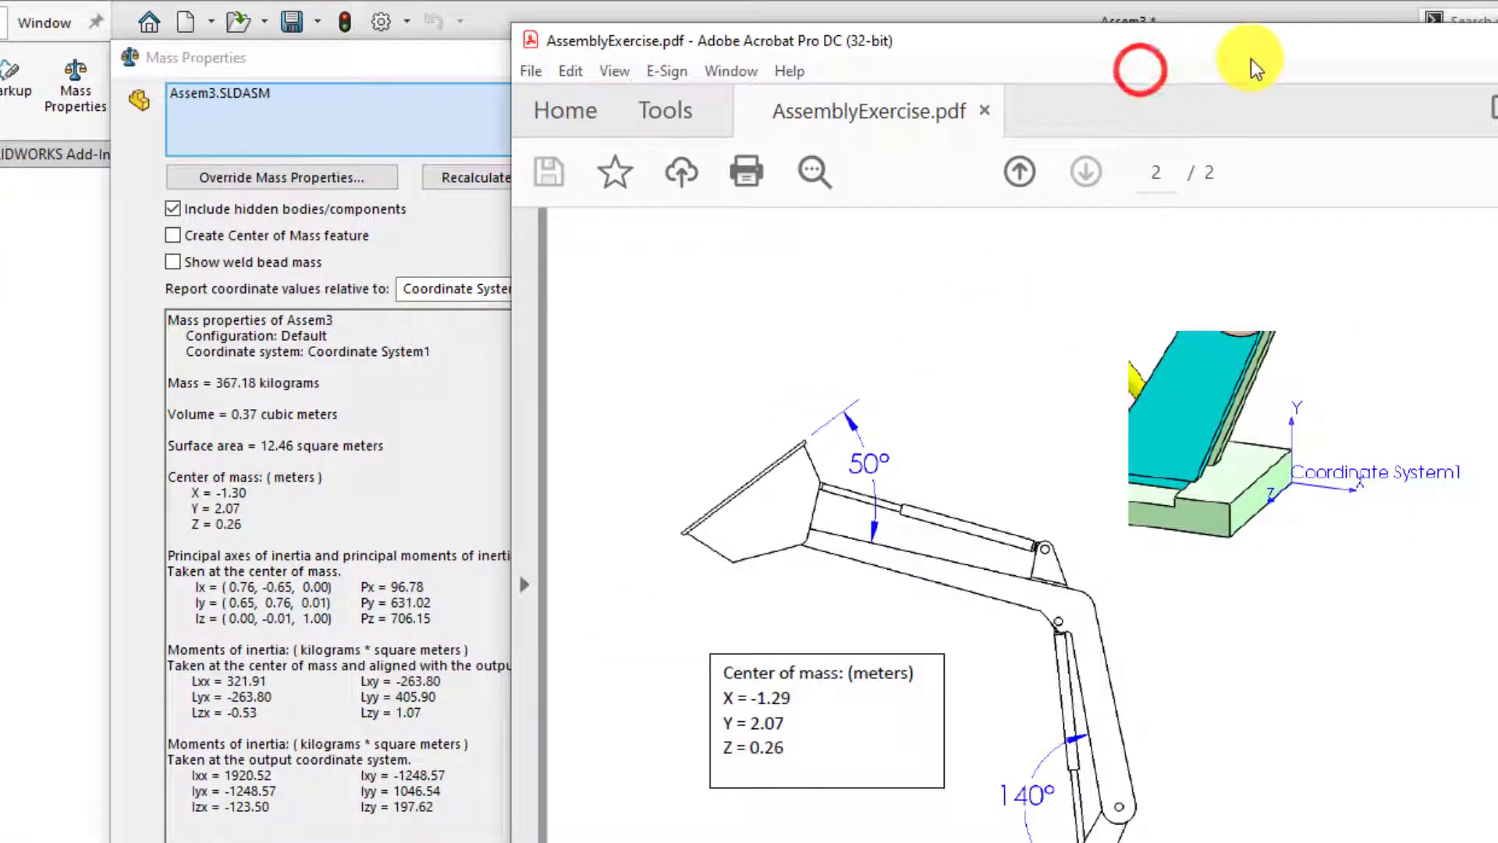
pyautogui.moveTo(1187, 63); pyautogui.dragTo(1290, 67)
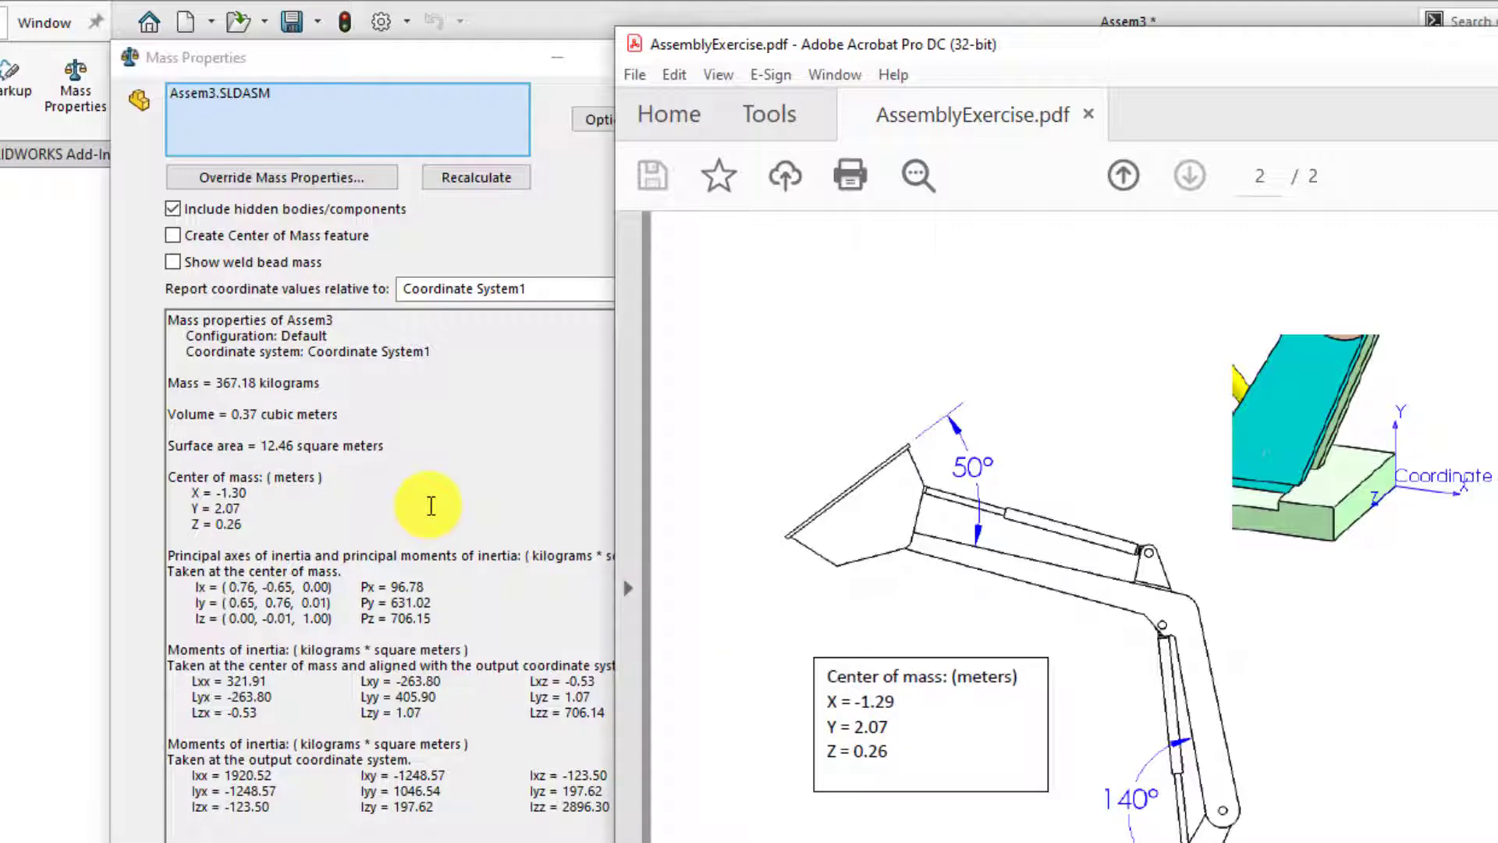
pyautogui.click(383, 502)
# Set the mass property options to custom units with 4 decimal places and recheck the center of mass
pyautogui.click(616, 113)
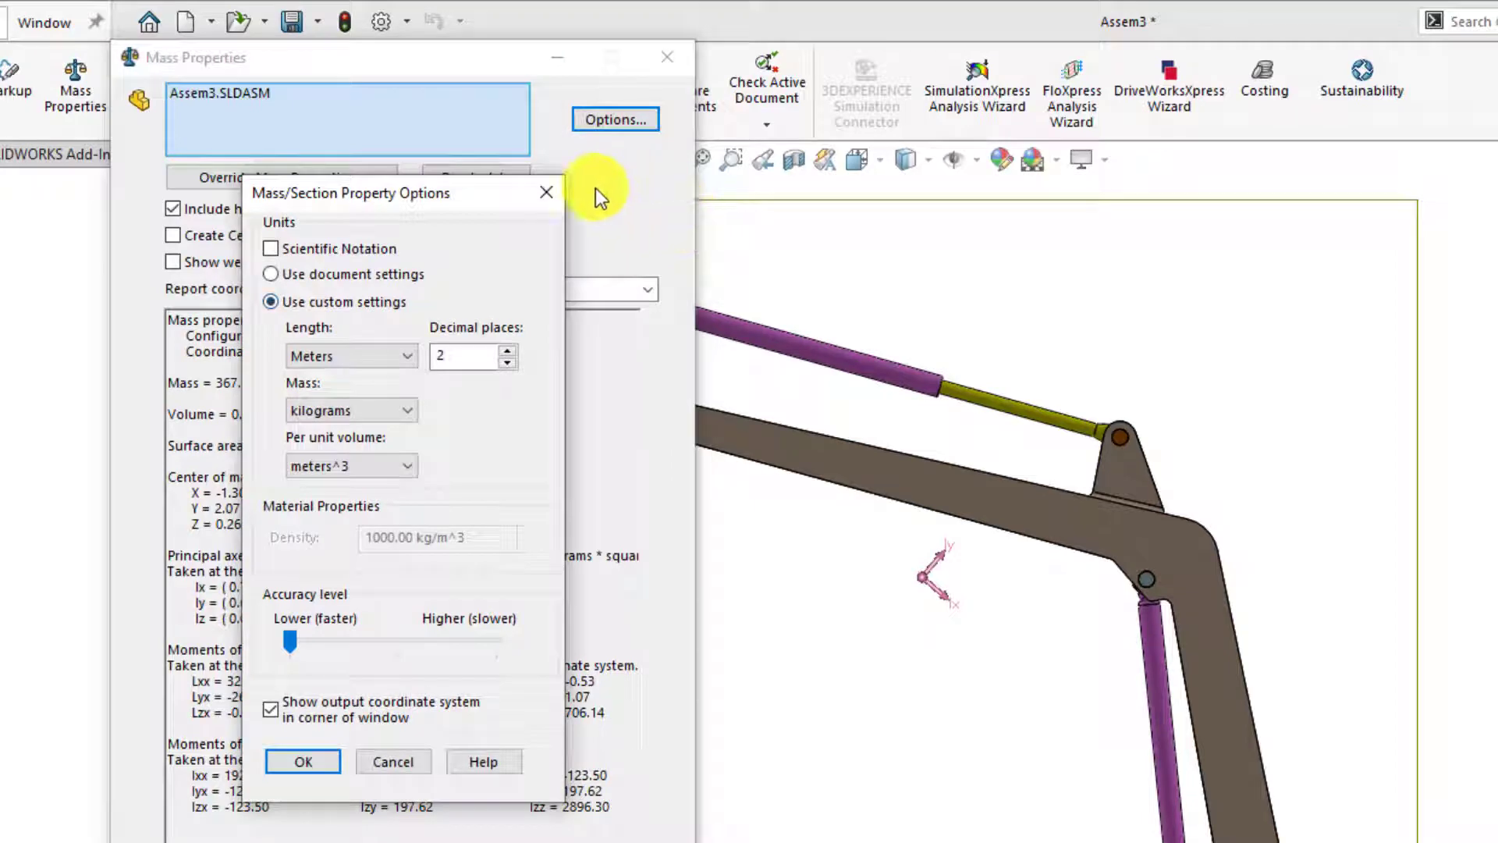
pyautogui.click(549, 193)
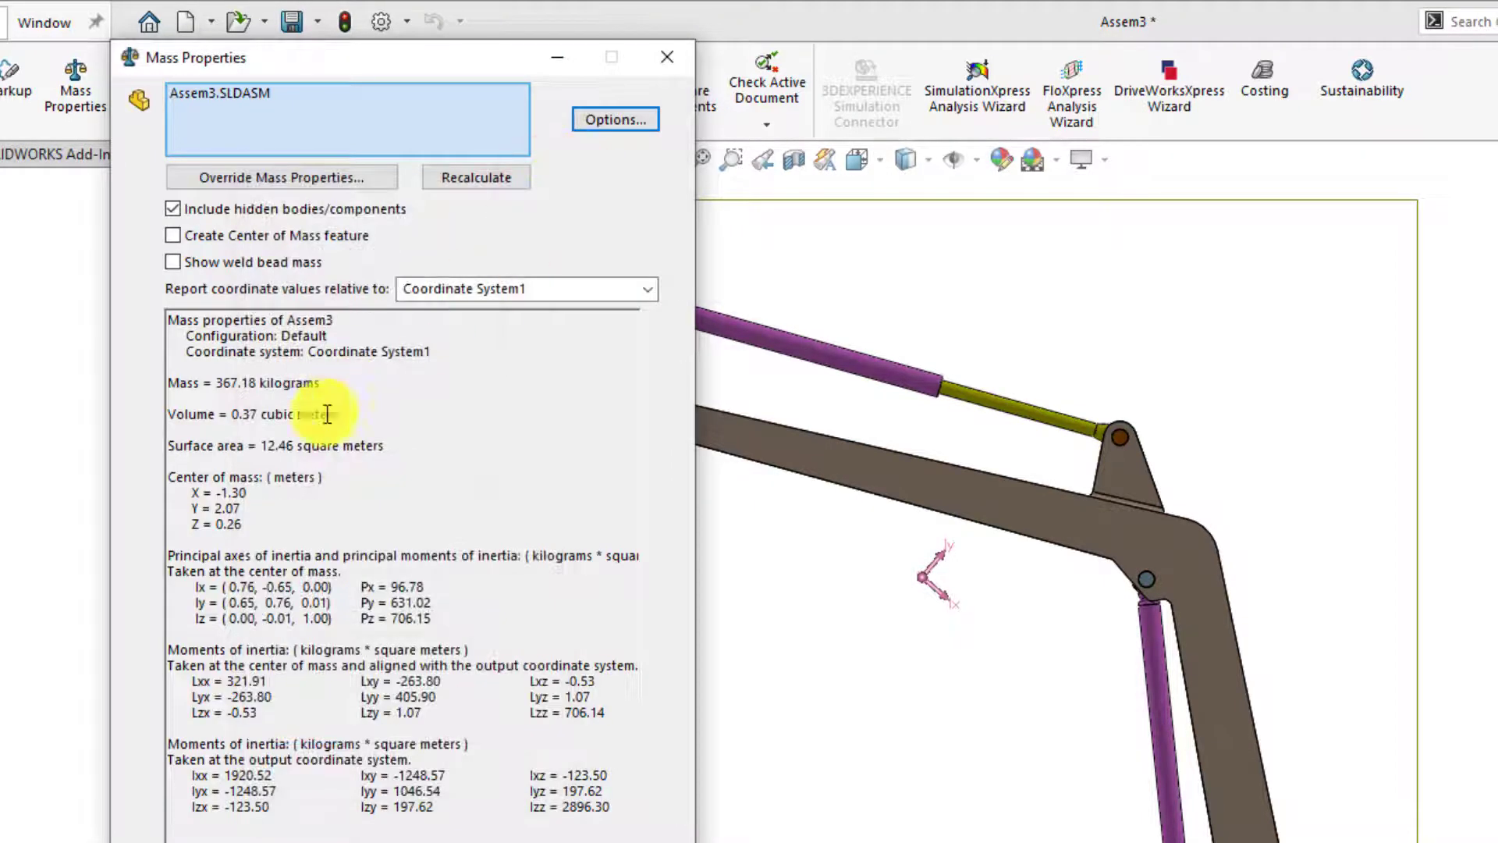
pyautogui.click(612, 121)
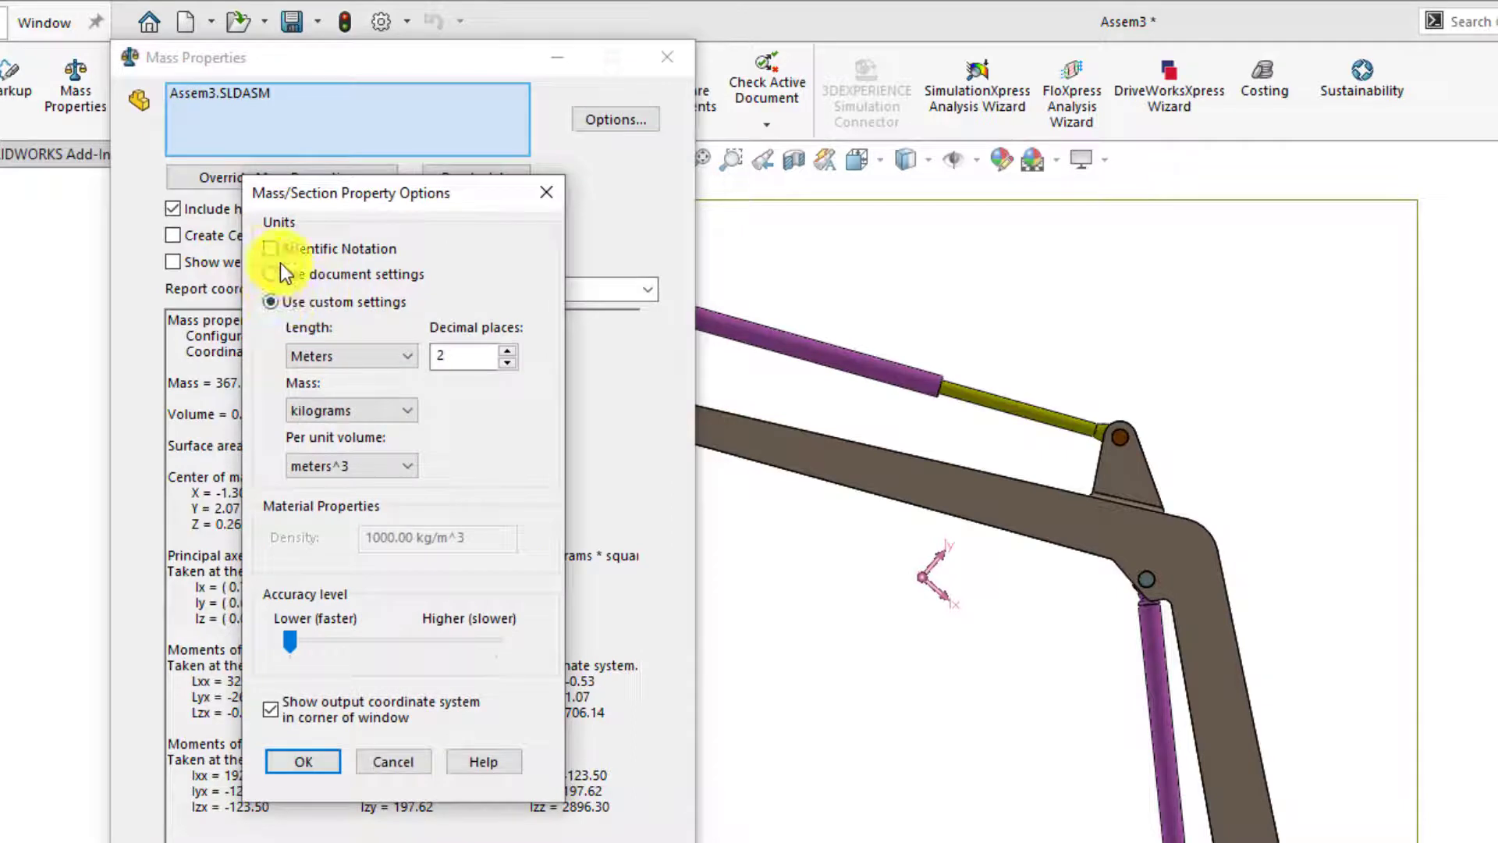
pyautogui.click(271, 271)
pyautogui.click(270, 302)
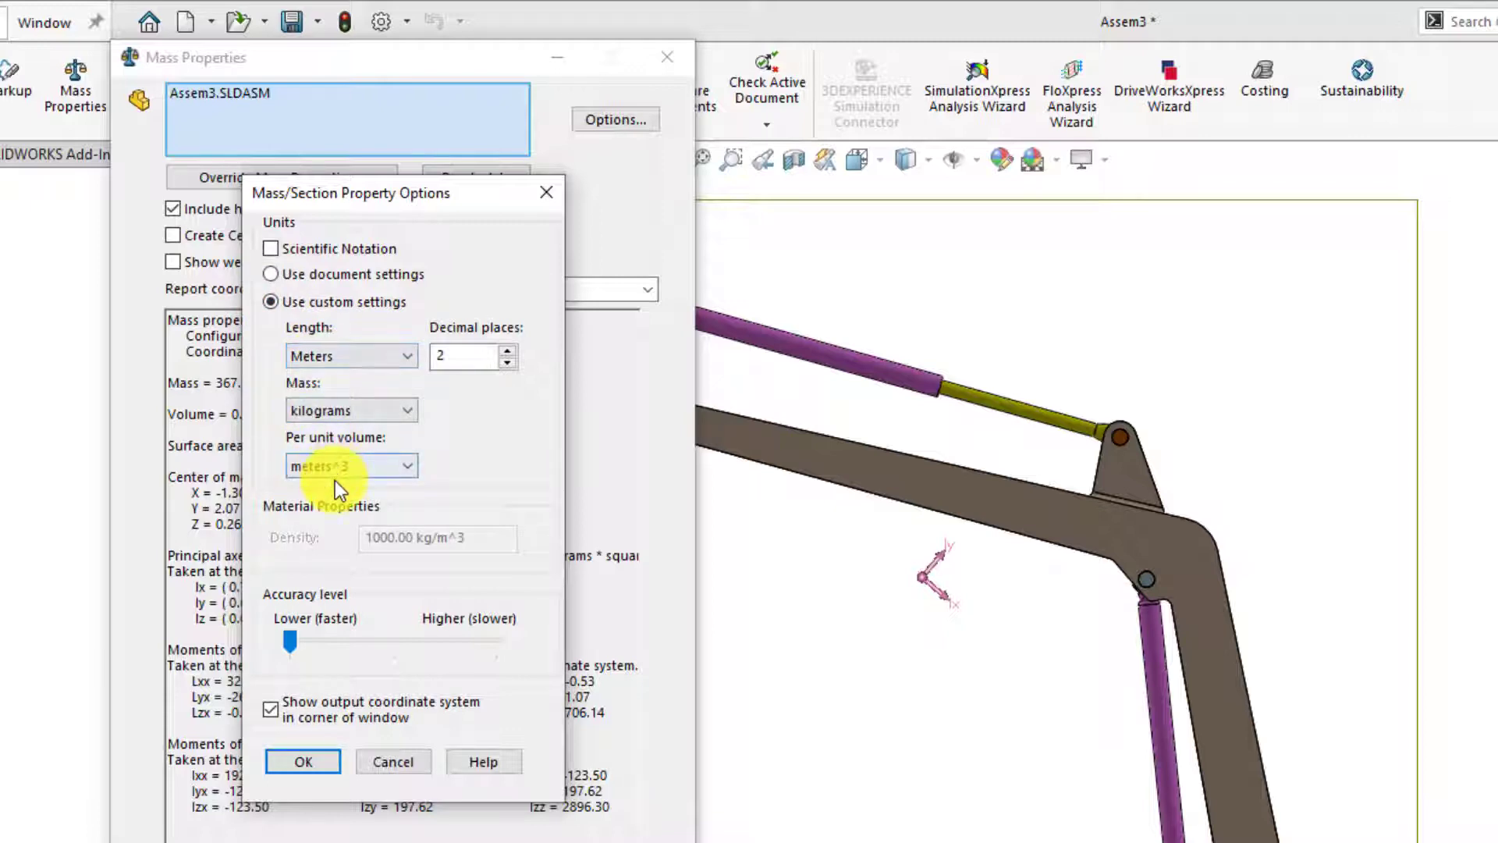
pyautogui.click(507, 351)
pyautogui.click(507, 351)
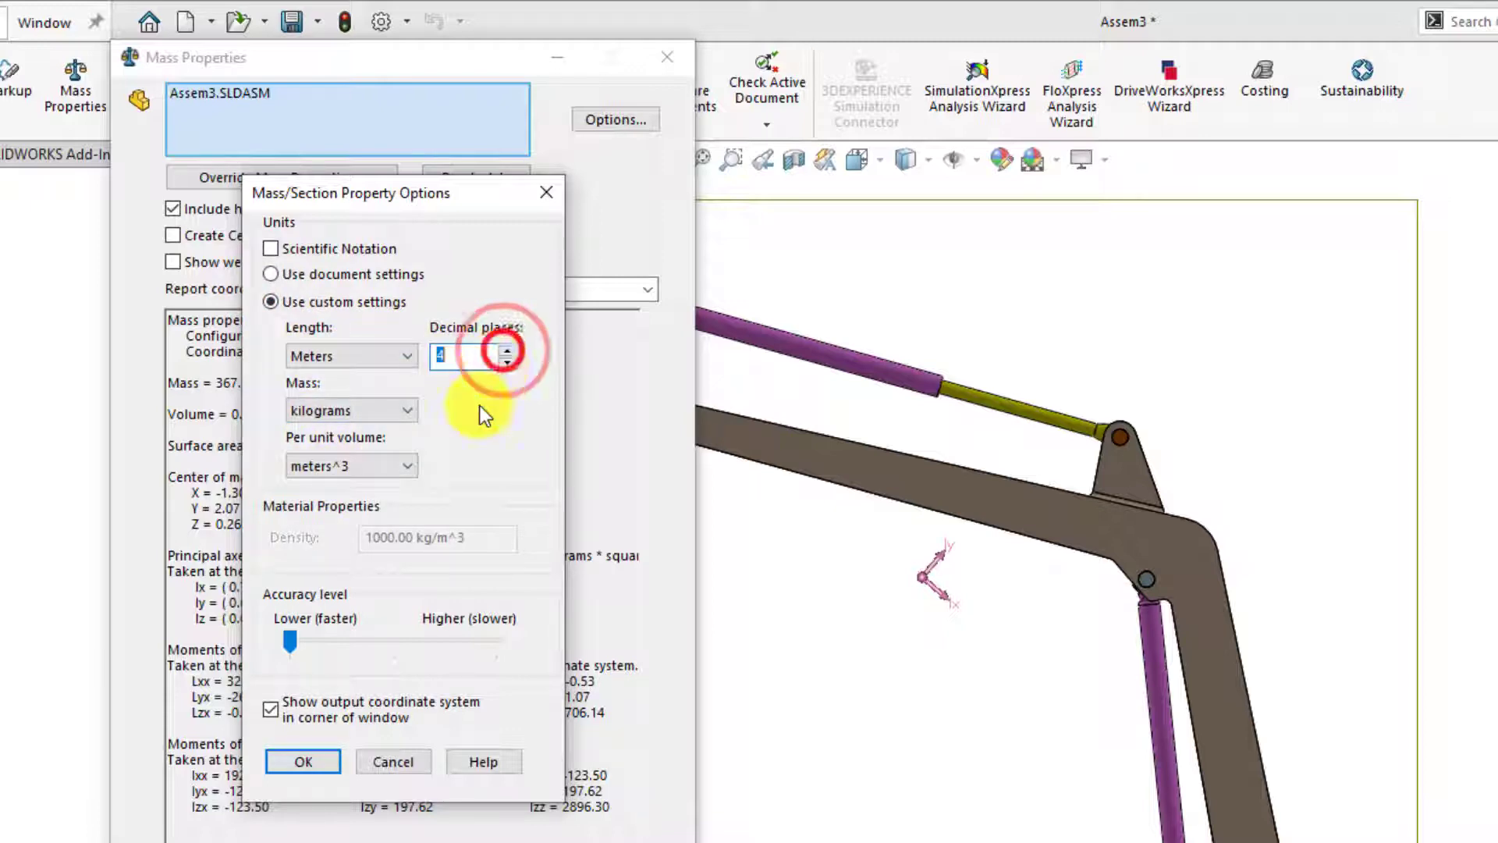
pyautogui.click(300, 764)
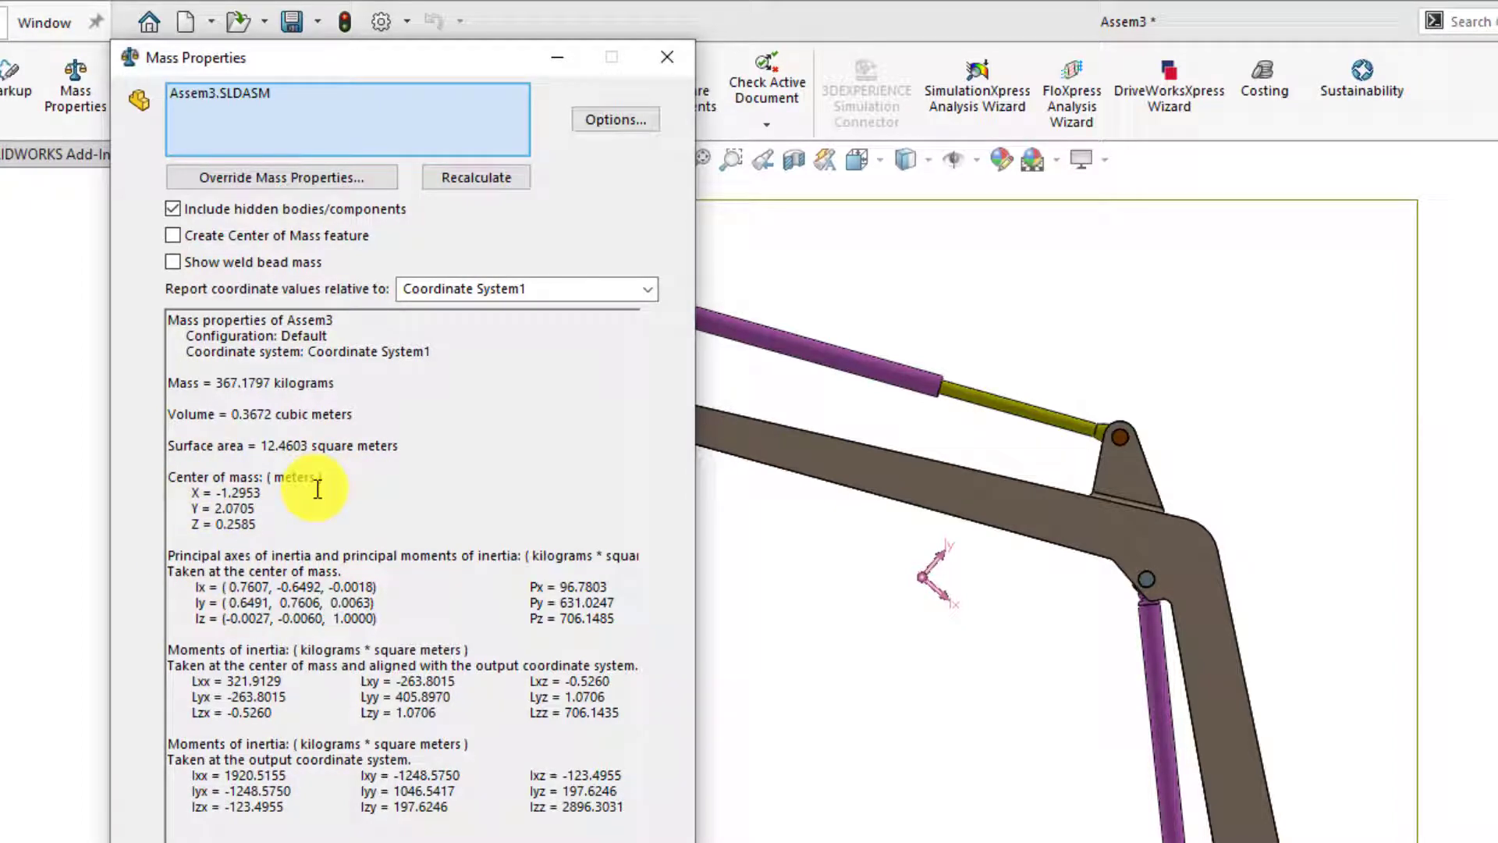
pyautogui.click(675, 47)
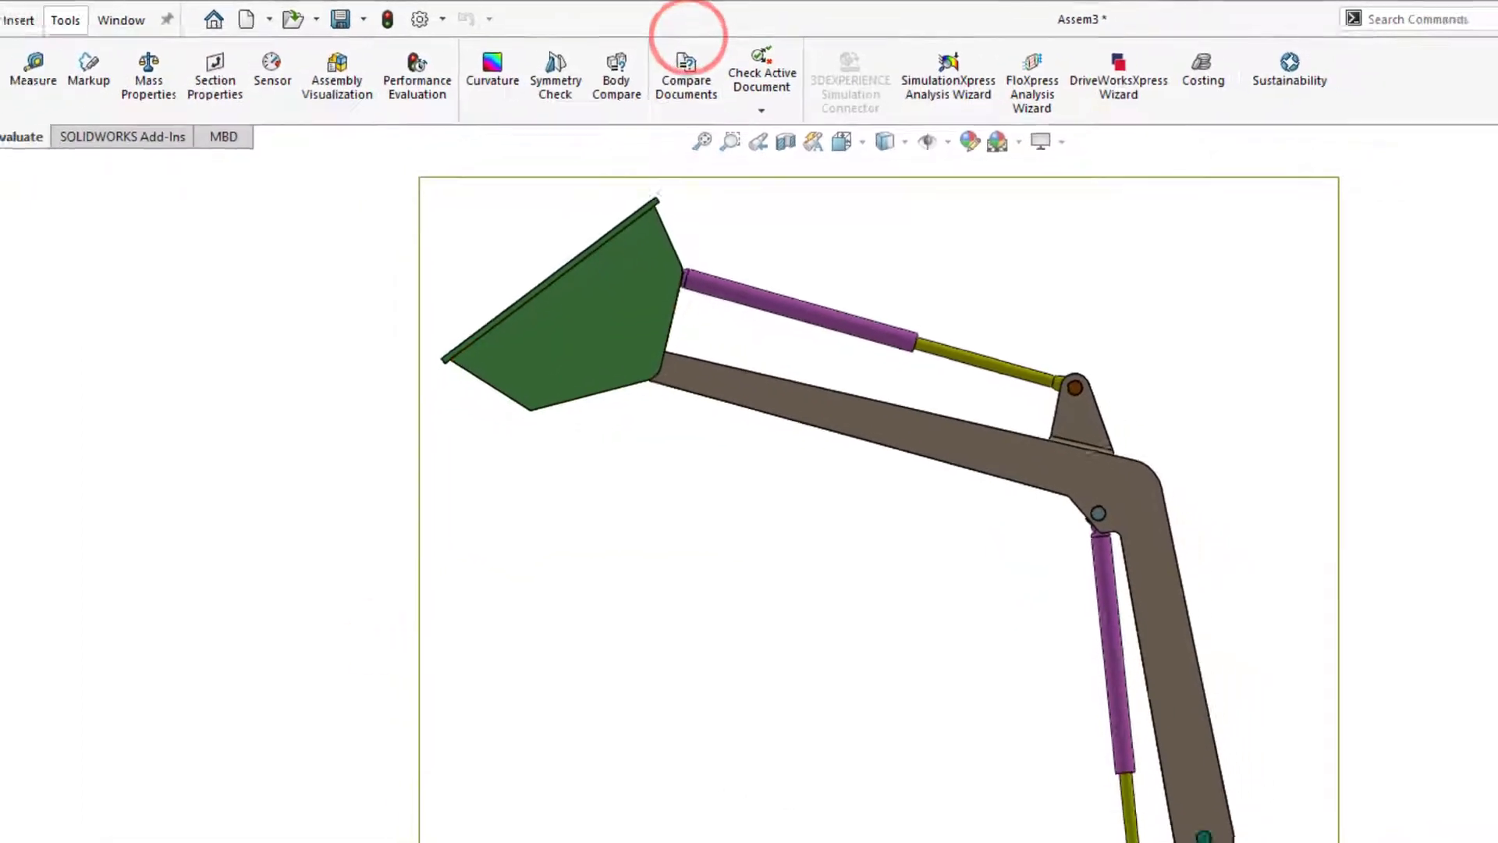
# Consult page 2 of AssemblyExercise.pdf for the cylinder distances and center of mass of the second arm configuration
pyautogui.click(61, 842)
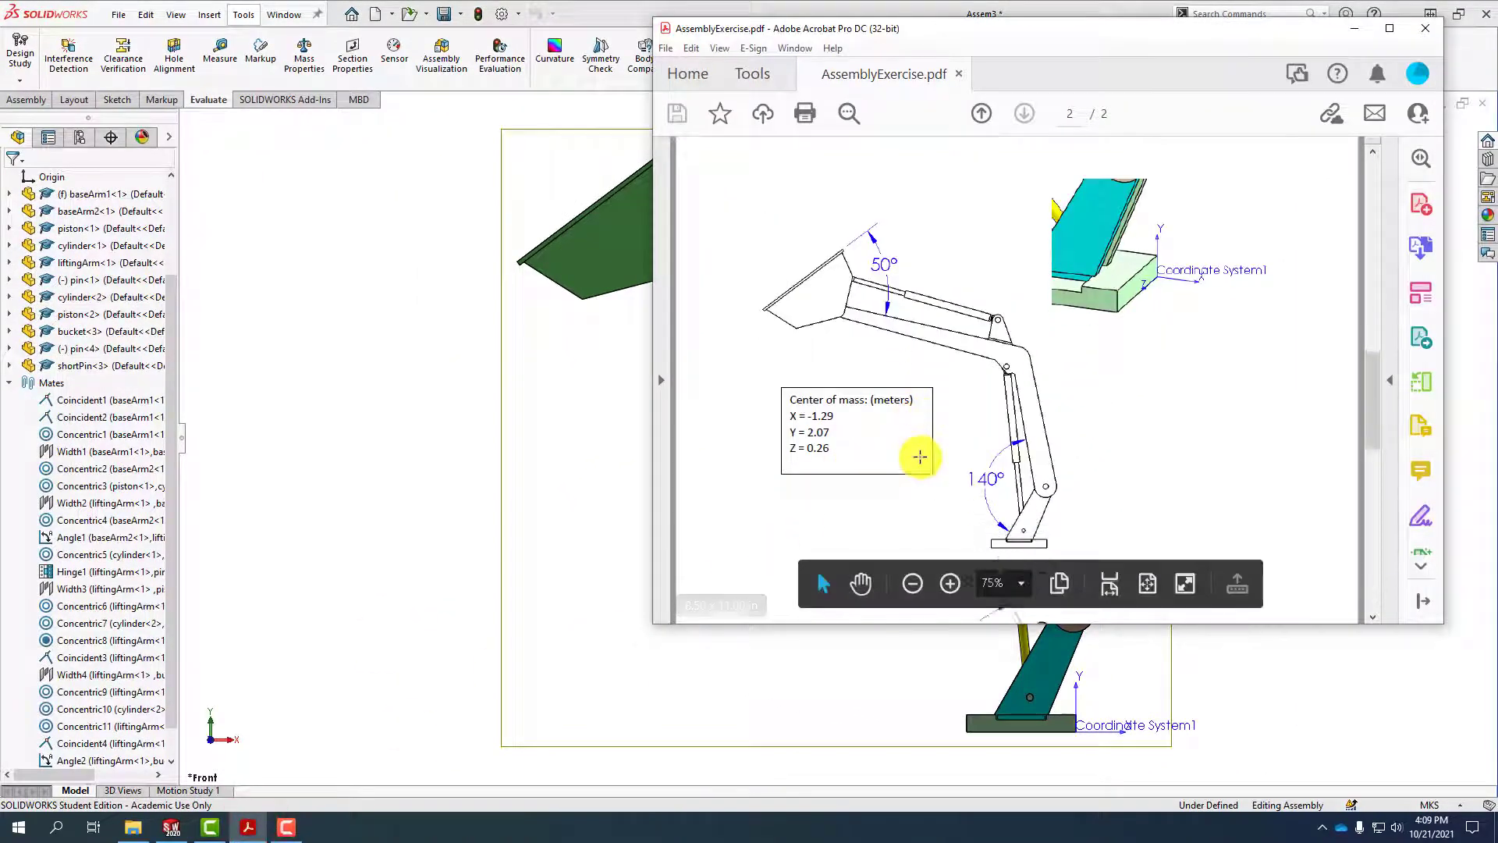
pyautogui.scroll(-6, 920, 457)
pyautogui.scroll(-3, 920, 457)
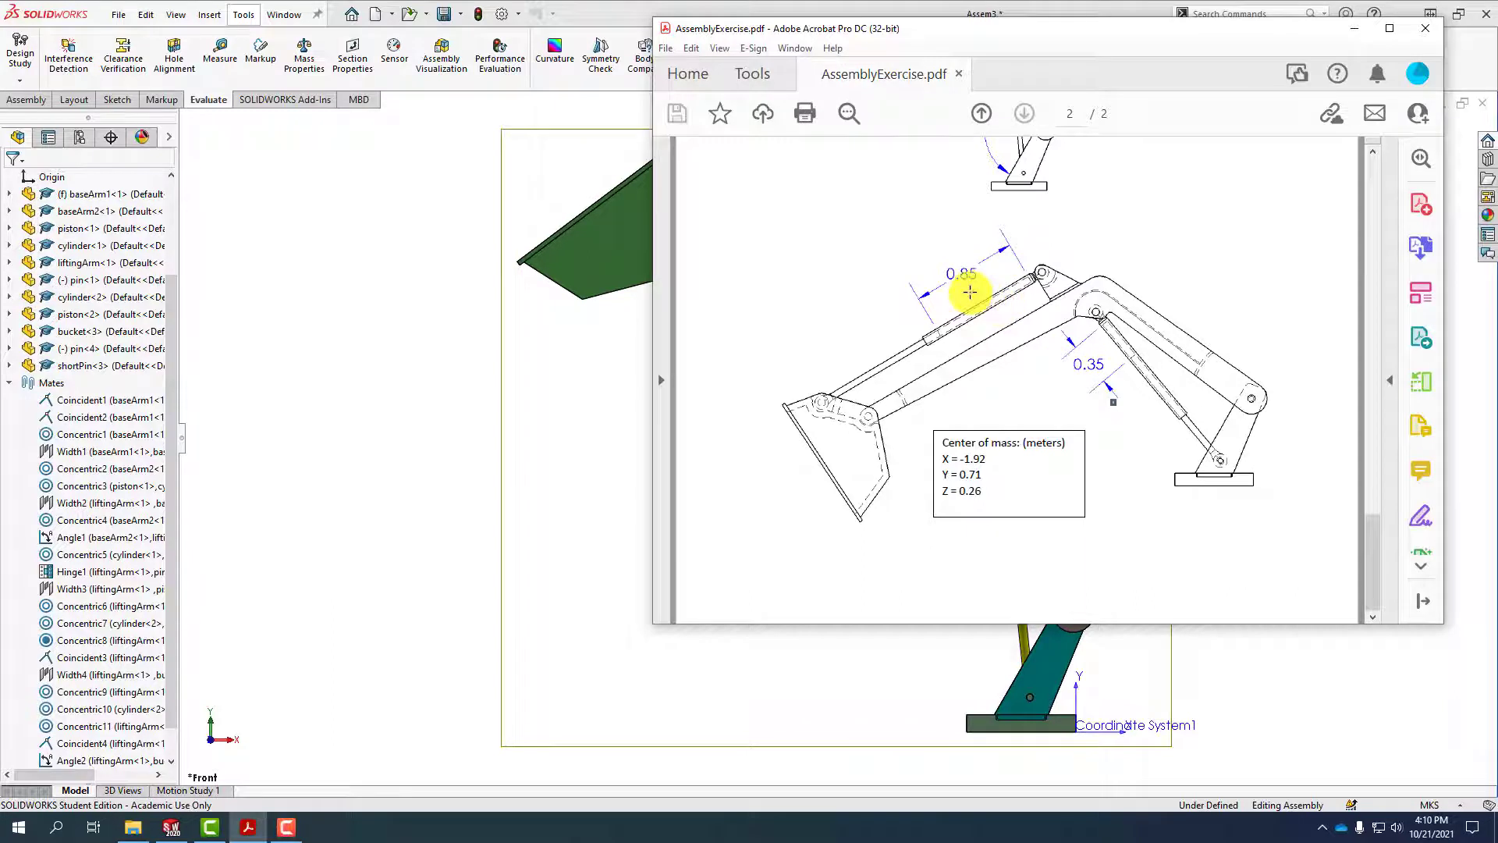
pyautogui.click(597, 401)
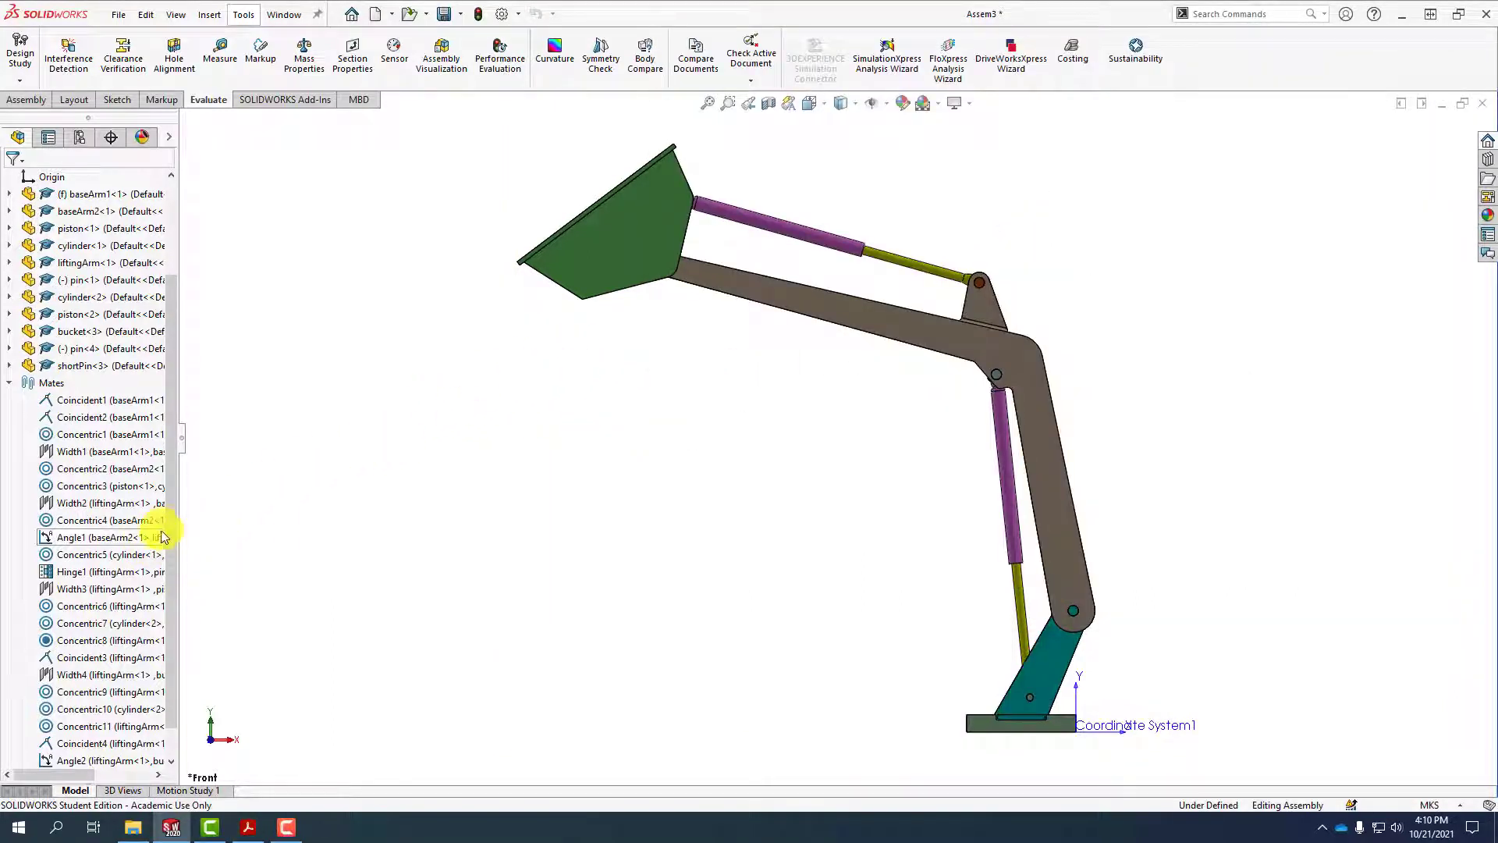
# Suppress the two angle mates, Angle1 between base arm and lifting arm and Angle2 between lifting arm and bucket
pyautogui.click(88, 538)
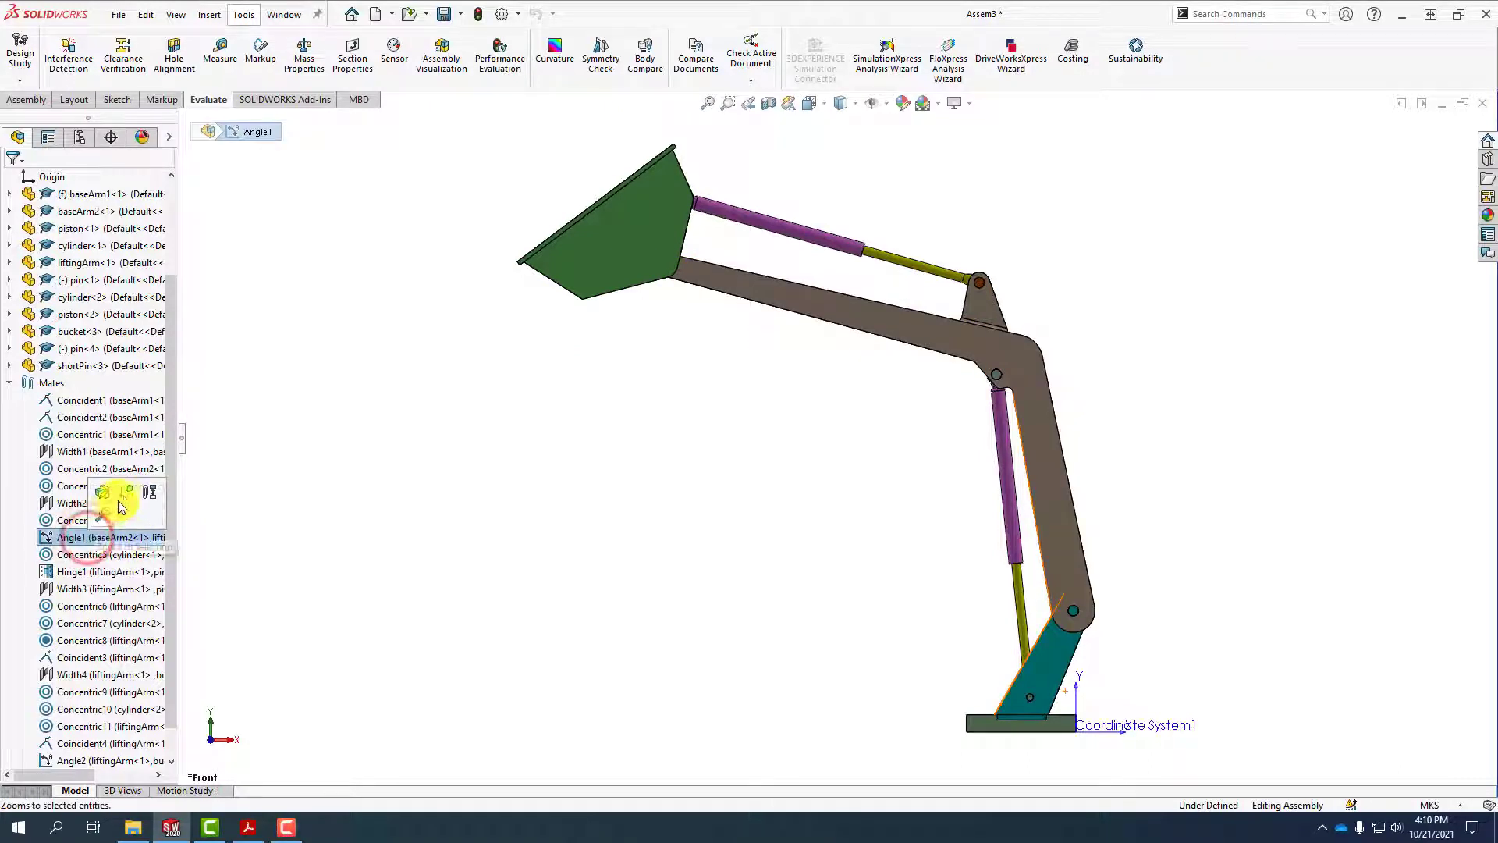
pyautogui.click(9, 384)
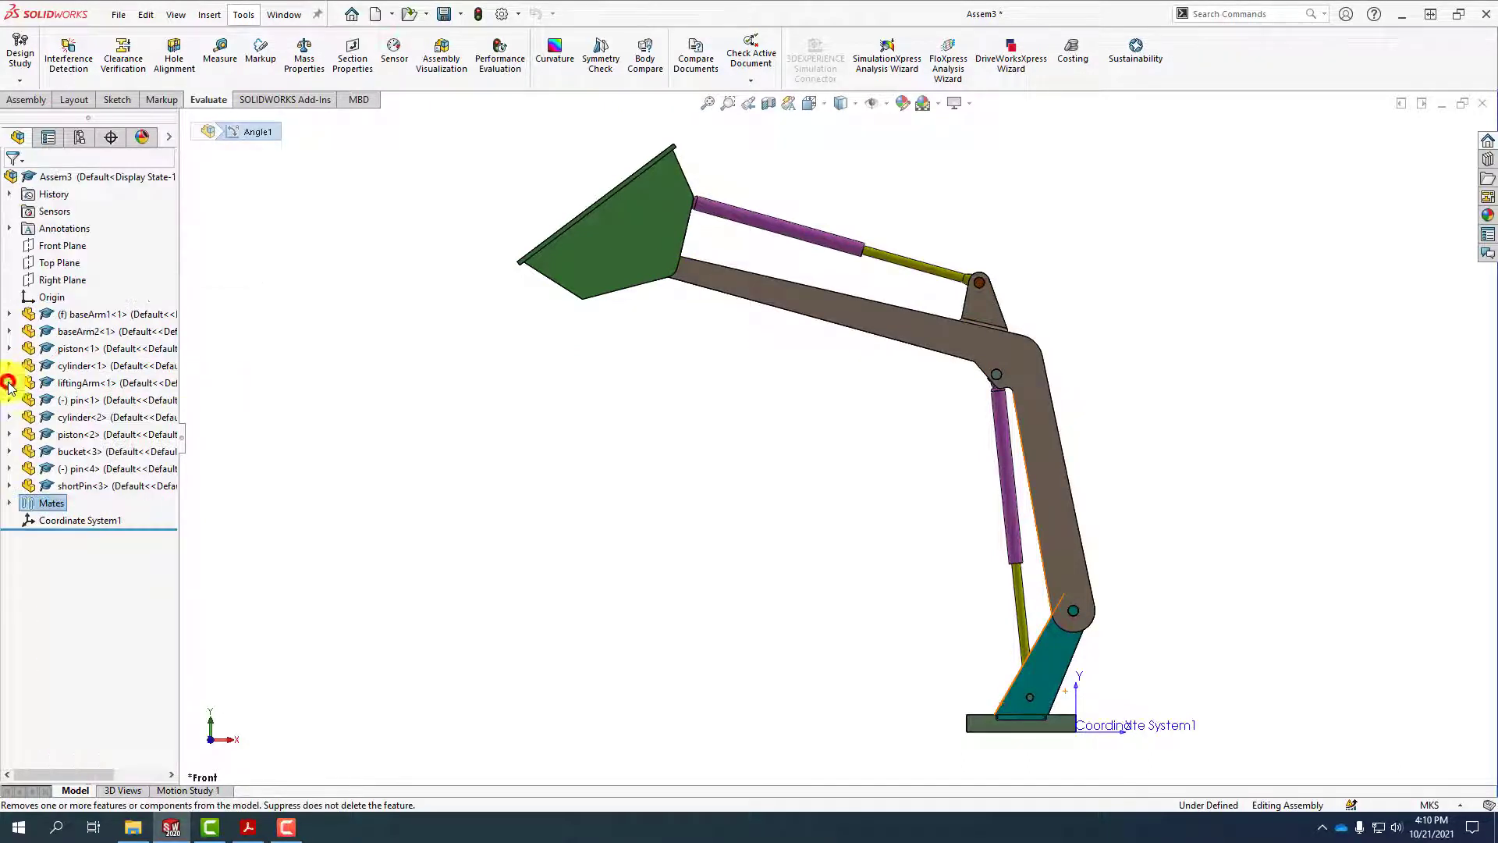
pyautogui.click(9, 504)
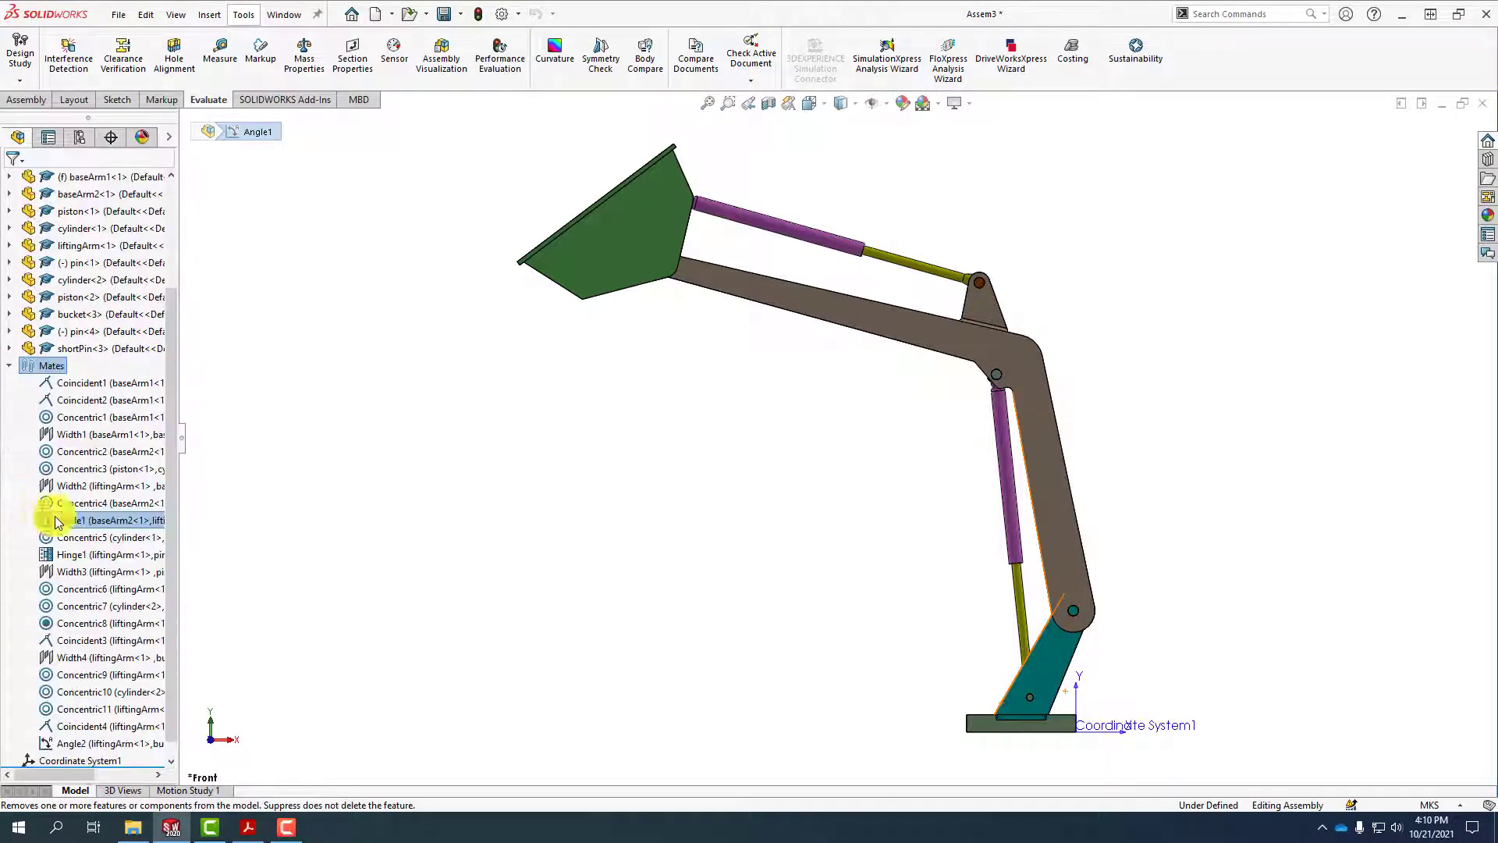
pyautogui.click(78, 572)
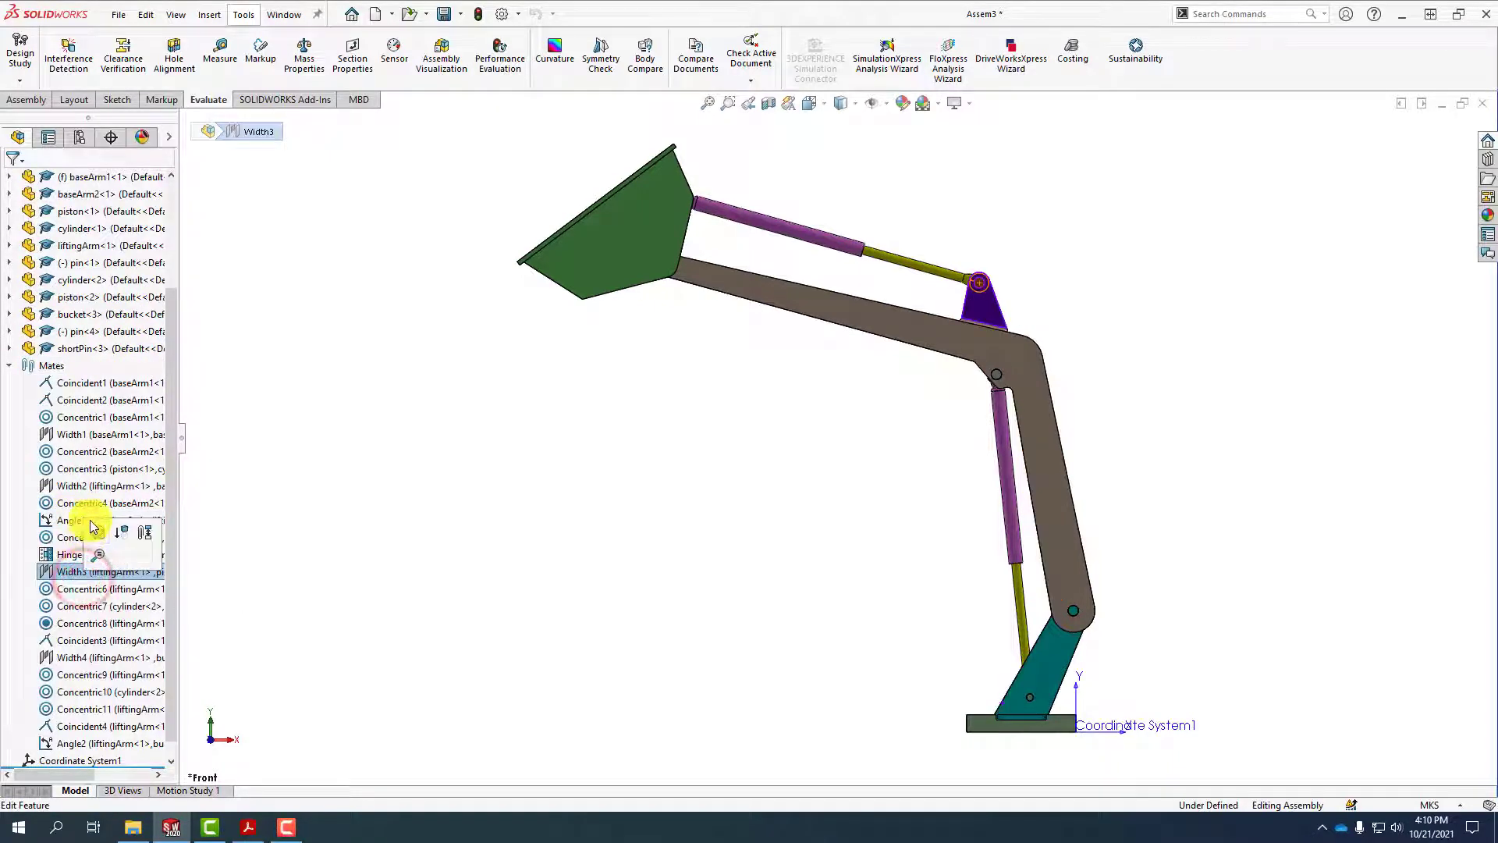
pyautogui.click(78, 520)
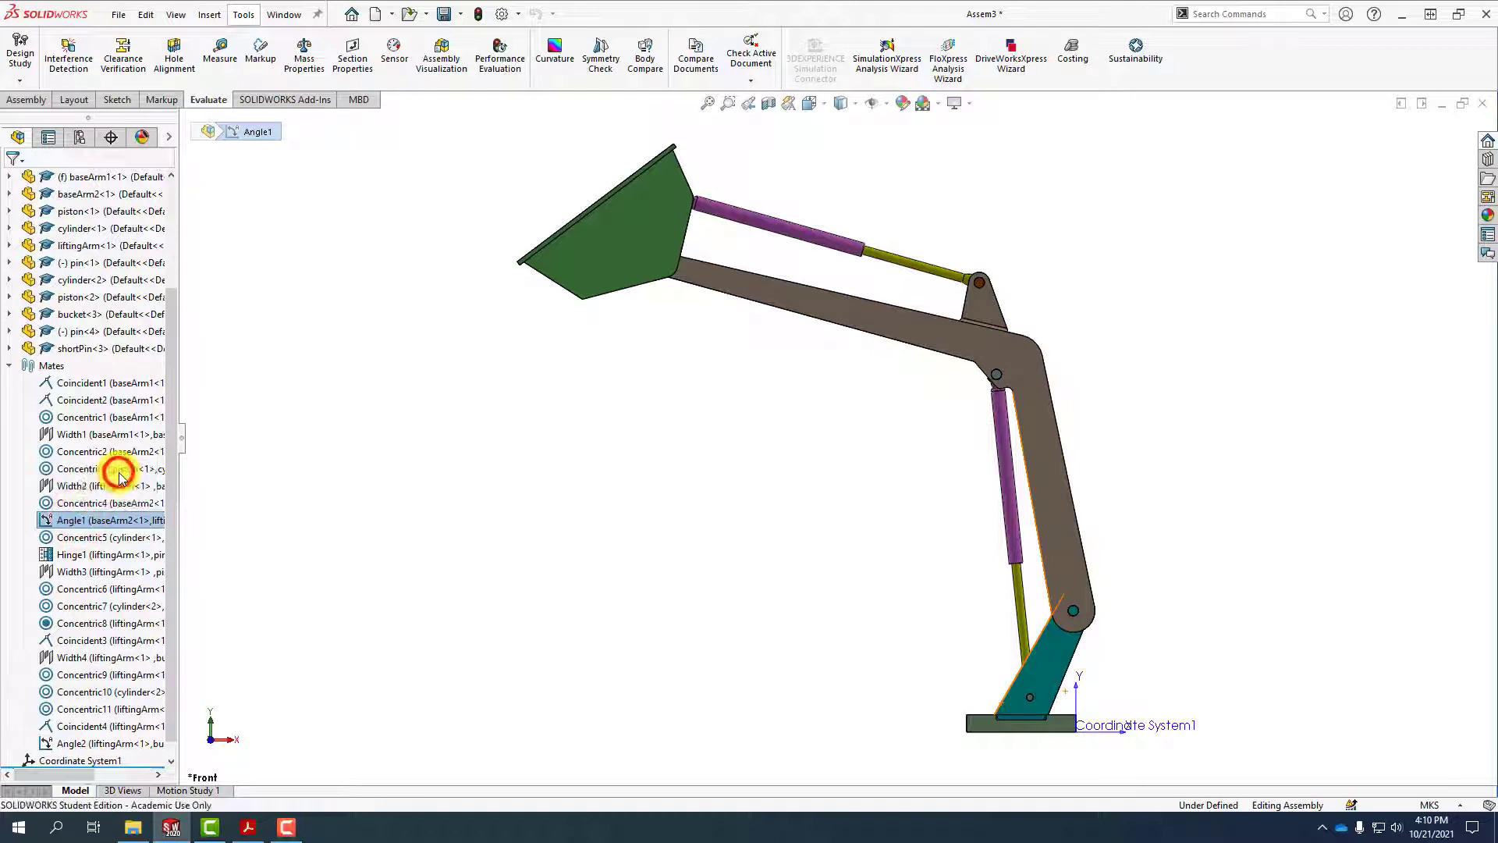
pyautogui.click(119, 473)
pyautogui.click(160, 485)
pyautogui.scroll(-1, 147, 569)
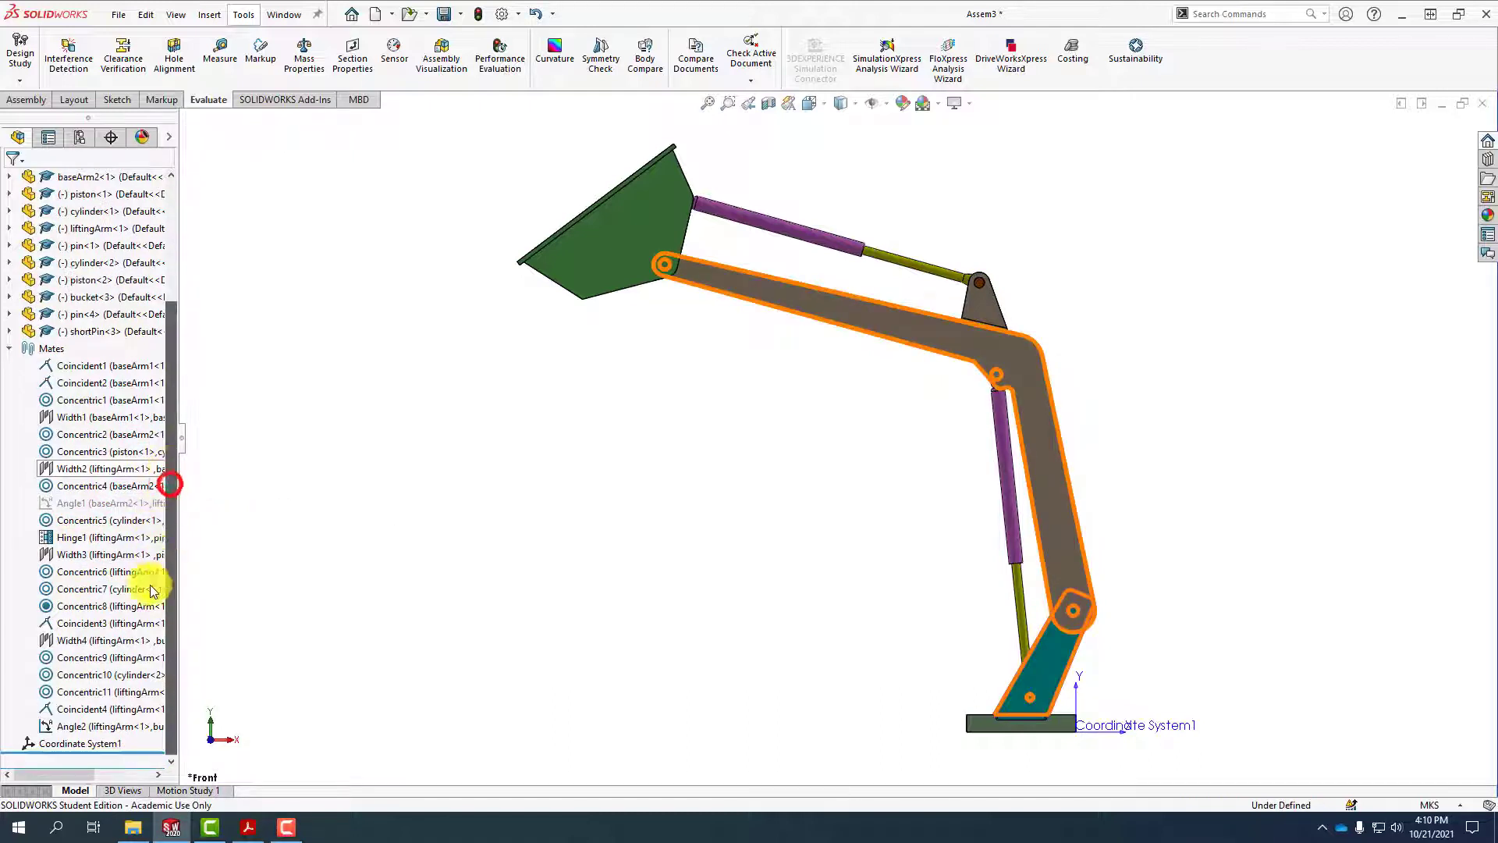
pyautogui.click(88, 727)
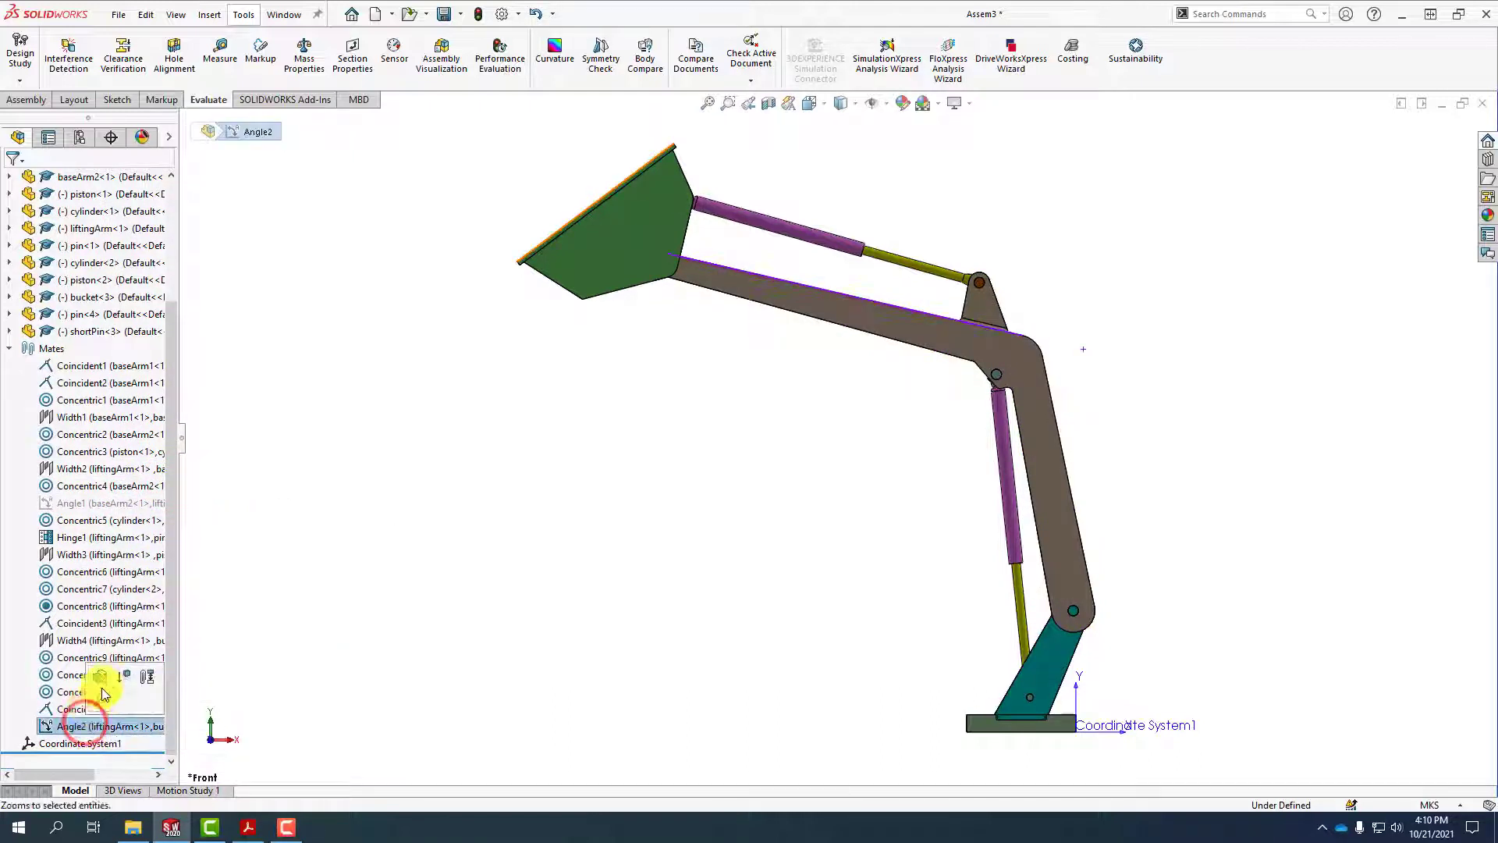
pyautogui.click(121, 675)
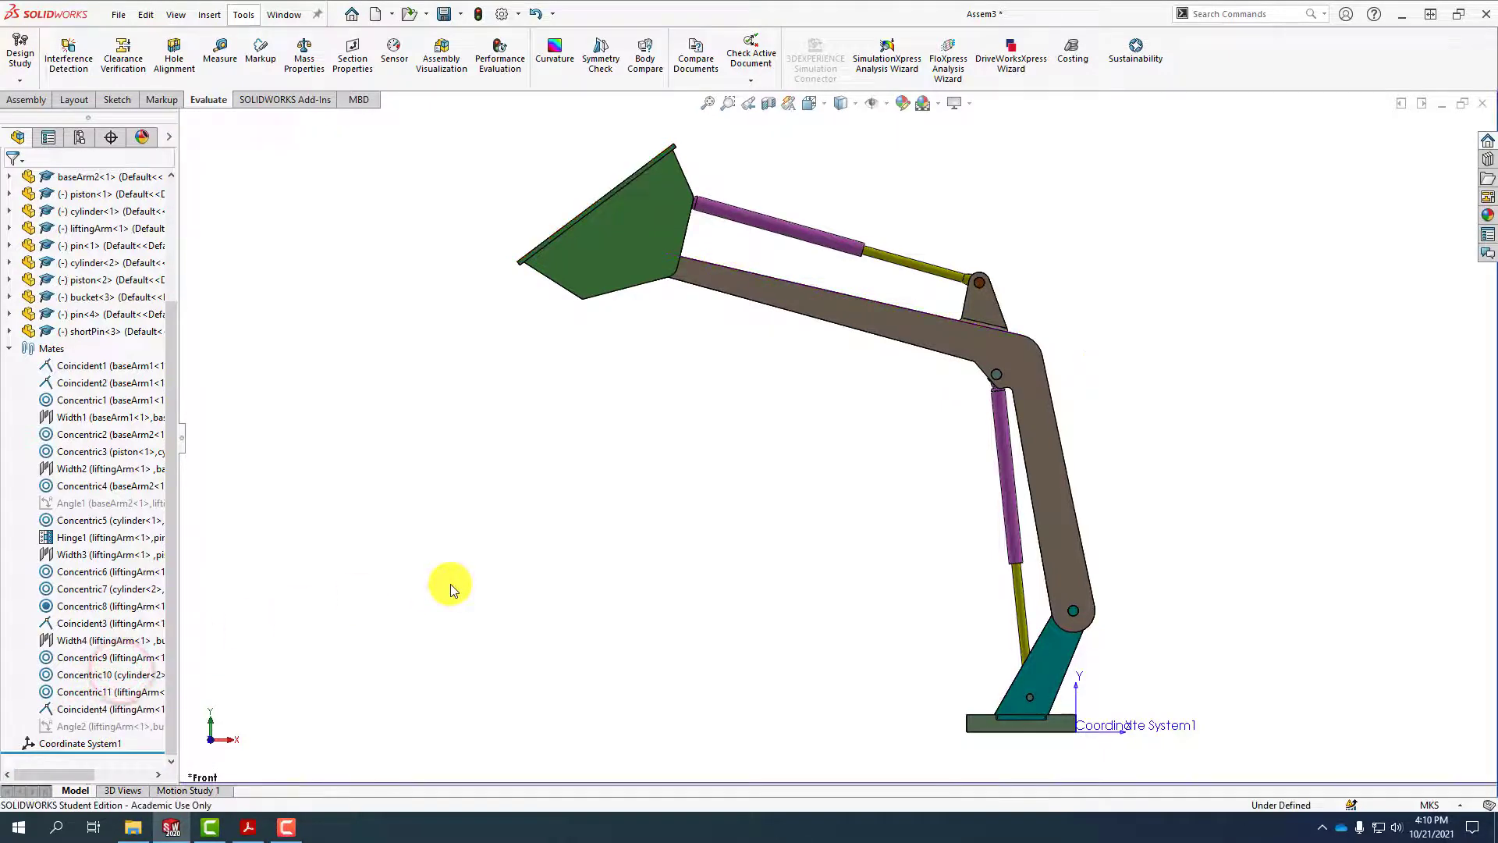
# Make the lower cylinder beside the lifting arm transparent to expose the piston end inside it
pyautogui.moveTo(729, 542); pyautogui.dragTo(823, 508, button='middle')
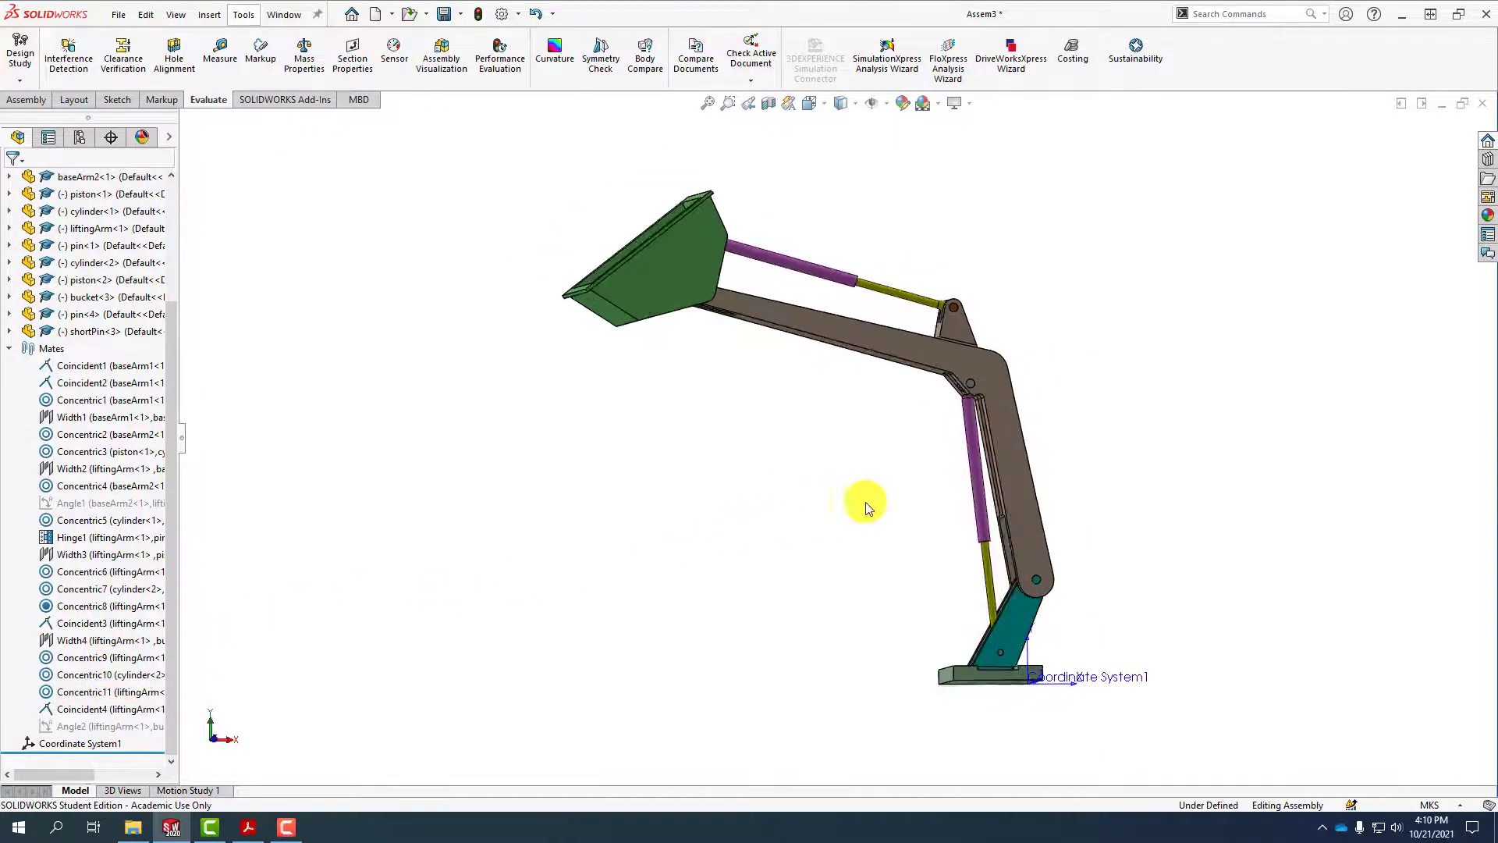
pyautogui.scroll(-5, 972, 448)
pyautogui.scroll(5, 972, 448)
pyautogui.moveTo(957, 464)
pyautogui.mouseDown(button='middle')
pyautogui.moveTo(869, 502)
pyautogui.moveTo(947, 476)
pyautogui.moveTo(963, 447)
pyautogui.moveTo(944, 485)
pyautogui.mouseUp(button='middle')
pyautogui.scroll(-5, 943, 485)
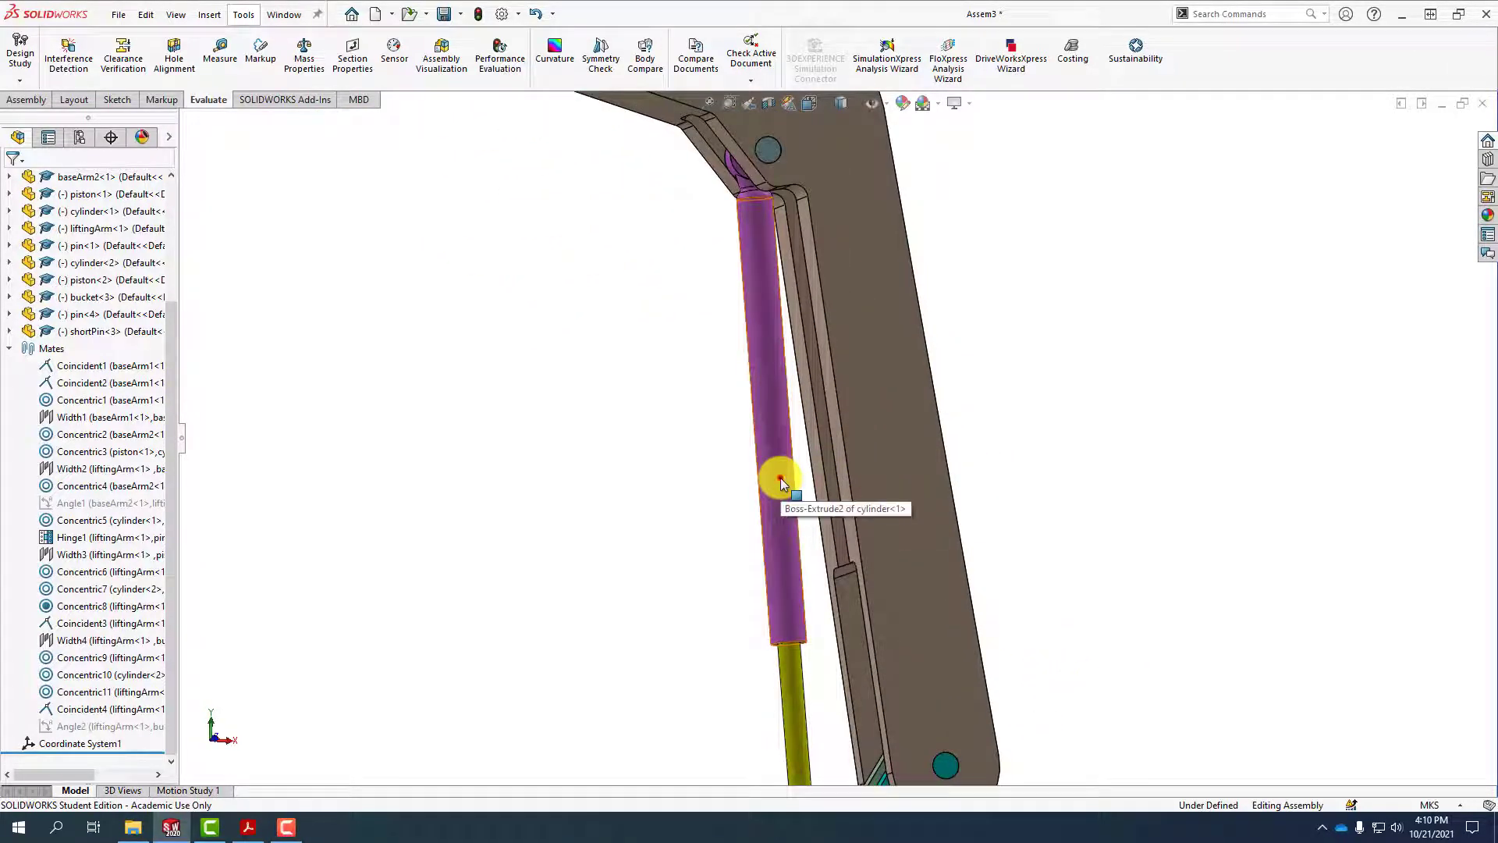
pyautogui.click(782, 482)
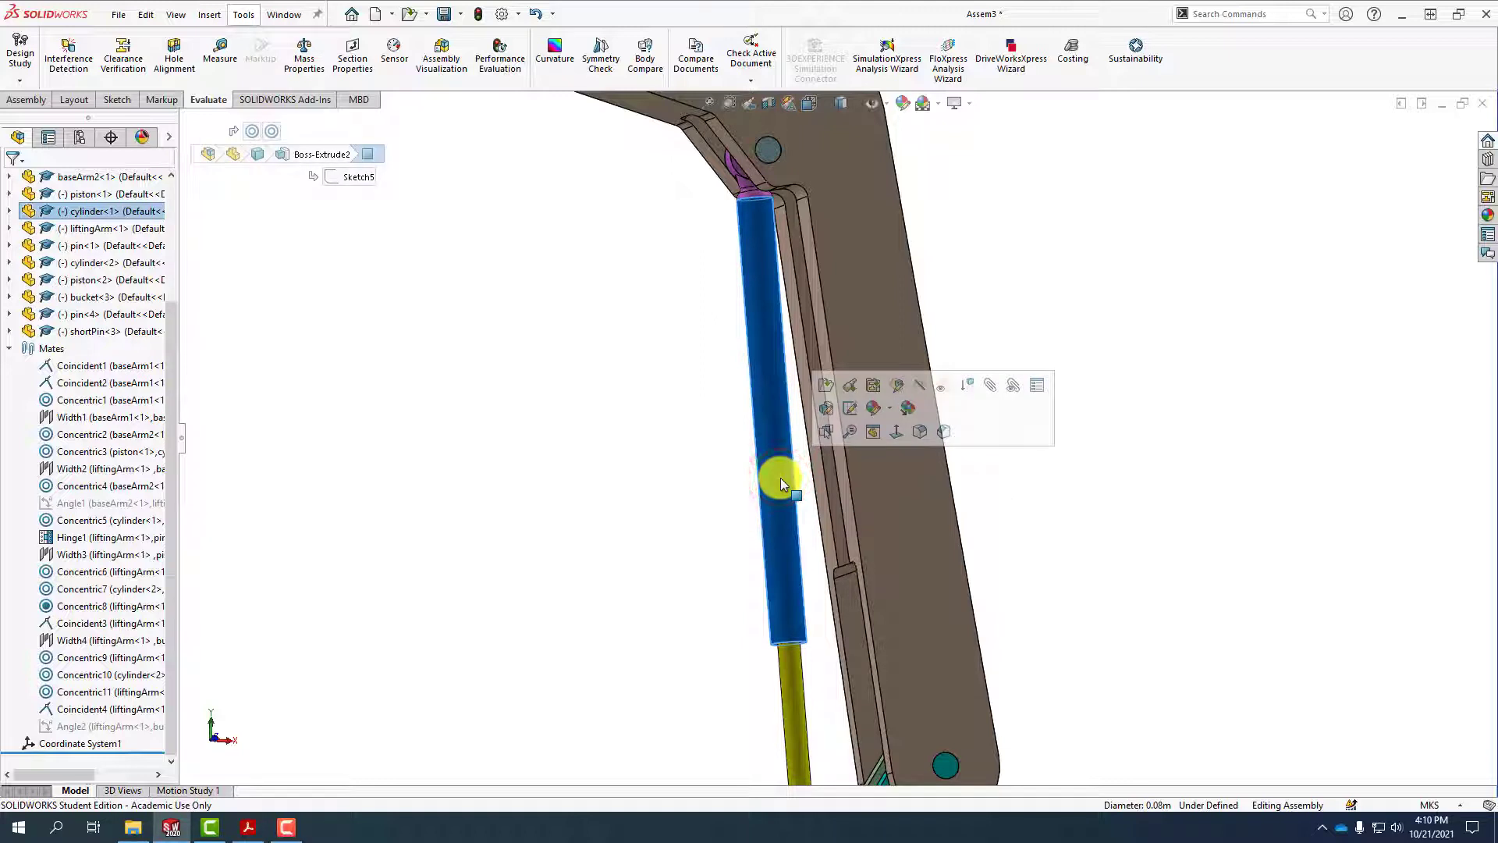
pyautogui.click(939, 387)
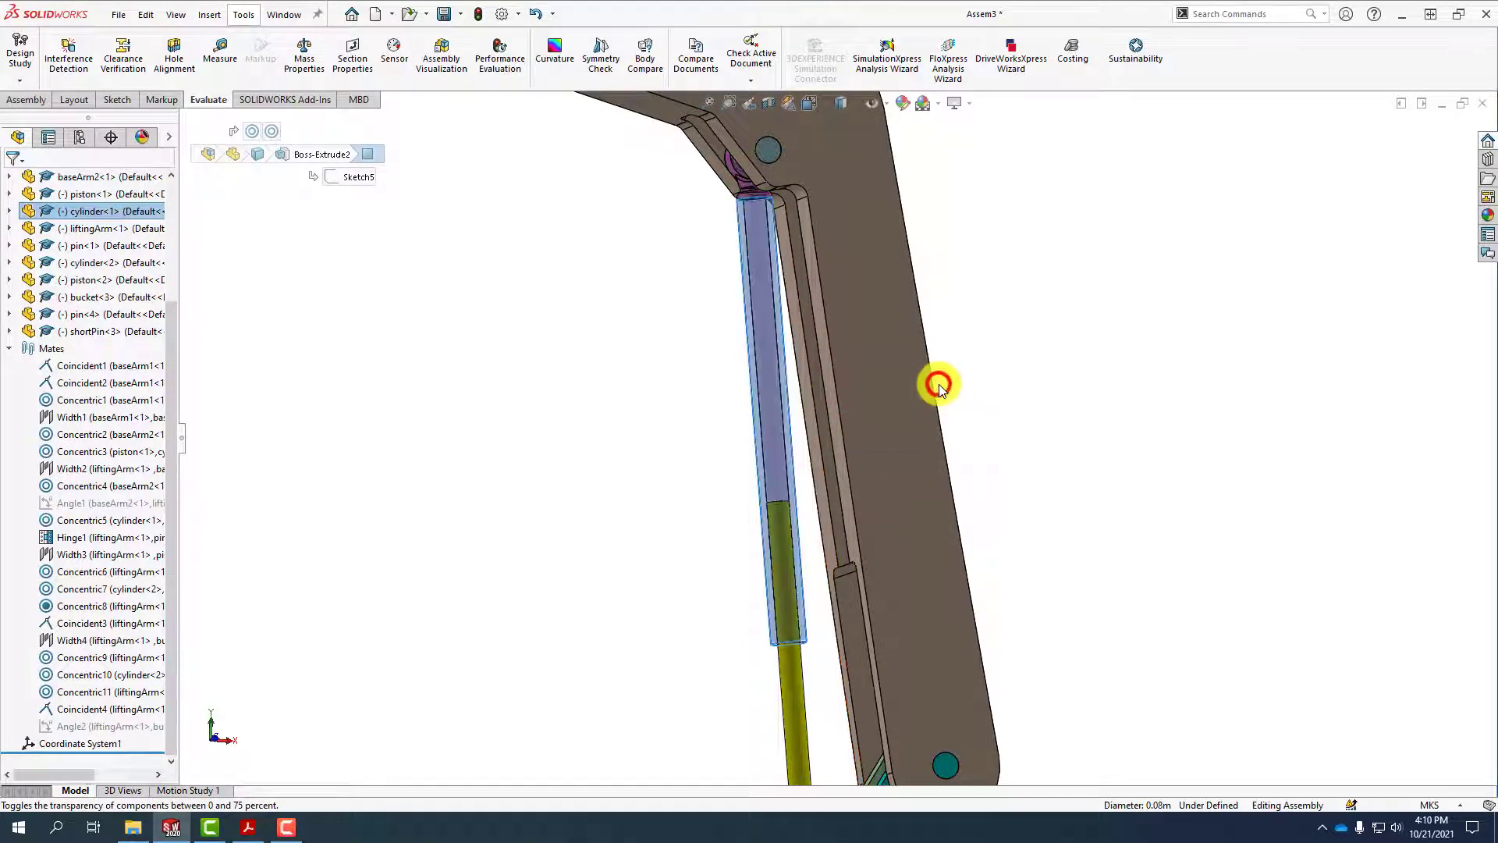
pyautogui.click(620, 496)
# Make the upper cylinder attached to the bucket transparent to expose its piston end
pyautogui.scroll(1, 620, 496)
pyautogui.moveTo(620, 496); pyautogui.dragTo(585, 527, button='middle')
pyautogui.scroll(5, 612, 501)
pyautogui.scroll(-5, 721, 272)
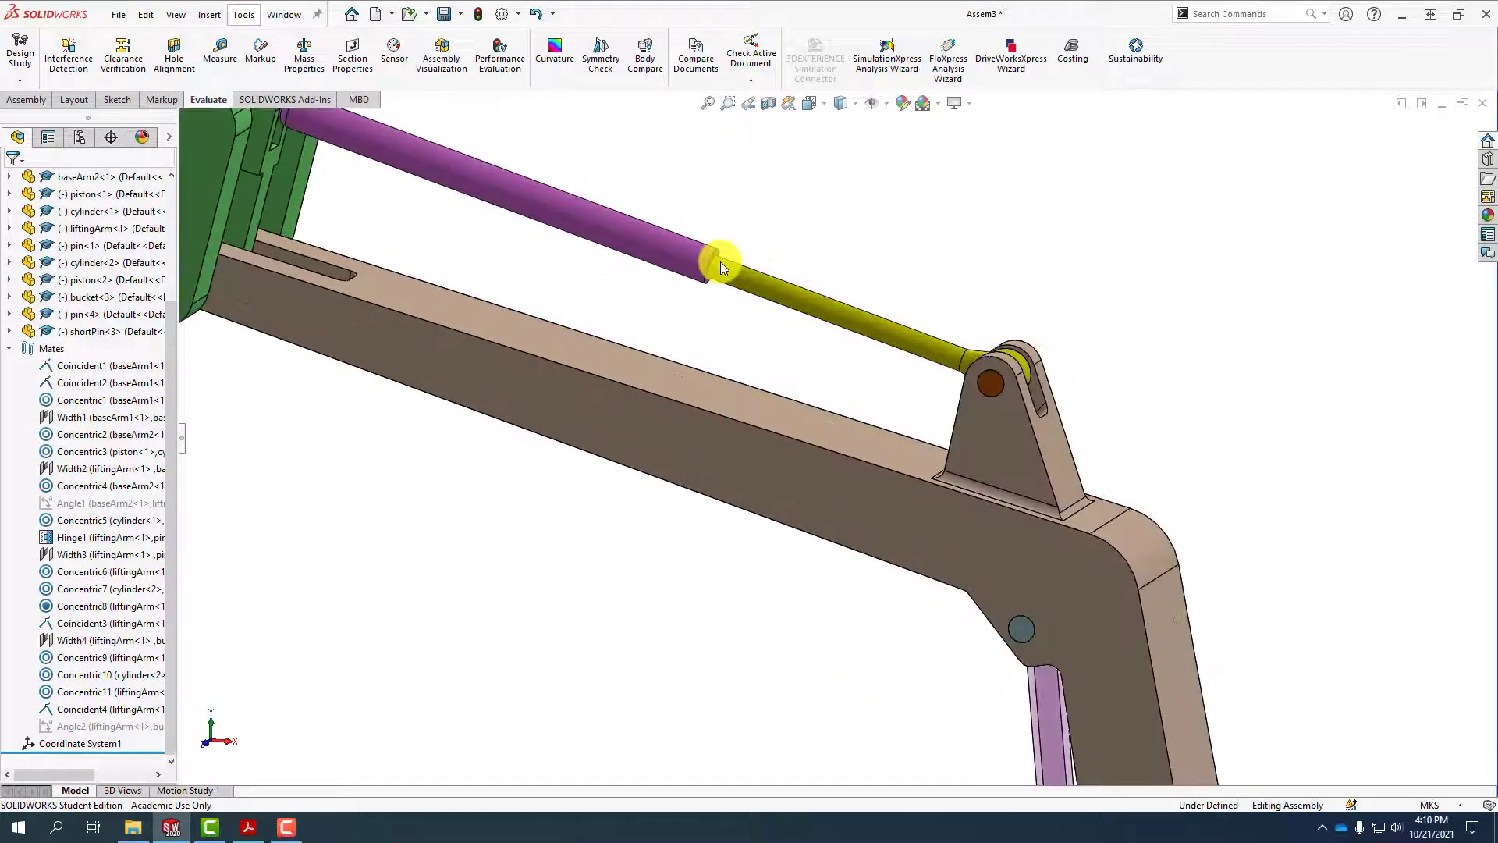
pyautogui.click(662, 251)
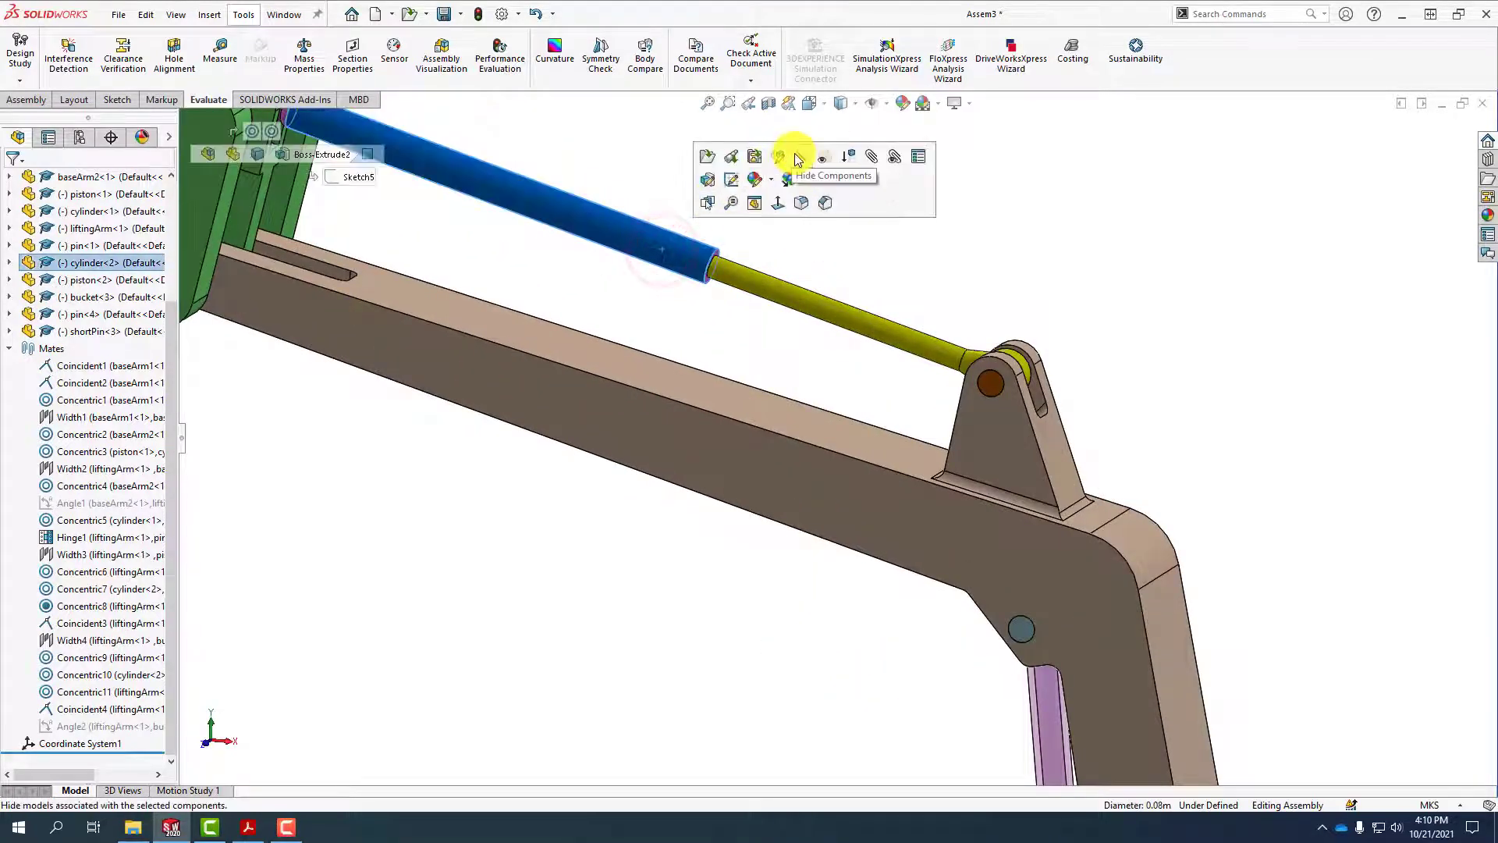
pyautogui.click(827, 164)
pyautogui.click(518, 571)
pyautogui.scroll(3, 519, 571)
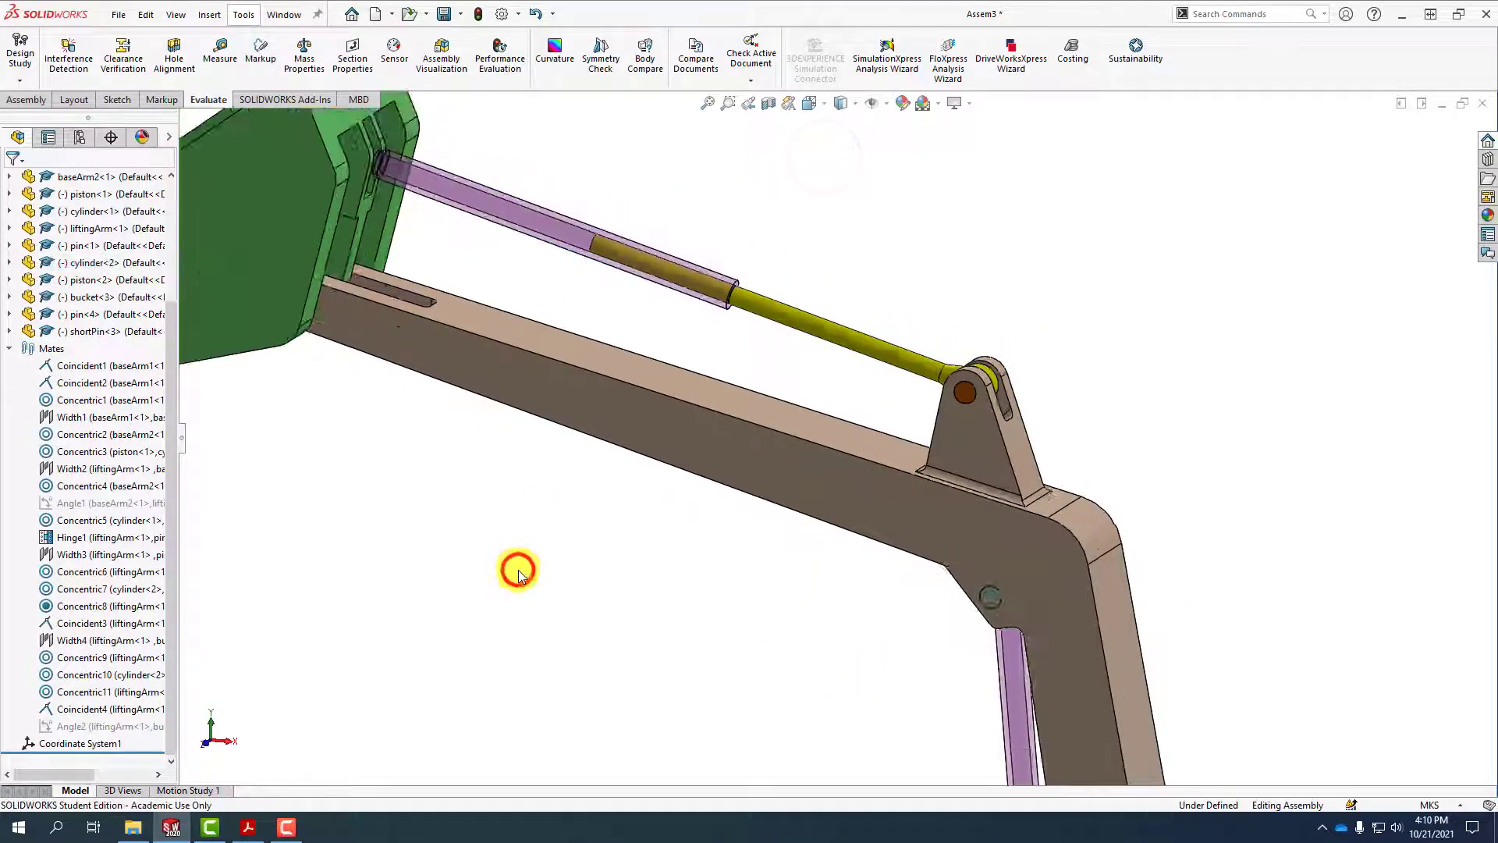
# Recheck the exercise PDF, begin a 0.85 m distance mate, and choose the upper piston's inner end face as its first reference
pyautogui.click(254, 829)
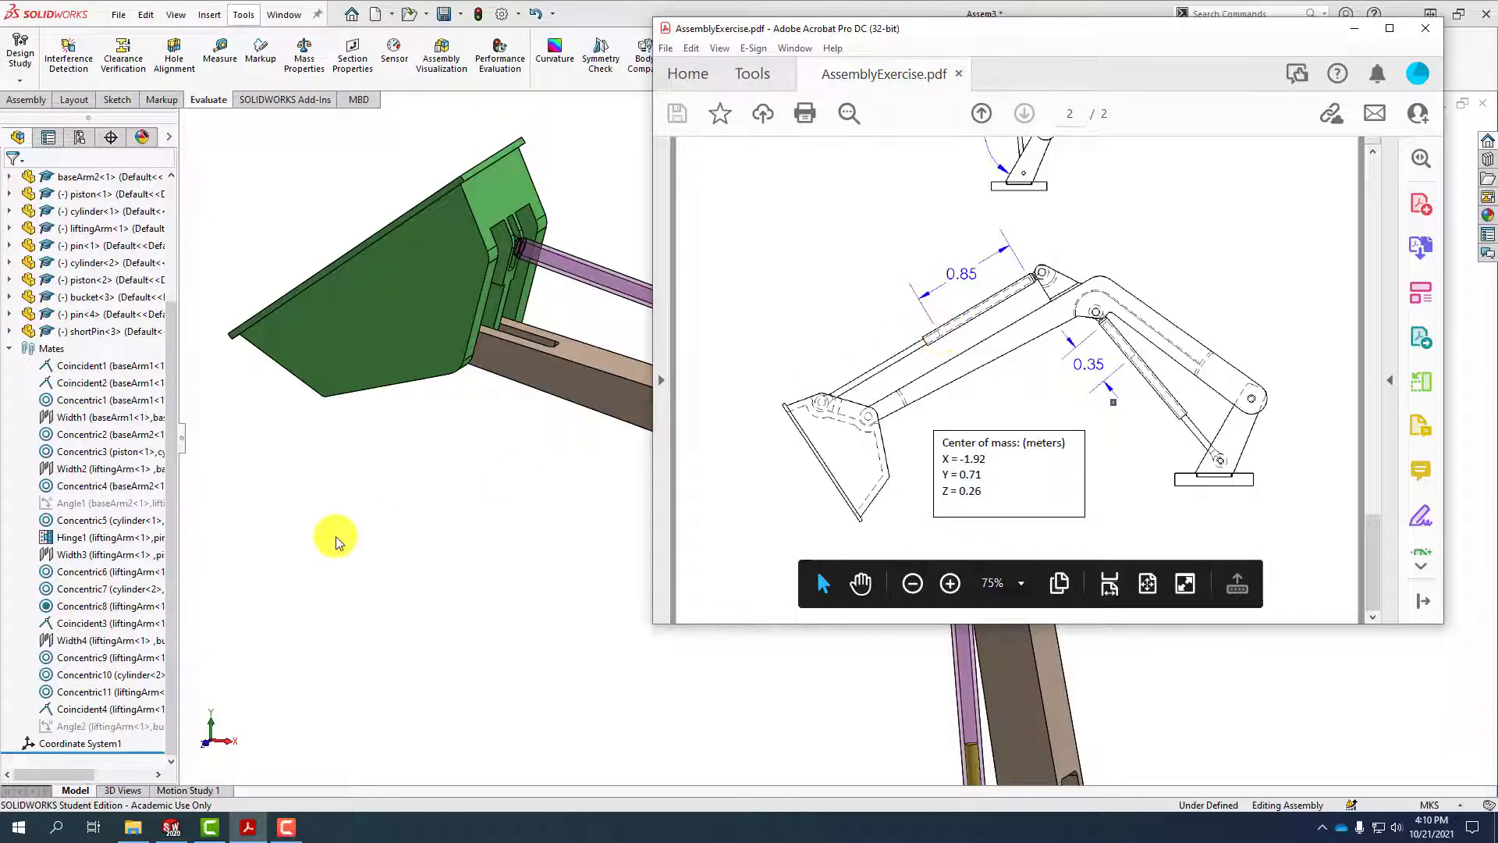
pyautogui.click(385, 506)
pyautogui.scroll(-6, 609, 438)
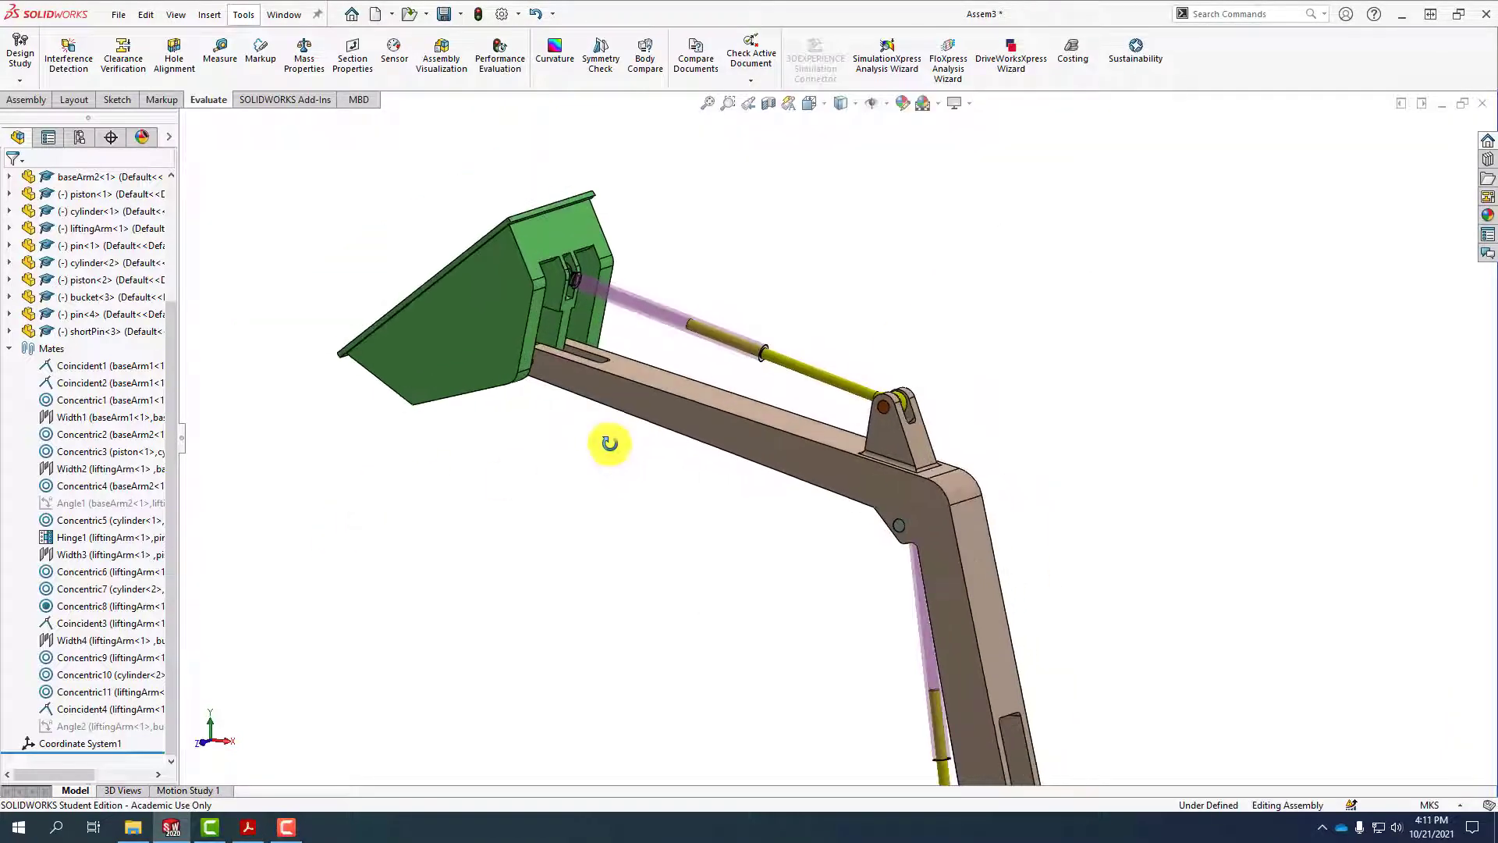
pyautogui.scroll(-6, 643, 312)
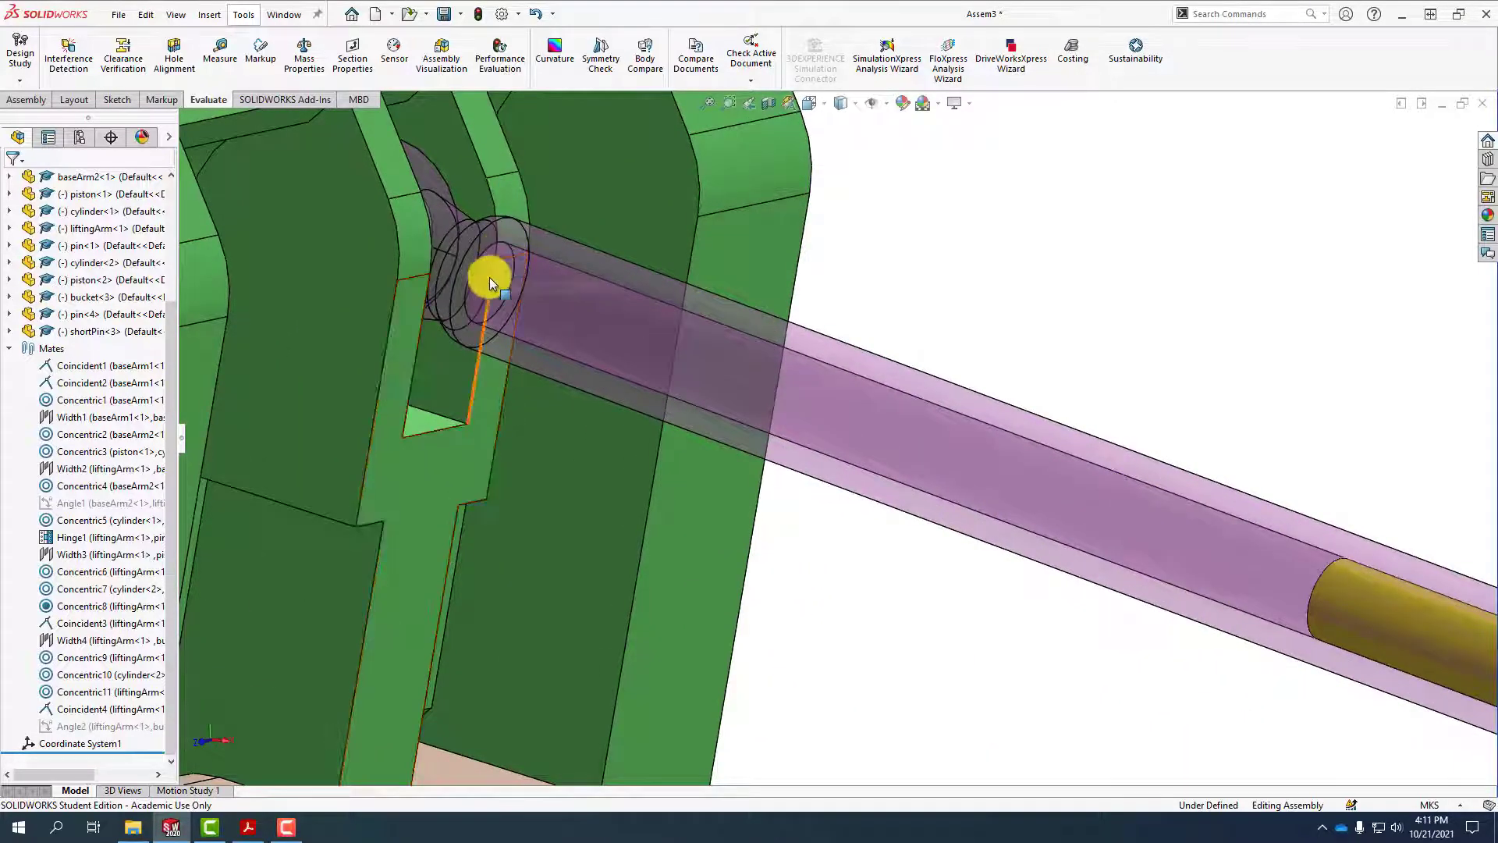
pyautogui.scroll(2, 607, 378)
pyautogui.scroll(3, 618, 365)
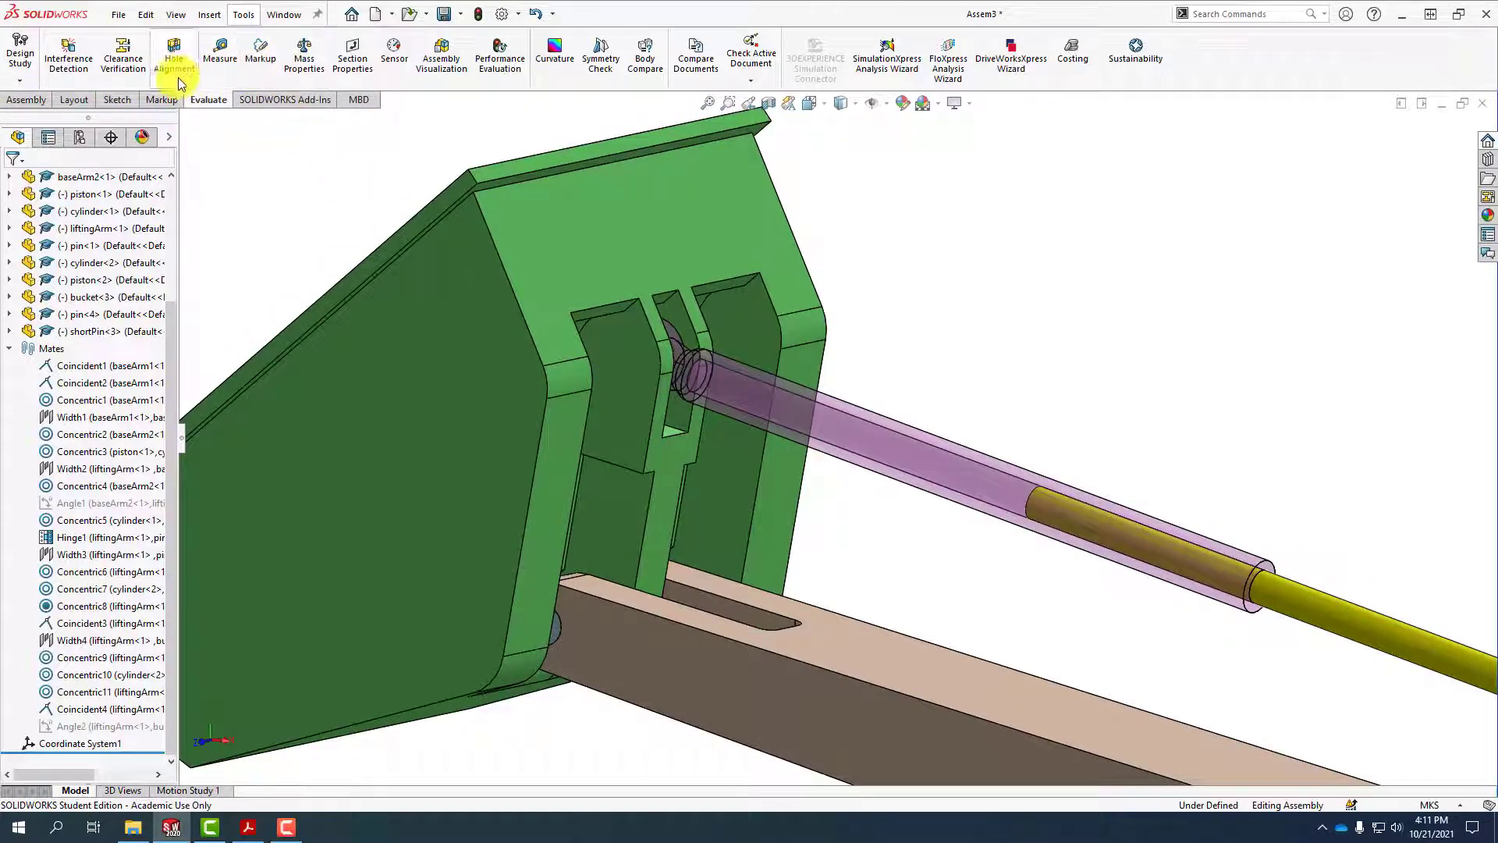
pyautogui.click(19, 102)
pyautogui.click(131, 56)
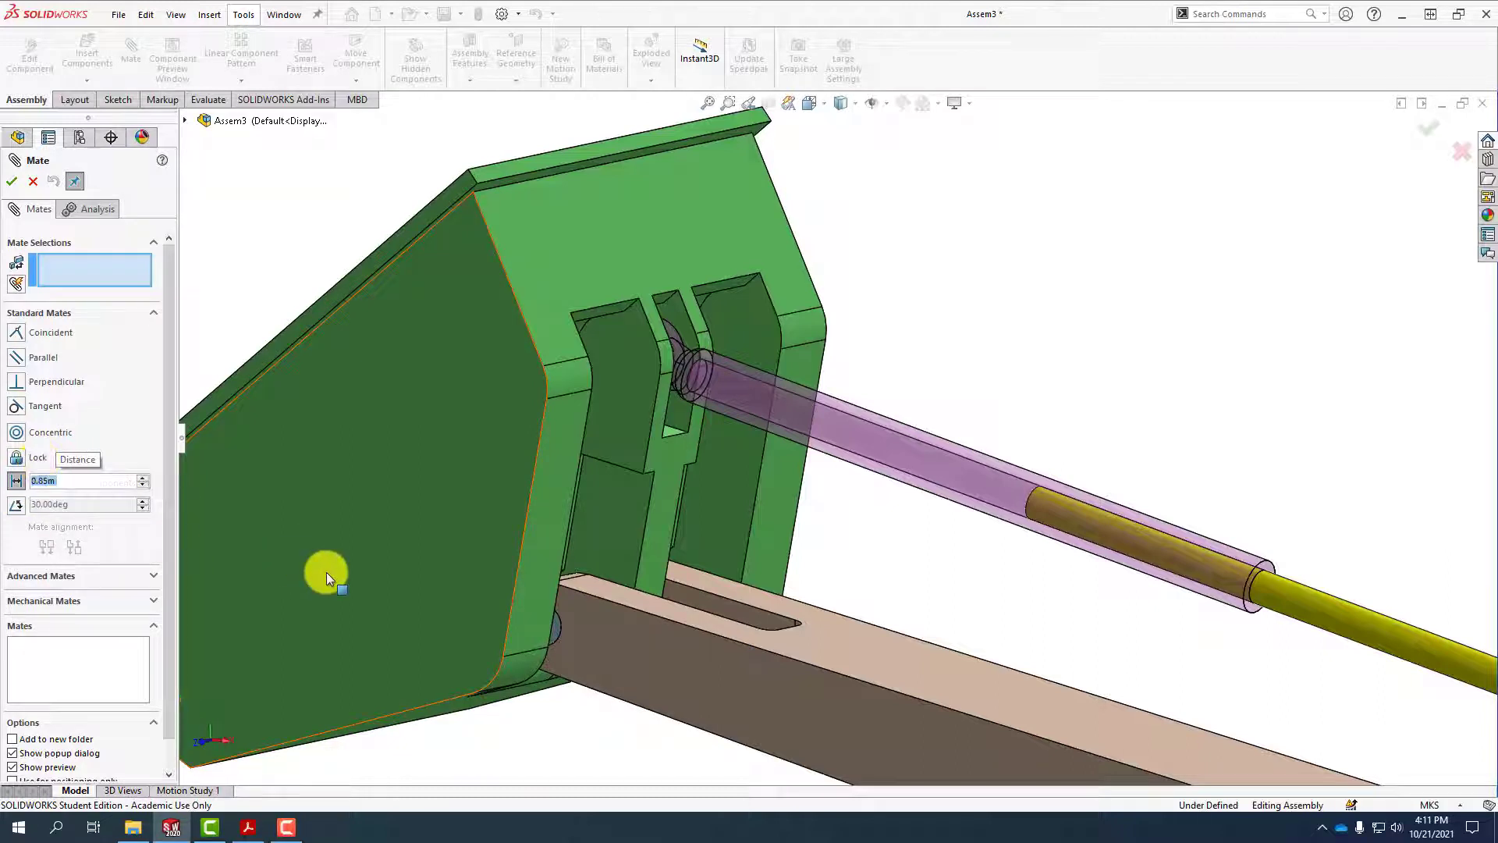
pyautogui.moveTo(779, 509); pyautogui.dragTo(1114, 539, button='middle')
pyautogui.scroll(-3, 1285, 523)
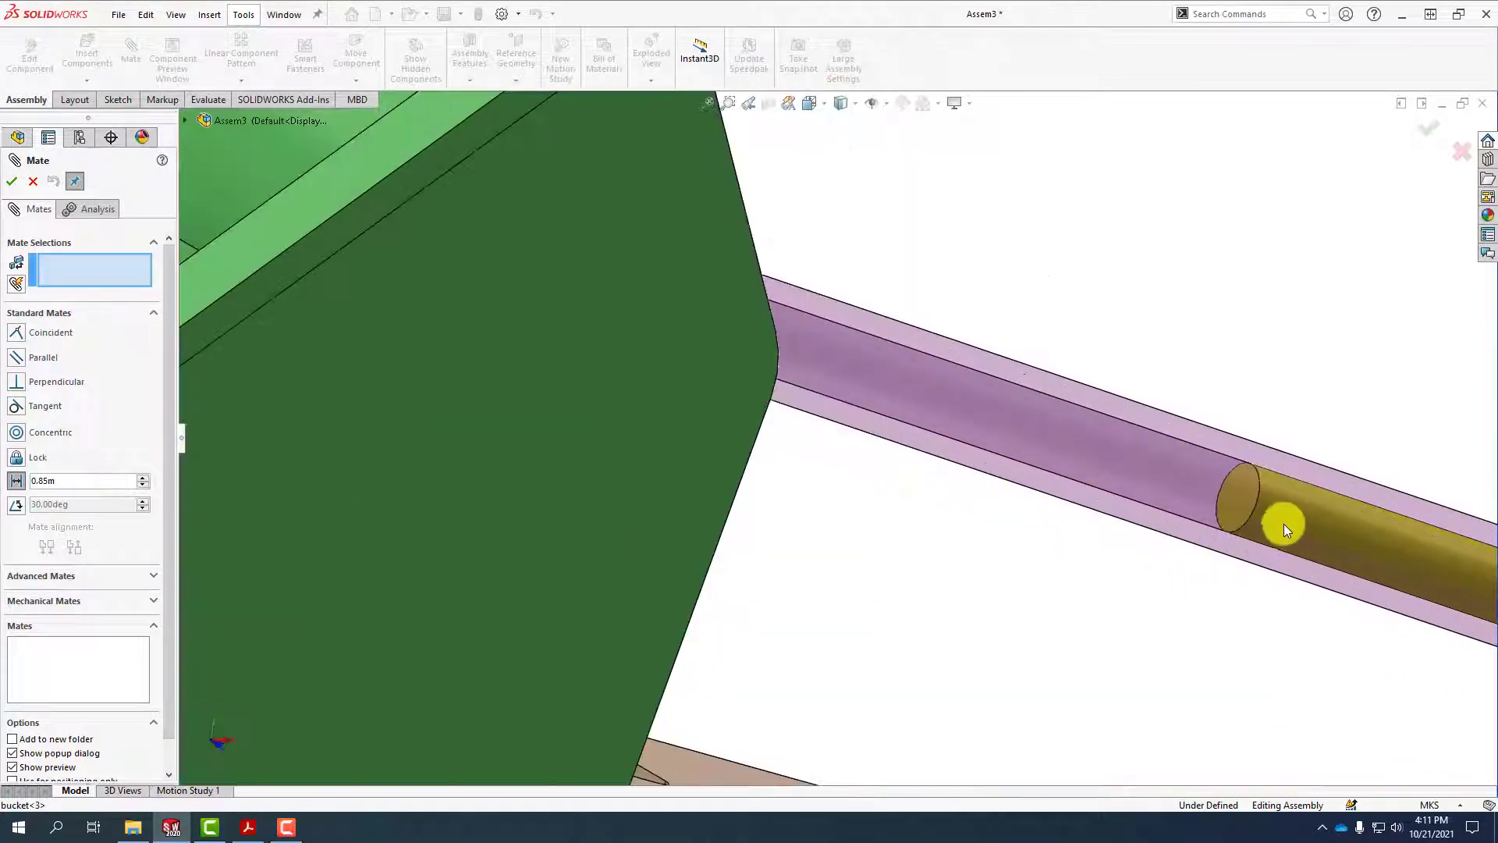
pyautogui.click(1233, 493)
# Pick the hidden end face inside the upper cylinder's bore as the distance mate's second reference, using Select Other
pyautogui.scroll(3, 1215, 578)
pyautogui.moveTo(1210, 579); pyautogui.dragTo(1091, 597, button='middle')
pyautogui.scroll(3, 1062, 586)
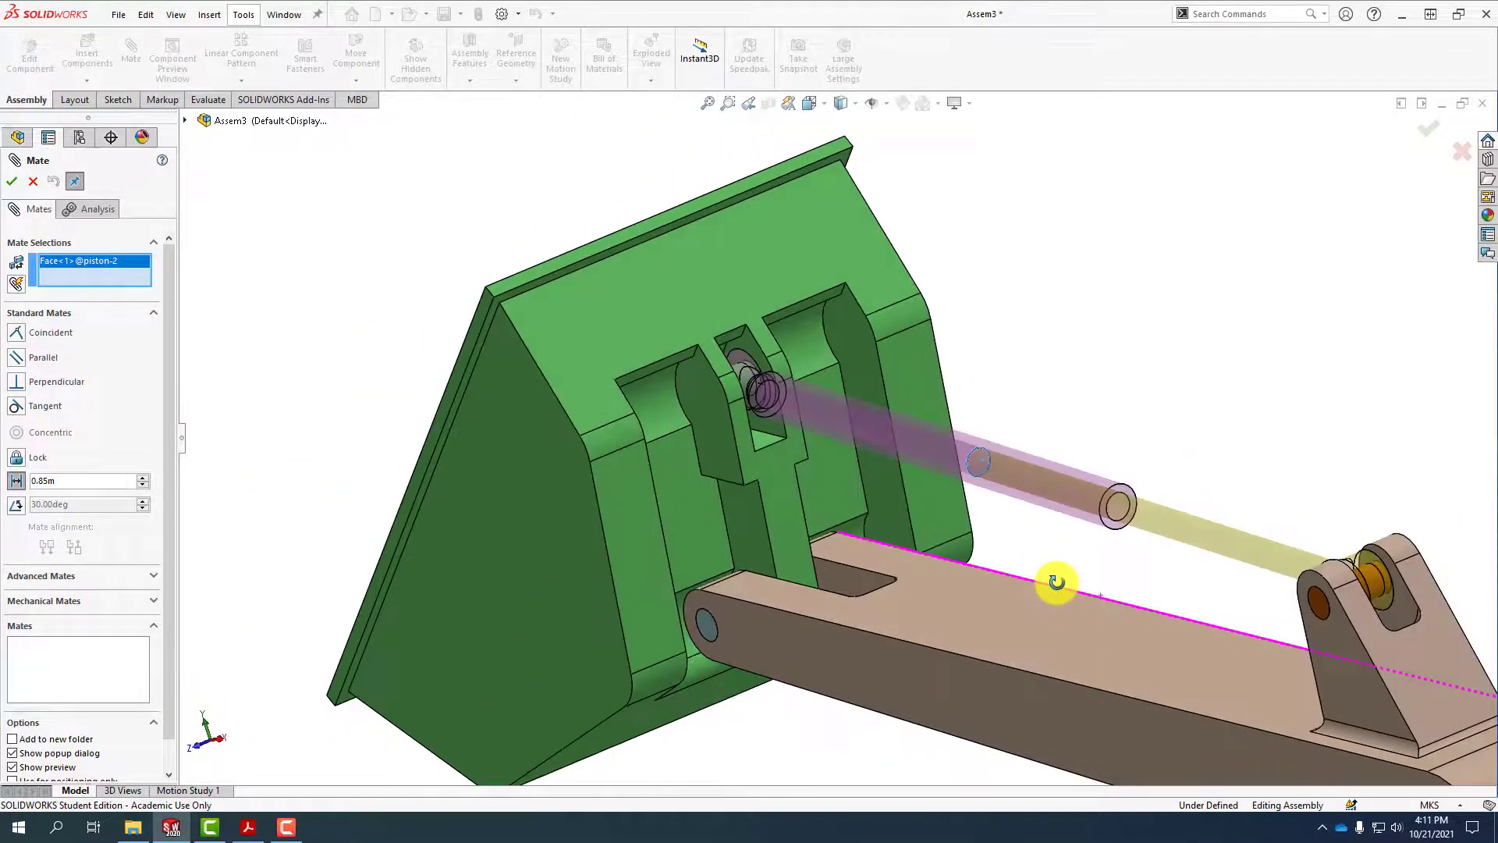
pyautogui.scroll(-3, 836, 429)
pyautogui.scroll(-3, 548, 301)
pyautogui.scroll(-3, 548, 301)
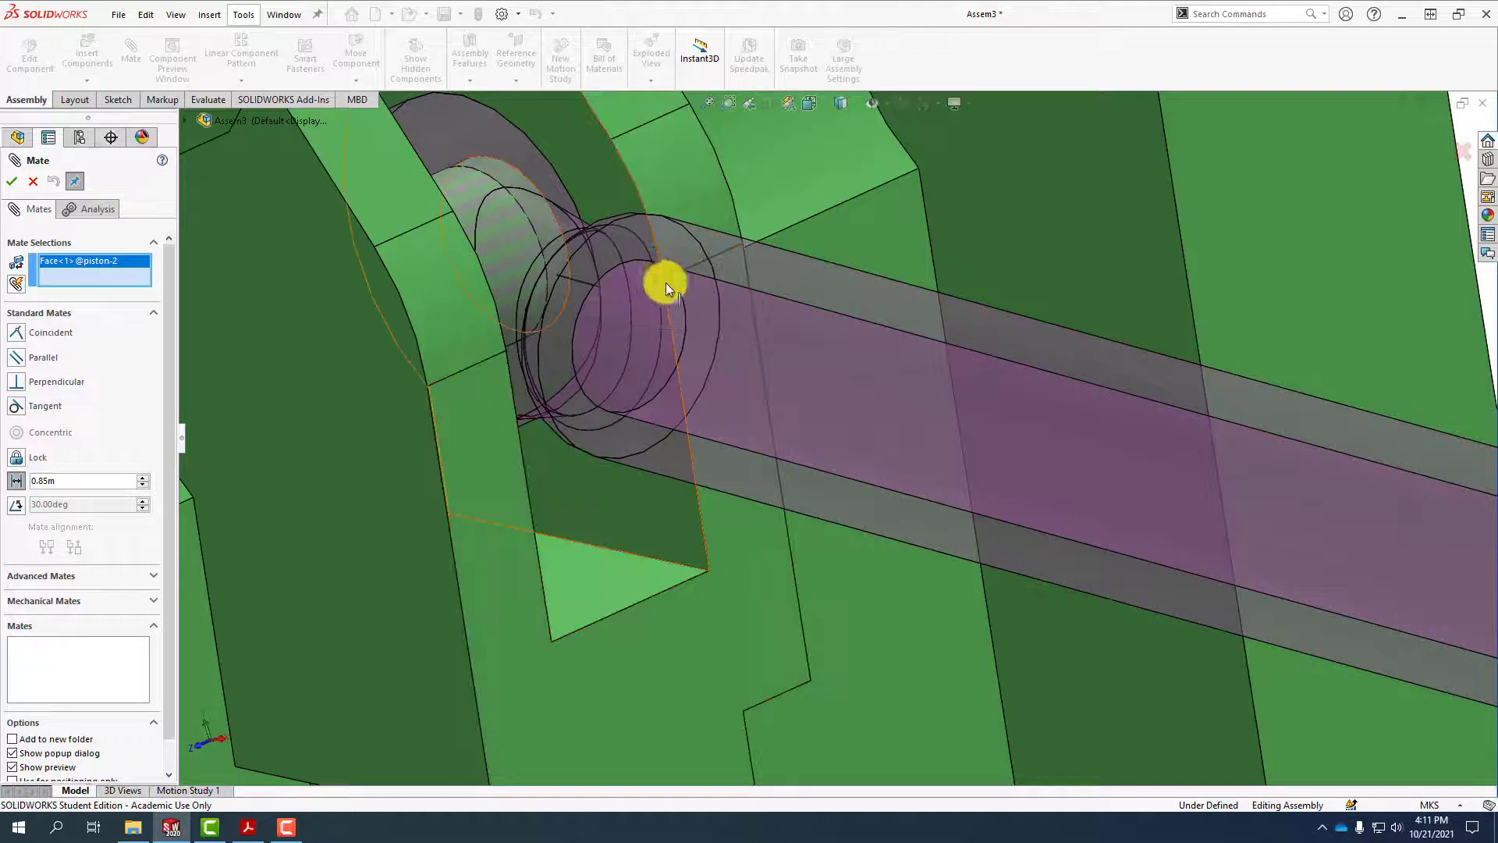
pyautogui.rightClick(625, 320)
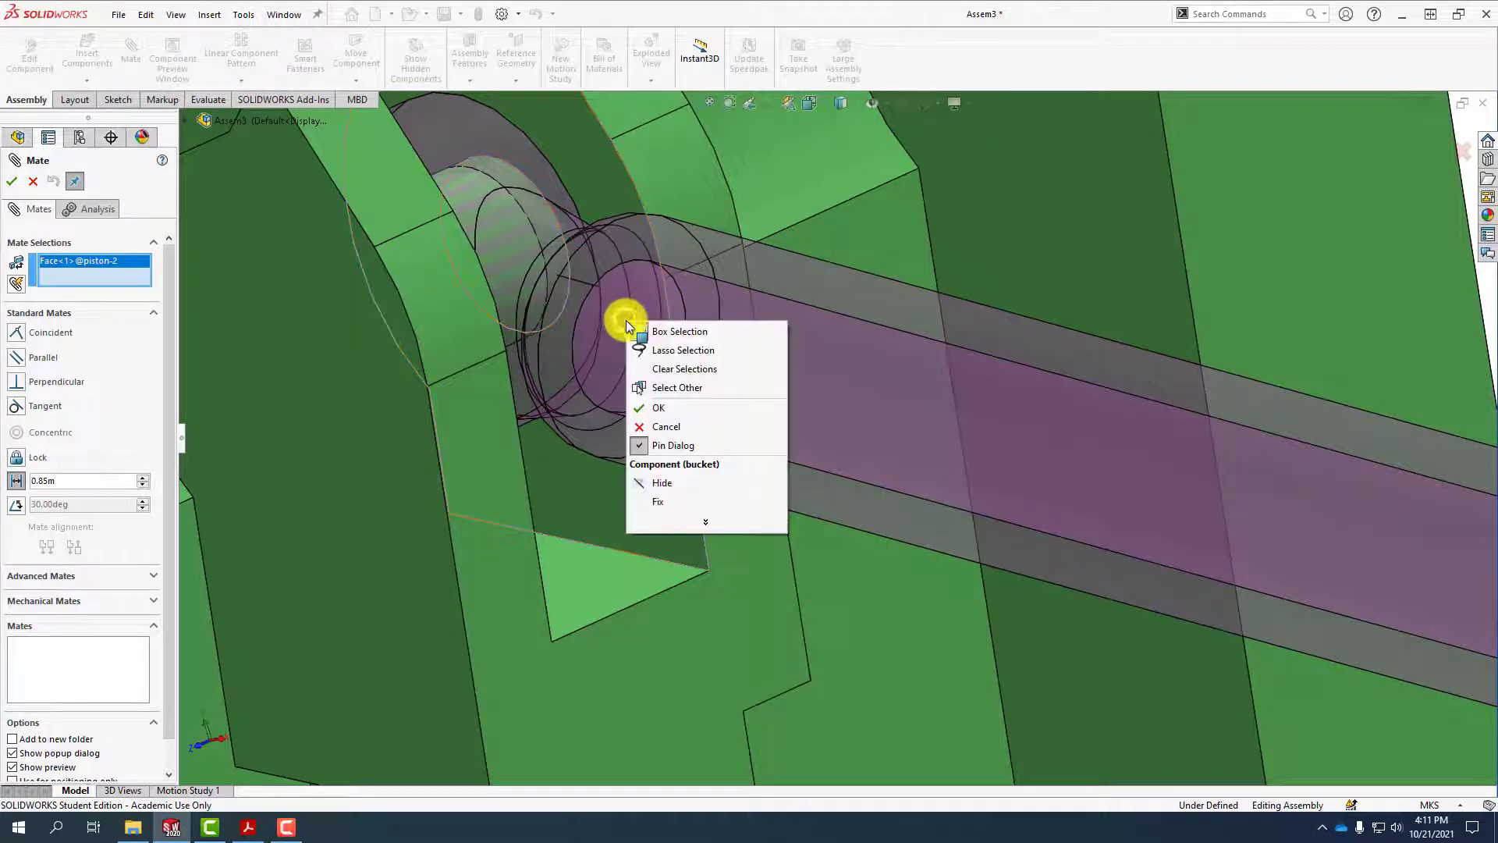
pyautogui.click(660, 390)
pyautogui.moveTo(734, 401); pyautogui.dragTo(853, 226)
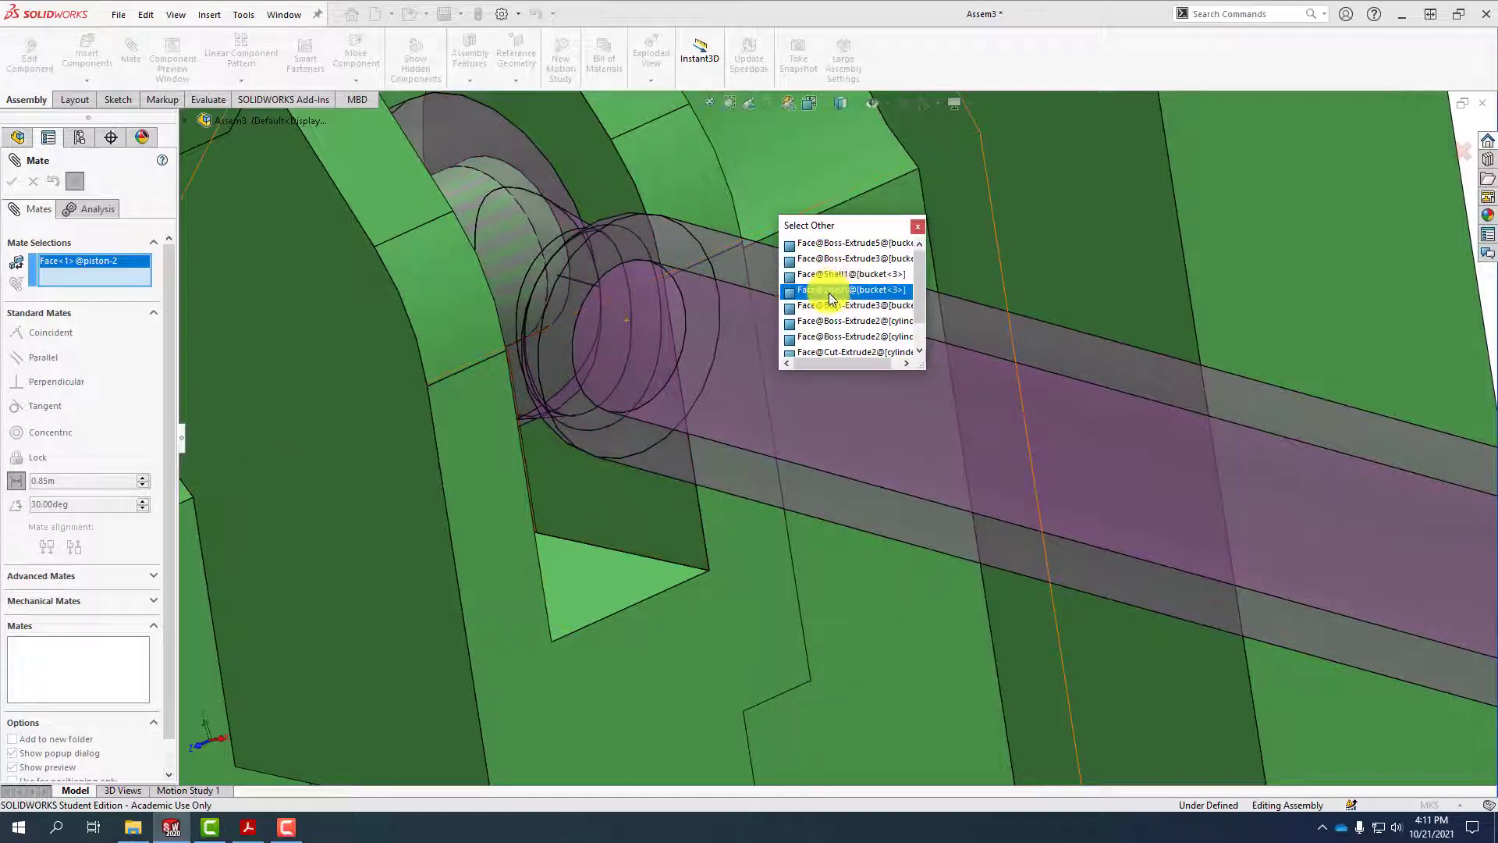
pyautogui.click(828, 355)
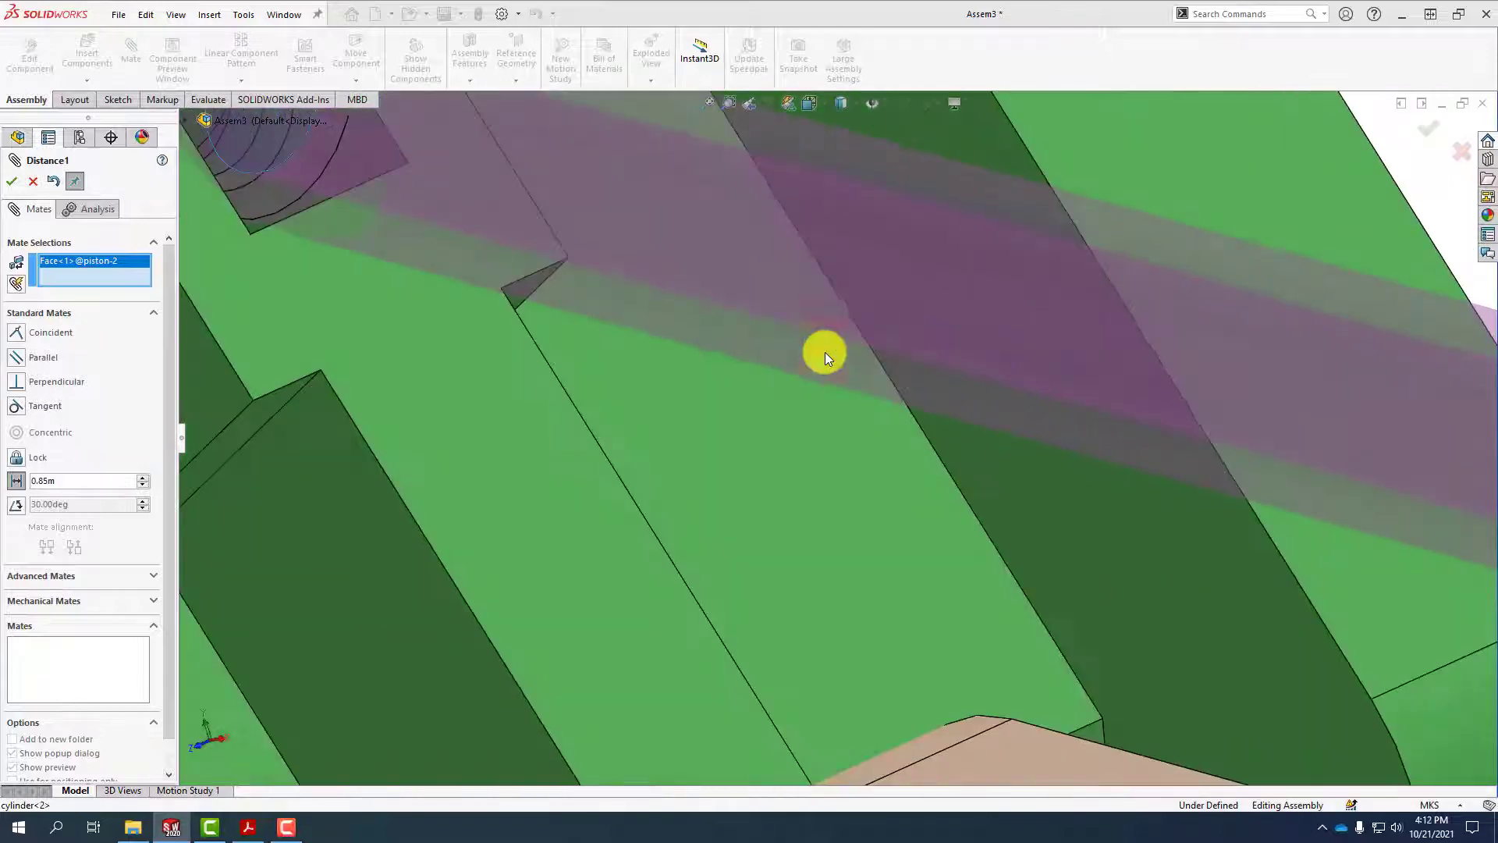
# Apply the 0.85 m distance mate between the upper piston and cylinder, and finish mating
pyautogui.scroll(5, 820, 414)
pyautogui.scroll(3, 818, 412)
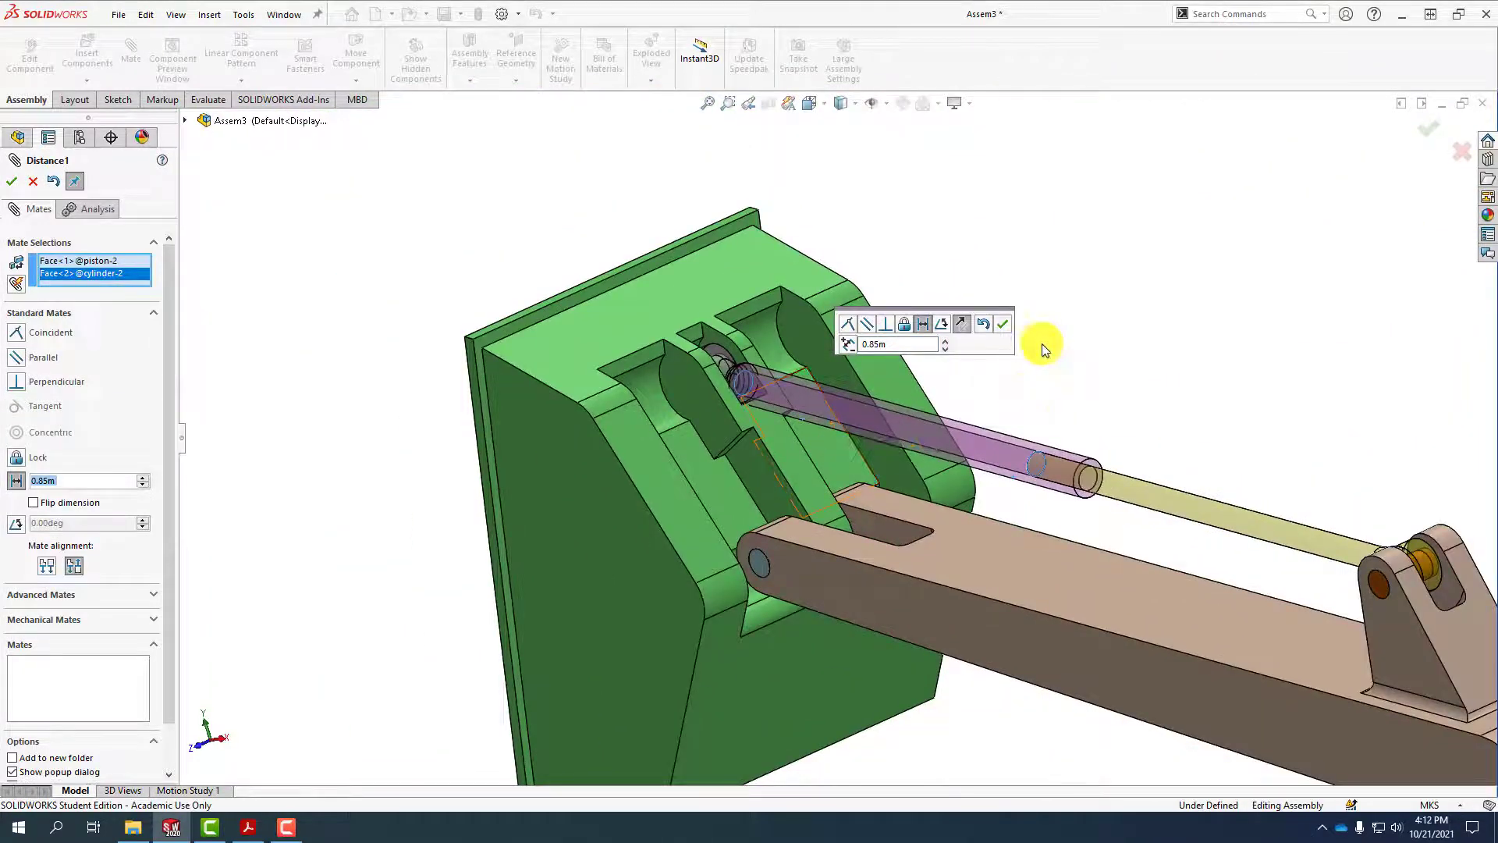
pyautogui.click(1002, 324)
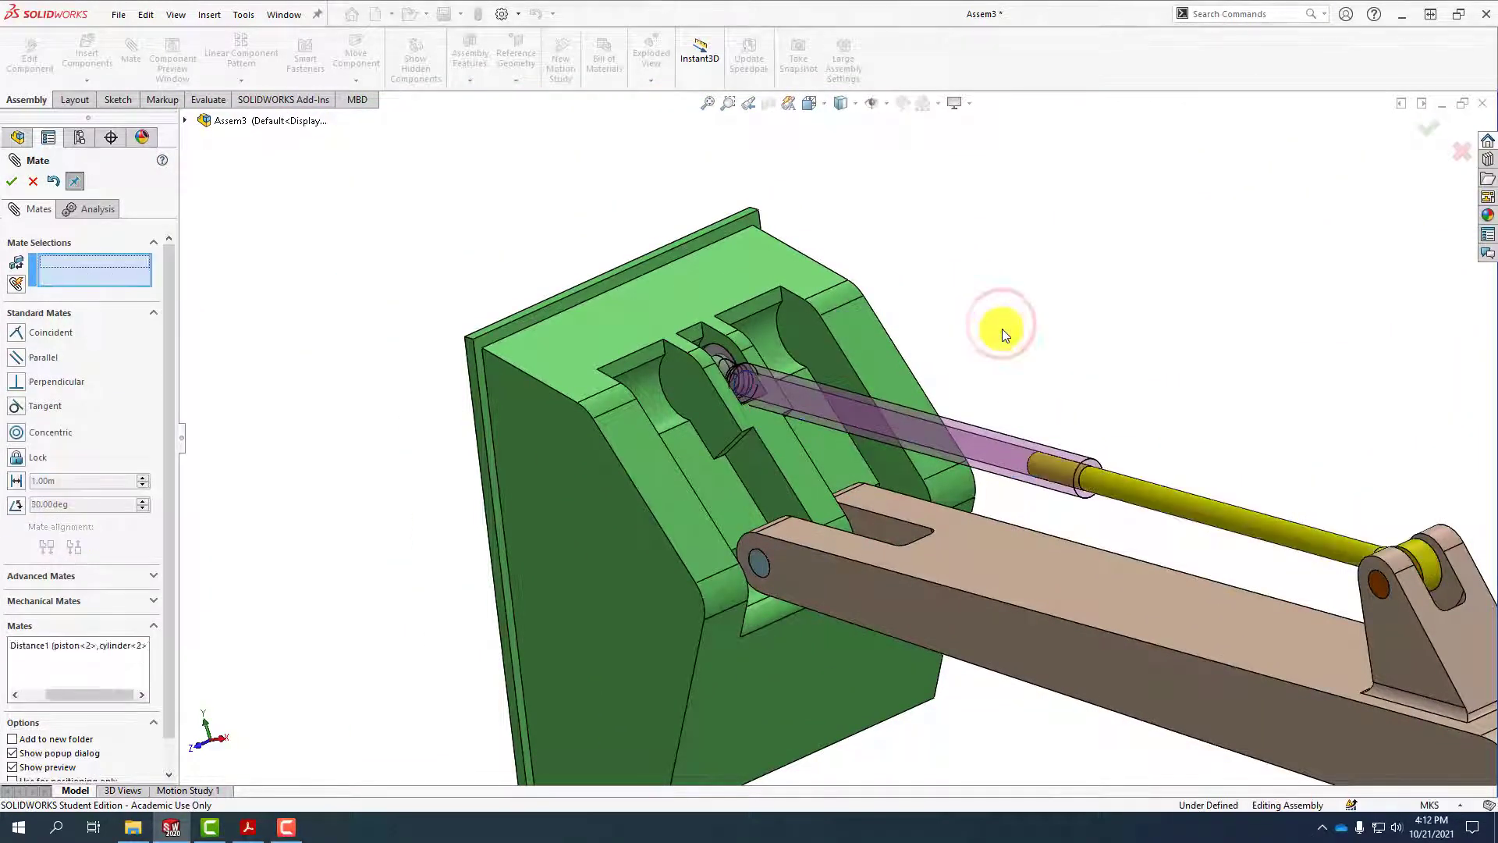
pyautogui.scroll(3, 1002, 329)
pyautogui.scroll(3, 1003, 329)
pyautogui.moveTo(1002, 329); pyautogui.dragTo(1055, 314, button='middle')
pyautogui.press('z')
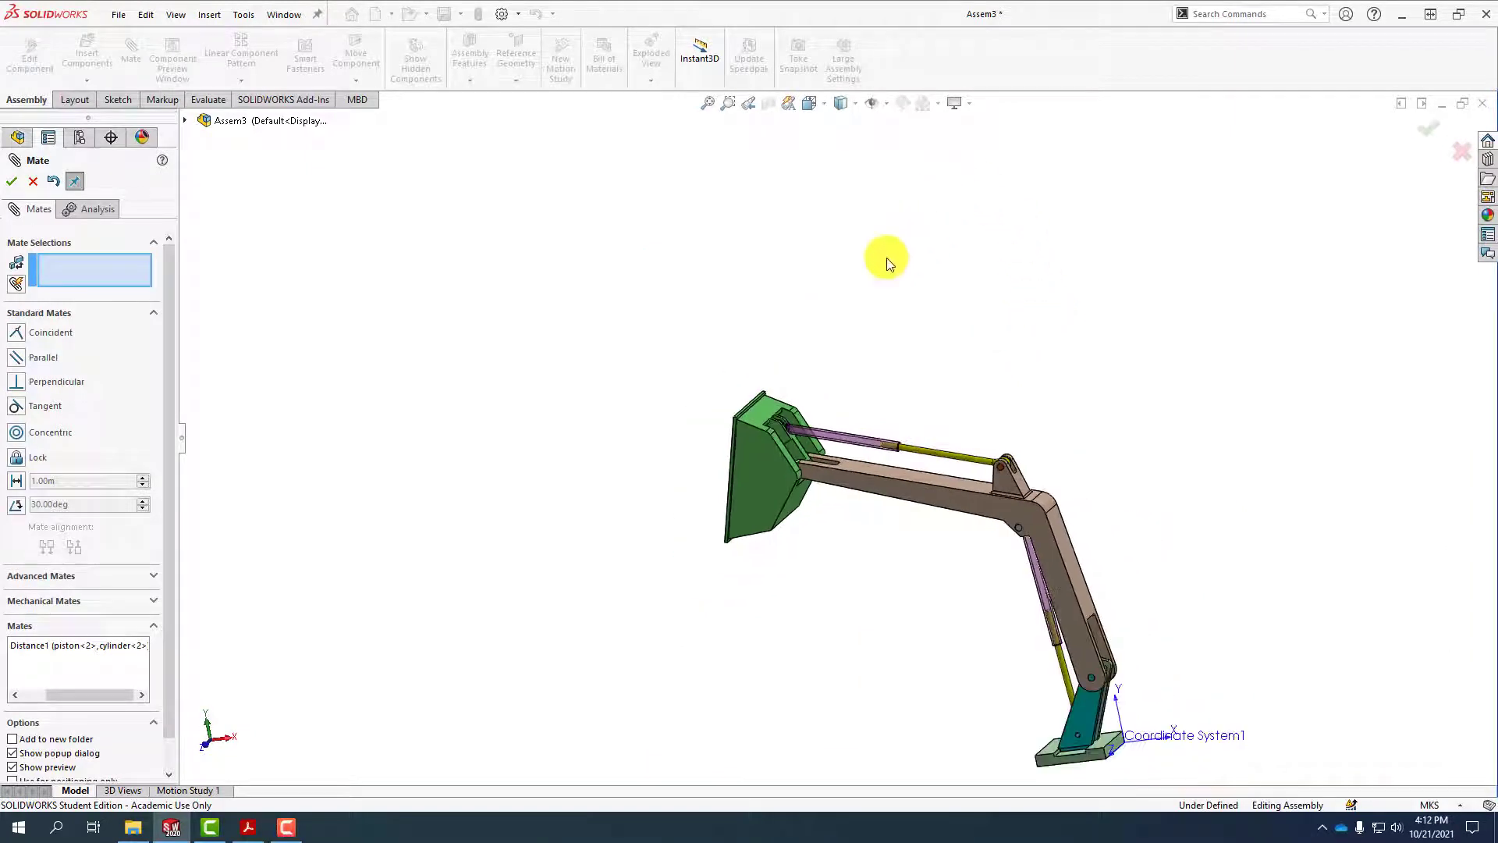
pyautogui.click(17, 182)
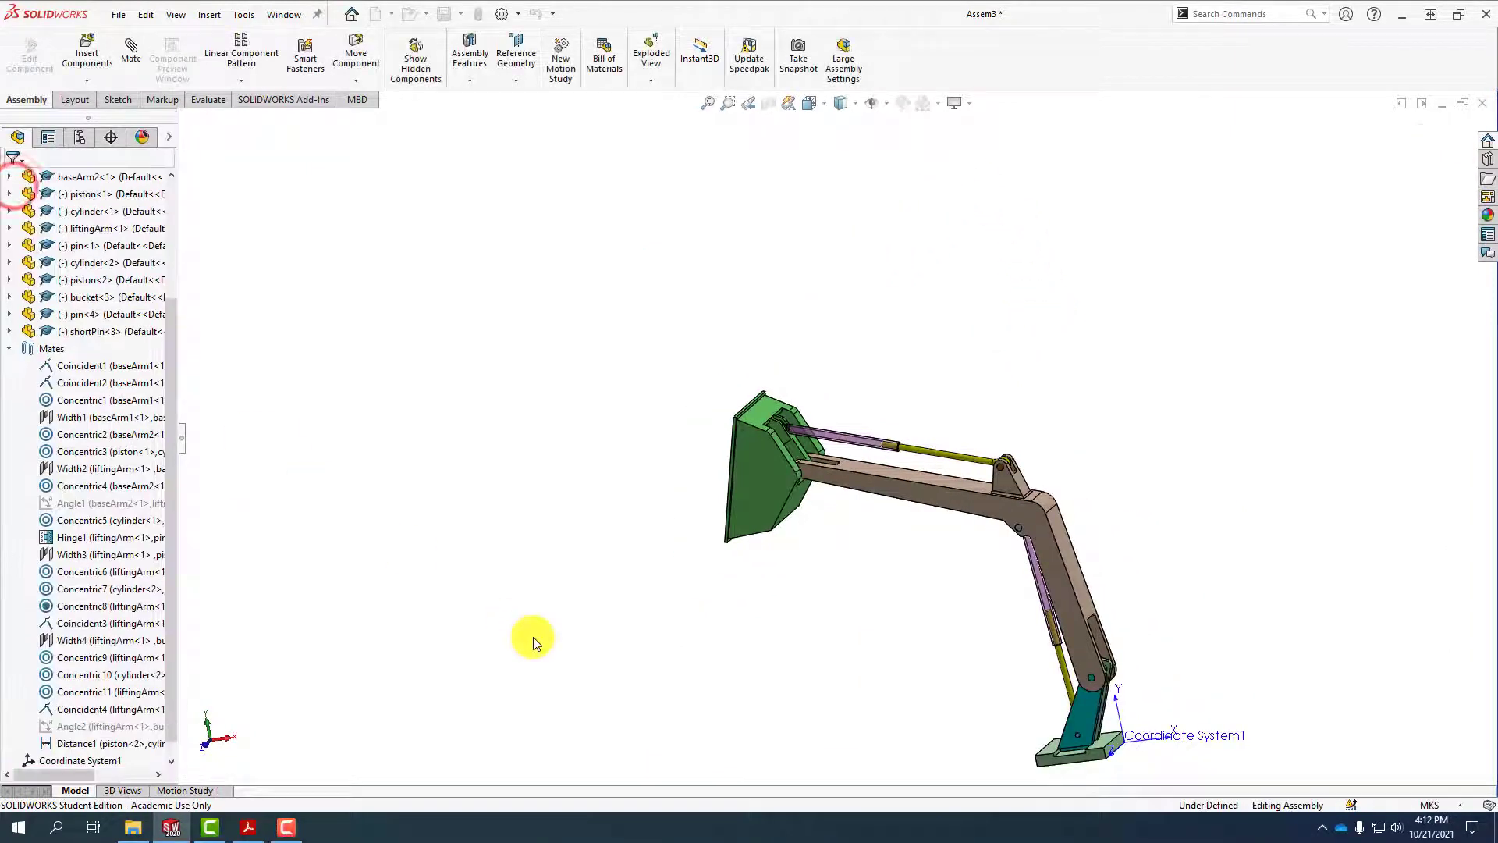
# Turn off the transparency of the lower cylinder beneath the lifting arm and clear the selection
pyautogui.moveTo(575, 618); pyautogui.dragTo(632, 575, button='middle')
pyautogui.scroll(-5, 1069, 560)
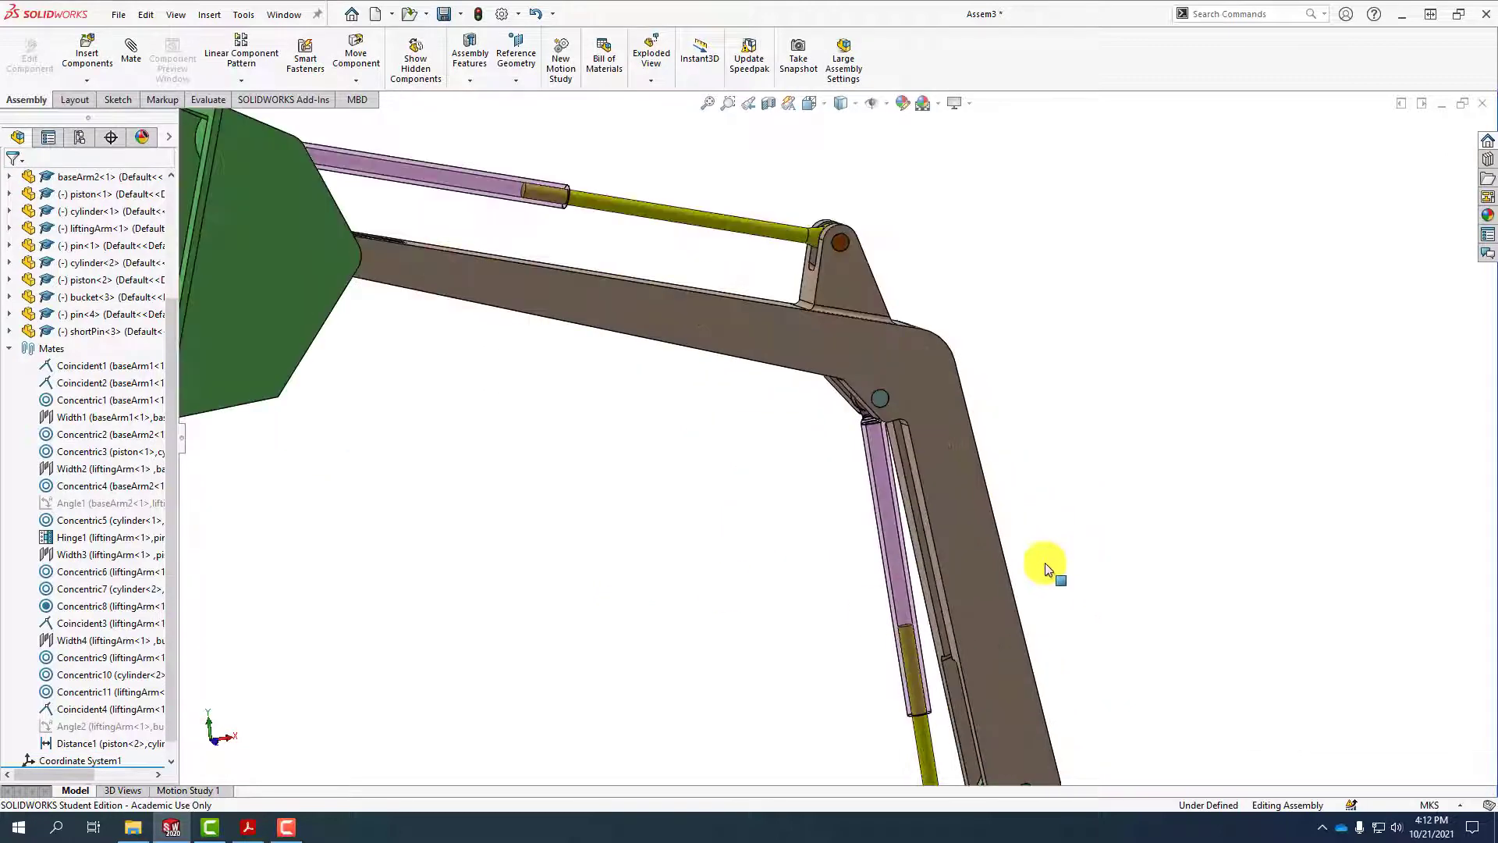
pyautogui.click(895, 557)
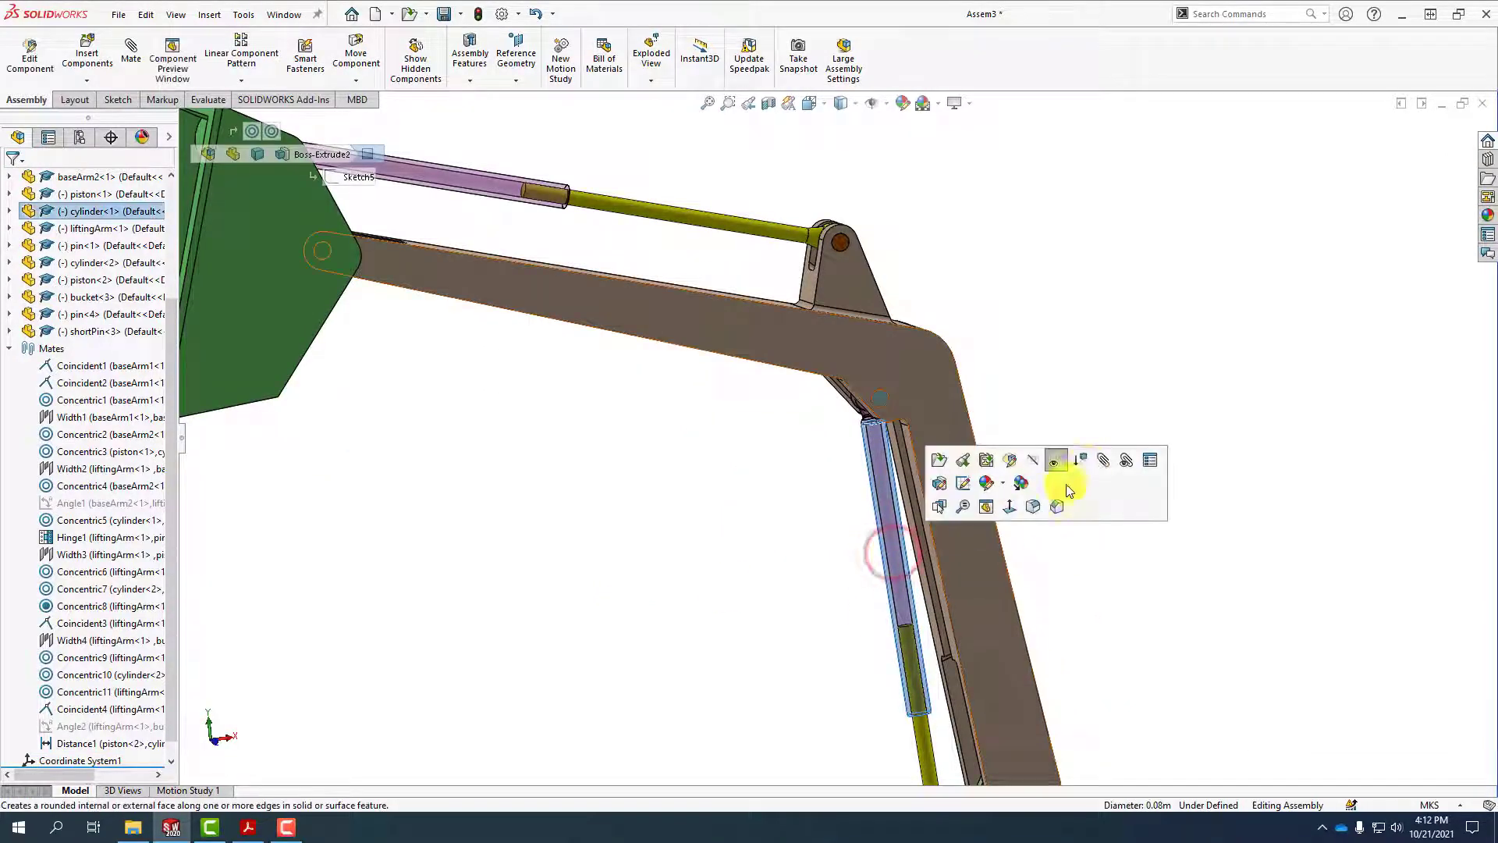
pyautogui.click(1061, 463)
pyautogui.scroll(5, 1116, 523)
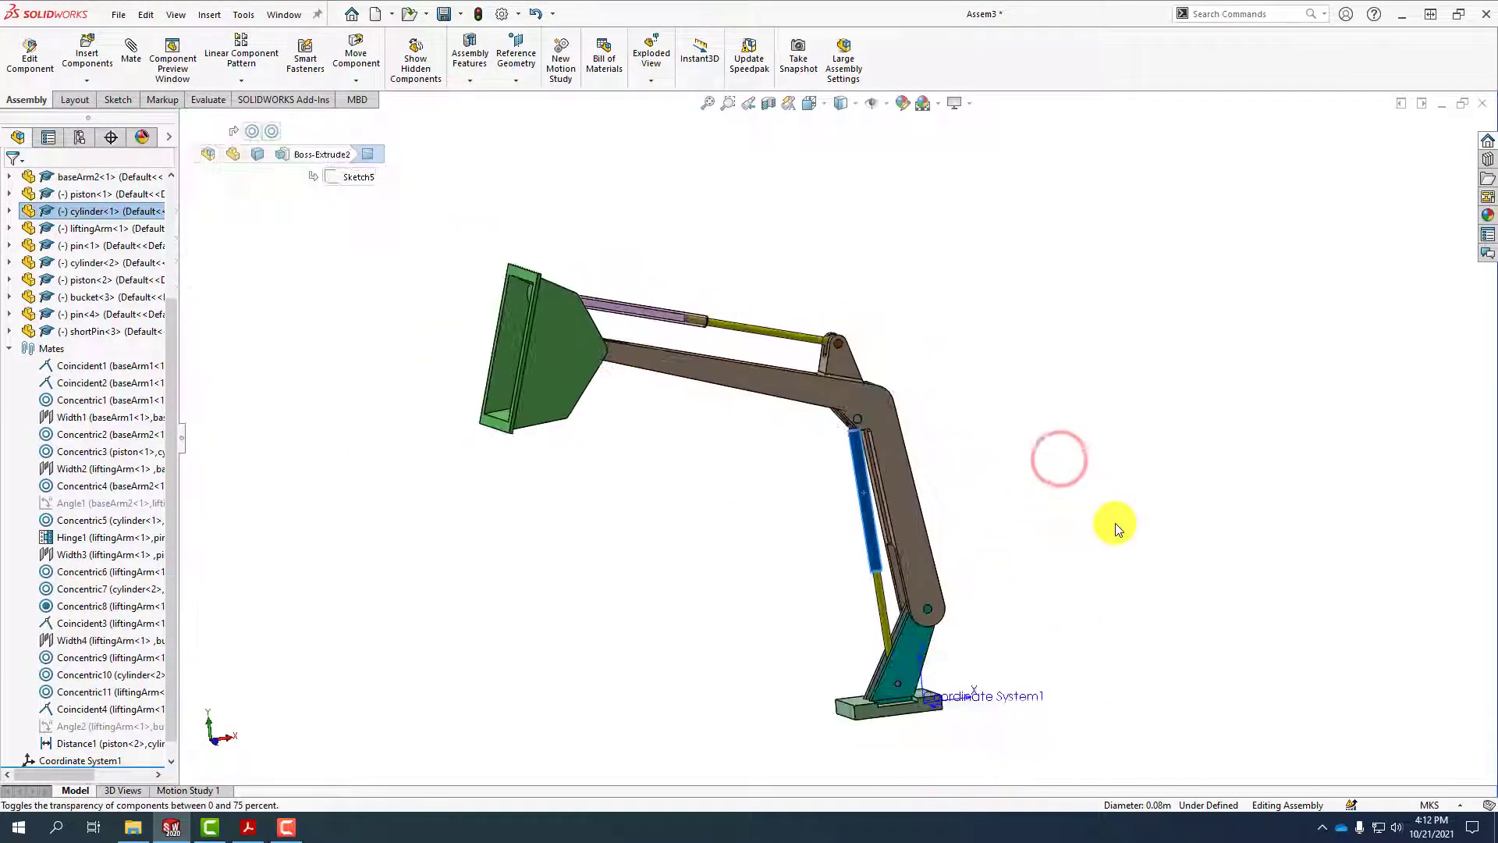
pyautogui.click(726, 587)
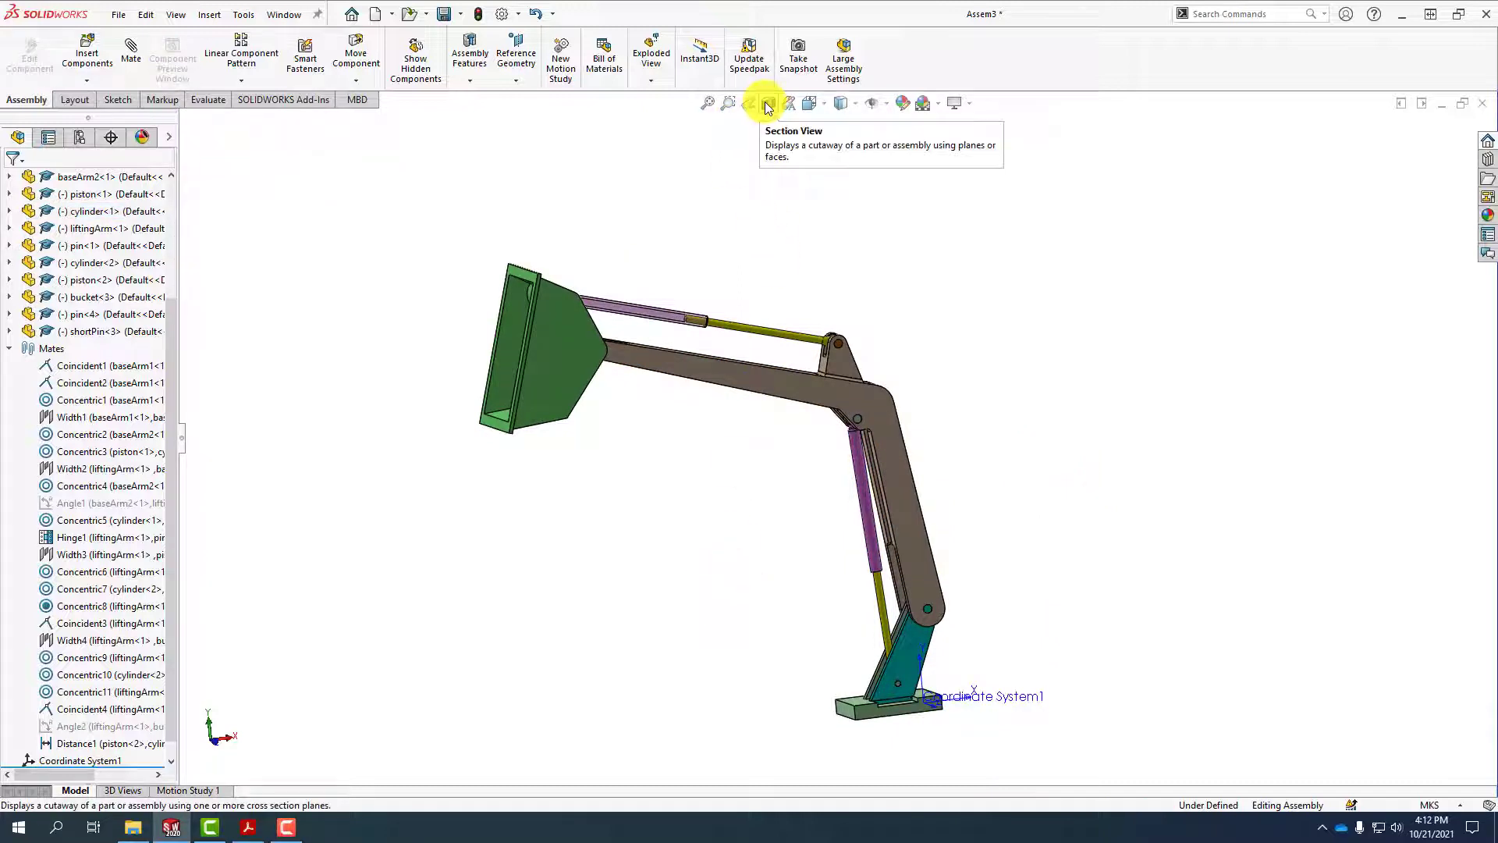
# Orient the assembly to the Left view and start a section view on the Front Plane, shifting the cutting plane
pyautogui.click(823, 113)
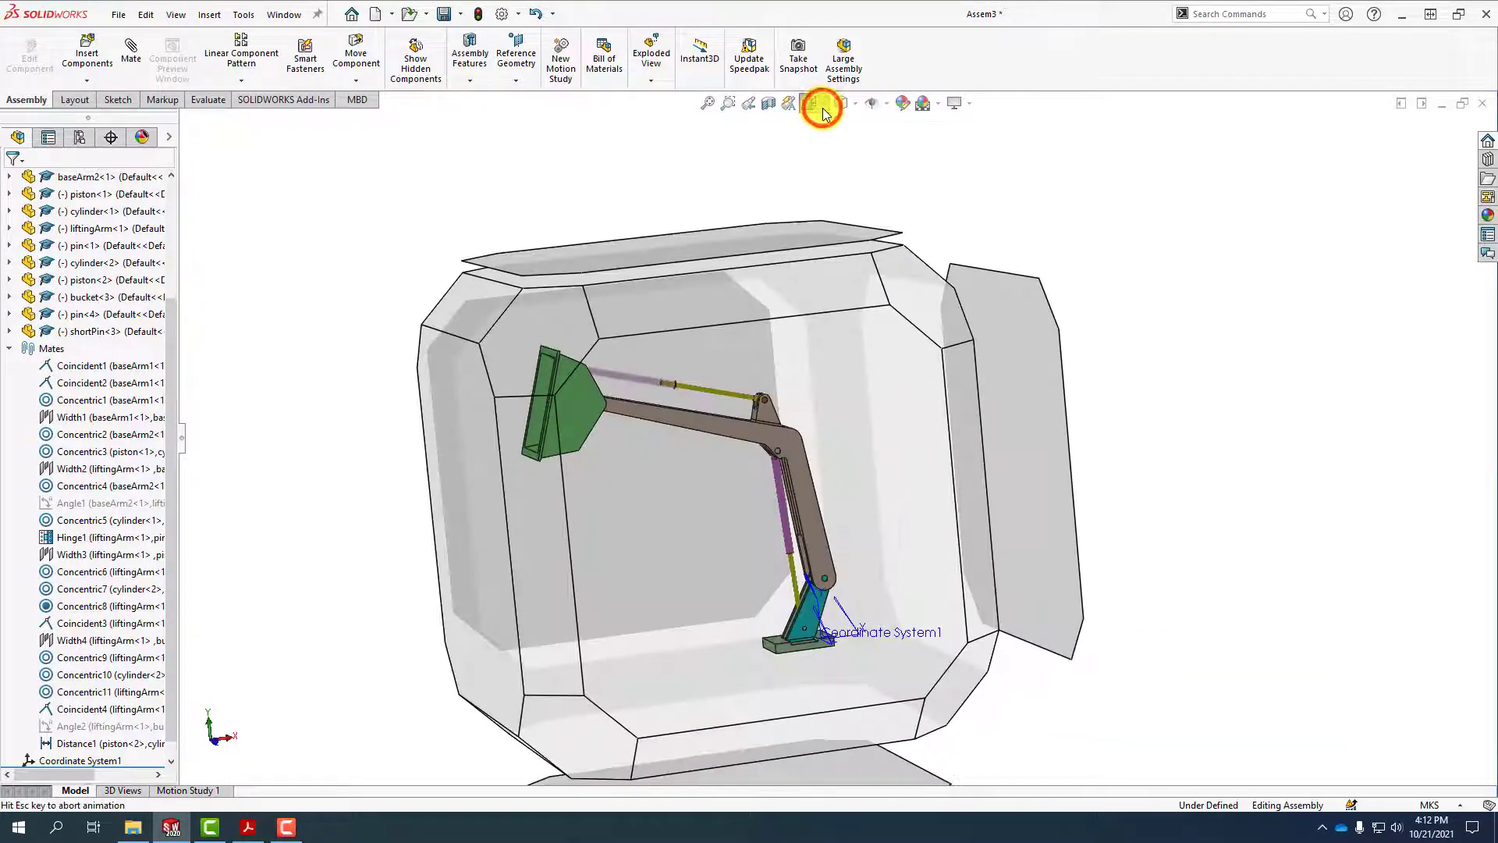
pyautogui.click(480, 532)
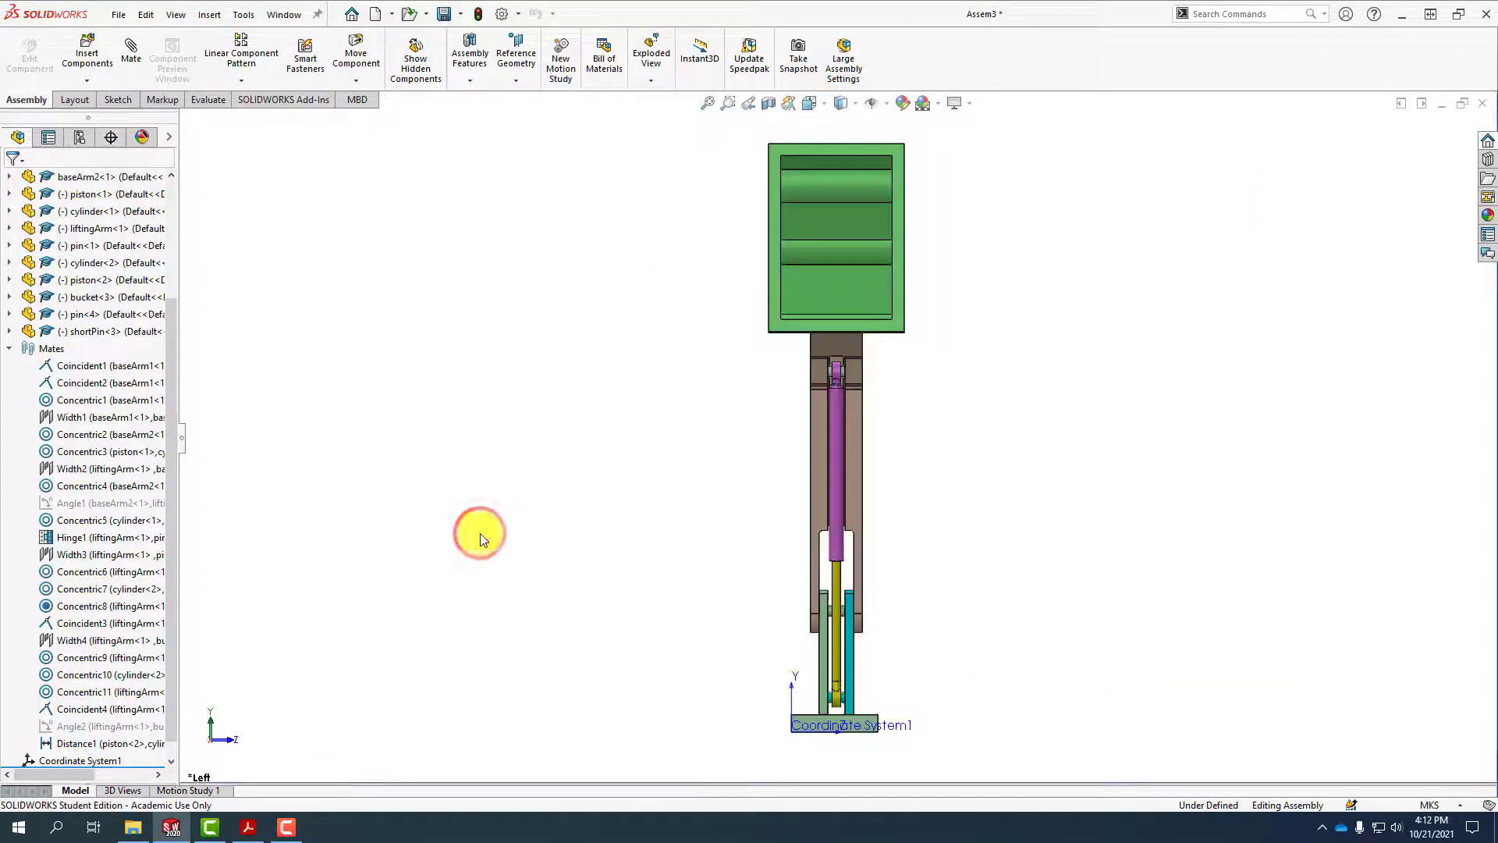
pyautogui.click(769, 105)
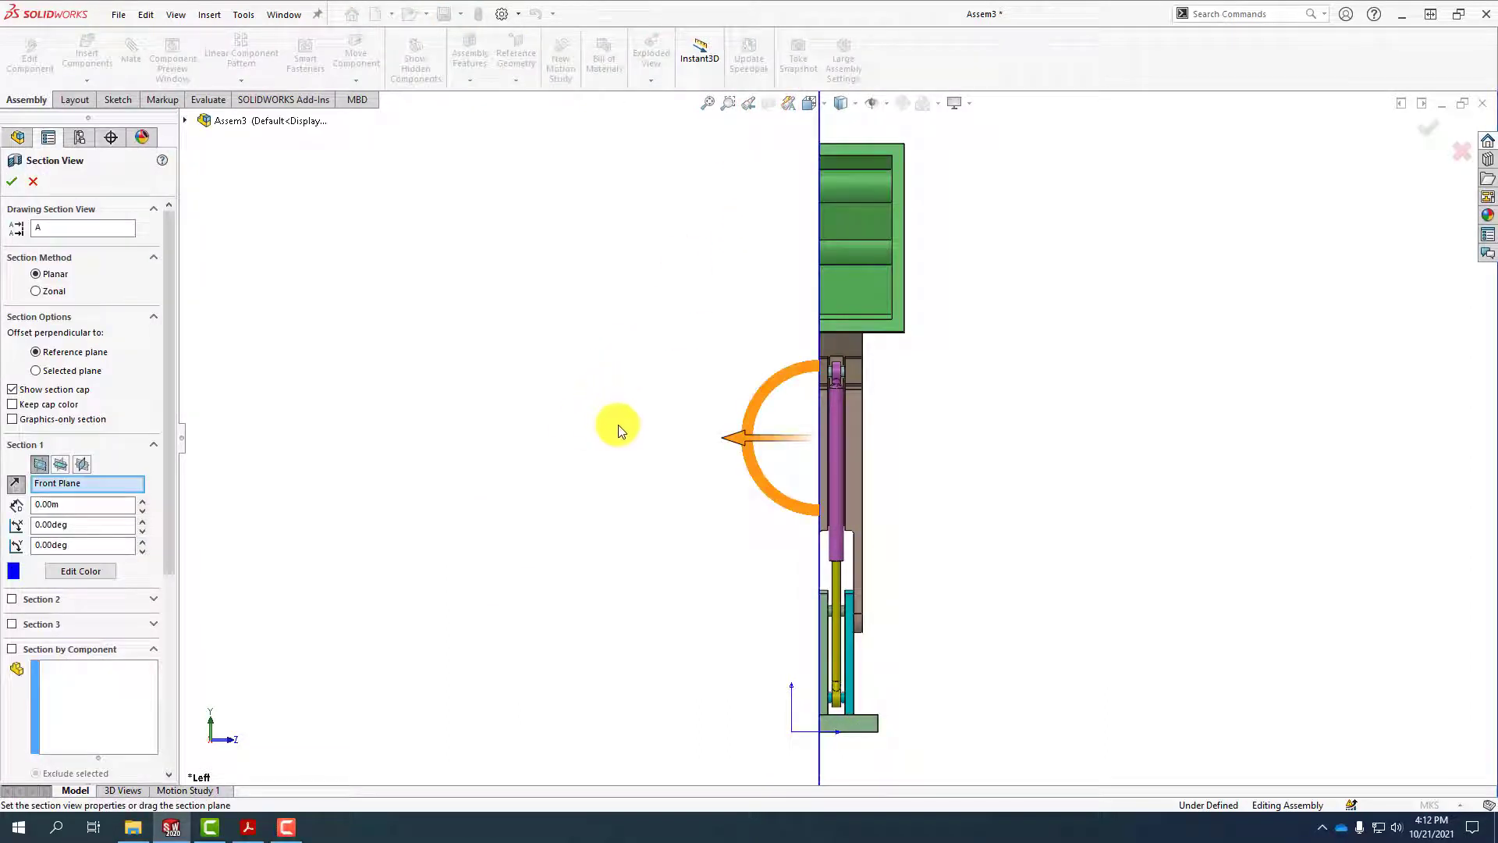
pyautogui.moveTo(545, 464); pyautogui.dragTo(597, 486, button='middle')
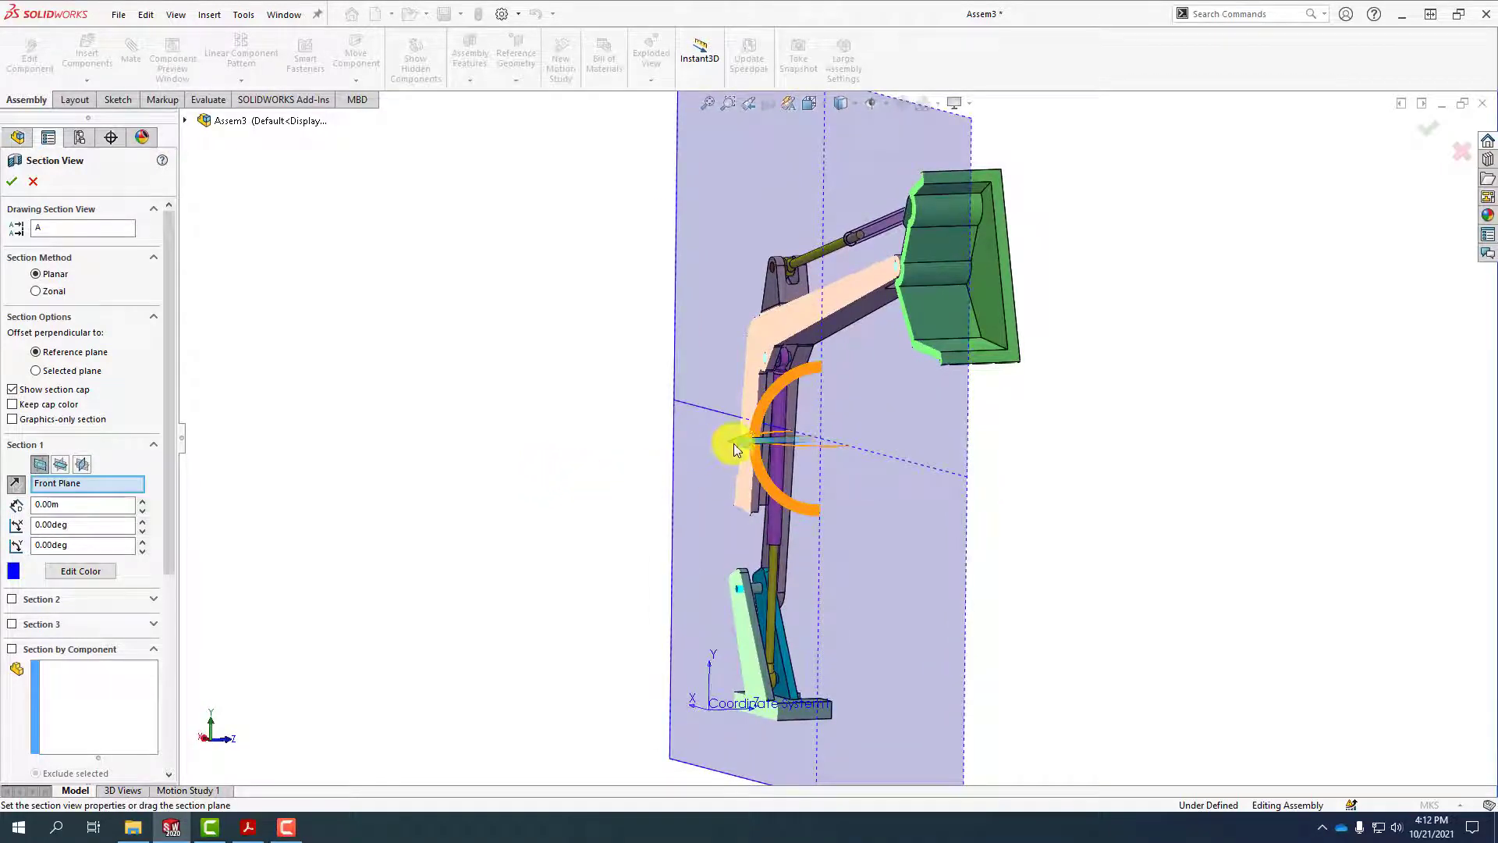
pyautogui.moveTo(738, 442); pyautogui.dragTo(618, 453)
# Try the section cut on the Top Plane at a 2.405 m offset and on the Right Plane at a -0.398 m offset
pyautogui.click(61, 467)
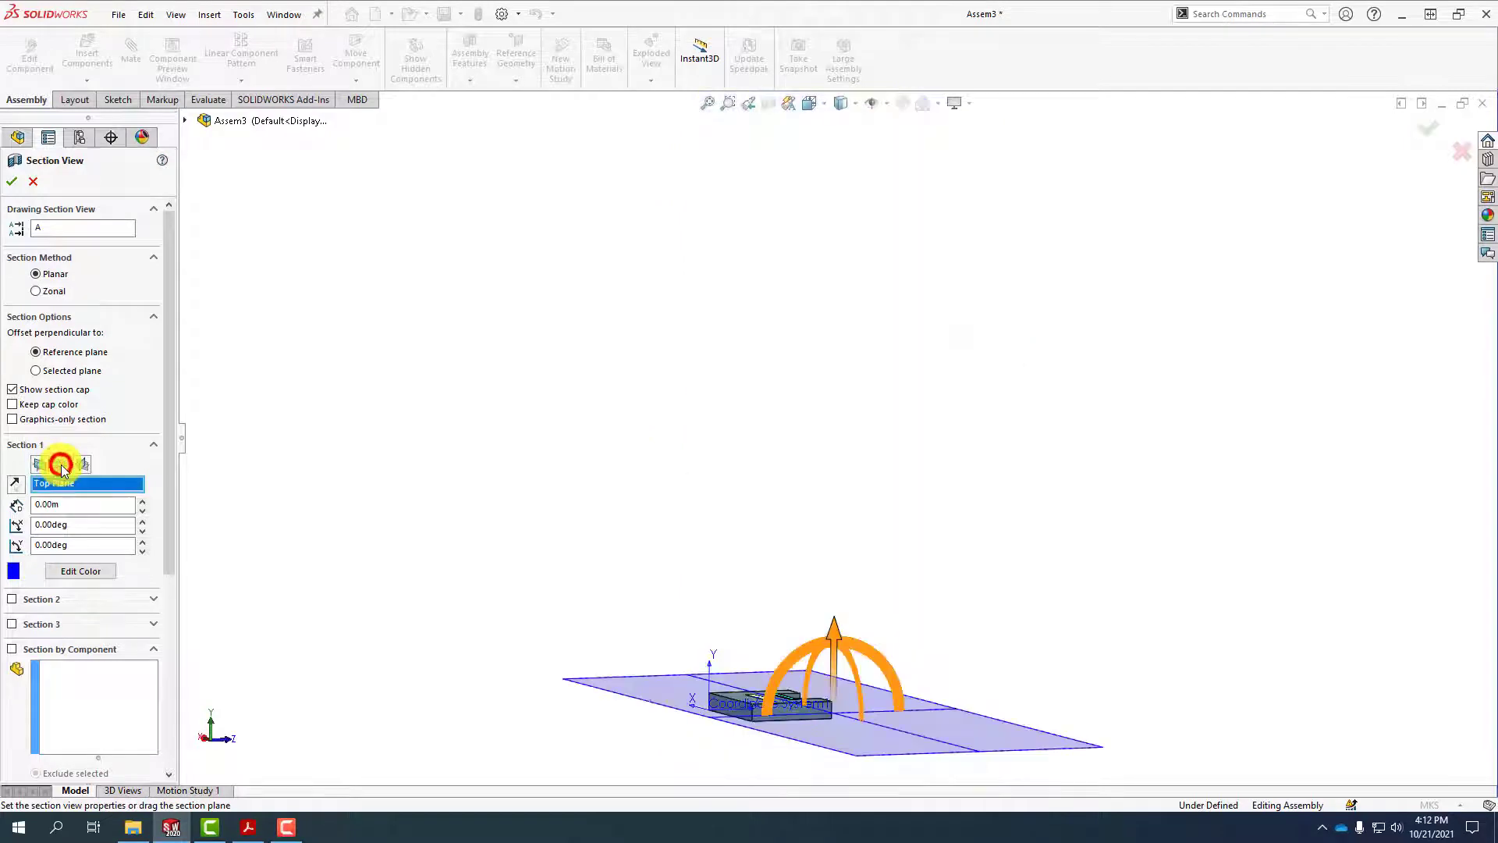
pyautogui.moveTo(837, 632); pyautogui.dragTo(790, 185)
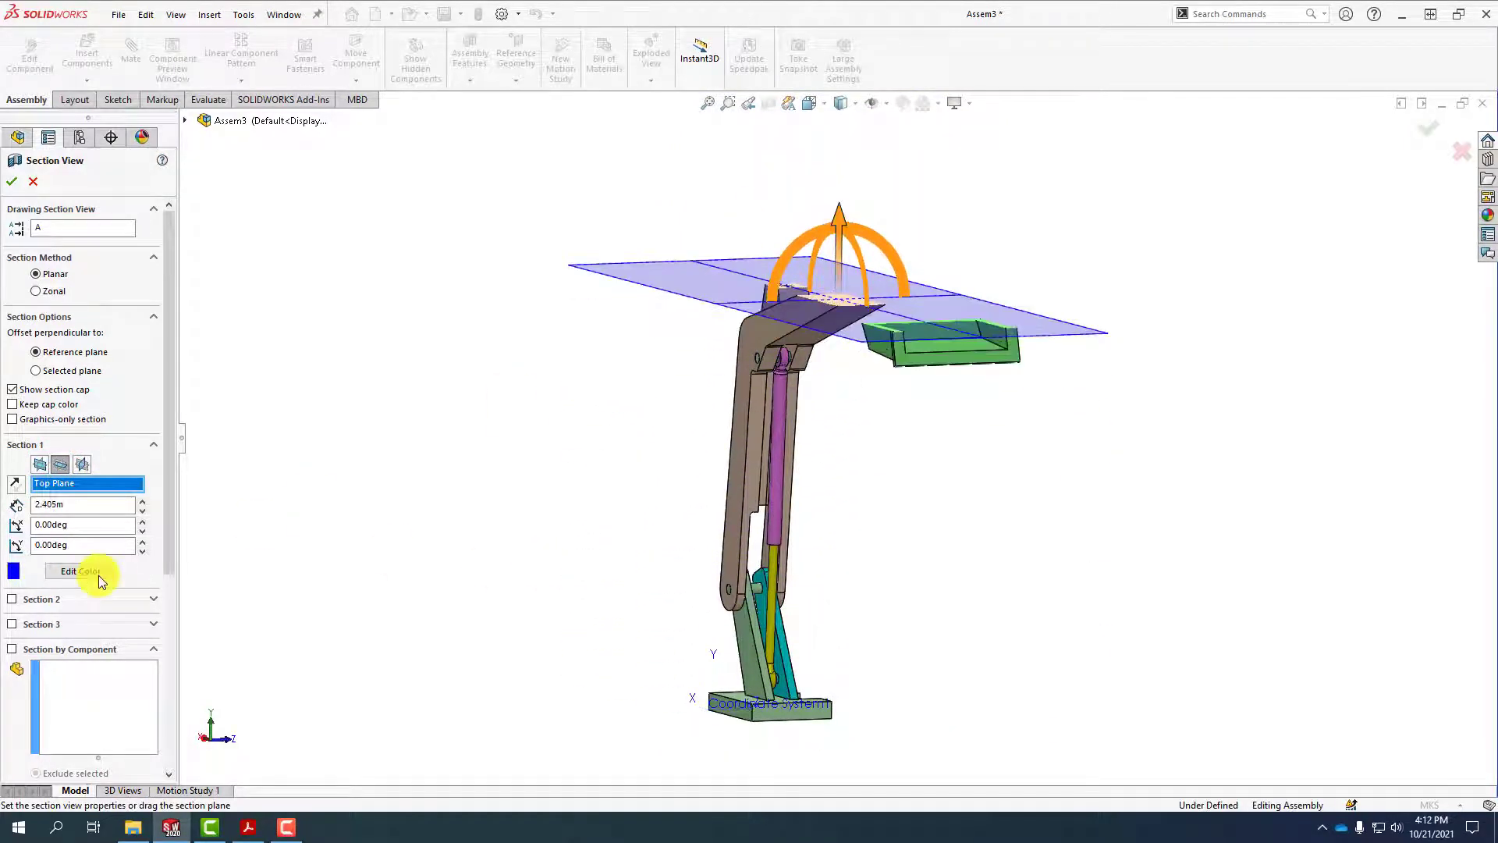
pyautogui.click(81, 464)
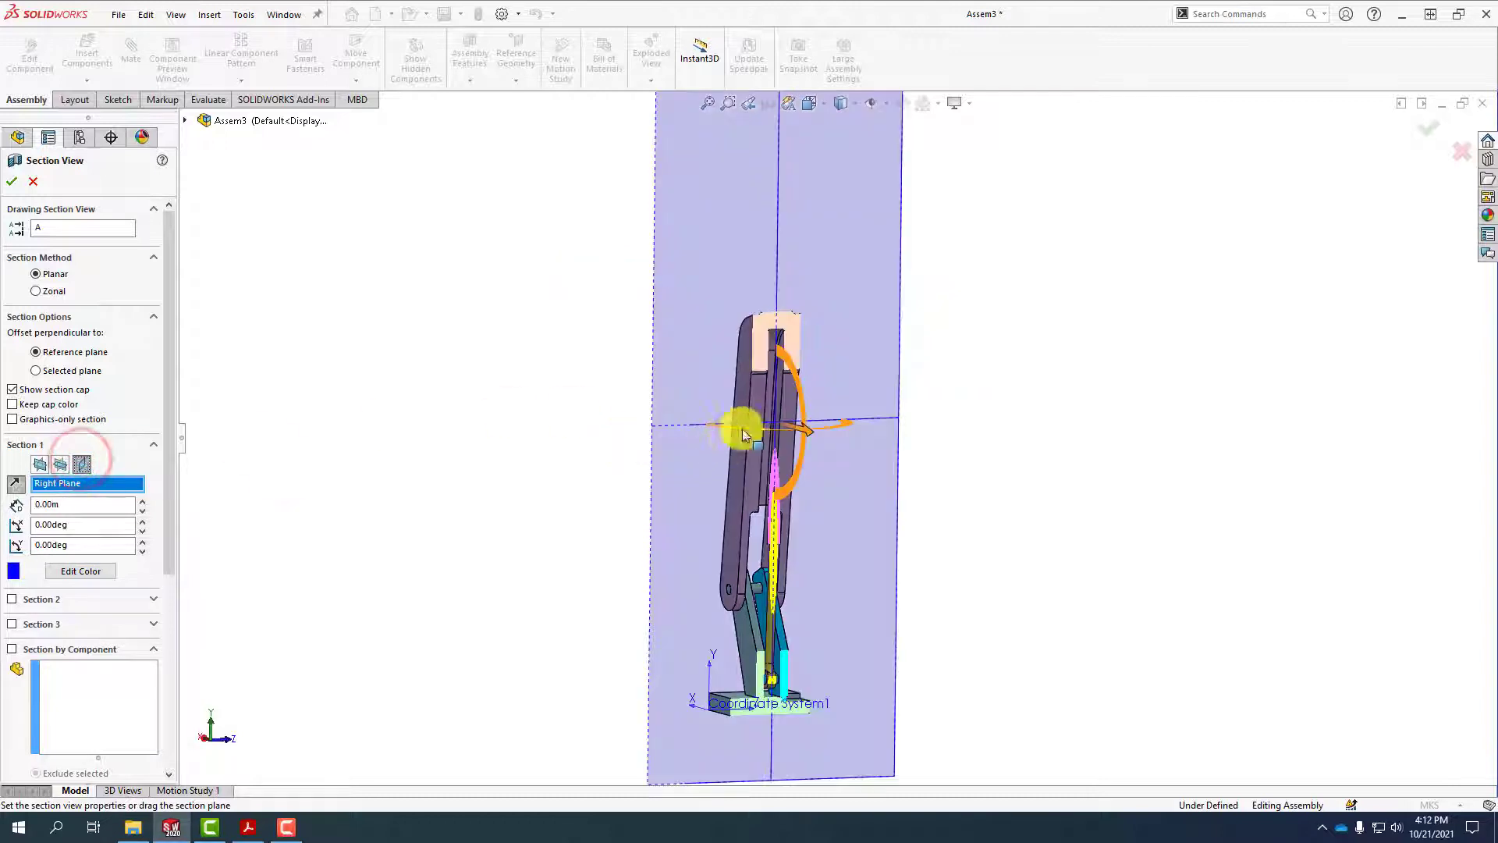
pyautogui.moveTo(803, 424); pyautogui.dragTo(891, 451)
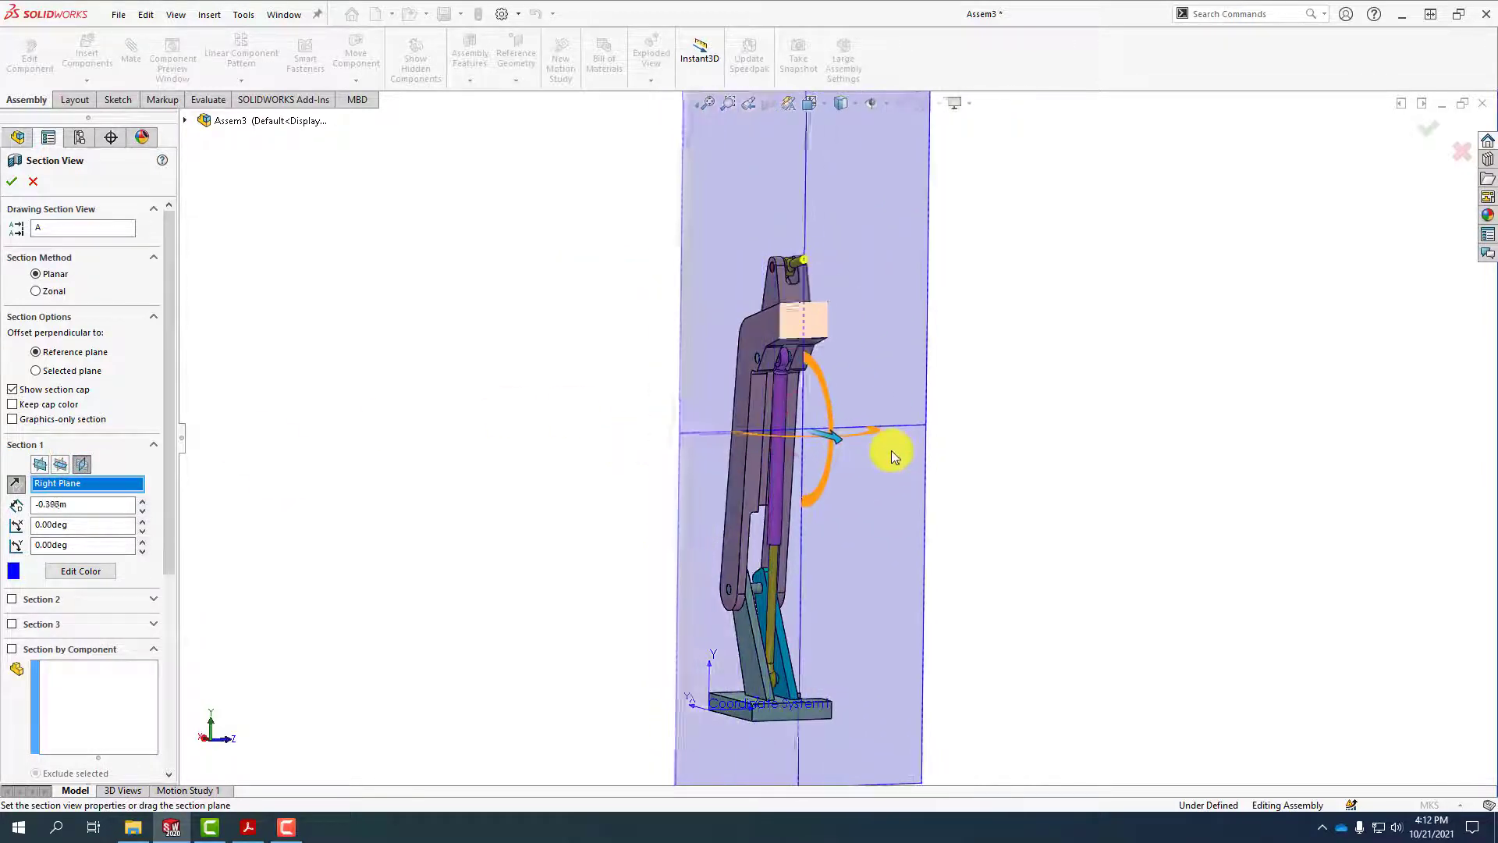
# Section the assembly on the Front Plane with a 0.105 m offset, cutting through the cylinders, and close the section settings
pyautogui.click(39, 464)
pyautogui.moveTo(741, 444); pyautogui.dragTo(770, 472)
pyautogui.moveTo(770, 472); pyautogui.dragTo(863, 489, button='middle')
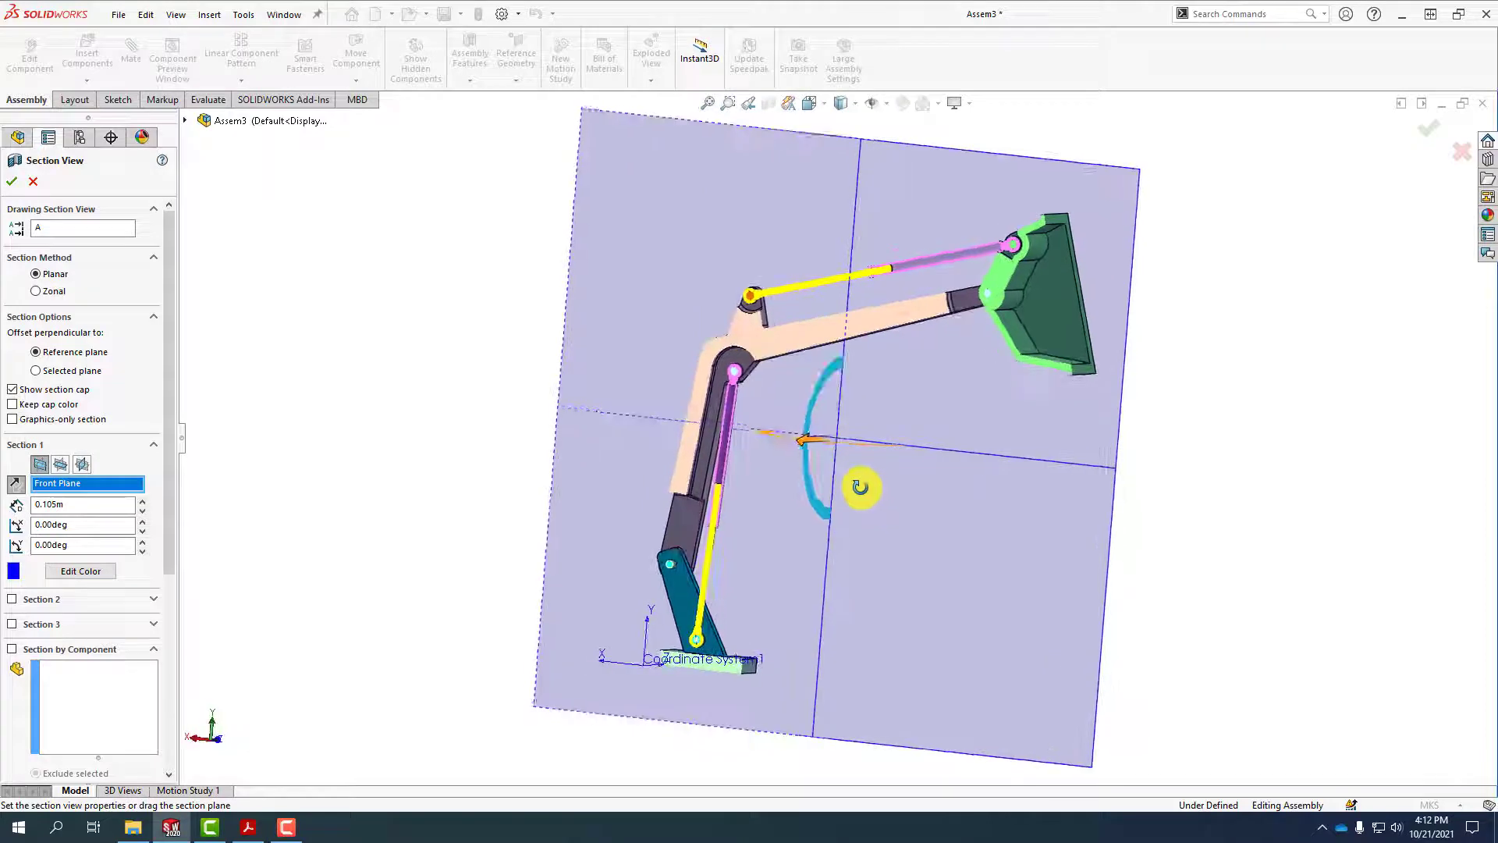
pyautogui.scroll(-5, 770, 432)
pyautogui.moveTo(735, 381); pyautogui.dragTo(763, 325, button='middle')
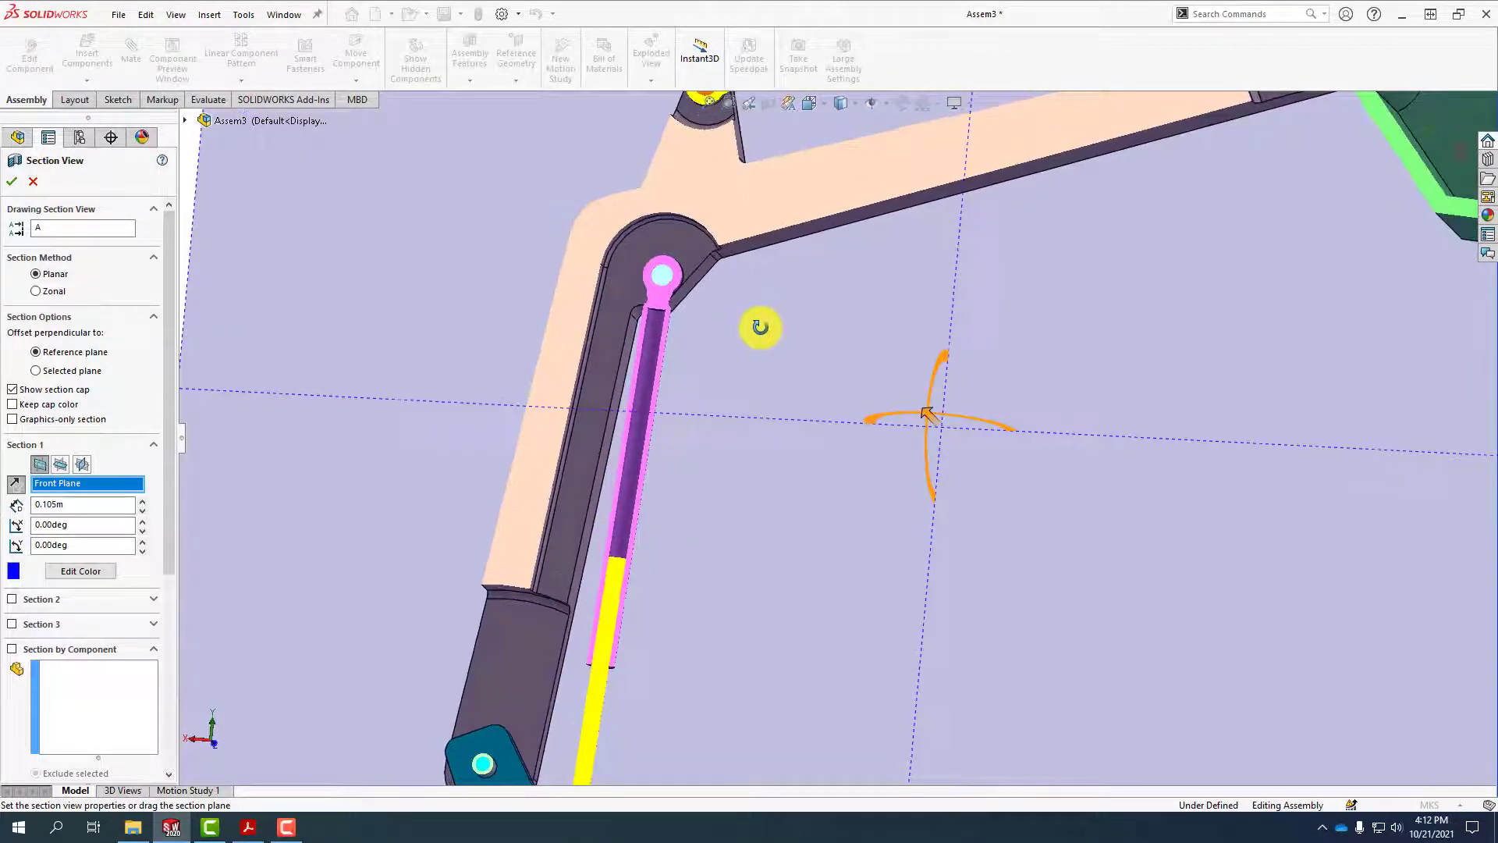
pyautogui.click(32, 182)
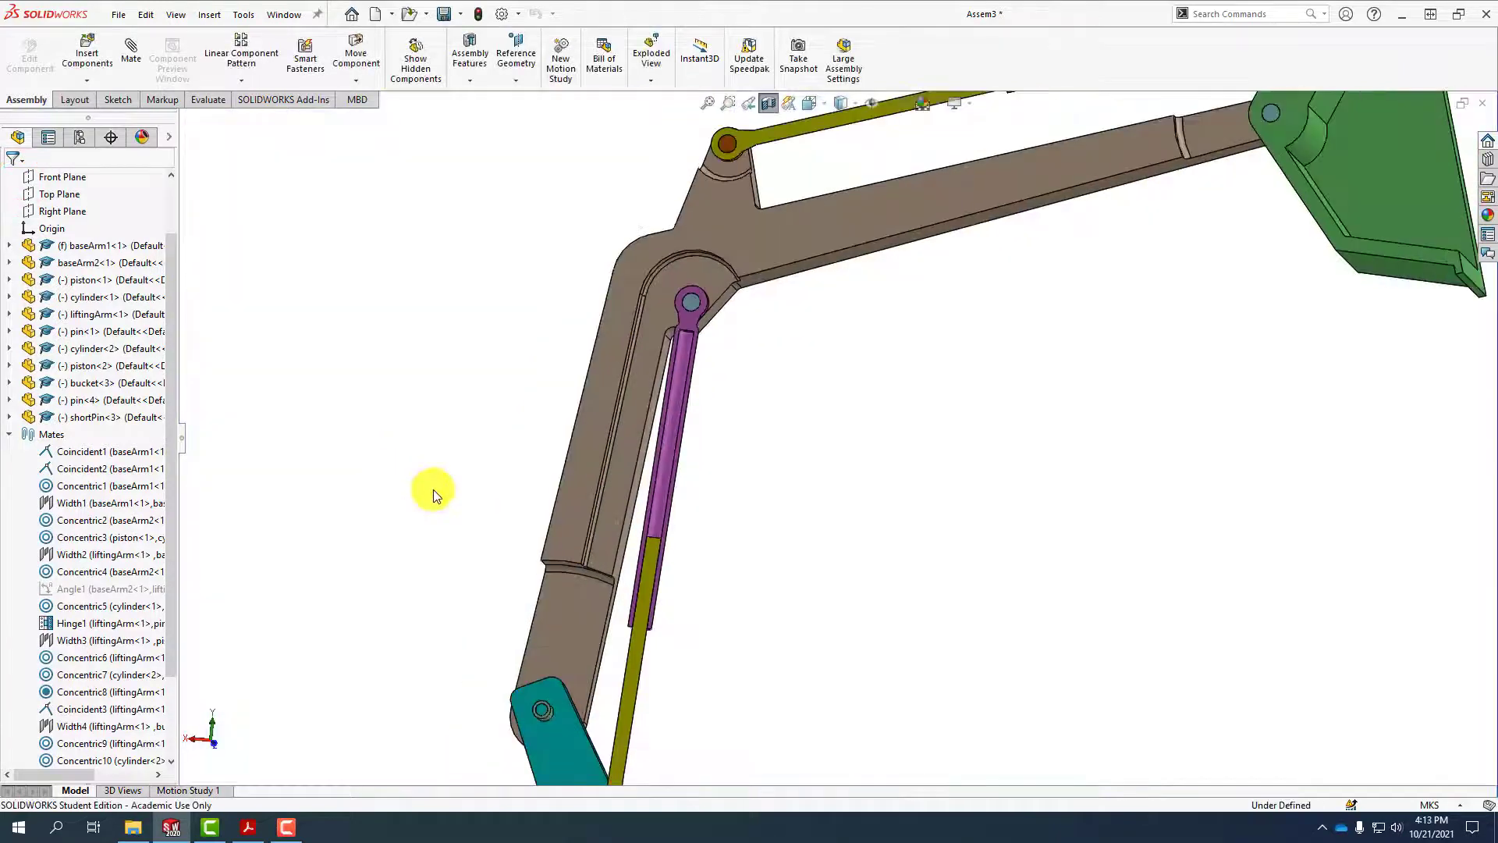
# Start a distance mate, consult the exercise PDF for the lower cylinder dimension, and set the distance to 0.35 m
pyautogui.click(127, 62)
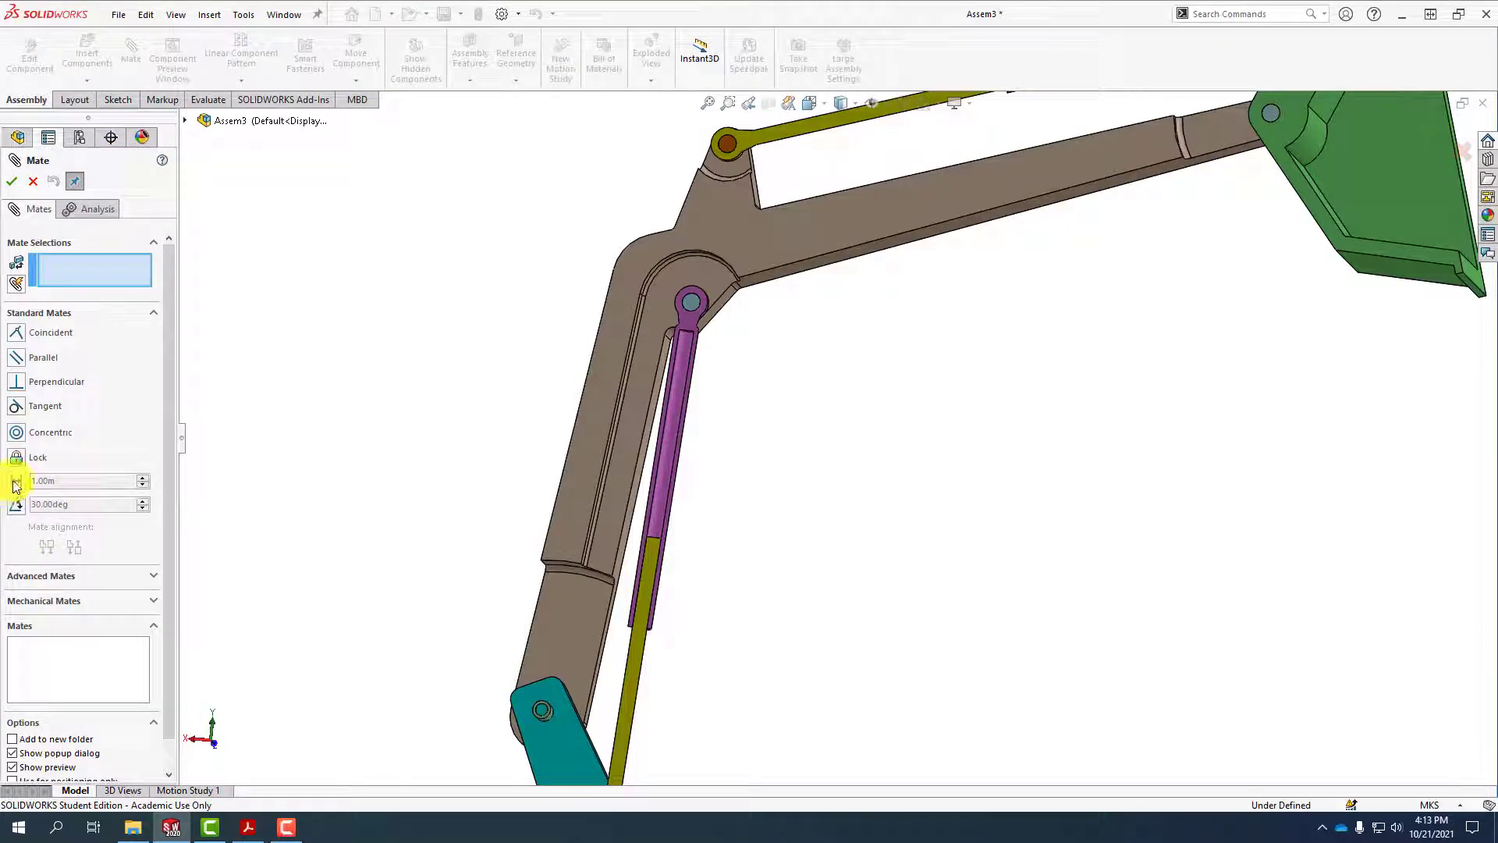
pyautogui.click(248, 827)
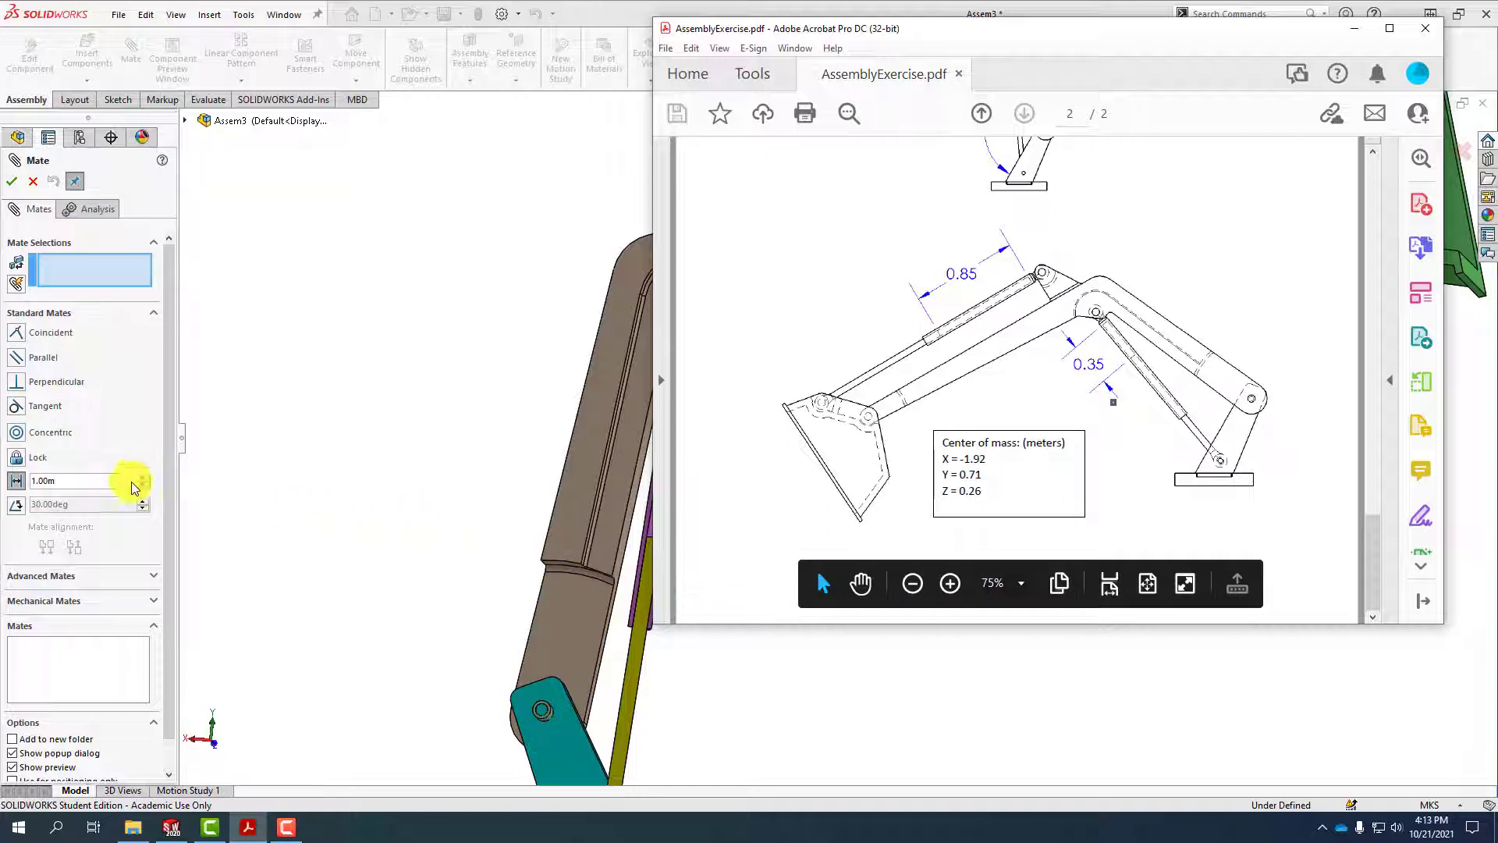
pyautogui.click(72, 487)
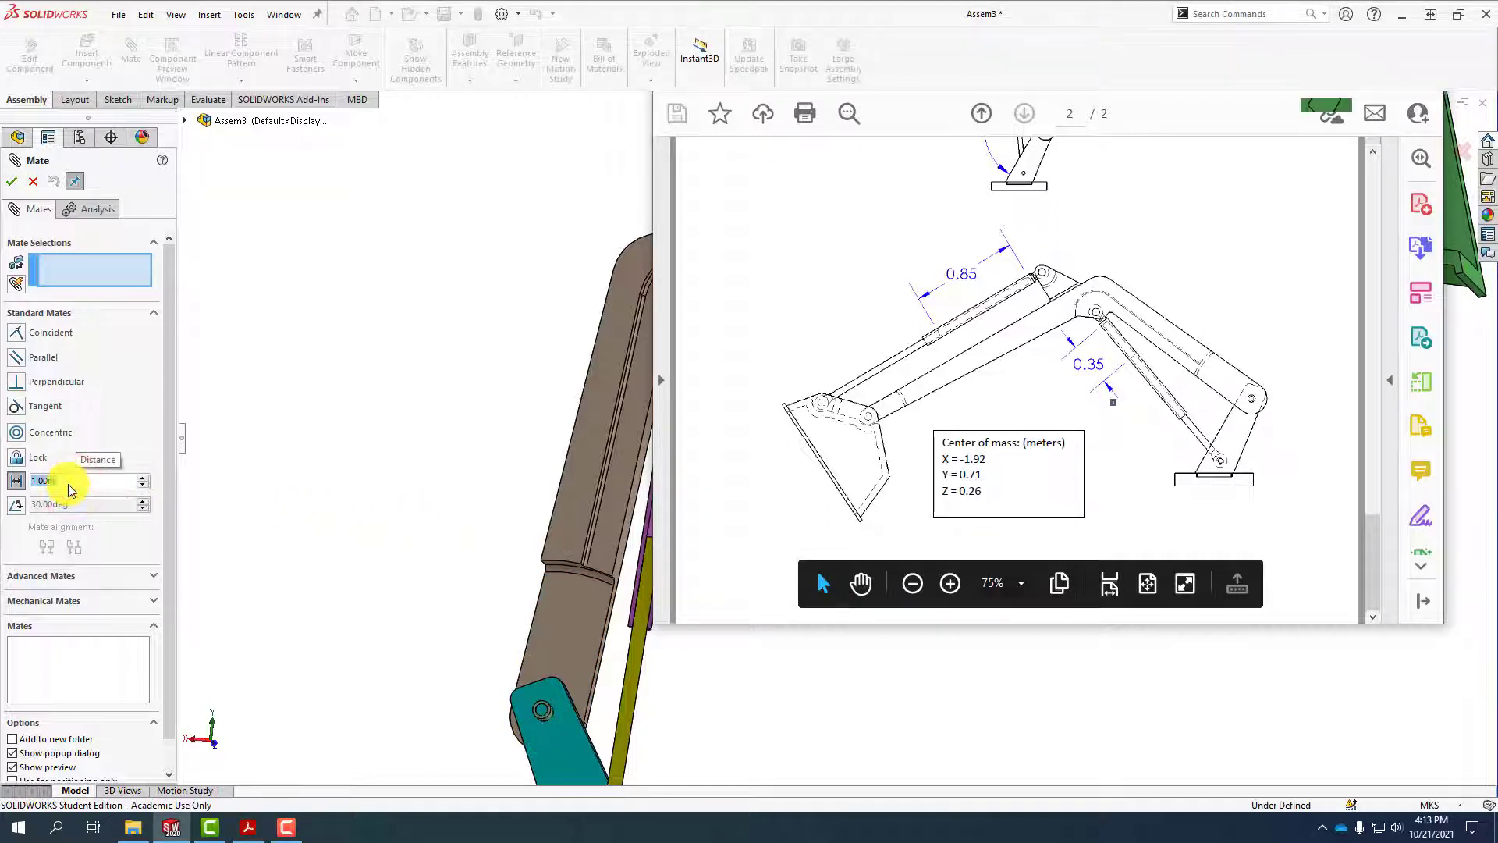
pyautogui.write('0.')
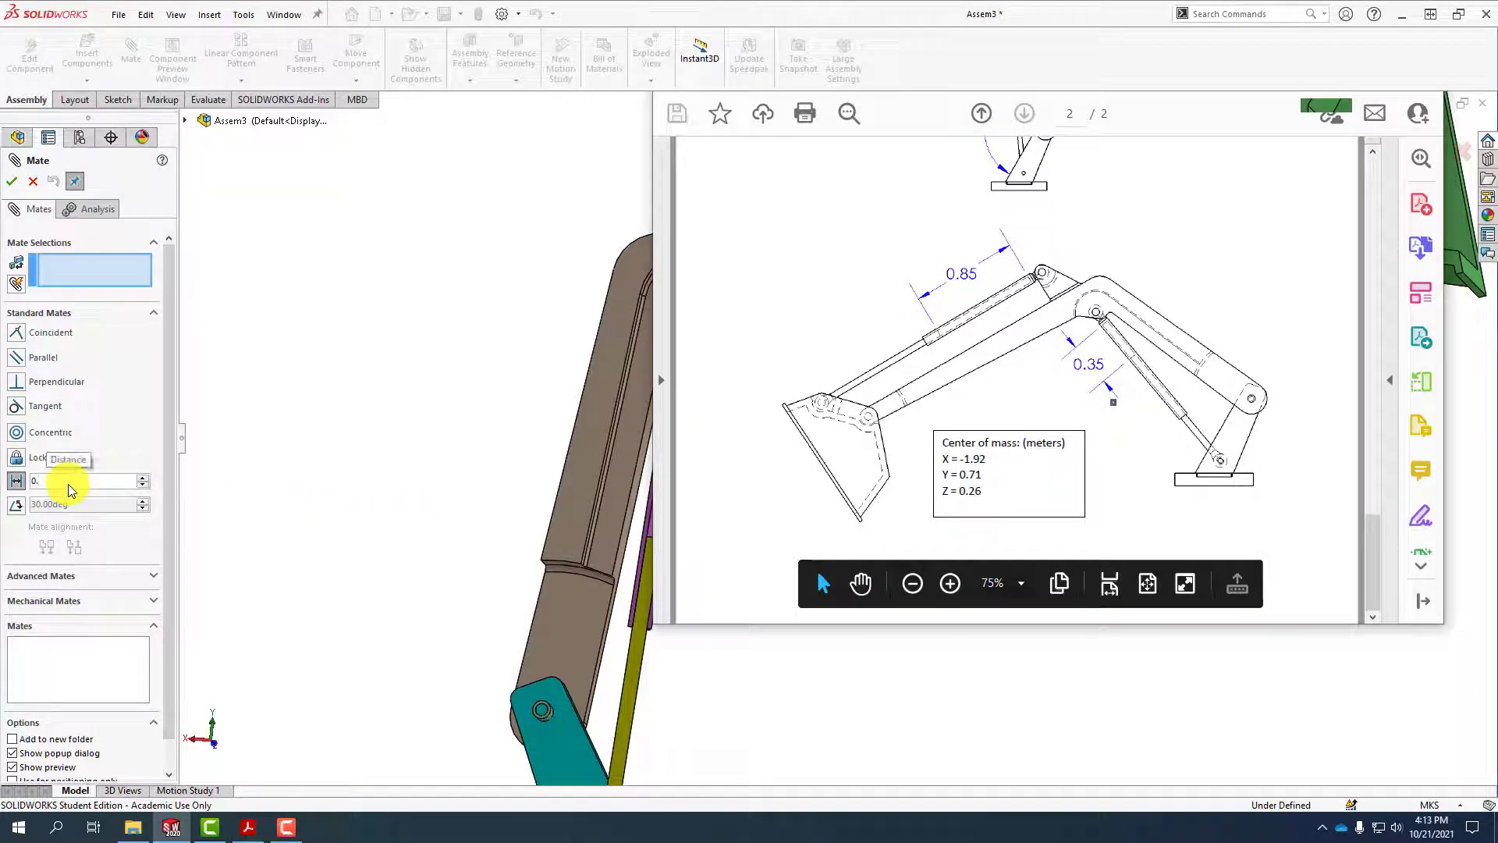
pyautogui.write('35')
pyautogui.click(372, 430)
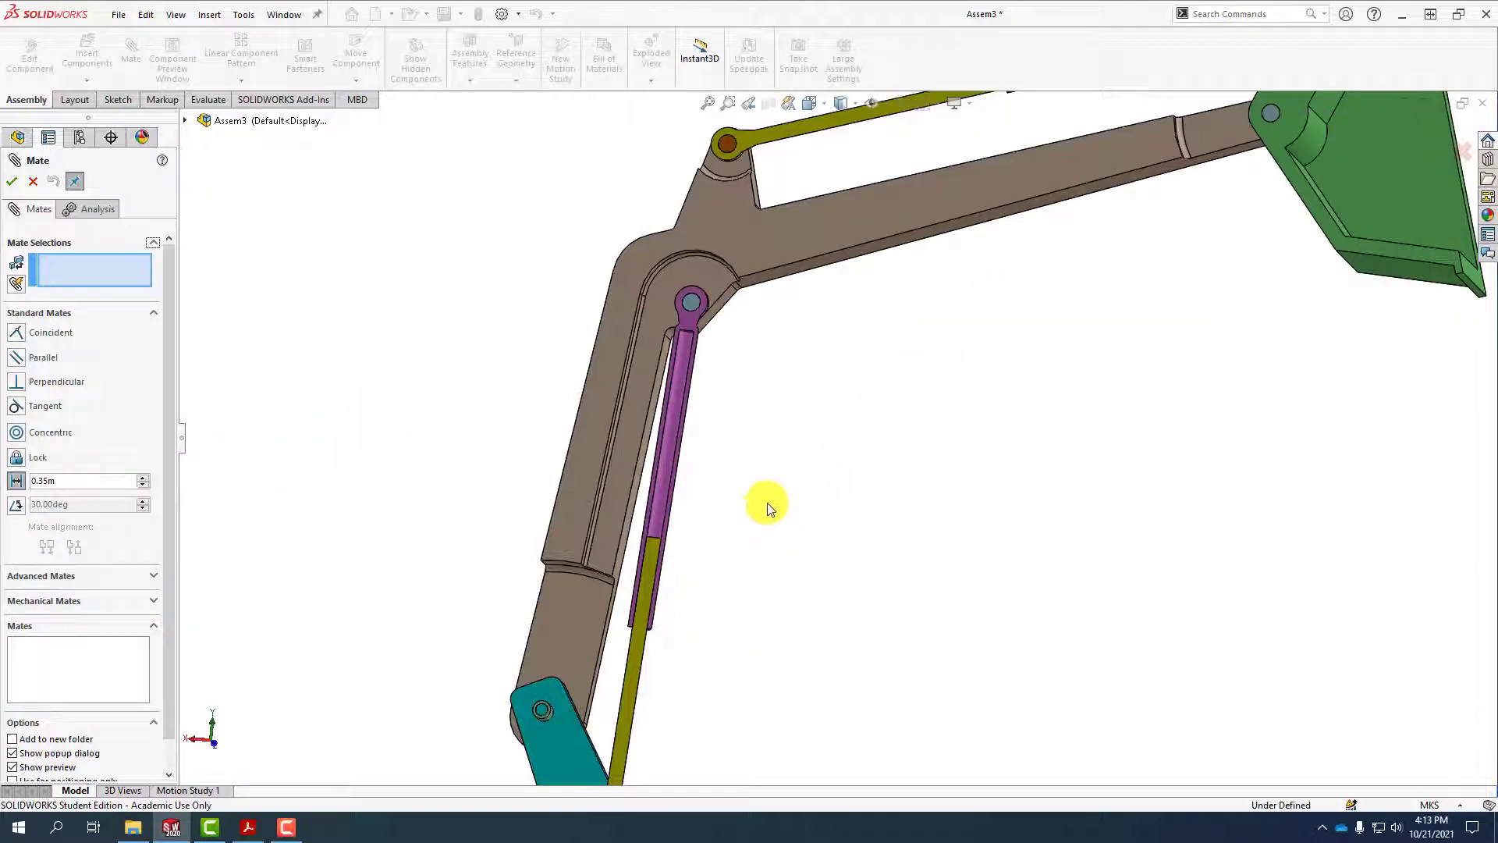
# Apply the 0.35 m distance mate between the lower cylinder's inner bore end face and the piston's inner end face
pyautogui.scroll(-5, 768, 468)
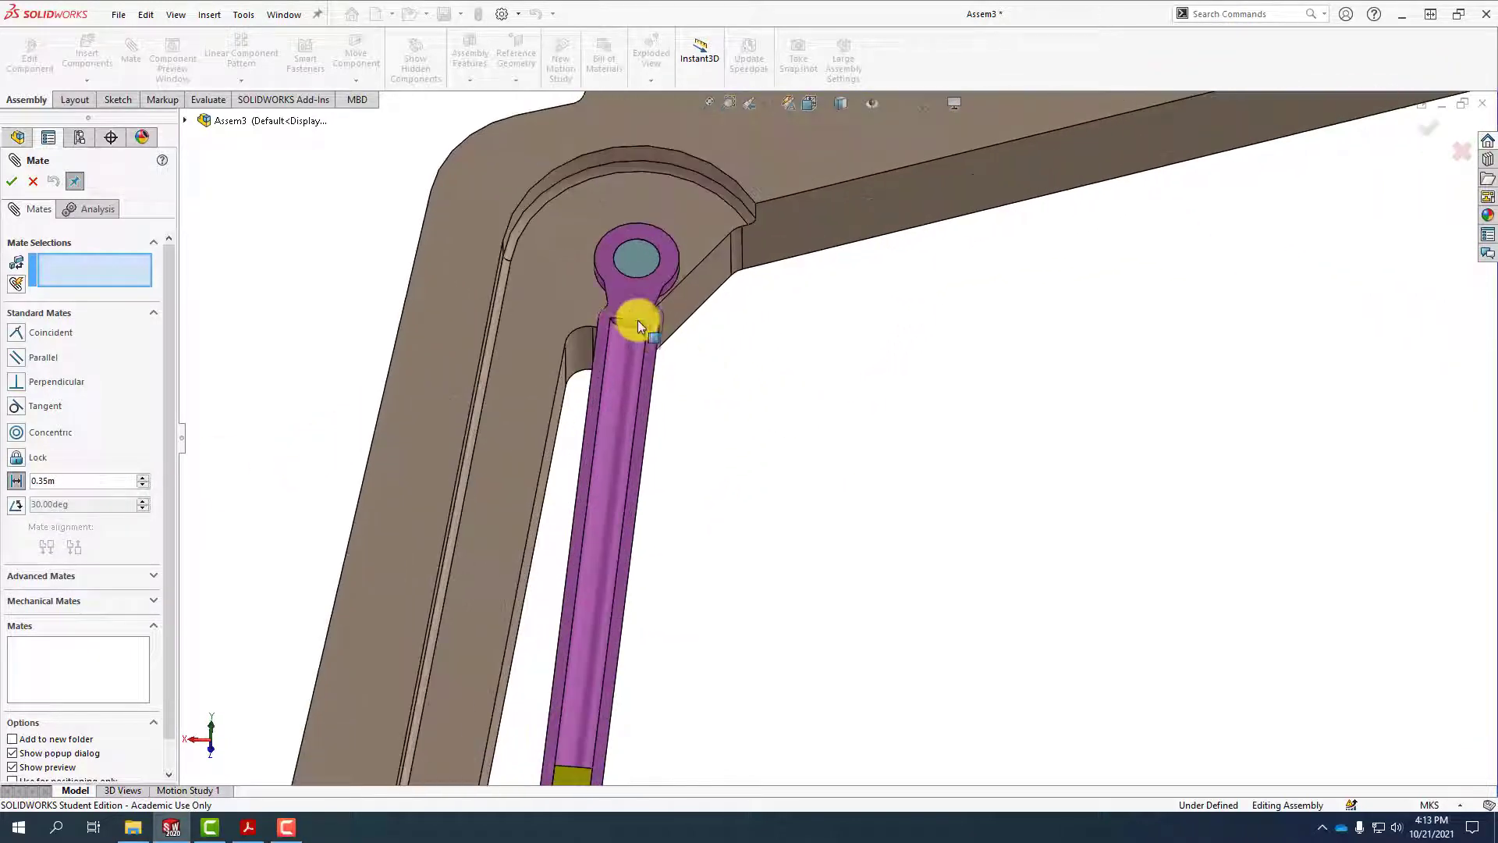
pyautogui.click(634, 325)
pyautogui.scroll(5, 745, 457)
pyautogui.moveTo(746, 456); pyautogui.dragTo(679, 716, button='middle')
pyautogui.scroll(-5, 830, 382)
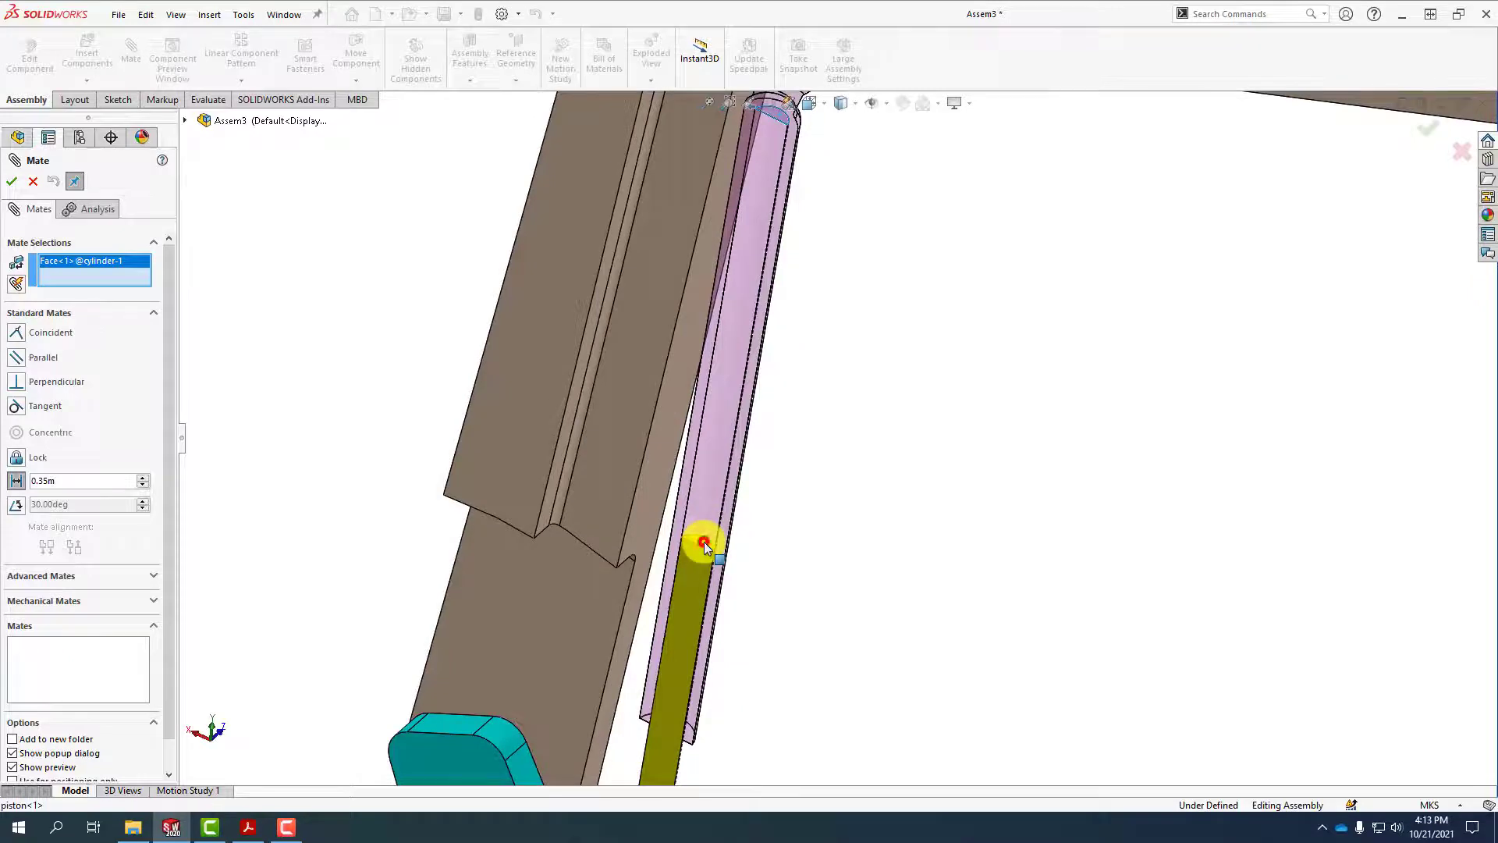
pyautogui.click(705, 546)
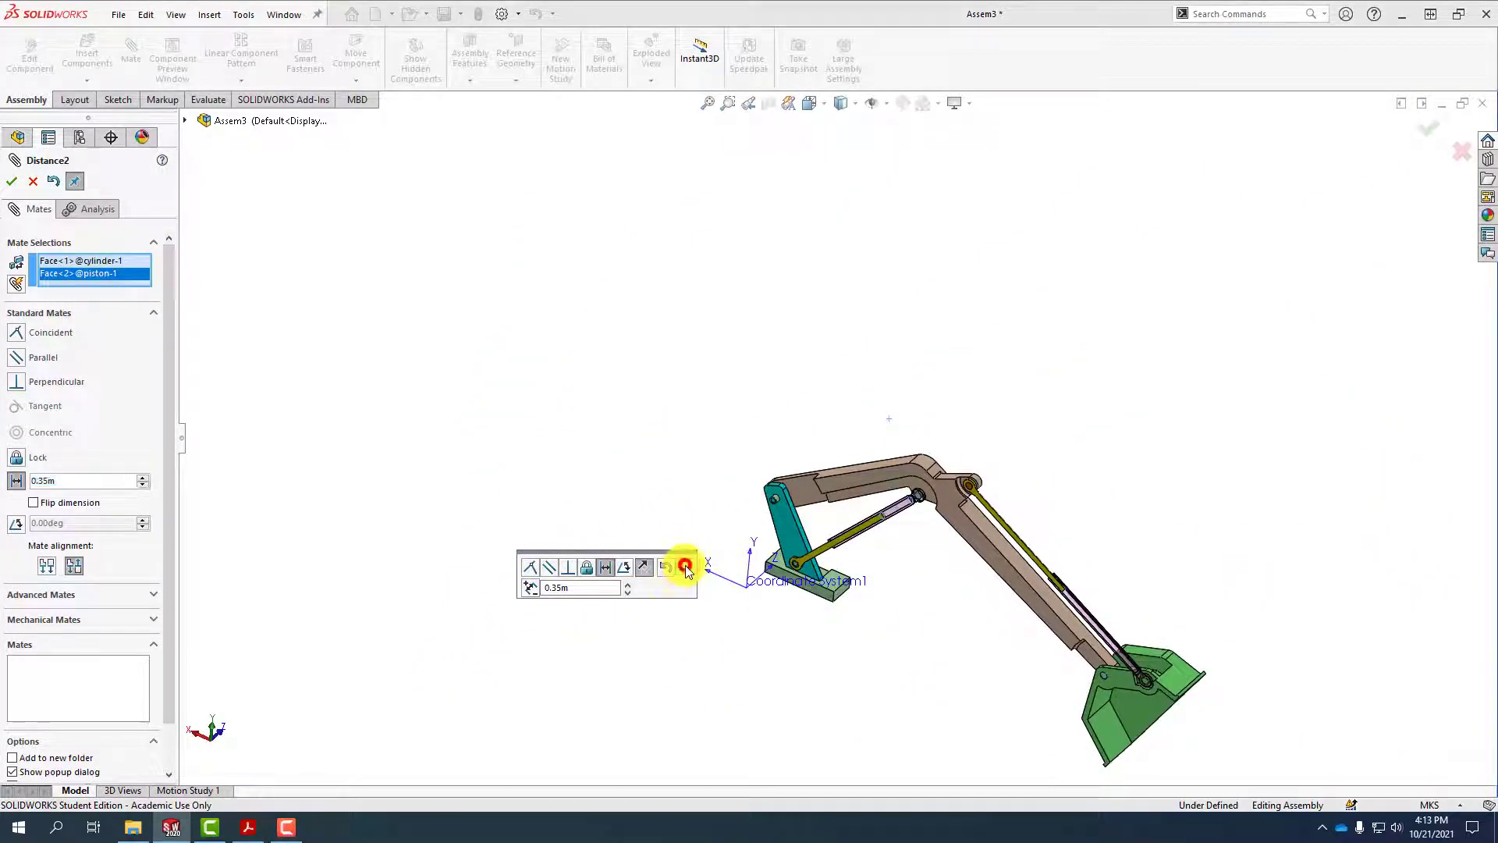
pyautogui.click(685, 567)
# Orient the assembly to the Back view, finish mating, and turn off the section view
pyautogui.moveTo(687, 586); pyautogui.dragTo(866, 507, button='middle')
pyautogui.click(813, 105)
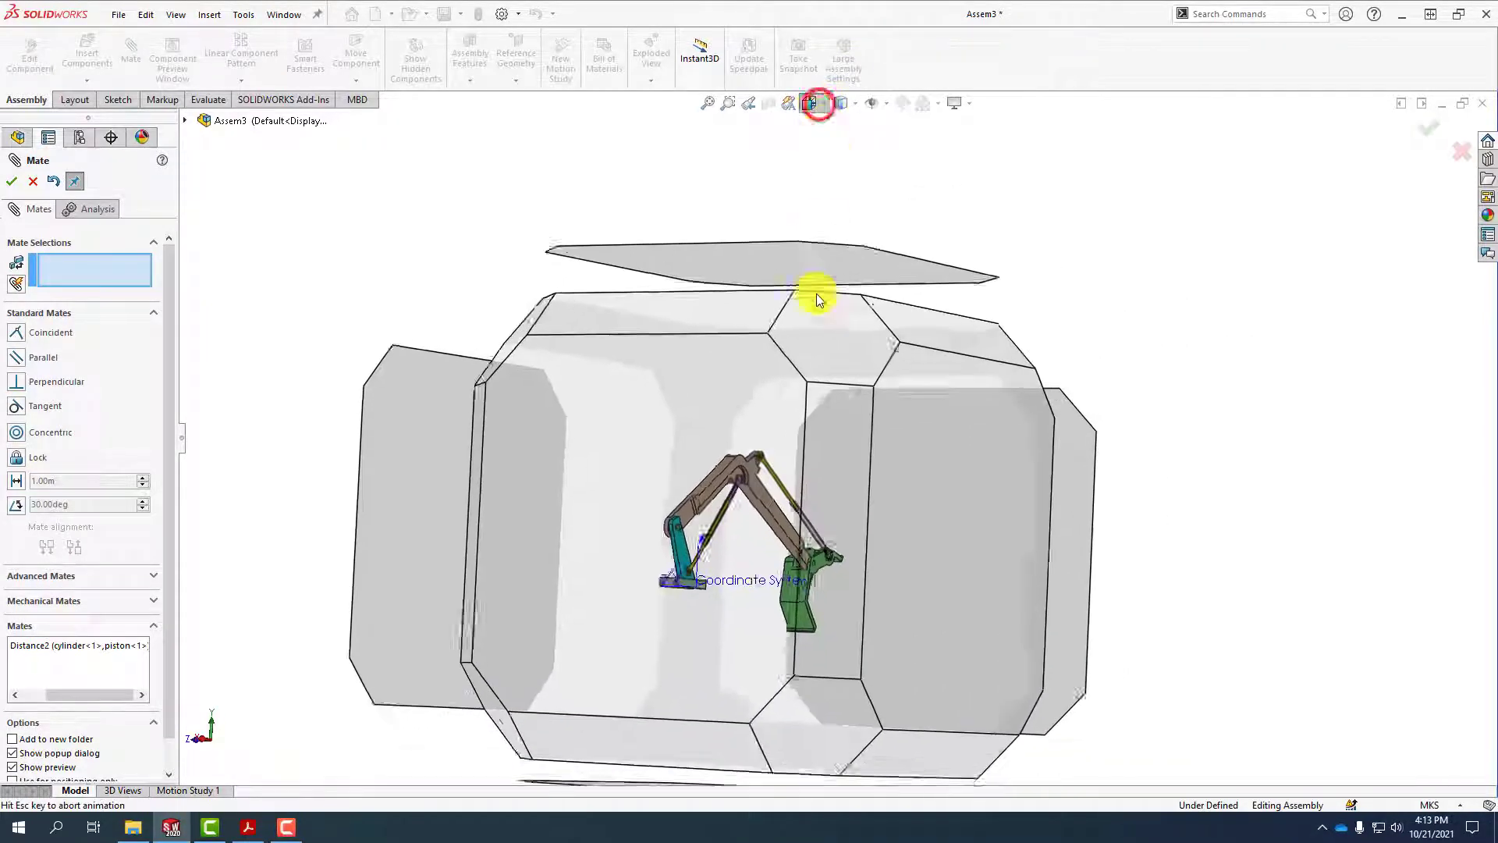
pyautogui.click(770, 576)
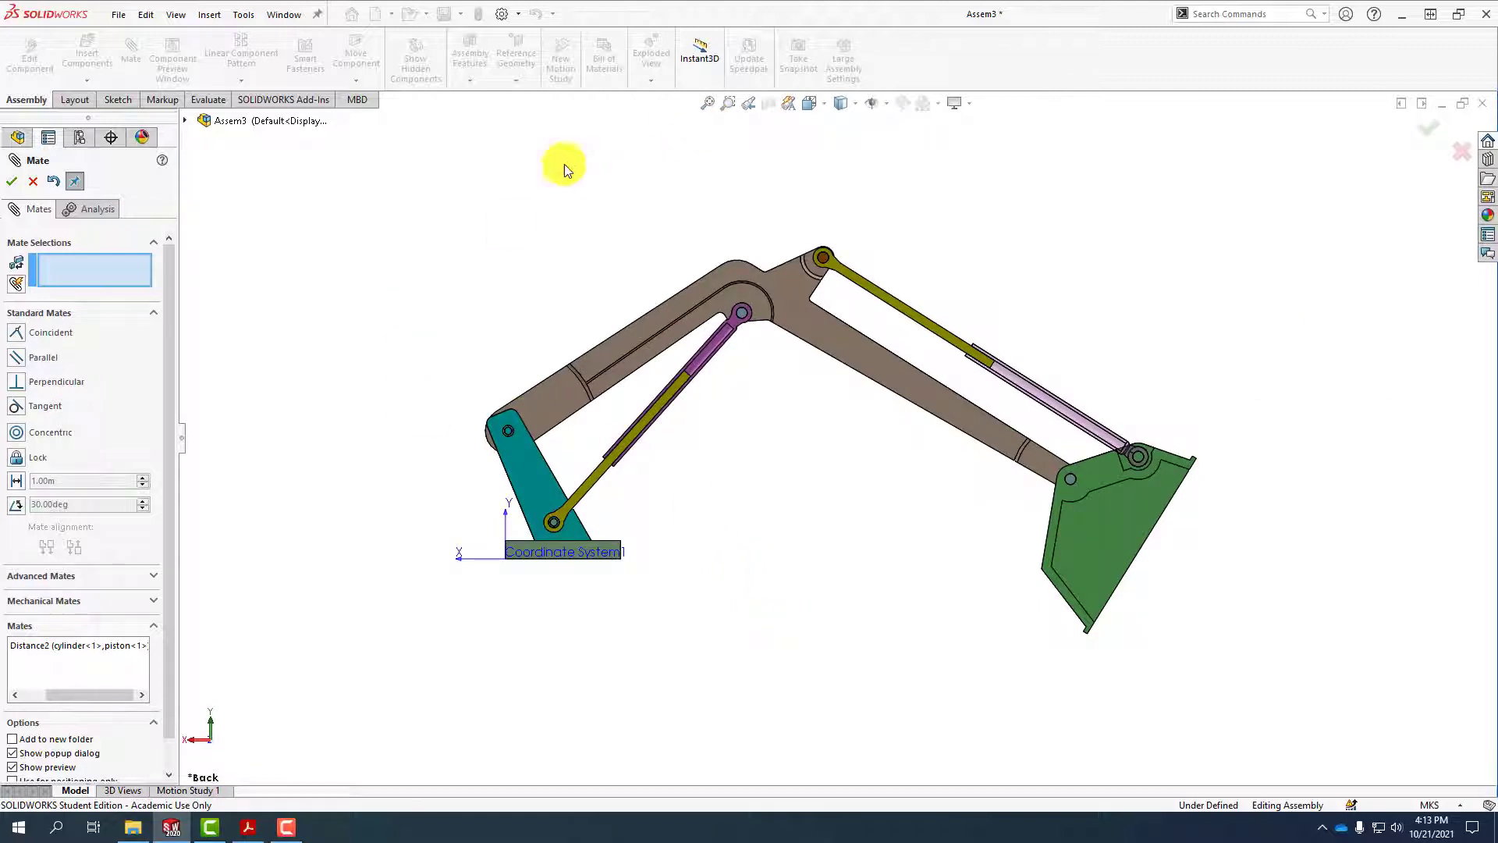
pyautogui.click(14, 183)
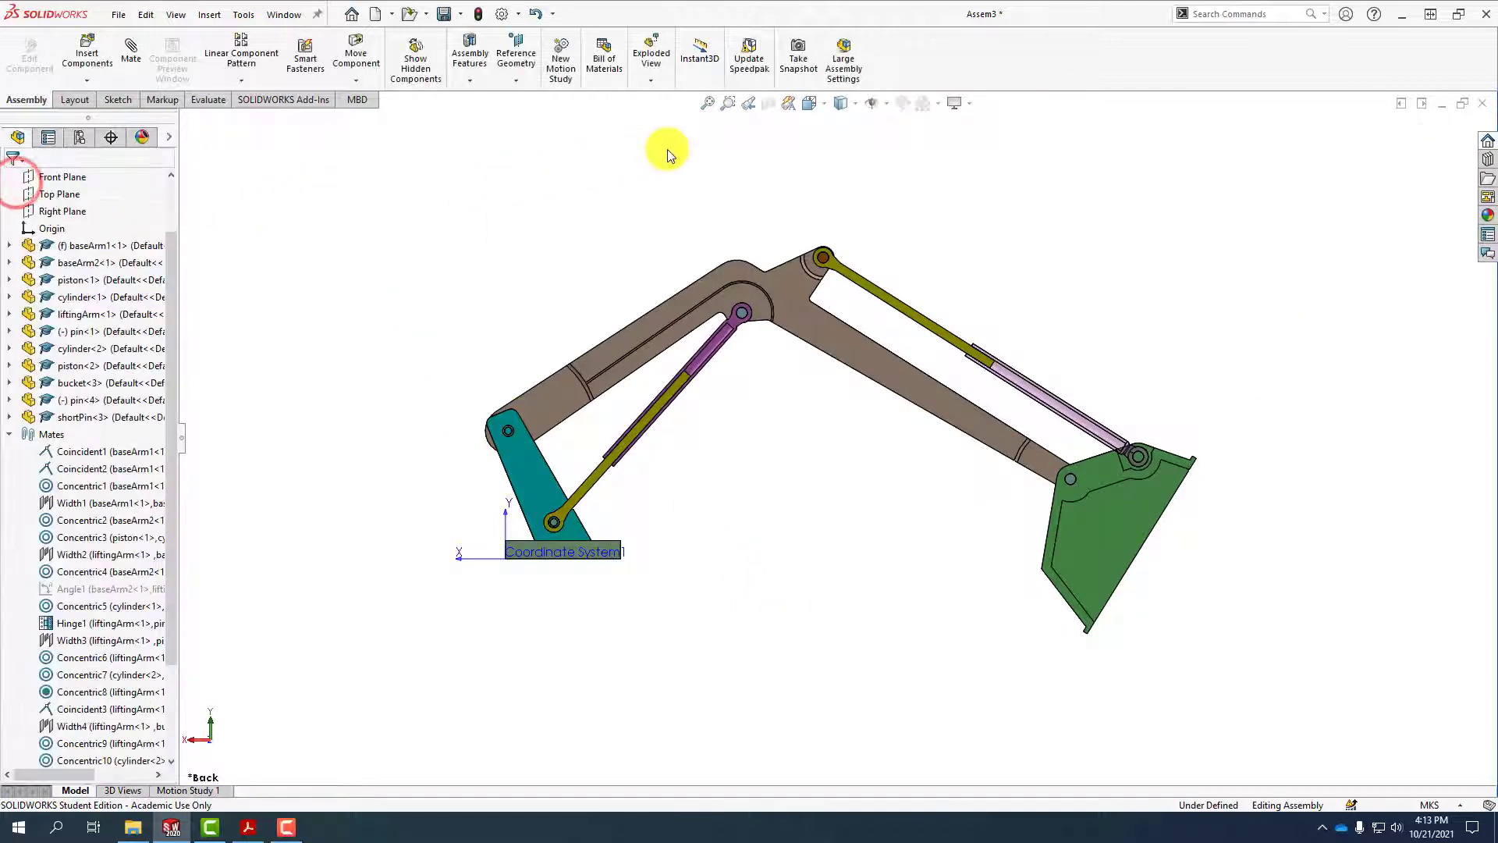
pyautogui.click(768, 105)
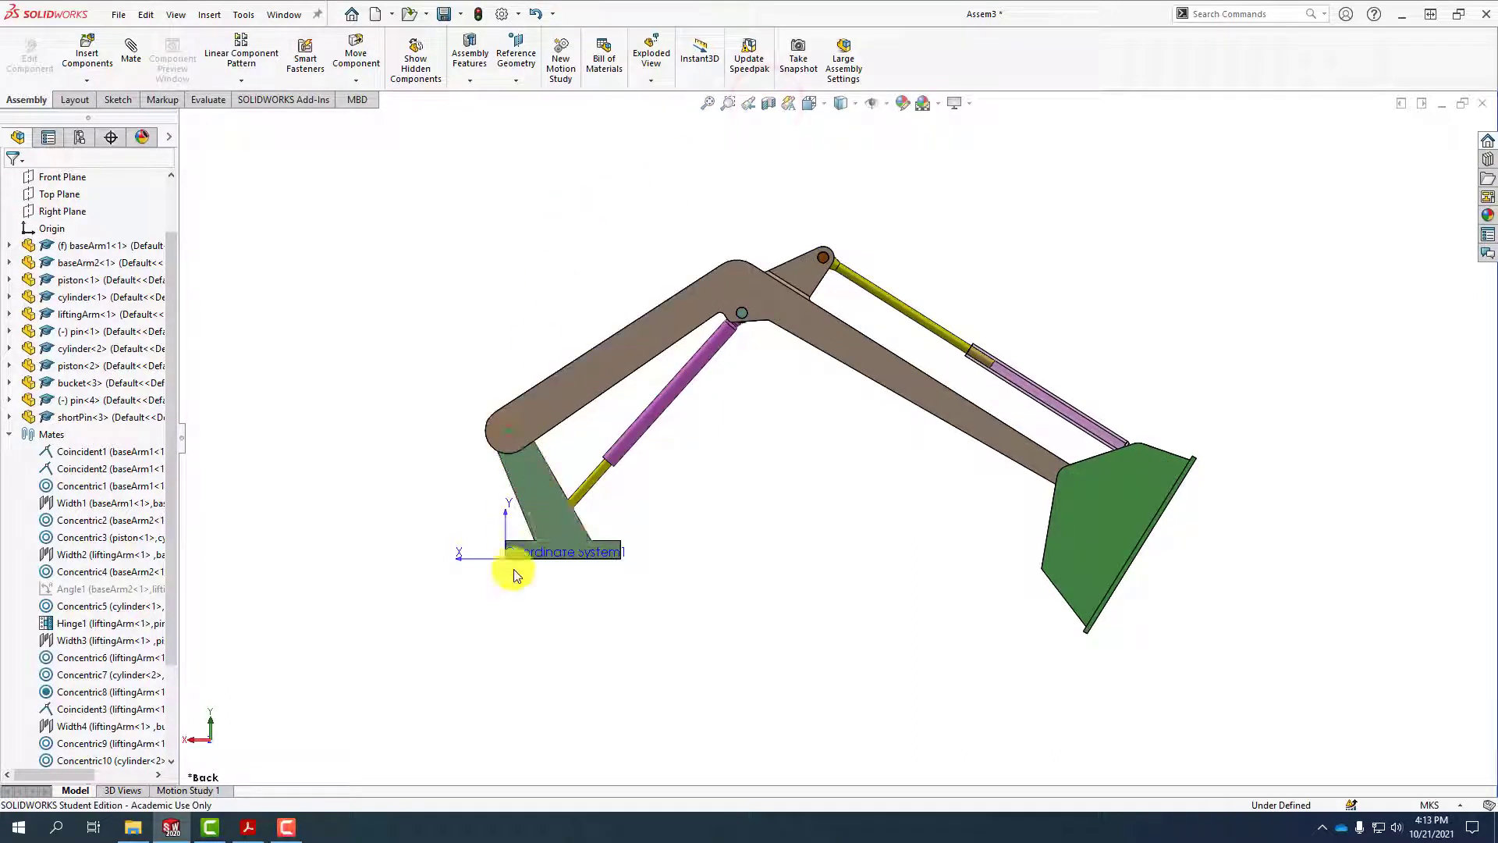
# Compare the exercise PDF's center of mass with the assembly's mass properties relative to Coordinate System1, and close the results
pyautogui.click(250, 829)
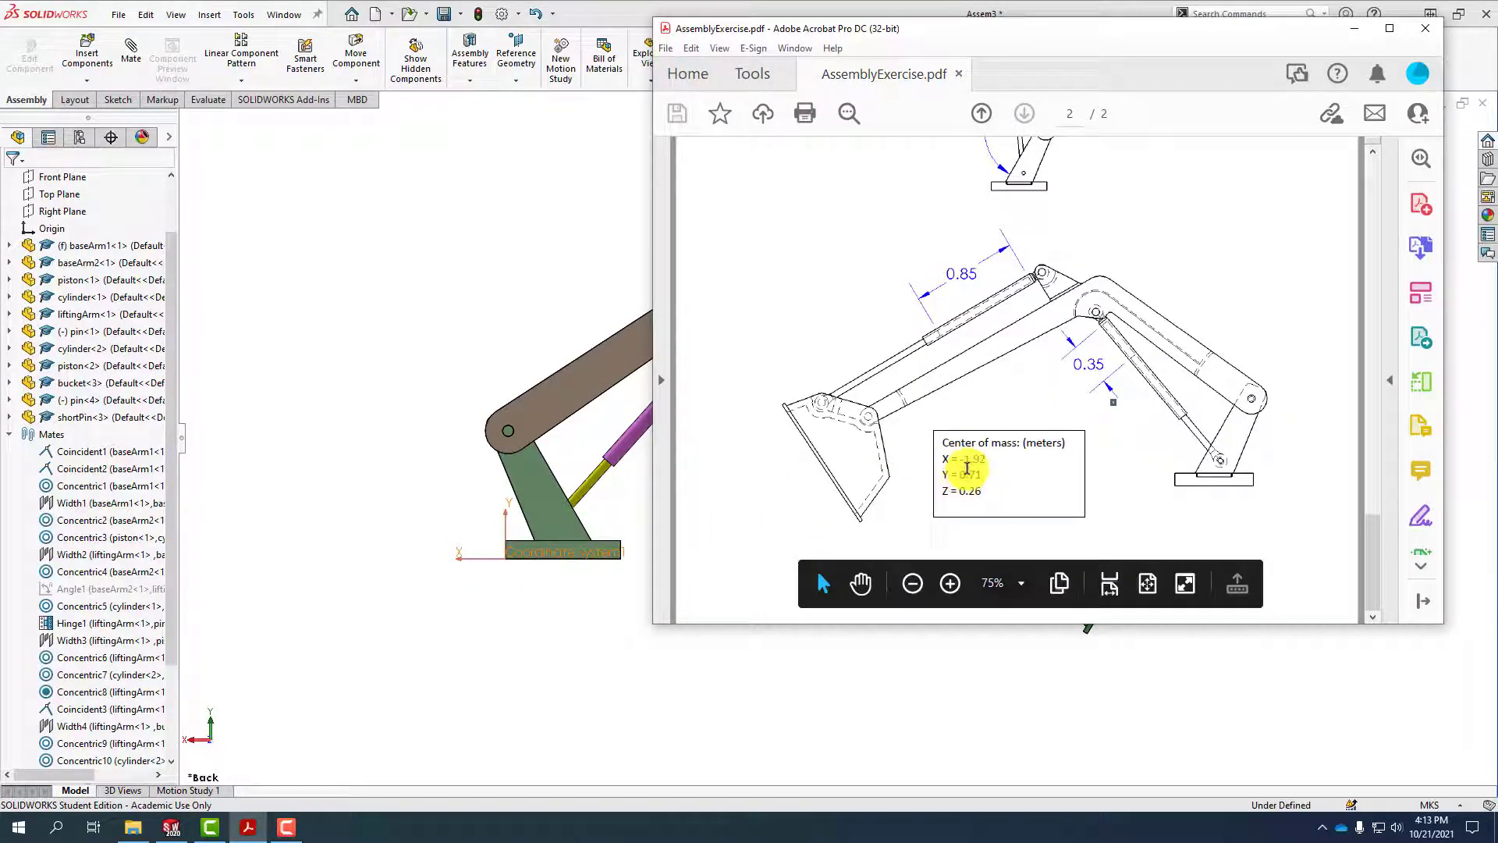
pyautogui.click(441, 200)
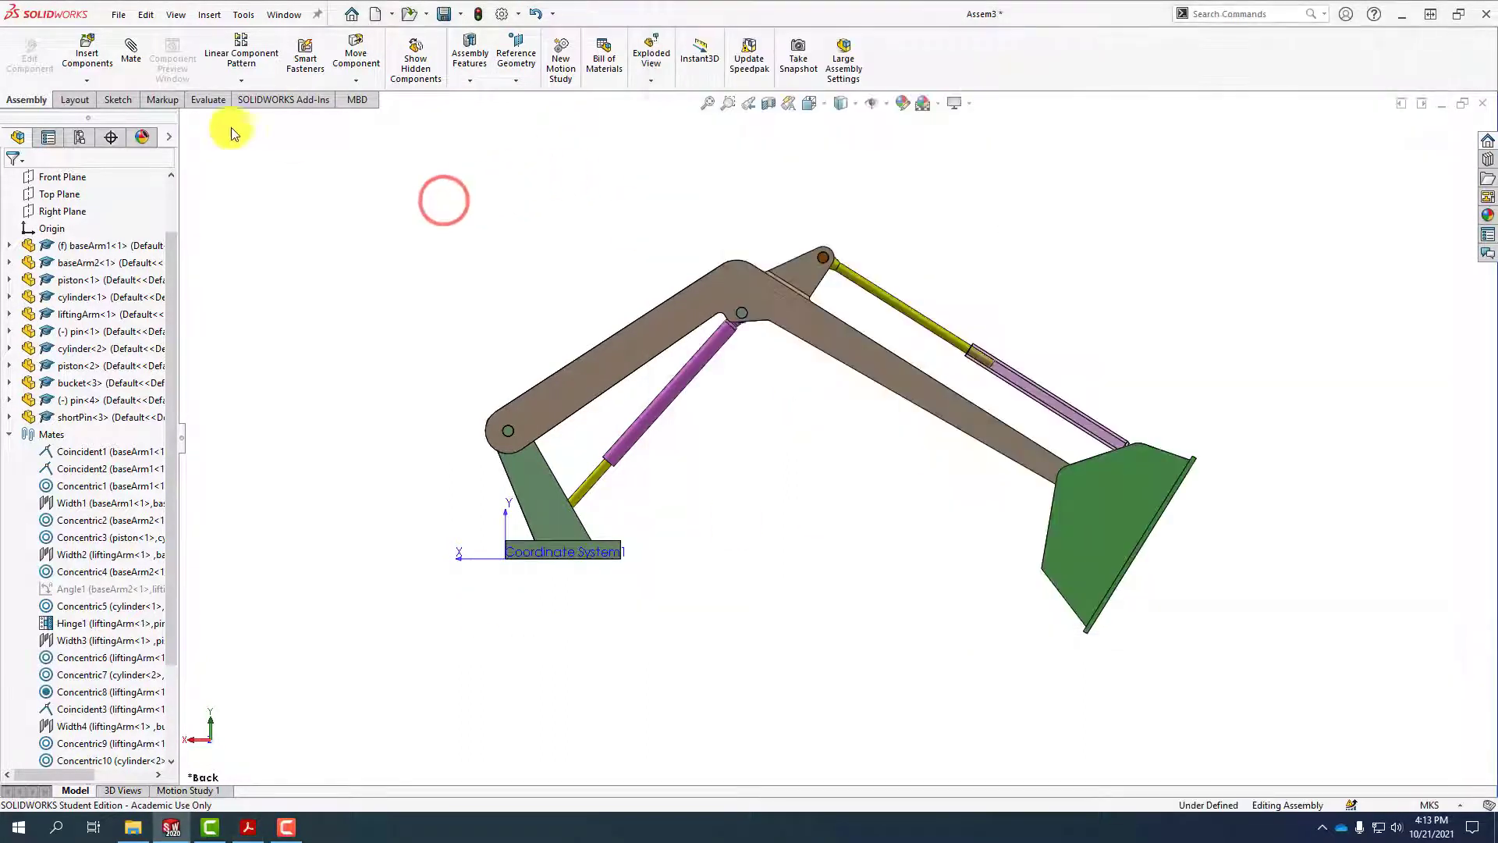
pyautogui.click(224, 99)
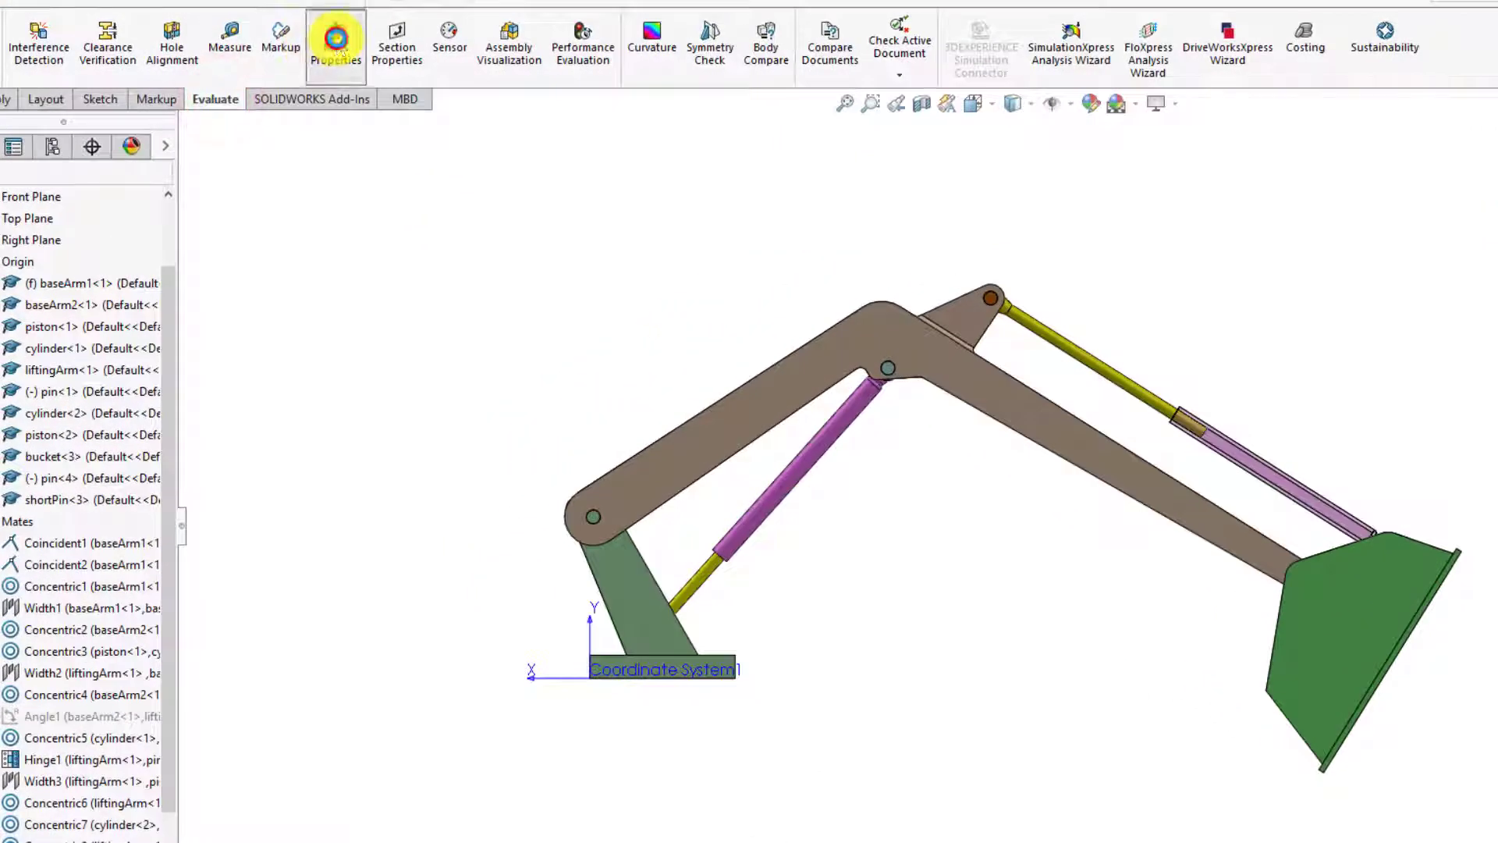
pyautogui.click(335, 39)
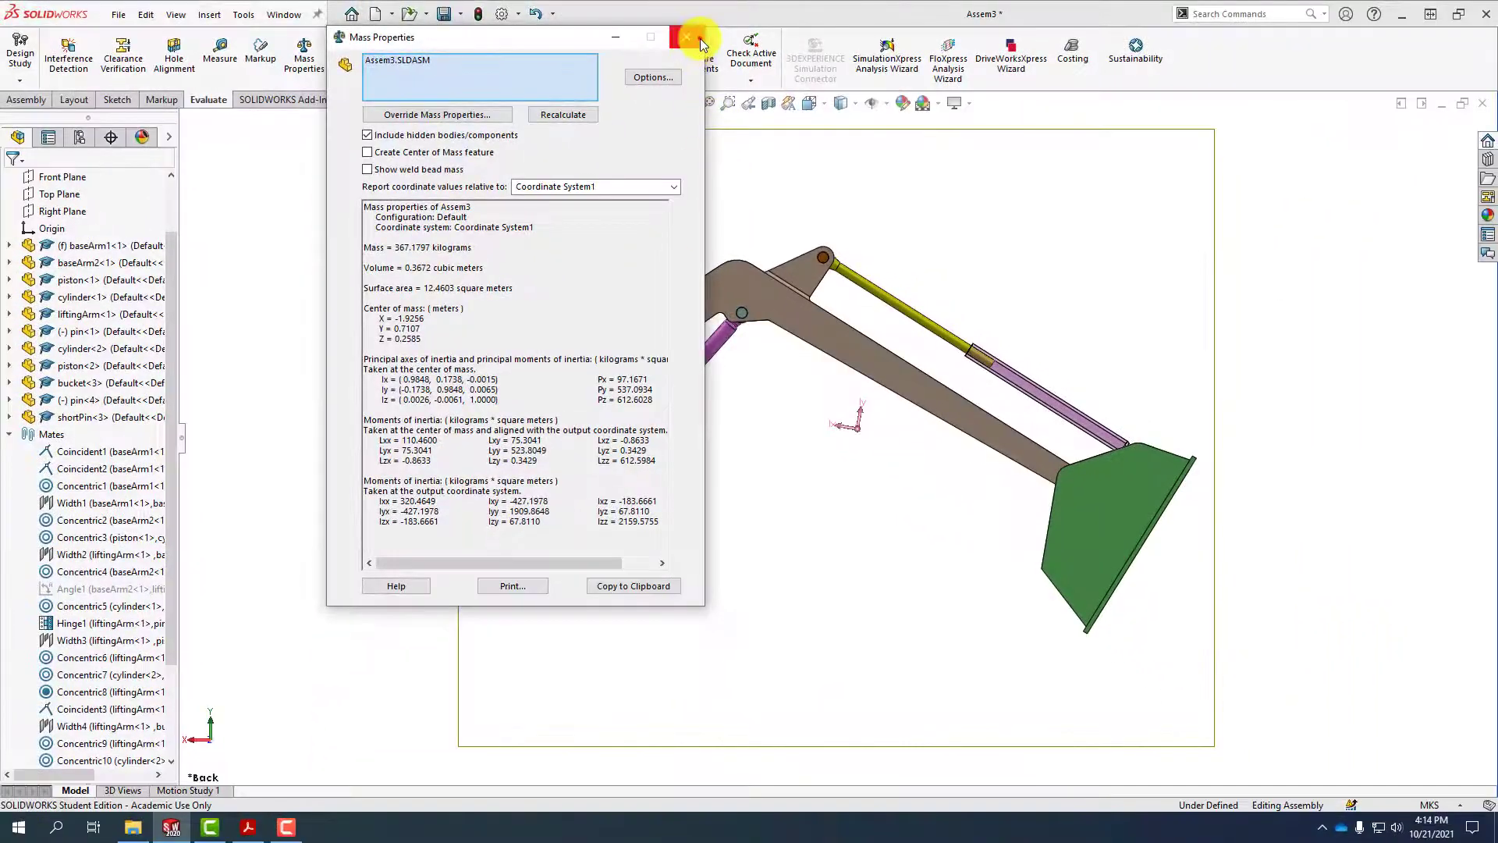
pyautogui.click(700, 39)
pyautogui.scroll(3, 619, 291)
pyautogui.moveTo(618, 297); pyautogui.dragTo(863, 374, button='middle')
pyautogui.scroll(-3, 853, 392)
pyautogui.scroll(1, 810, 437)
pyautogui.moveTo(809, 437); pyautogui.dragTo(845, 385, button='middle')
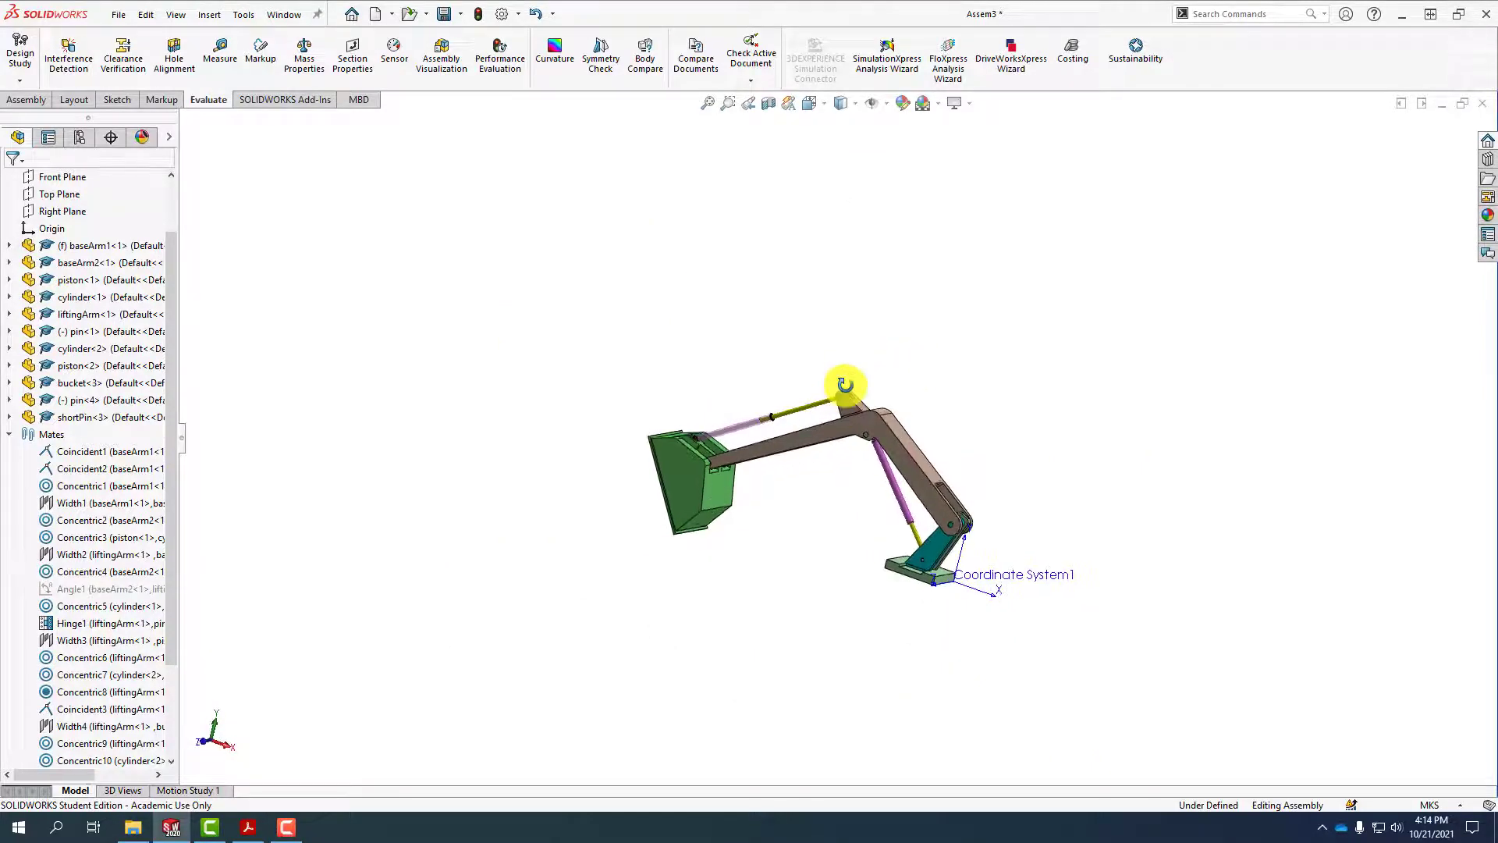
pyautogui.scroll(-4, 863, 428)
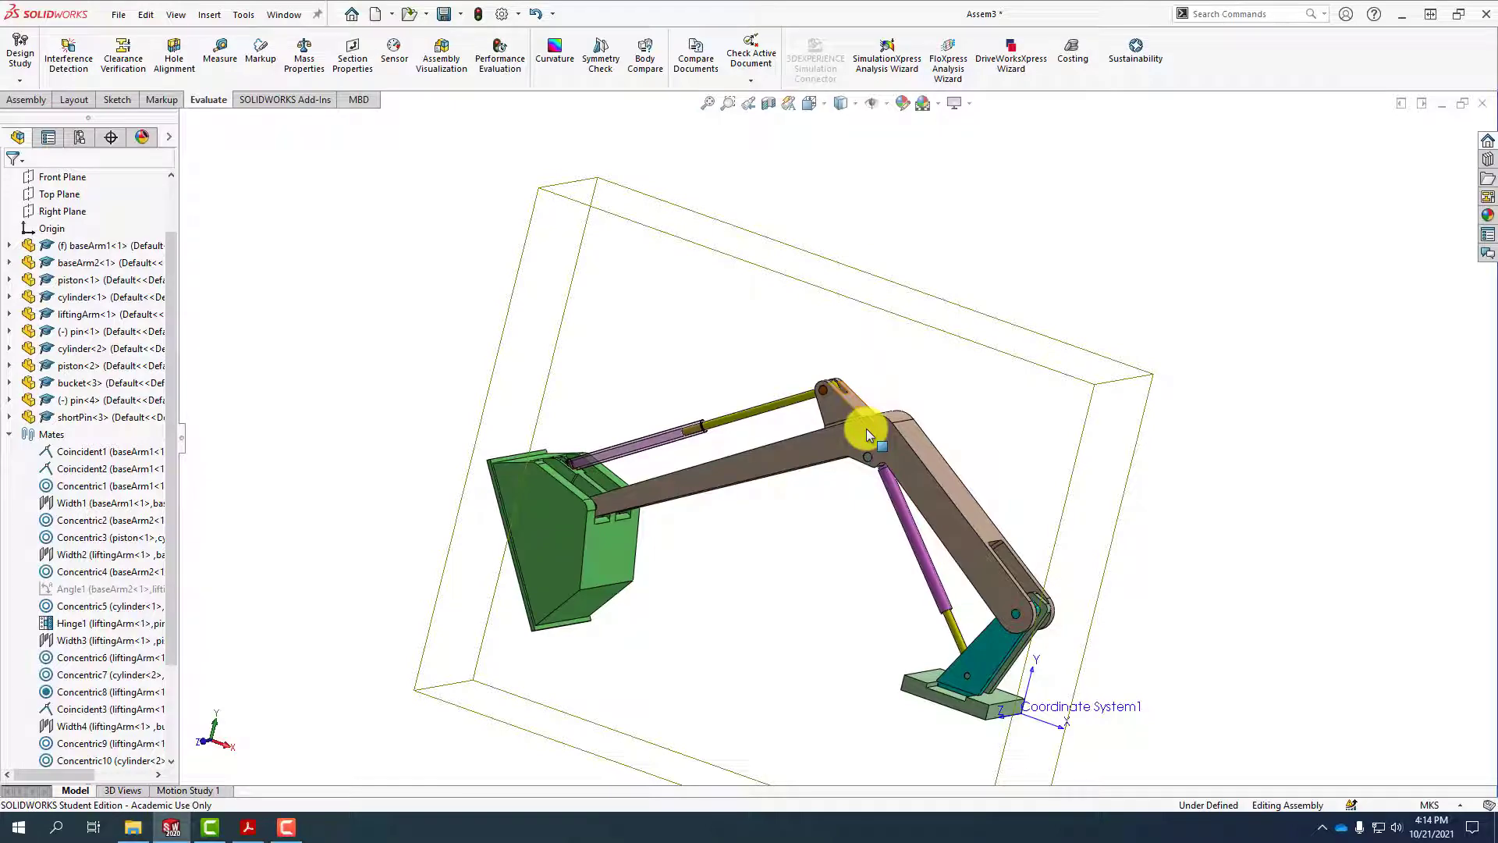
pyautogui.scroll(4, 866, 429)
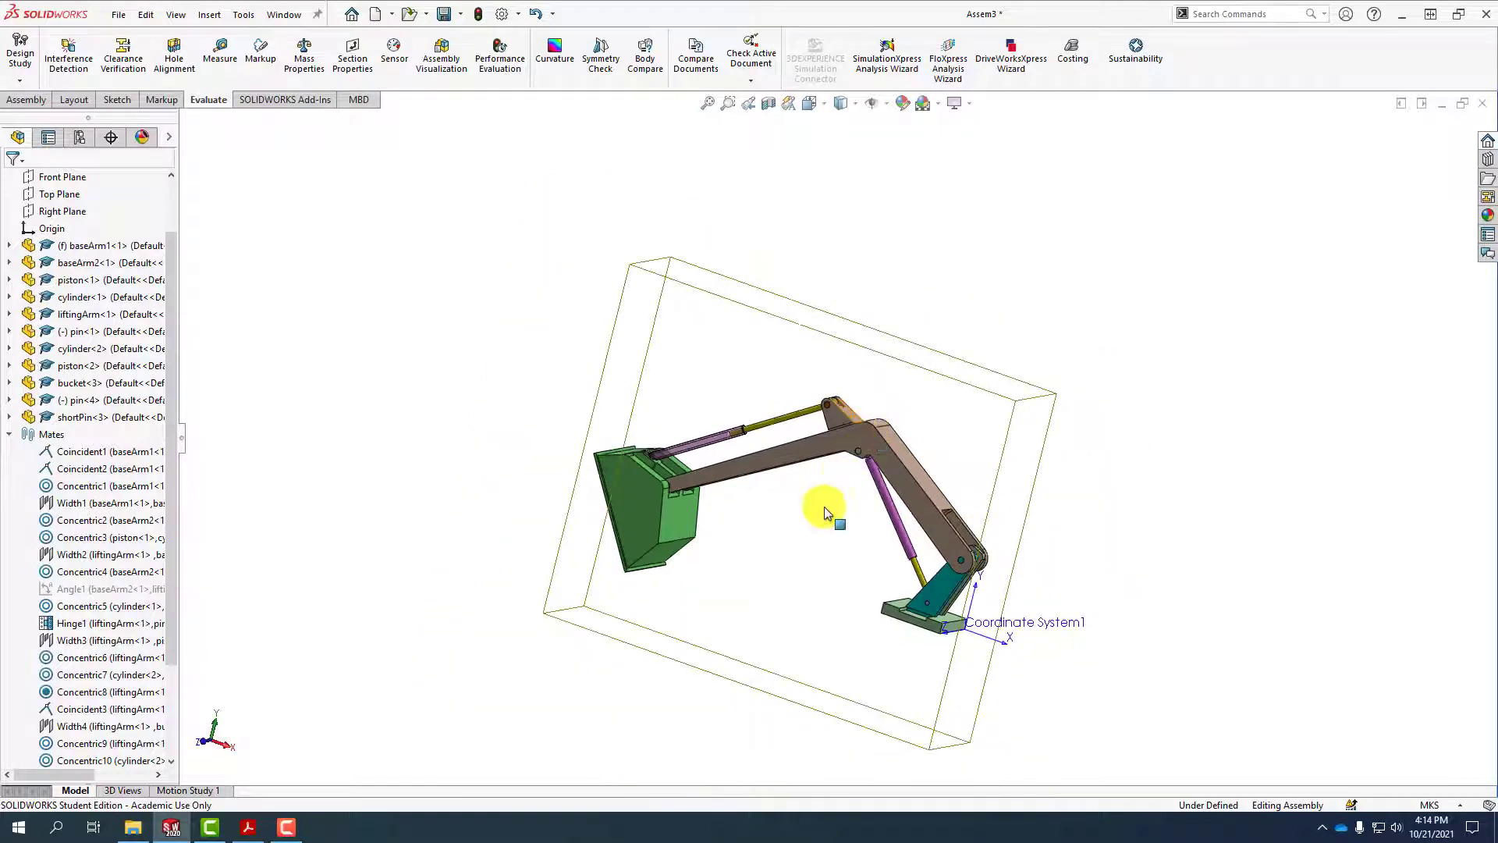